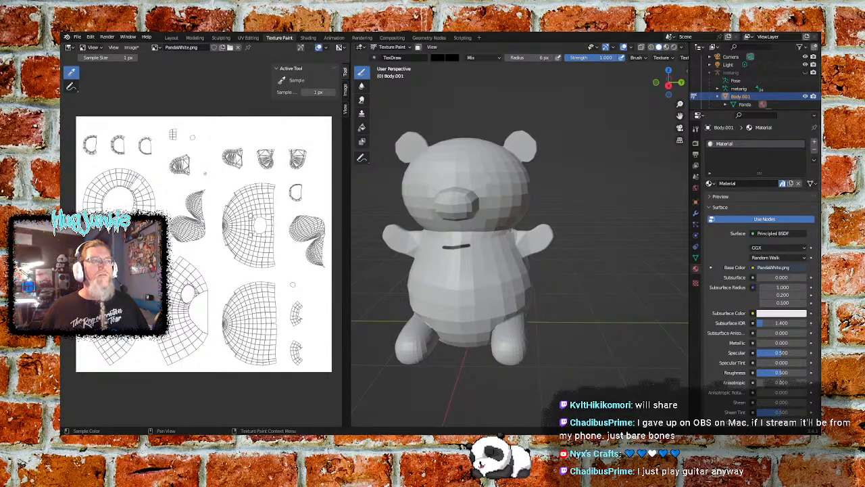
Step: Examine the ring-shaped UV island with the black stroke alongside the bear model's chest
{"action": "scroll", "coordinate": [206, 223], "scroll_direction": "up", "scroll_amount": 4}
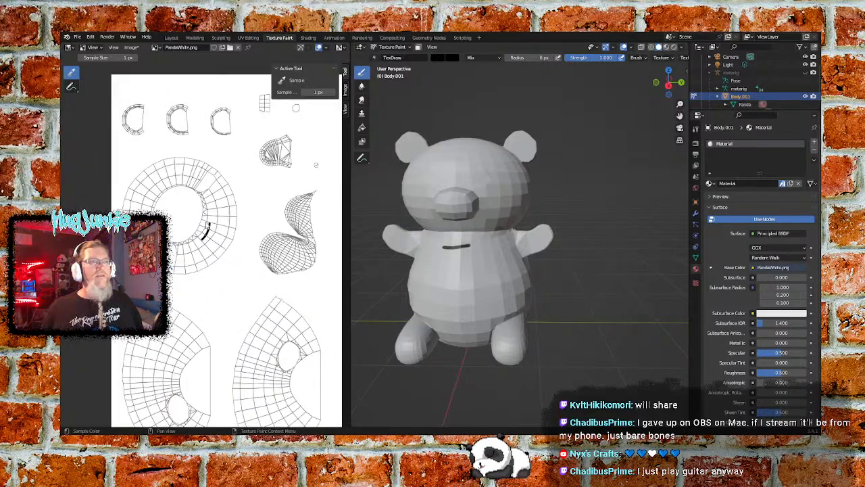
{"action": "middle_click_drag", "start_coordinate": [282, 258], "coordinate": [233, 229]}
{"action": "middle_click_drag", "start_coordinate": [296, 115], "coordinate": [263, 129]}
{"action": "mouse_move", "coordinate": [561, 244]}
{"action": "middle_mouse_down"}
{"action": "mouse_move", "coordinate": [530, 252]}
{"action": "mouse_move", "coordinate": [558, 270]}
{"action": "mouse_move", "coordinate": [573, 234]}
{"action": "mouse_move", "coordinate": [554, 233]}
{"action": "middle_mouse_up"}
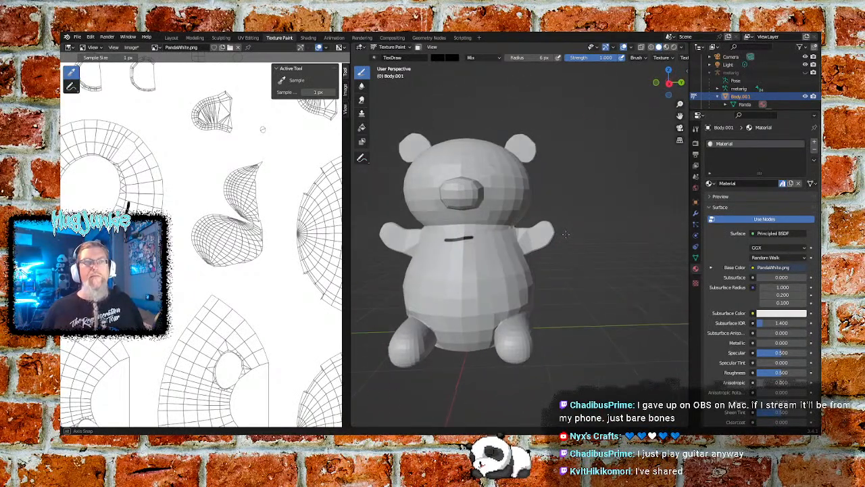
{"action": "middle_click_drag", "start_coordinate": [153, 253], "coordinate": [262, 273]}
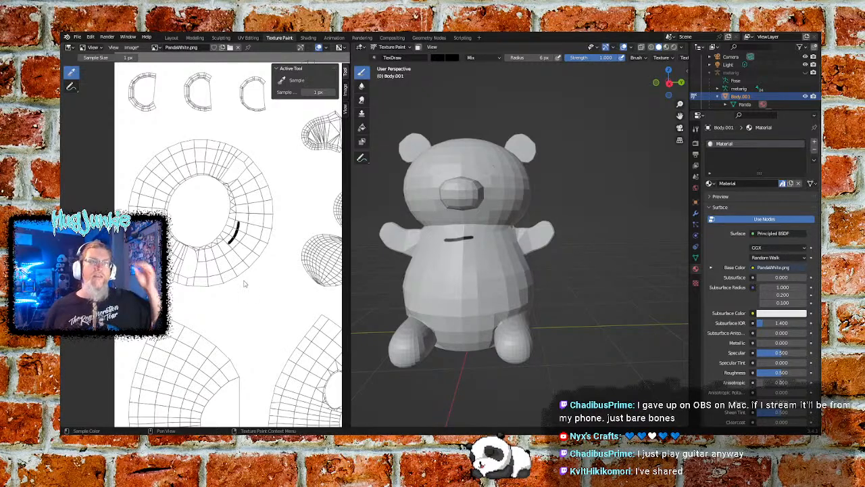
{"action": "middle_click_drag", "start_coordinate": [228, 222], "coordinate": [195, 196]}
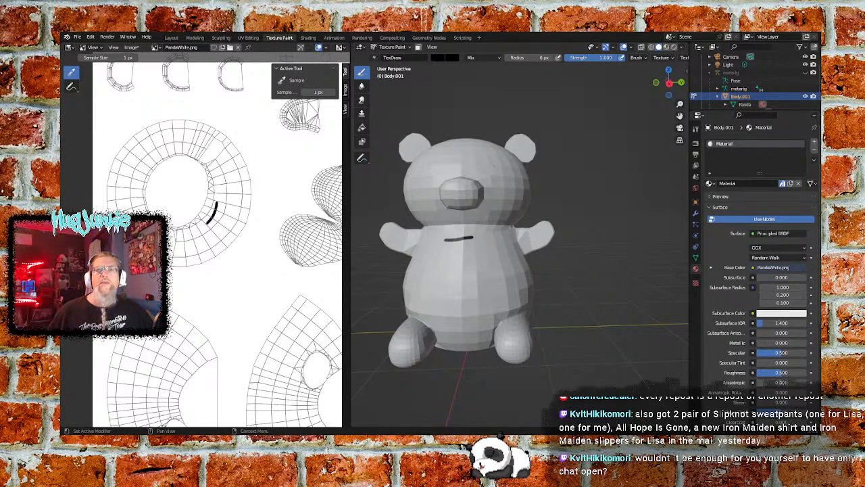
{"action": "middle_click_drag", "start_coordinate": [186, 240], "coordinate": [250, 263]}
{"action": "scroll", "coordinate": [259, 254], "scroll_direction": "up", "scroll_amount": 1}
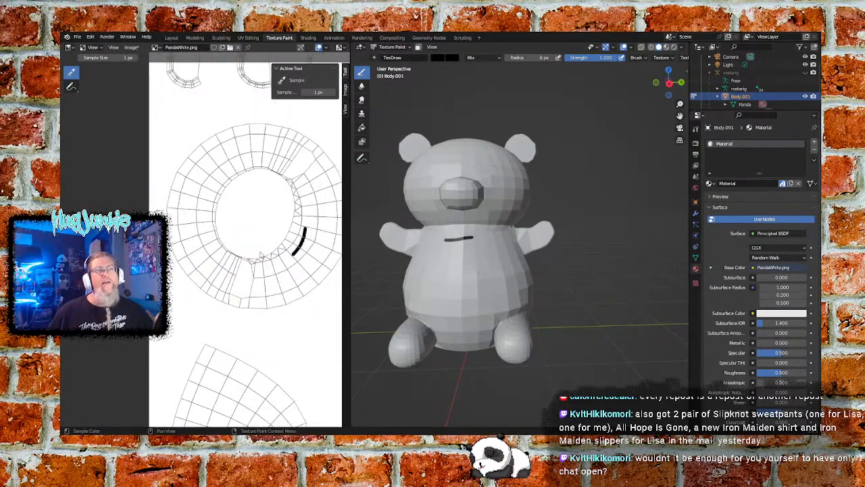
{"action": "middle_click_drag", "start_coordinate": [270, 232], "coordinate": [228, 240]}
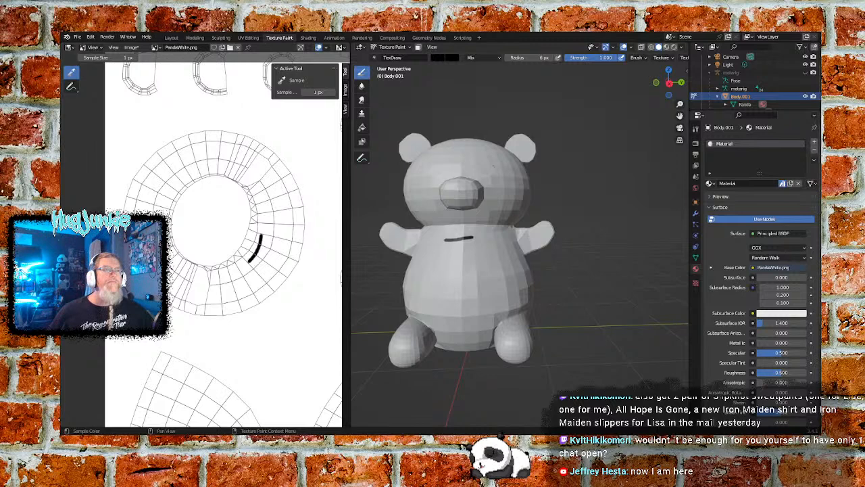
Step: Switch the image editor to Paint mode and extend the black stroke on the ring-shaped UV island
{"action": "left_click", "coordinate": [100, 48]}
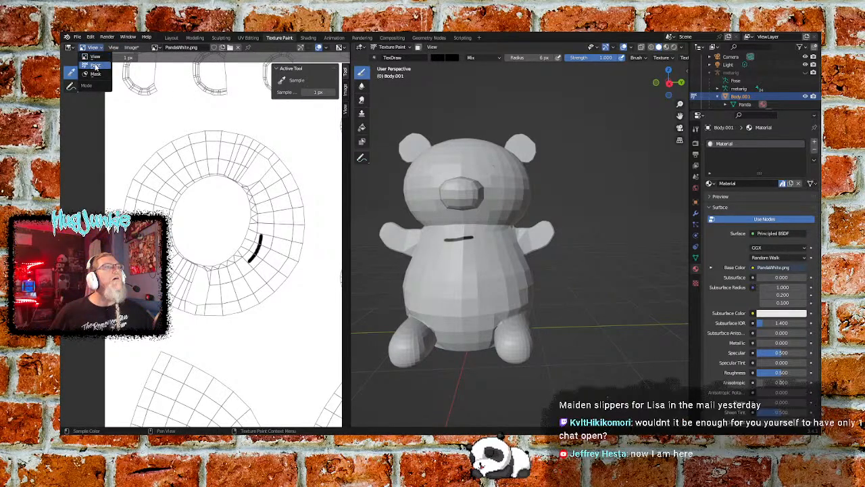
{"action": "left_click", "coordinate": [95, 65]}
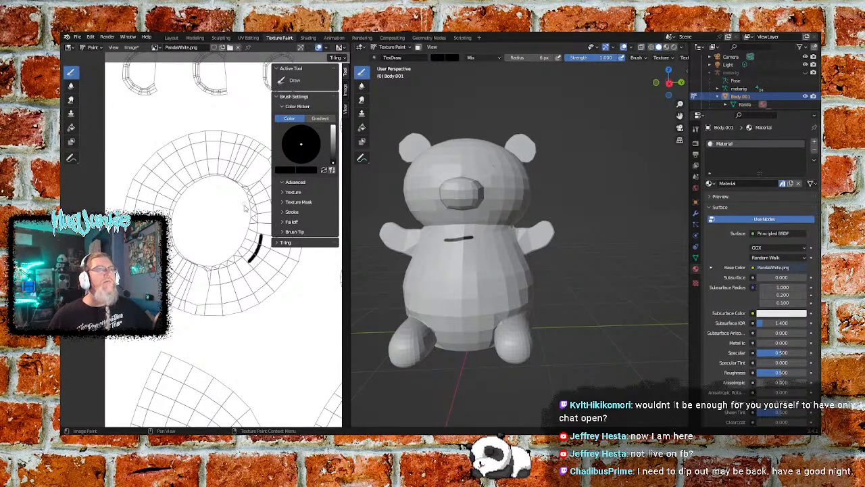
{"action": "left_click_drag", "start_coordinate": [238, 263], "coordinate": [250, 259]}
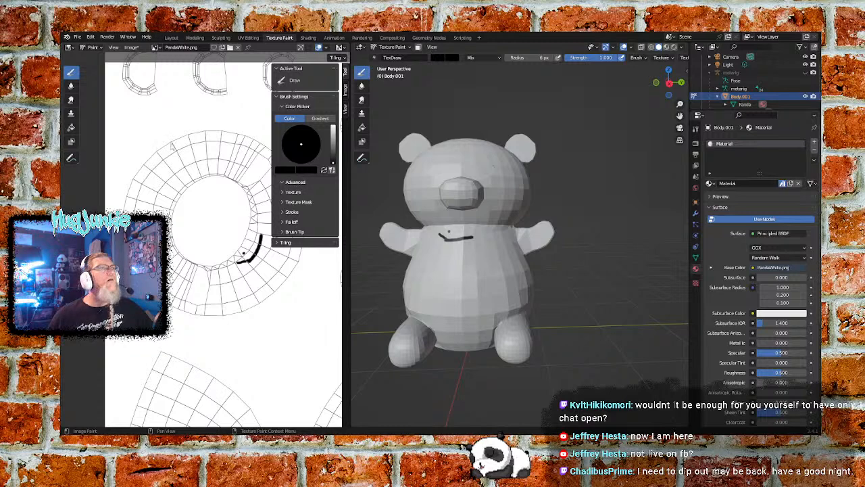
{"action": "left_click", "coordinate": [282, 191]}
{"action": "left_click", "coordinate": [282, 191]}
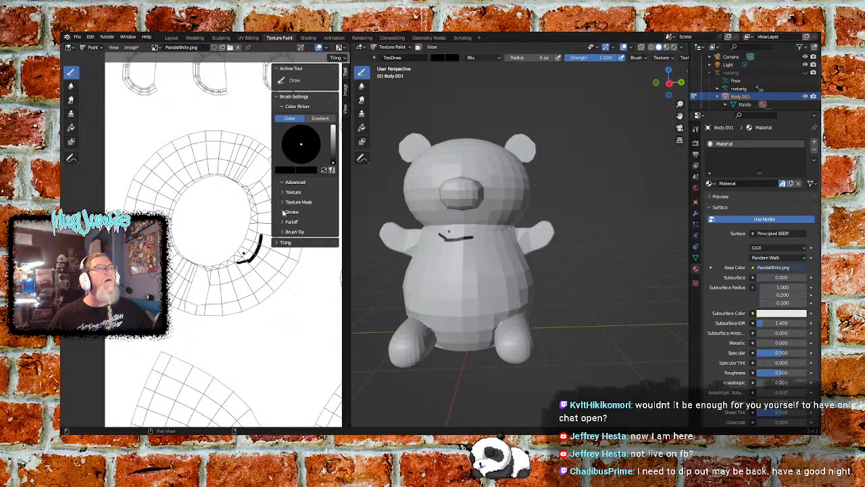
{"action": "left_click", "coordinate": [283, 215]}
{"action": "left_click", "coordinate": [282, 214]}
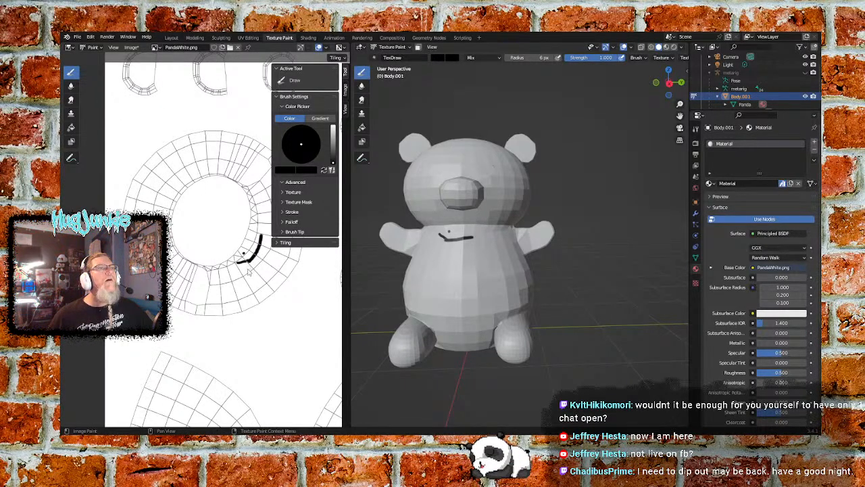
Step: Paint short black strokes along the lower inner edge of the ring-shaped UV island
{"action": "scroll", "coordinate": [249, 267], "scroll_direction": "up", "scroll_amount": 1}
{"action": "scroll", "coordinate": [248, 276], "scroll_direction": "up", "scroll_amount": 1}
{"action": "left_click_drag", "start_coordinate": [238, 279], "coordinate": [277, 285]}
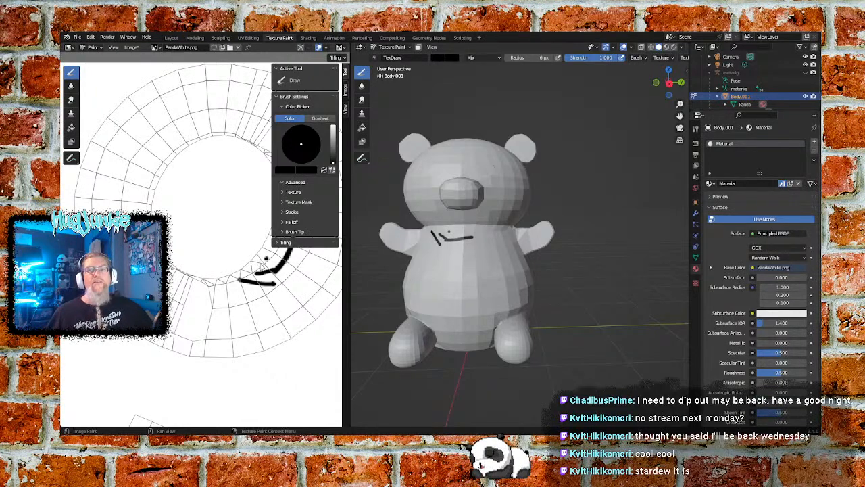
{"action": "scroll", "coordinate": [263, 264], "scroll_direction": "up", "scroll_amount": 1}
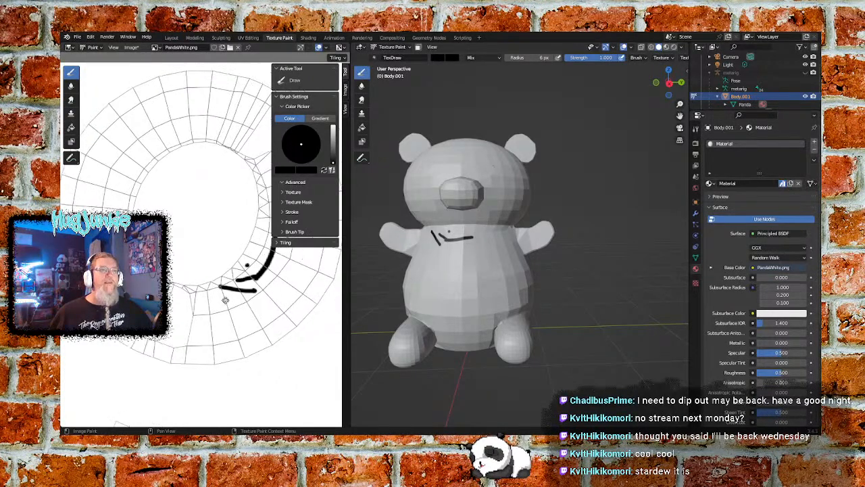
{"action": "scroll", "coordinate": [198, 311], "scroll_direction": "down", "scroll_amount": 1}
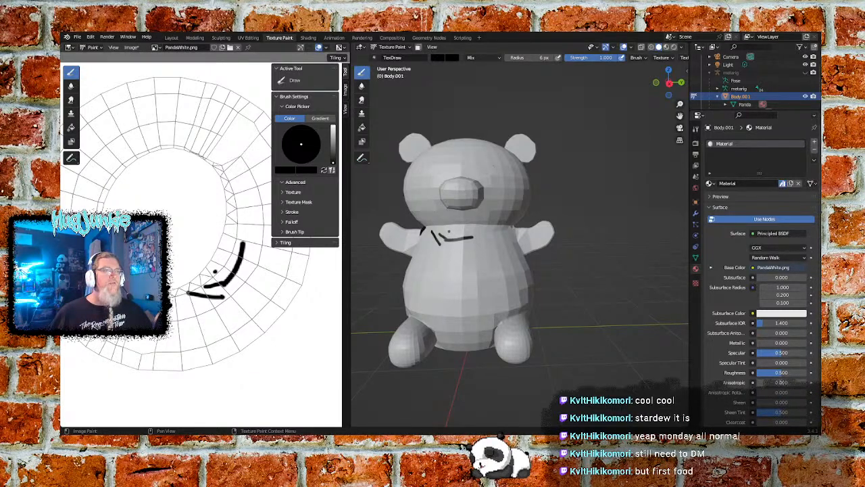
{"action": "left_click_drag", "start_coordinate": [166, 296], "coordinate": [163, 307]}
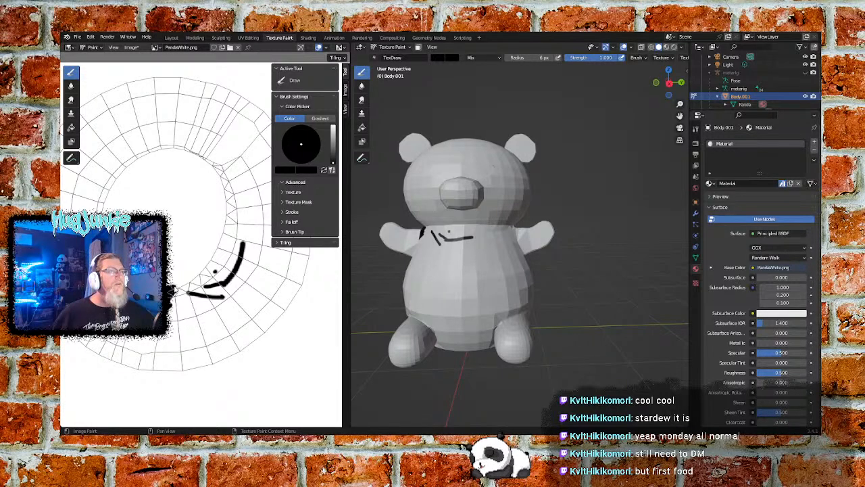
{"action": "left_click_drag", "start_coordinate": [185, 292], "coordinate": [178, 290]}
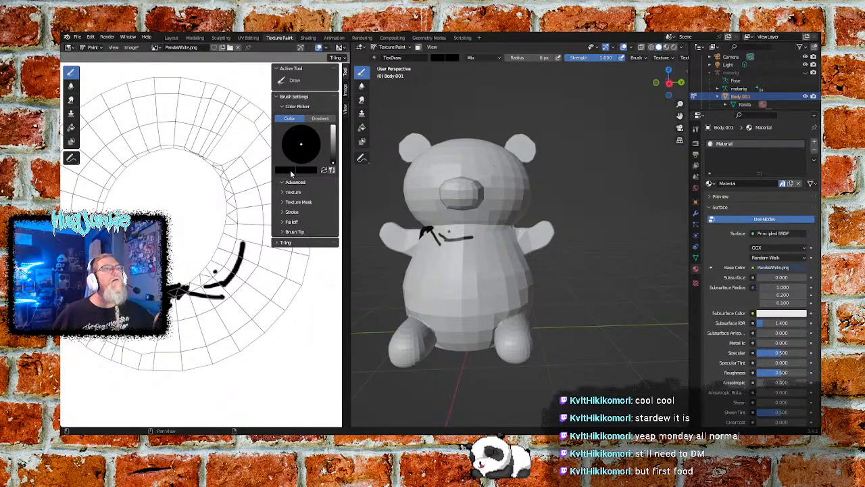
Step: Trace the inner edge of the ring-shaped UV island with a thick black outline
{"action": "left_click", "coordinate": [283, 213]}
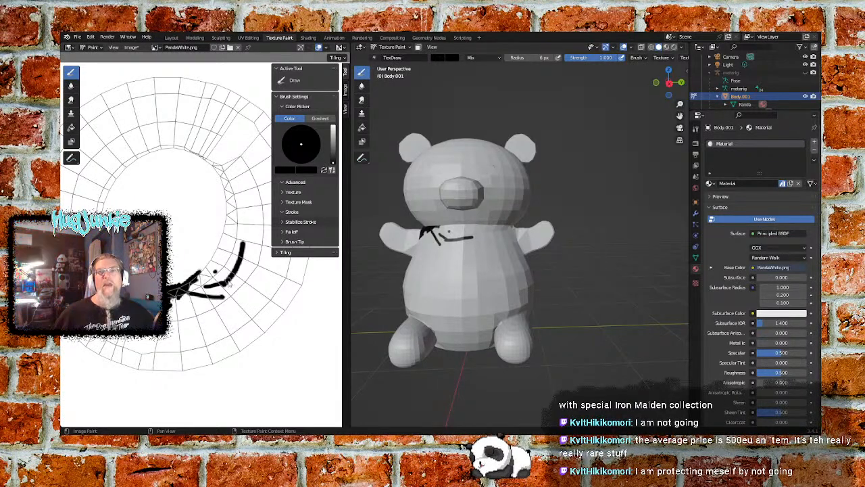
{"action": "mouse_move", "coordinate": [211, 168]}
{"action": "left_mouse_down"}
{"action": "mouse_move", "coordinate": [181, 147]}
{"action": "mouse_move", "coordinate": [217, 173]}
{"action": "mouse_move", "coordinate": [227, 199]}
{"action": "mouse_move", "coordinate": [223, 241]}
{"action": "mouse_move", "coordinate": [197, 278]}
{"action": "left_mouse_up"}
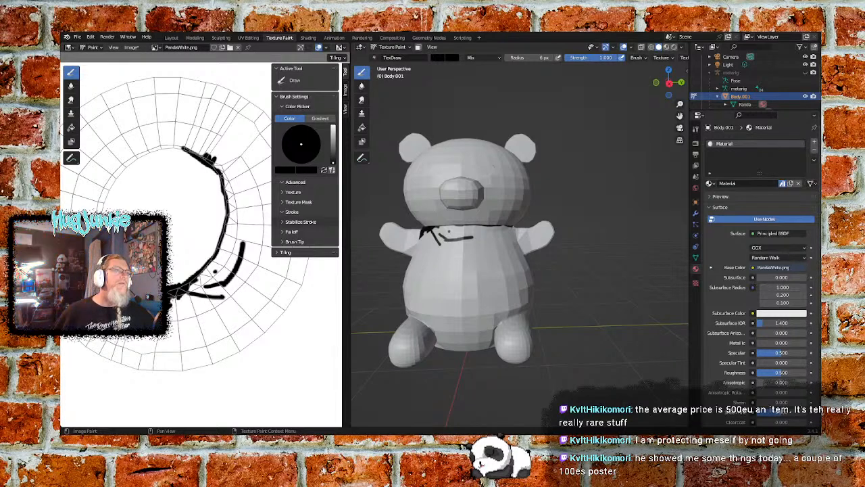
{"action": "mouse_move", "coordinate": [106, 193]}
{"action": "left_mouse_down"}
{"action": "mouse_move", "coordinate": [135, 163]}
{"action": "mouse_move", "coordinate": [188, 149]}
{"action": "mouse_move", "coordinate": [169, 147]}
{"action": "left_mouse_up"}
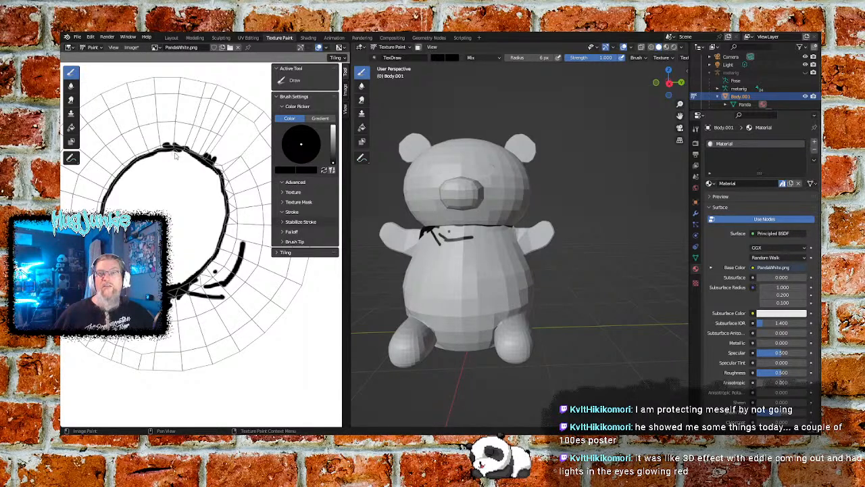
{"action": "mouse_move", "coordinate": [174, 148]}
{"action": "left_mouse_down"}
{"action": "mouse_move", "coordinate": [139, 156]}
{"action": "mouse_move", "coordinate": [103, 193]}
{"action": "mouse_move", "coordinate": [112, 184]}
{"action": "left_mouse_up"}
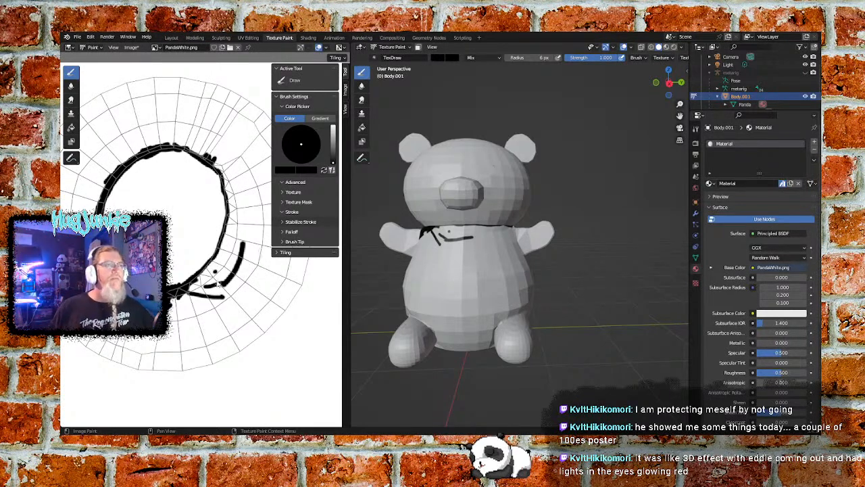
{"action": "mouse_move", "coordinate": [206, 161]}
{"action": "left_mouse_down"}
{"action": "mouse_move", "coordinate": [221, 173]}
{"action": "mouse_move", "coordinate": [227, 228]}
{"action": "mouse_move", "coordinate": [219, 266]}
{"action": "mouse_move", "coordinate": [209, 277]}
{"action": "mouse_move", "coordinate": [223, 227]}
{"action": "mouse_move", "coordinate": [199, 292]}
{"action": "mouse_move", "coordinate": [234, 241]}
{"action": "mouse_move", "coordinate": [216, 218]}
{"action": "left_mouse_up"}
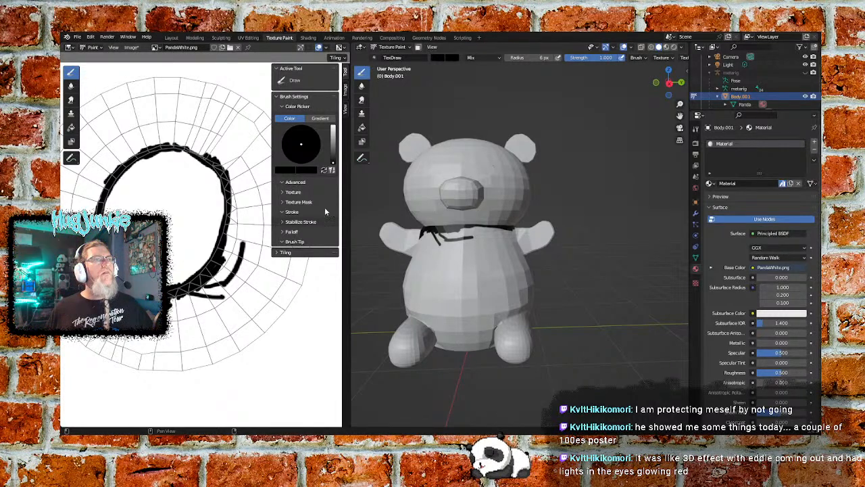
{"action": "left_click_drag", "start_coordinate": [272, 169], "coordinate": [241, 169]}
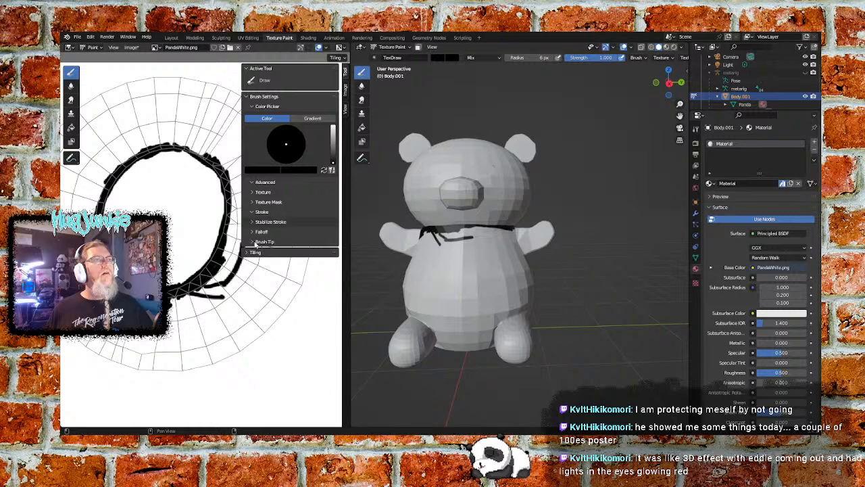
{"action": "left_click", "coordinate": [244, 97]}
{"action": "left_click", "coordinate": [245, 96]}
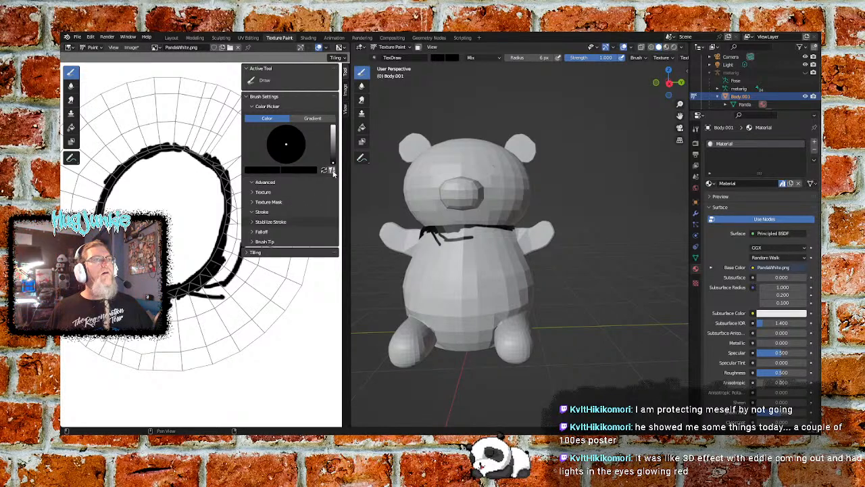
{"action": "left_click", "coordinate": [297, 171]}
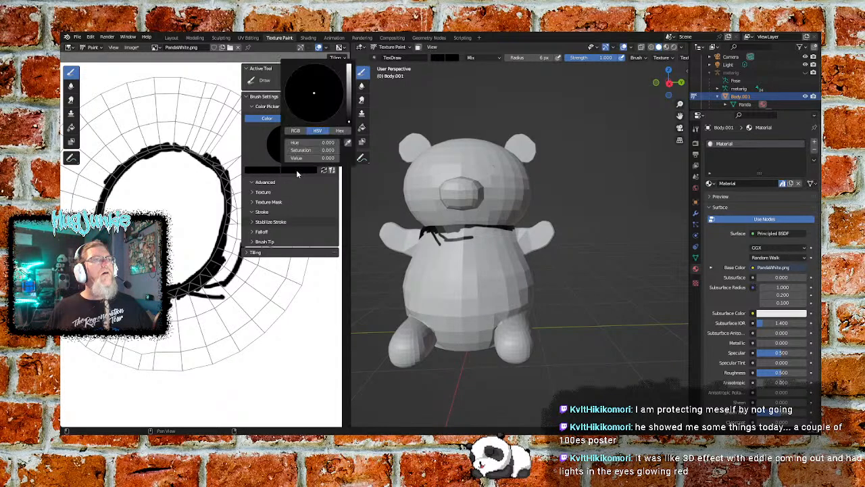
{"action": "left_click", "coordinate": [297, 171]}
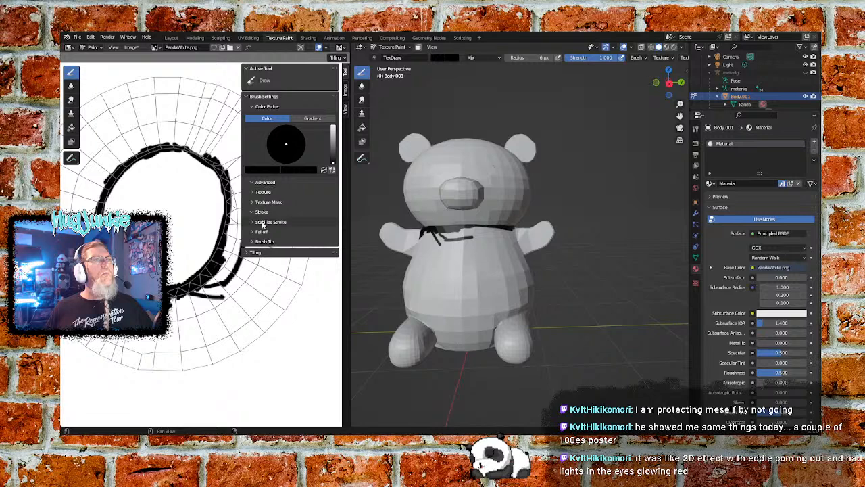
{"action": "left_click", "coordinate": [248, 252]}
{"action": "left_click", "coordinate": [248, 252]}
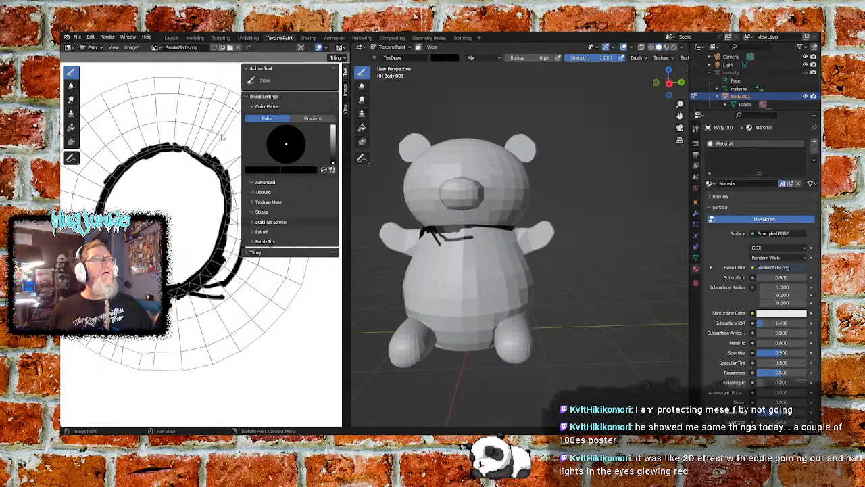
{"action": "left_click_drag", "start_coordinate": [241, 138], "coordinate": [275, 138]}
Step: Paint a black dot inside the ring's hole and a small black mark beside its lower inner outline
{"action": "left_click", "coordinate": [212, 223]}
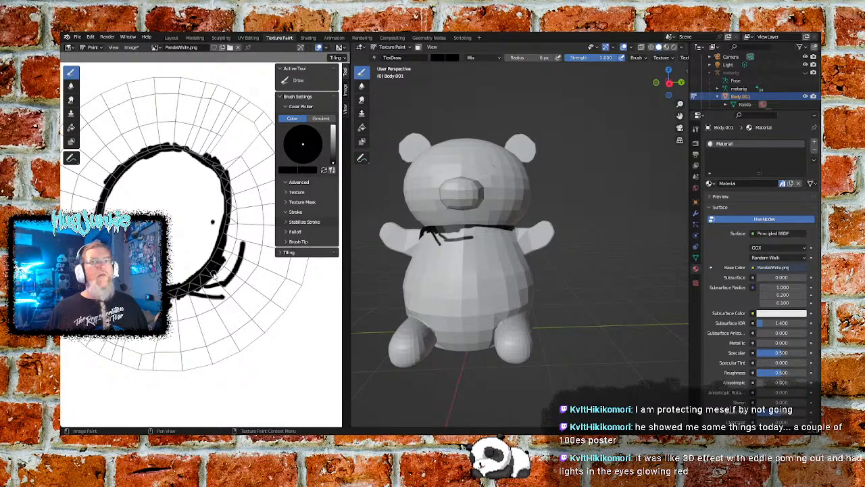
{"action": "scroll", "coordinate": [214, 277], "scroll_direction": "up", "scroll_amount": 2}
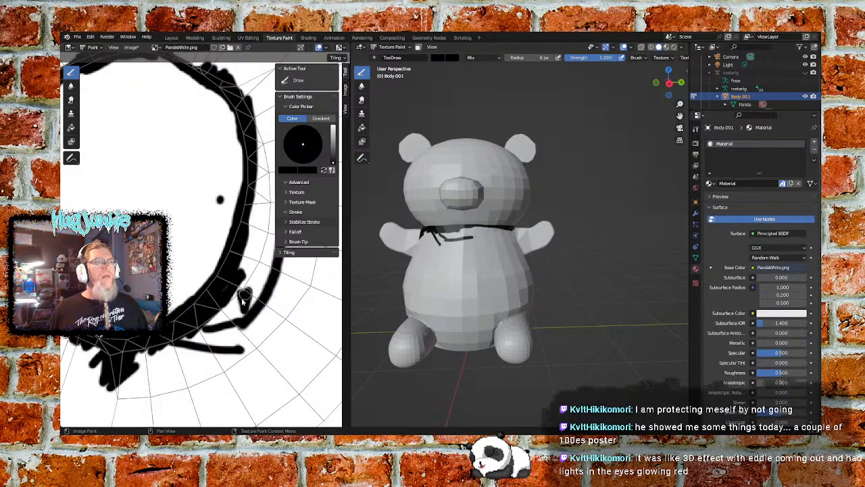
{"action": "scroll", "coordinate": [240, 297], "scroll_direction": "down", "scroll_amount": 4}
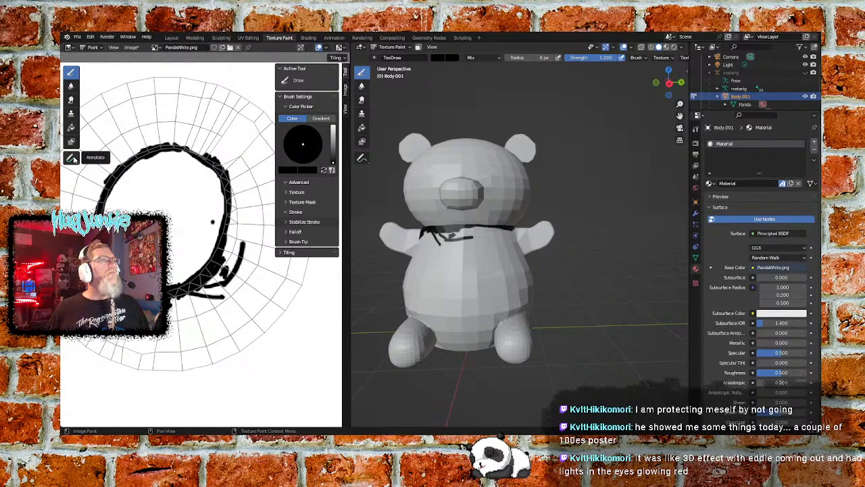
Step: Draw a closed black outline around the outer edge of the ring-shaped UV island
{"action": "scroll", "coordinate": [164, 160], "scroll_direction": "down", "scroll_amount": 3}
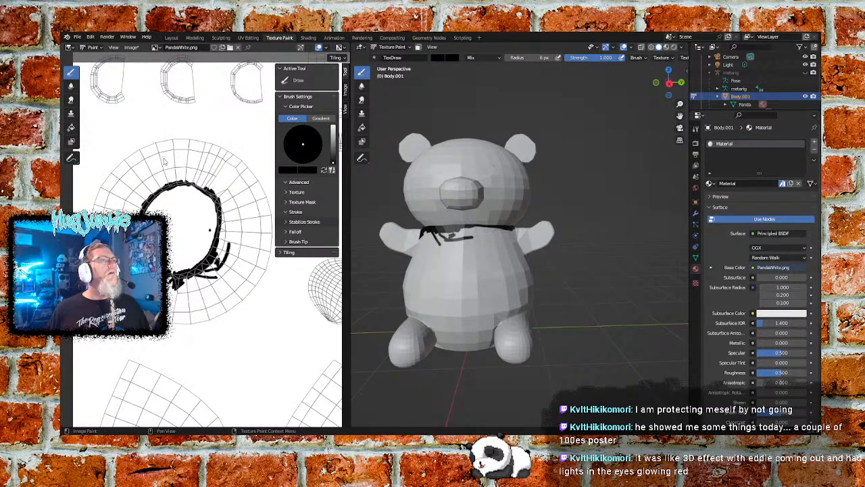
{"action": "left_click_drag", "start_coordinate": [106, 165], "coordinate": [94, 193]}
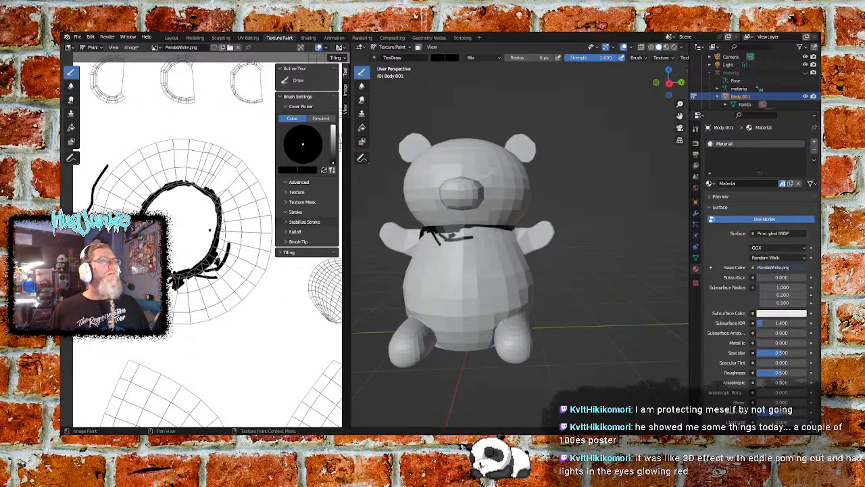
{"action": "mouse_move", "coordinate": [170, 332]}
{"action": "left_mouse_down"}
{"action": "mouse_move", "coordinate": [244, 317]}
{"action": "mouse_move", "coordinate": [277, 274]}
{"action": "mouse_move", "coordinate": [283, 231]}
{"action": "mouse_move", "coordinate": [261, 164]}
{"action": "mouse_move", "coordinate": [216, 137]}
{"action": "mouse_move", "coordinate": [159, 134]}
{"action": "mouse_move", "coordinate": [103, 156]}
{"action": "mouse_move", "coordinate": [99, 177]}
{"action": "left_mouse_up"}
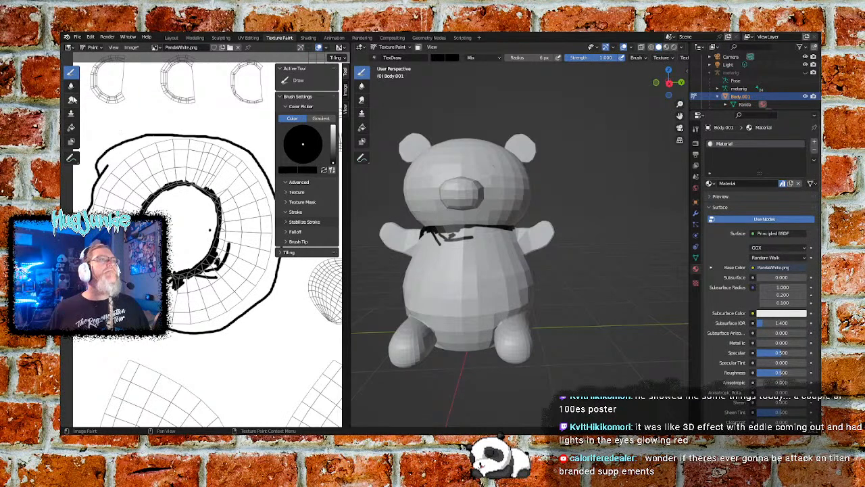
Step: Fill the outlined ring-shaped UV island with black using the Fill tool
{"action": "left_click", "coordinate": [71, 127]}
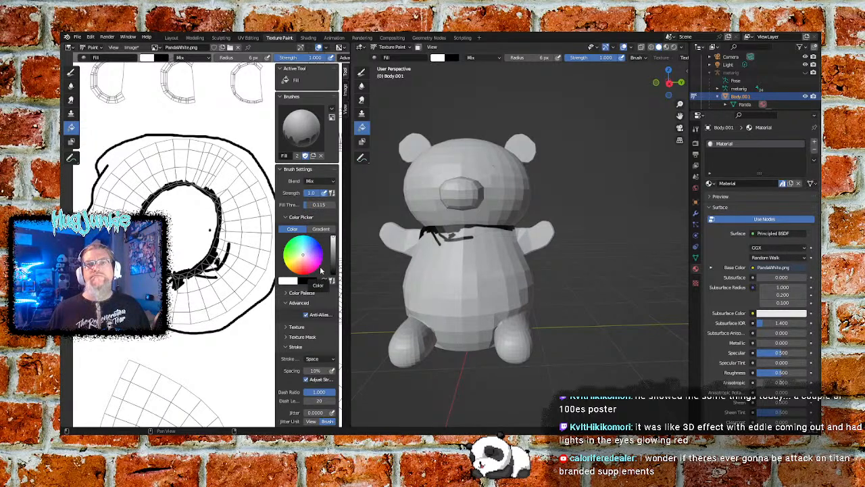
{"action": "left_click_drag", "start_coordinate": [333, 238], "coordinate": [332, 274]}
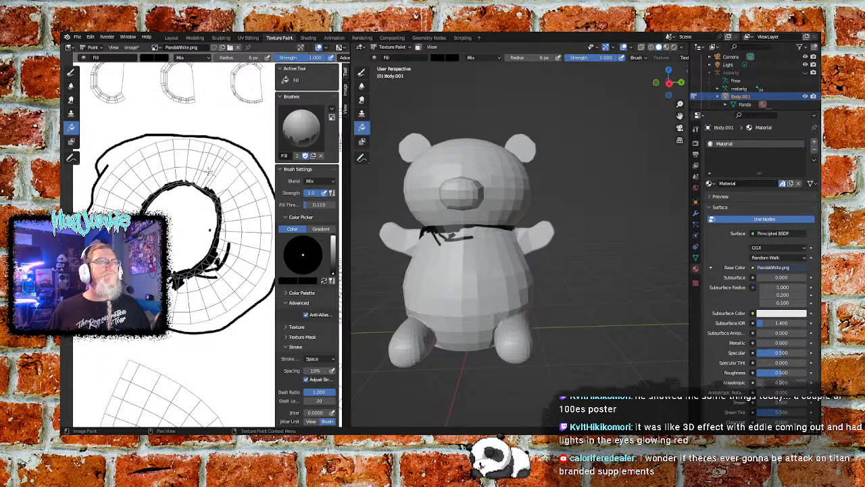
{"action": "left_click", "coordinate": [208, 171]}
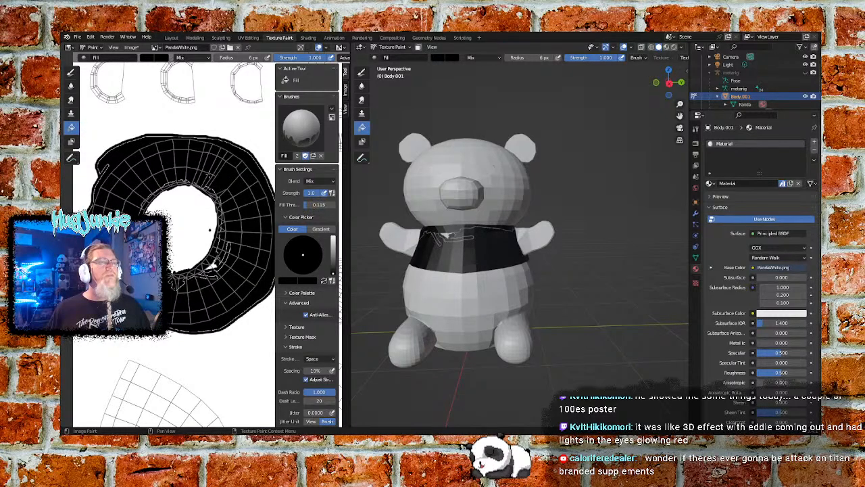
Step: Paint over the white gaps and leftover patch along the ring-shaped island's inner edge using the black Draw brush
{"action": "left_click", "coordinate": [71, 71]}
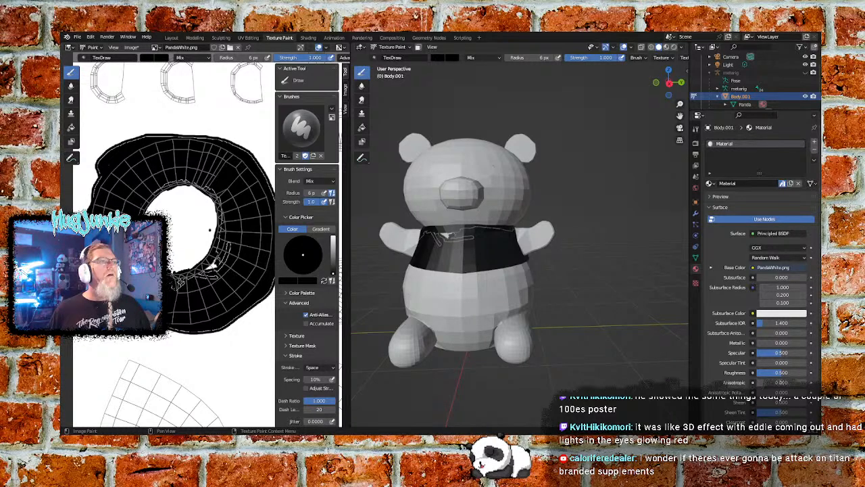
{"action": "scroll", "coordinate": [205, 243], "scroll_direction": "up", "scroll_amount": 3}
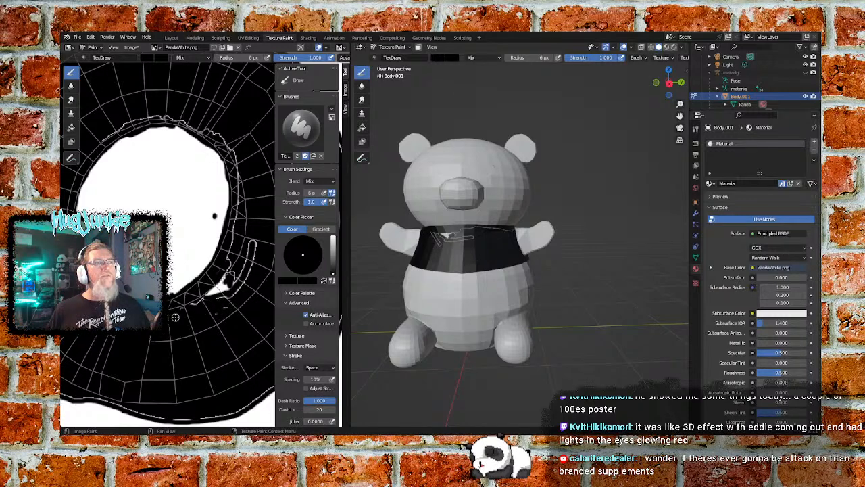
{"action": "mouse_move", "coordinate": [233, 298]}
{"action": "left_mouse_down"}
{"action": "mouse_move", "coordinate": [258, 240]}
{"action": "mouse_move", "coordinate": [240, 284]}
{"action": "mouse_move", "coordinate": [227, 289]}
{"action": "mouse_move", "coordinate": [231, 243]}
{"action": "mouse_move", "coordinate": [224, 261]}
{"action": "mouse_move", "coordinate": [245, 233]}
{"action": "left_mouse_up"}
{"action": "mouse_move", "coordinate": [246, 236]}
{"action": "middle_mouse_down"}
{"action": "mouse_move", "coordinate": [184, 273]}
{"action": "mouse_move", "coordinate": [179, 294]}
{"action": "middle_mouse_up"}
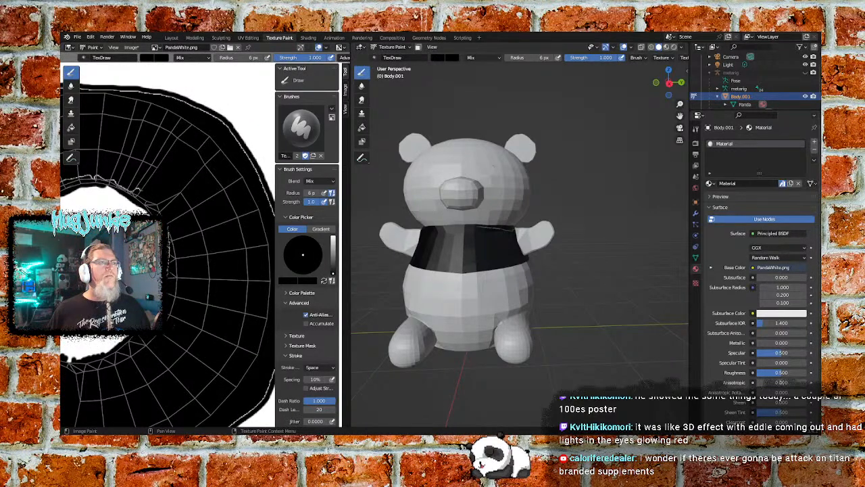
{"action": "middle_click_drag", "start_coordinate": [169, 278], "coordinate": [229, 336]}
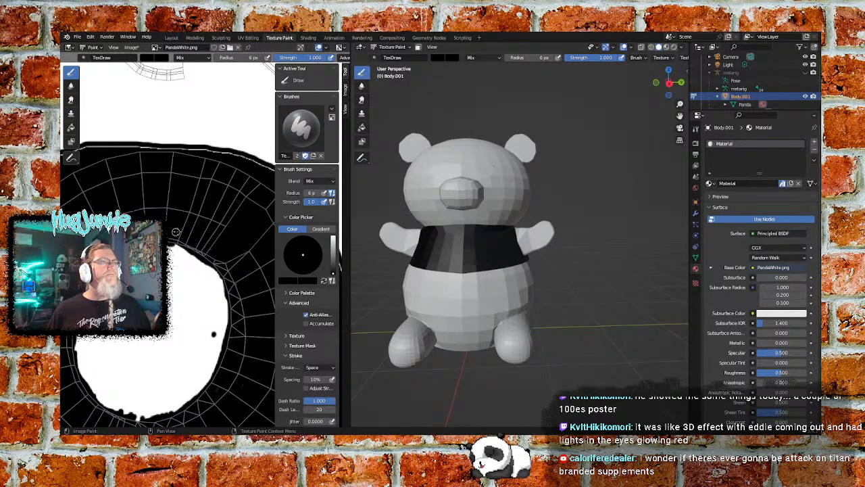
Step: Cover the thin white line along the upper outer edge of the ring-shaped island with black
{"action": "middle_click_drag", "start_coordinate": [213, 334], "coordinate": [244, 338]}
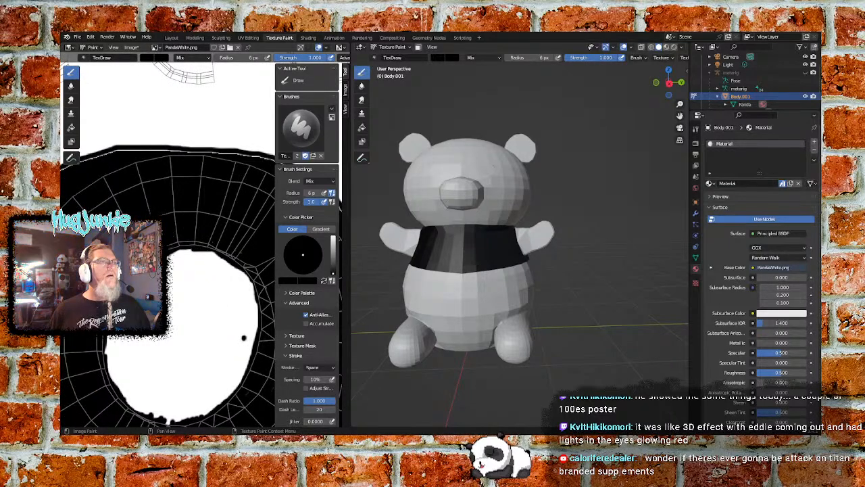
{"action": "left_click_drag", "start_coordinate": [196, 152], "coordinate": [109, 151]}
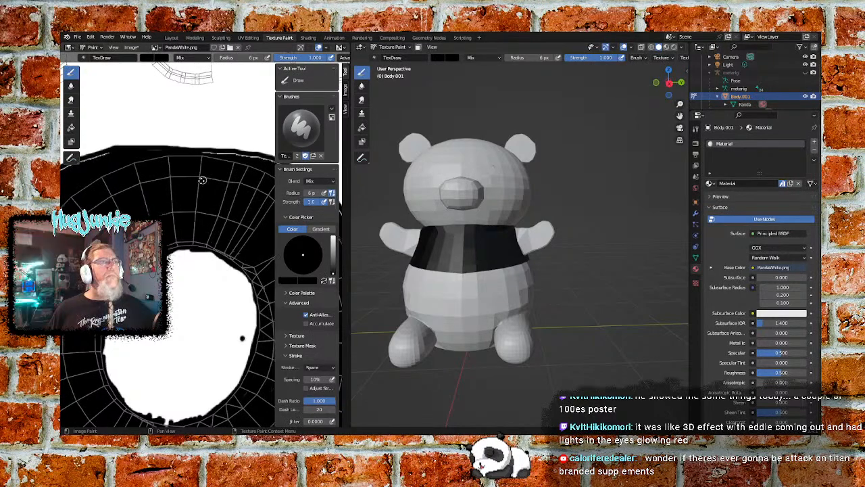
{"action": "middle_click_drag", "start_coordinate": [204, 179], "coordinate": [152, 199]}
{"action": "left_click_drag", "start_coordinate": [157, 169], "coordinate": [255, 196]}
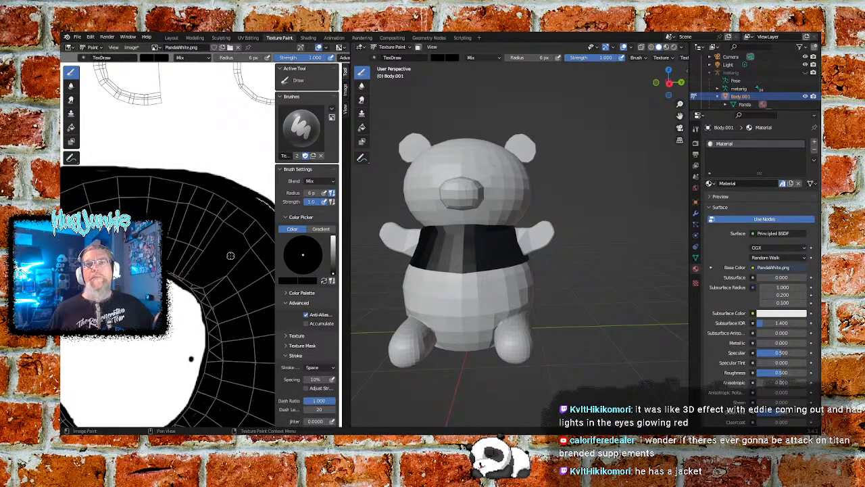
Step: Cover the white line down the right outer edge of the ring-shaped island with black strokes
{"action": "middle_click_drag", "start_coordinate": [250, 284], "coordinate": [163, 219]}
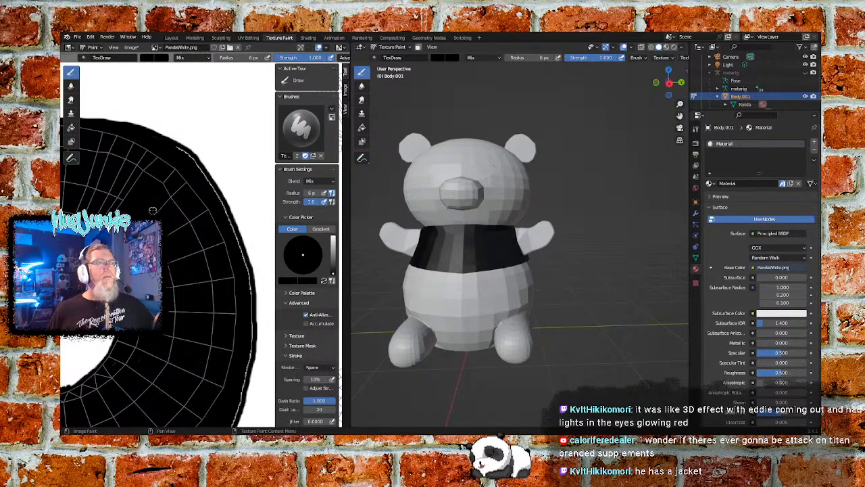
{"action": "middle_click_drag", "start_coordinate": [154, 210], "coordinate": [129, 204]}
{"action": "mouse_move", "coordinate": [168, 148]}
{"action": "left_mouse_down"}
{"action": "mouse_move", "coordinate": [210, 240]}
{"action": "mouse_move", "coordinate": [205, 215]}
{"action": "mouse_move", "coordinate": [218, 271]}
{"action": "mouse_move", "coordinate": [221, 260]}
{"action": "left_mouse_up"}
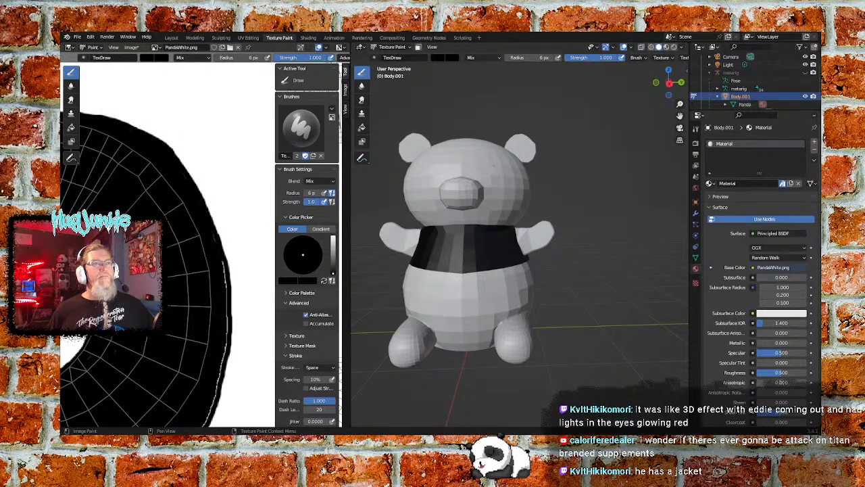
{"action": "middle_click_drag", "start_coordinate": [162, 279], "coordinate": [199, 263]}
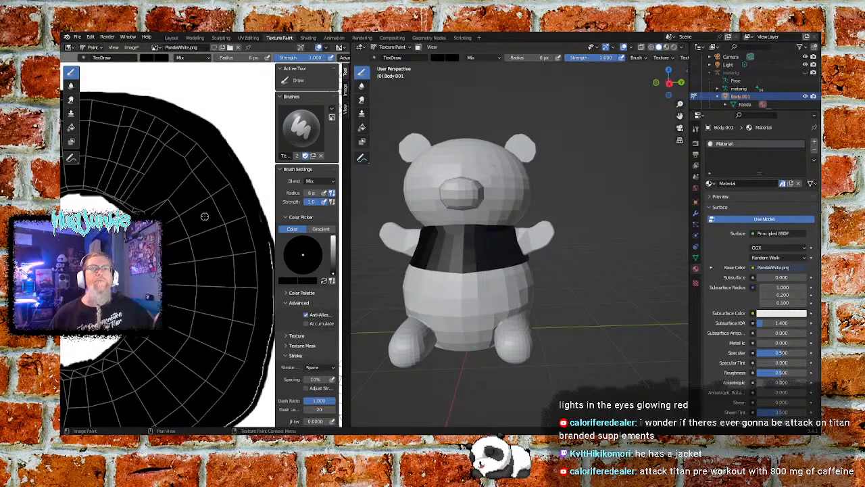
{"action": "middle_click_drag", "start_coordinate": [206, 229], "coordinate": [154, 164]}
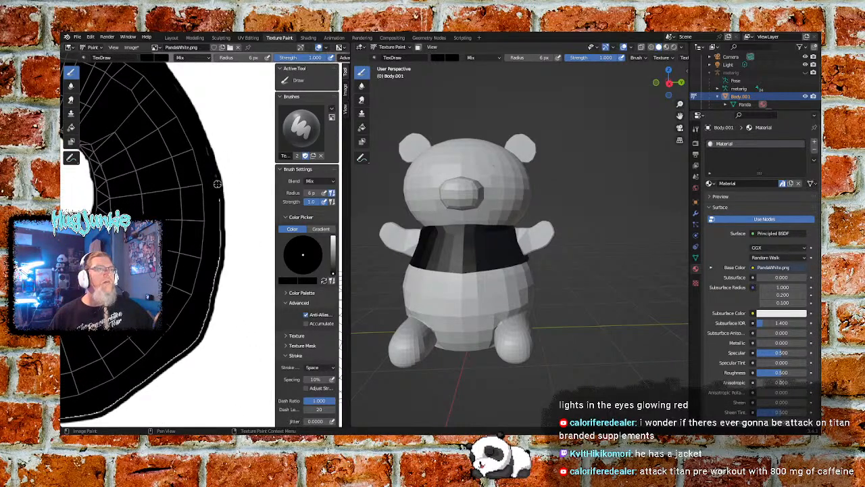
{"action": "mouse_move", "coordinate": [217, 198]}
{"action": "left_mouse_down"}
{"action": "mouse_move", "coordinate": [213, 291]}
{"action": "mouse_move", "coordinate": [191, 345]}
{"action": "mouse_move", "coordinate": [199, 328]}
{"action": "left_mouse_up"}
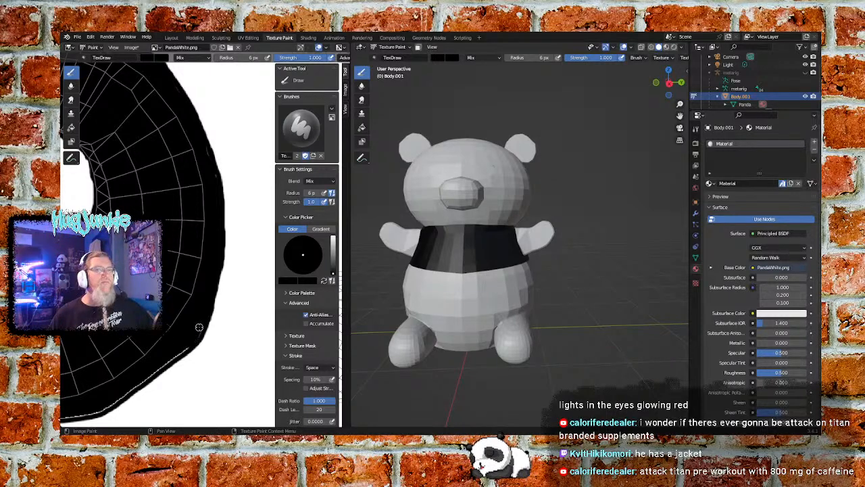
Step: Paint black over the remaining white gaps along the ring-shaped island's lower and left outer edges, finishing at the upper-left bulge
{"action": "middle_click_drag", "start_coordinate": [151, 323], "coordinate": [208, 219]}
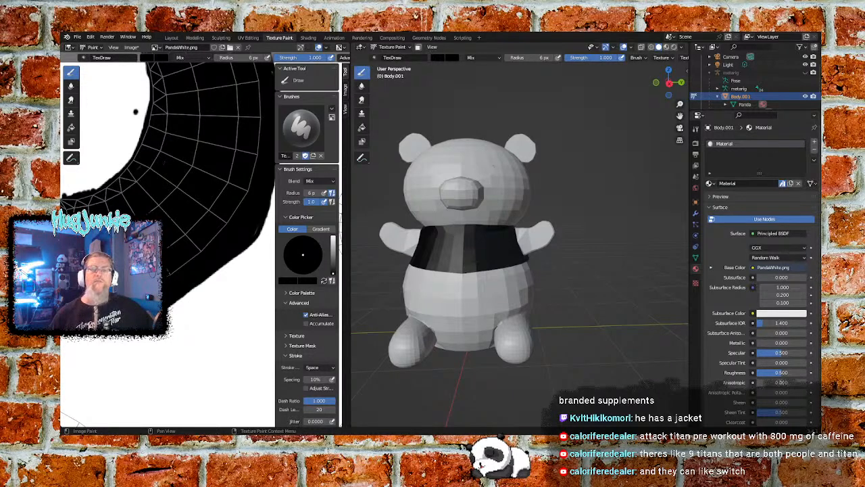
{"action": "middle_click_drag", "start_coordinate": [90, 315], "coordinate": [203, 344]}
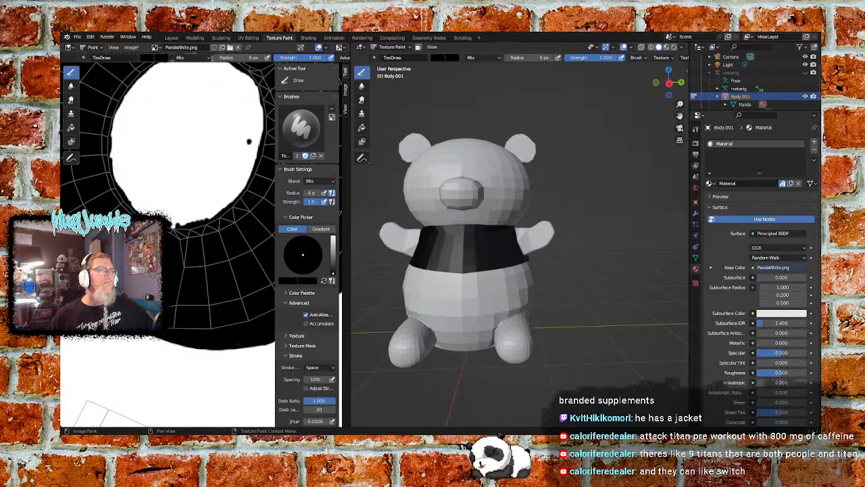
{"action": "middle_click_drag", "start_coordinate": [108, 282], "coordinate": [172, 296]}
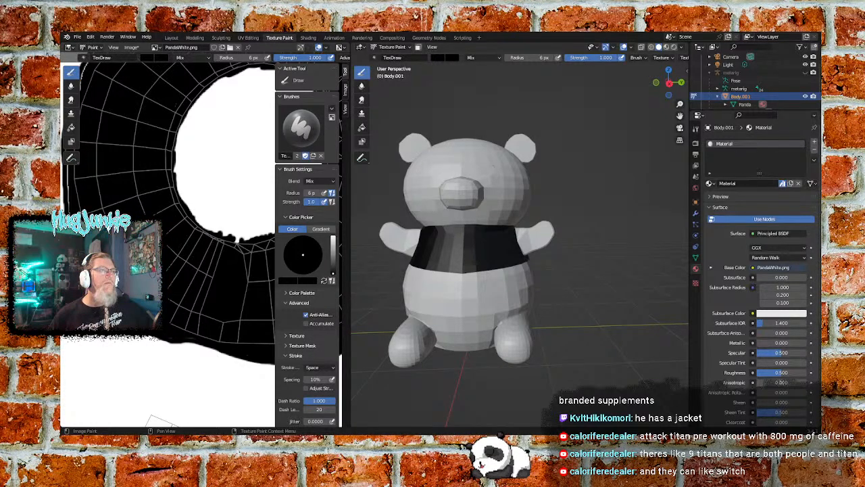
{"action": "middle_click_drag", "start_coordinate": [169, 233], "coordinate": [210, 281]}
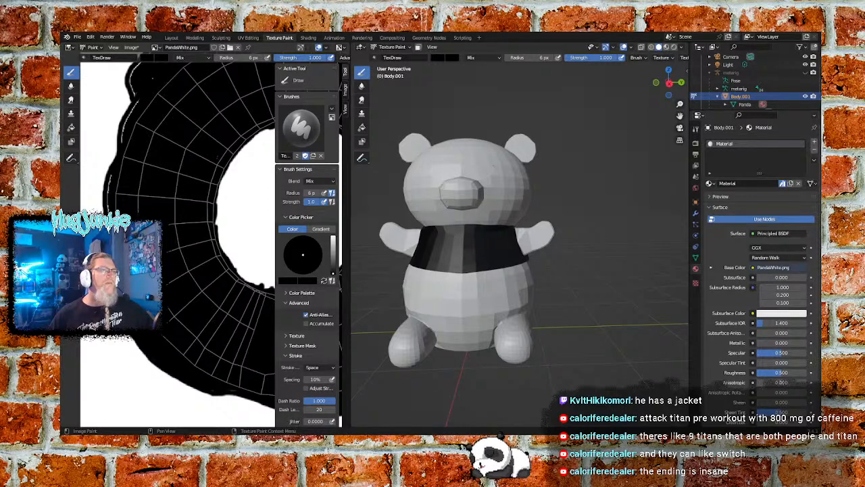
{"action": "middle_click_drag", "start_coordinate": [192, 183], "coordinate": [206, 263]}
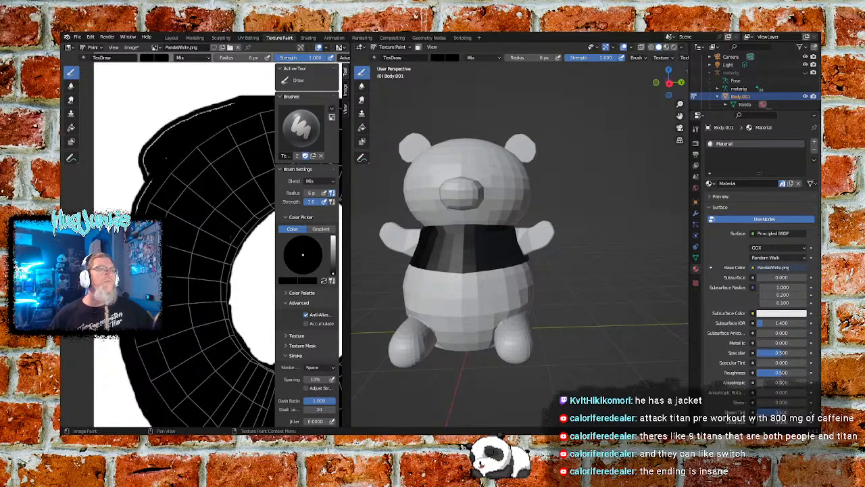
{"action": "middle_click_drag", "start_coordinate": [189, 169], "coordinate": [169, 238]}
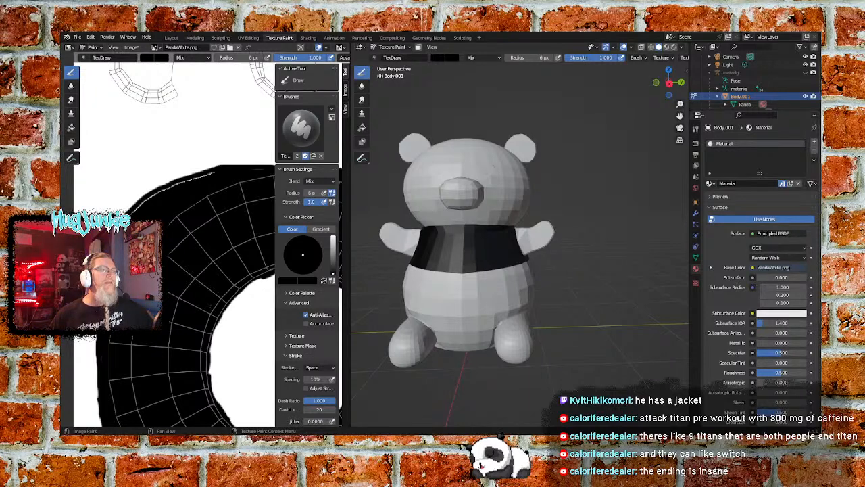
{"action": "middle_click_drag", "start_coordinate": [196, 203], "coordinate": [168, 248]}
{"action": "left_click_drag", "start_coordinate": [192, 217], "coordinate": [172, 225]}
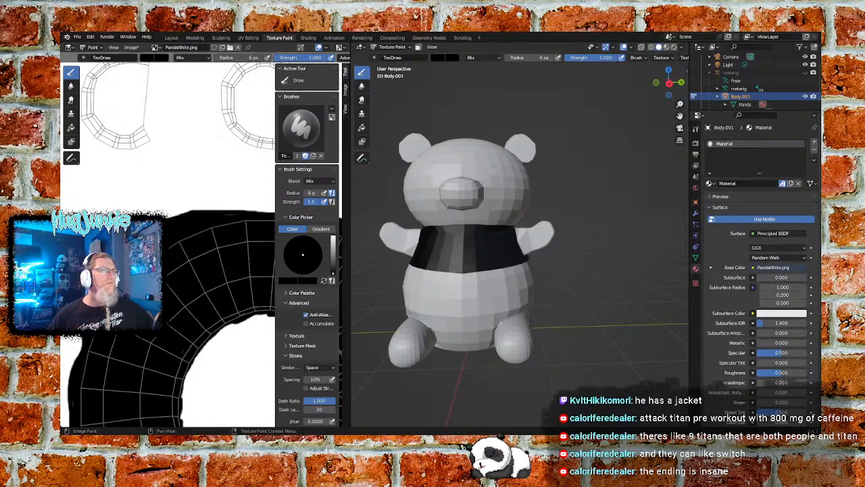
Step: Paint a short black mark on the front and on the back of one of the panda's arms to identify its UV islands
{"action": "middle_click_drag", "start_coordinate": [209, 285], "coordinate": [147, 230]}
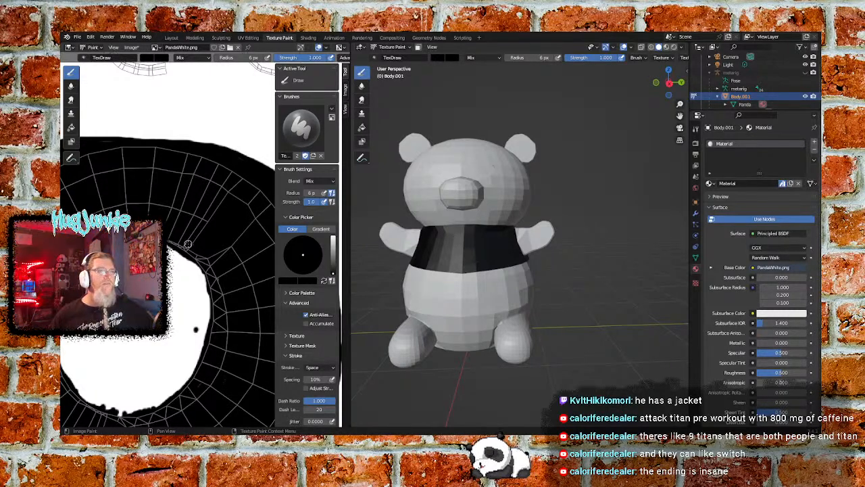
{"action": "scroll", "coordinate": [188, 244], "scroll_direction": "down", "scroll_amount": 2}
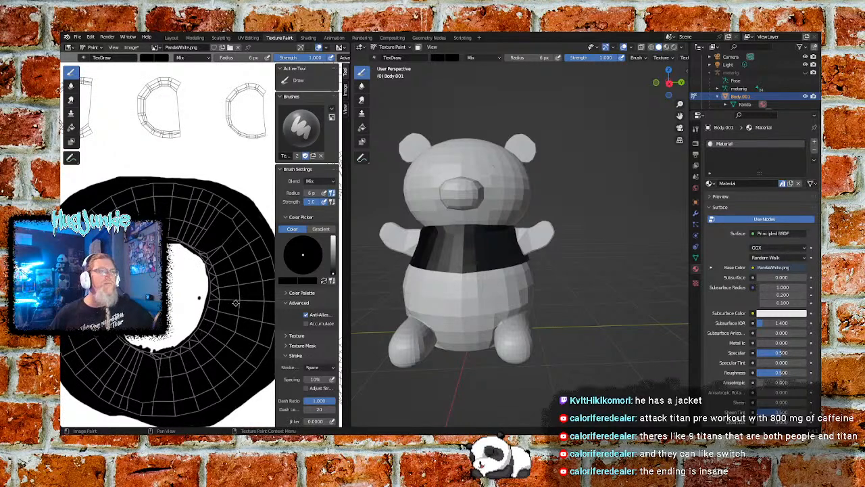
{"action": "middle_click_drag", "start_coordinate": [235, 303], "coordinate": [184, 261]}
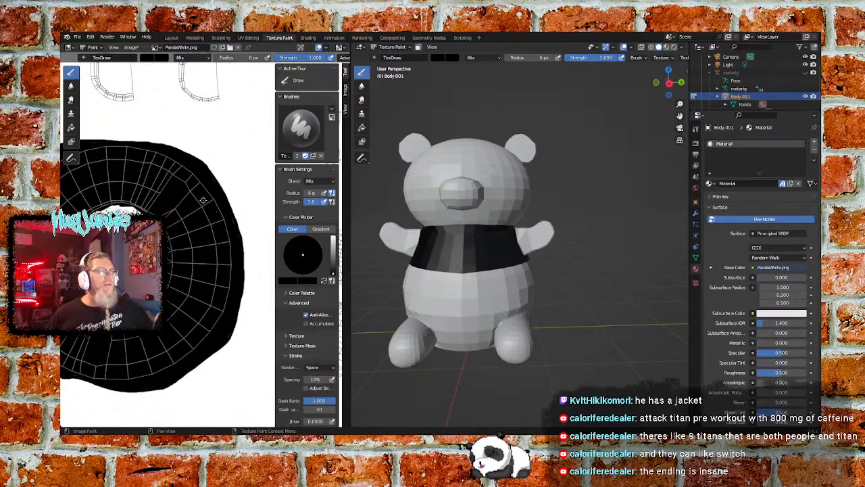
{"action": "scroll", "coordinate": [196, 201], "scroll_direction": "down", "scroll_amount": 2}
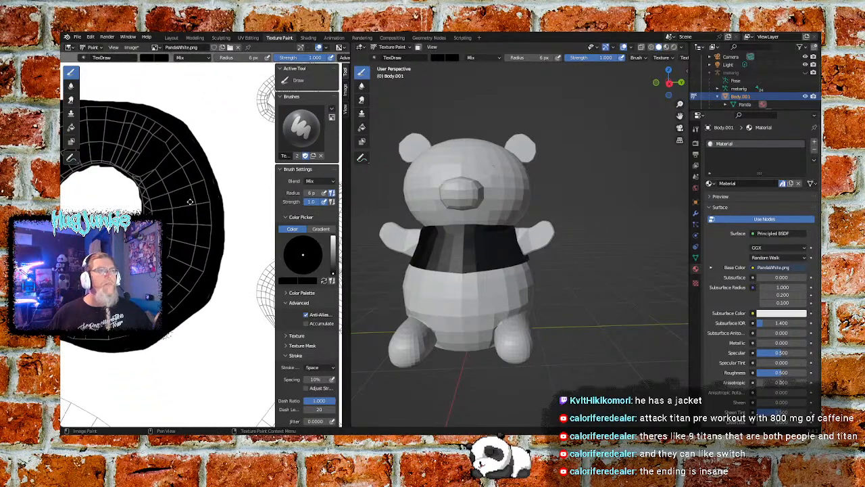
{"action": "scroll", "coordinate": [190, 201], "scroll_direction": "down", "scroll_amount": 1}
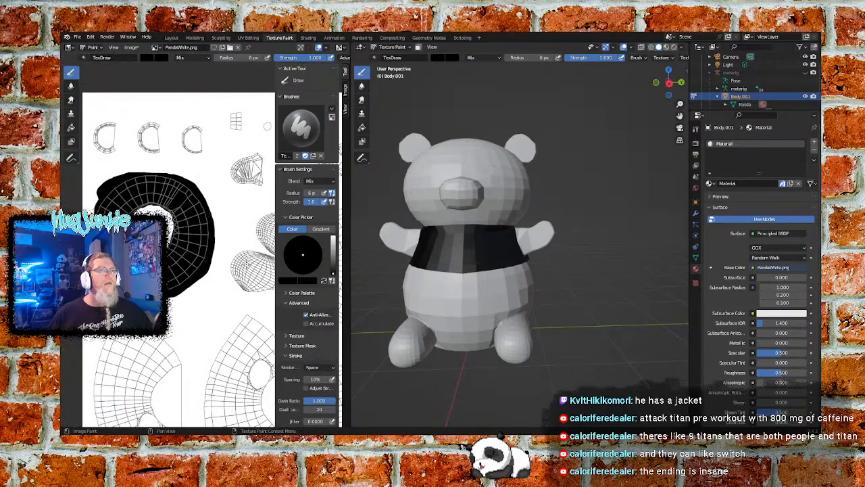
{"action": "middle_click_drag", "start_coordinate": [554, 273], "coordinate": [515, 245]}
{"action": "left_click_drag", "start_coordinate": [512, 245], "coordinate": [536, 238]}
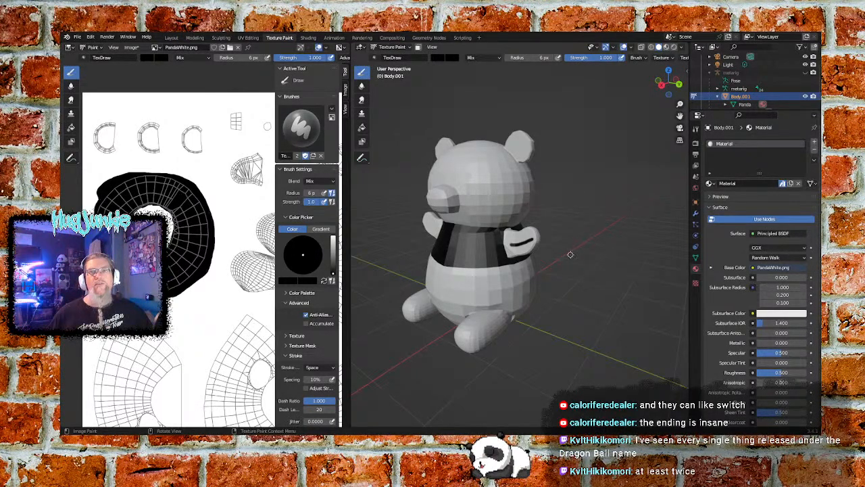
{"action": "mouse_move", "coordinate": [576, 228]}
{"action": "middle_mouse_down"}
{"action": "mouse_move", "coordinate": [482, 229]}
{"action": "mouse_move", "coordinate": [490, 231]}
{"action": "middle_mouse_up"}
{"action": "left_click_drag", "start_coordinate": [490, 230], "coordinate": [507, 234]}
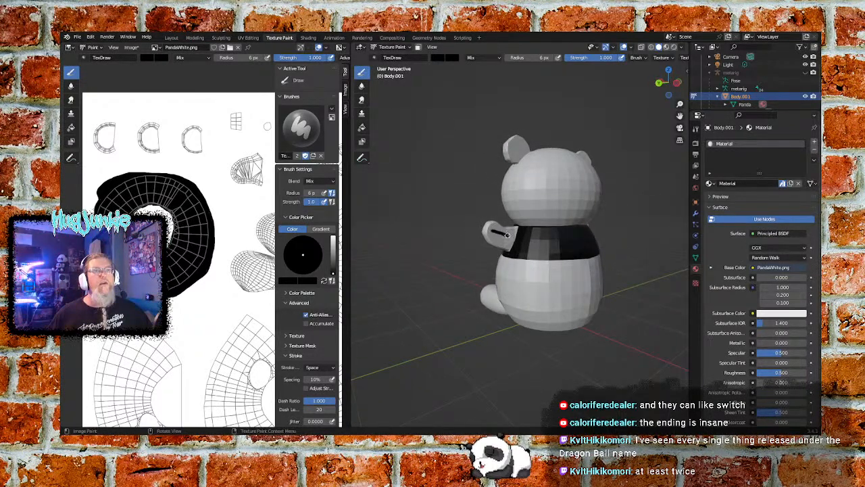
Step: Paint short black marks on the panda's other arm from two angles to identify its UV islands
{"action": "mouse_move", "coordinate": [471, 297]}
{"action": "middle_mouse_down"}
{"action": "mouse_move", "coordinate": [496, 271]}
{"action": "mouse_move", "coordinate": [488, 279]}
{"action": "middle_mouse_up"}
{"action": "left_click_drag", "start_coordinate": [653, 234], "coordinate": [634, 246]}
{"action": "middle_click_drag", "start_coordinate": [647, 265], "coordinate": [449, 255]}
{"action": "left_click_drag", "start_coordinate": [431, 252], "coordinate": [458, 259]}
Step: Draw a closed black outline around the fan-shaped arm UV island below the small grid island and fill it with black
{"action": "mouse_move", "coordinate": [240, 217]}
{"action": "middle_mouse_down"}
{"action": "mouse_move", "coordinate": [158, 242]}
{"action": "mouse_move", "coordinate": [135, 267]}
{"action": "middle_mouse_up"}
{"action": "scroll", "coordinate": [128, 126], "scroll_direction": "up", "scroll_amount": 1}
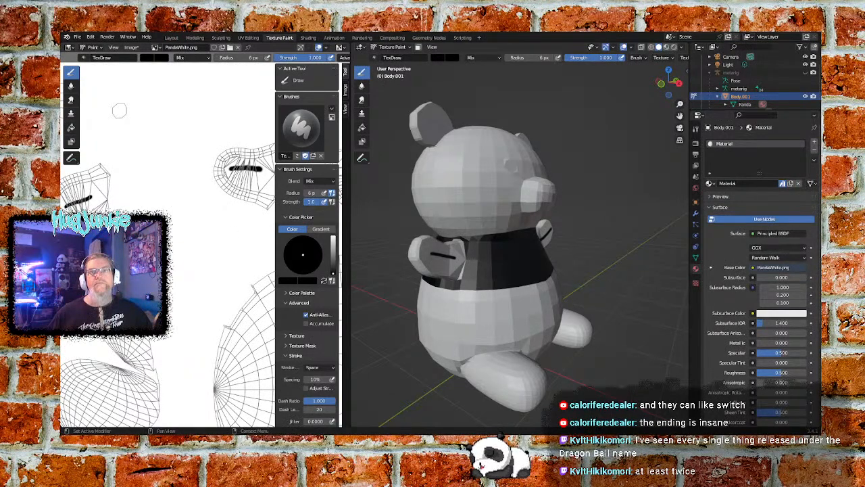
{"action": "scroll", "coordinate": [173, 126], "scroll_direction": "down", "scroll_amount": 3}
{"action": "left_click_drag", "start_coordinate": [175, 183], "coordinate": [136, 192]}
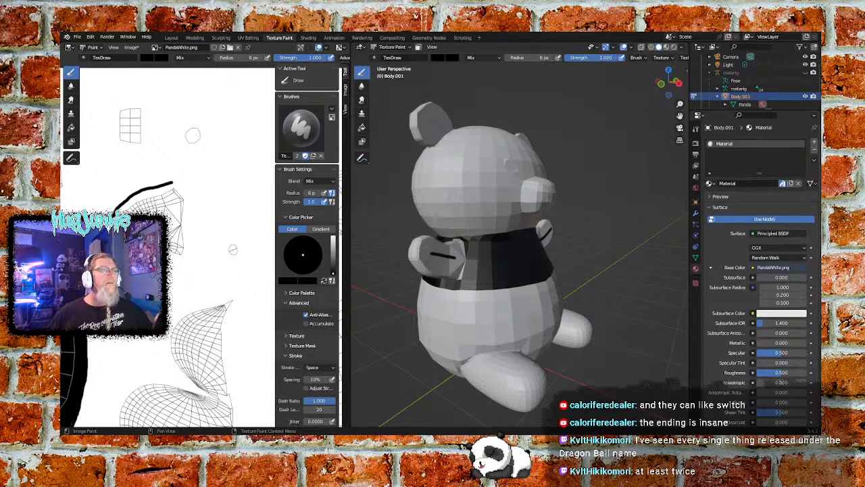
{"action": "mouse_move", "coordinate": [194, 233]}
{"action": "left_mouse_down"}
{"action": "mouse_move", "coordinate": [193, 202]}
{"action": "mouse_move", "coordinate": [171, 183]}
{"action": "left_mouse_up"}
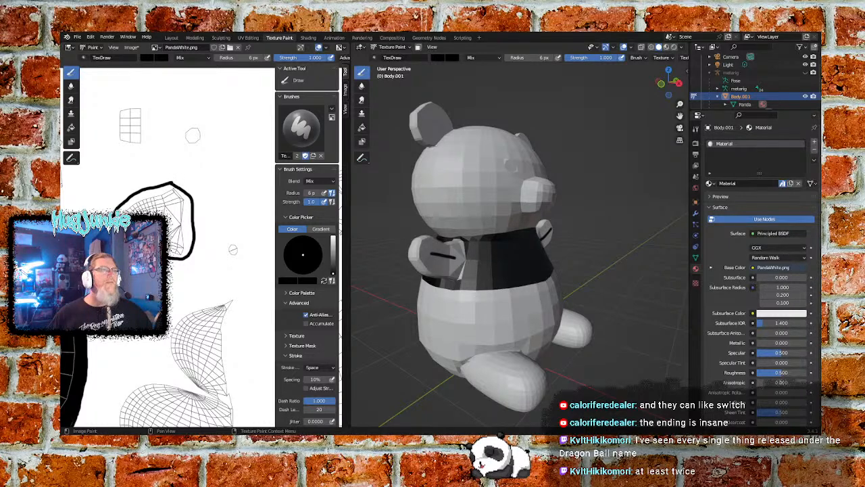
{"action": "left_click", "coordinate": [70, 127]}
{"action": "left_click", "coordinate": [164, 200]}
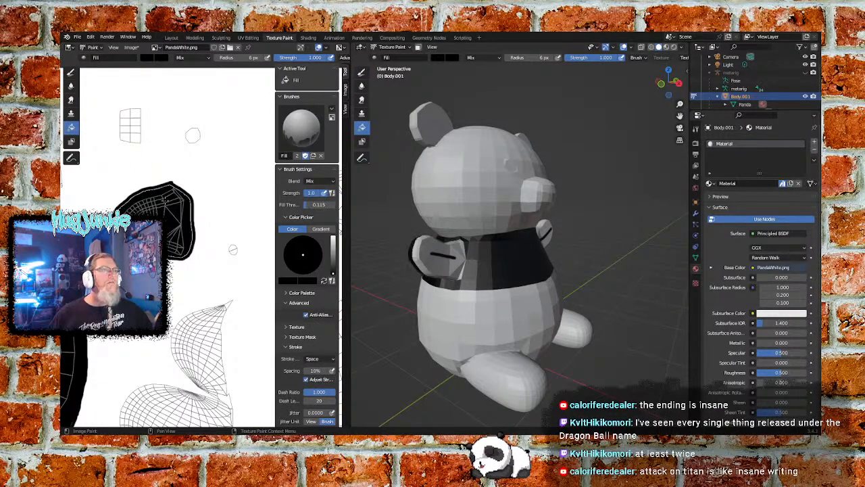
Step: Paint over the white line between the fill and the outline of the arm island using the black Draw brush
{"action": "left_click", "coordinate": [70, 72]}
{"action": "scroll", "coordinate": [204, 244], "scroll_direction": "up", "scroll_amount": 2}
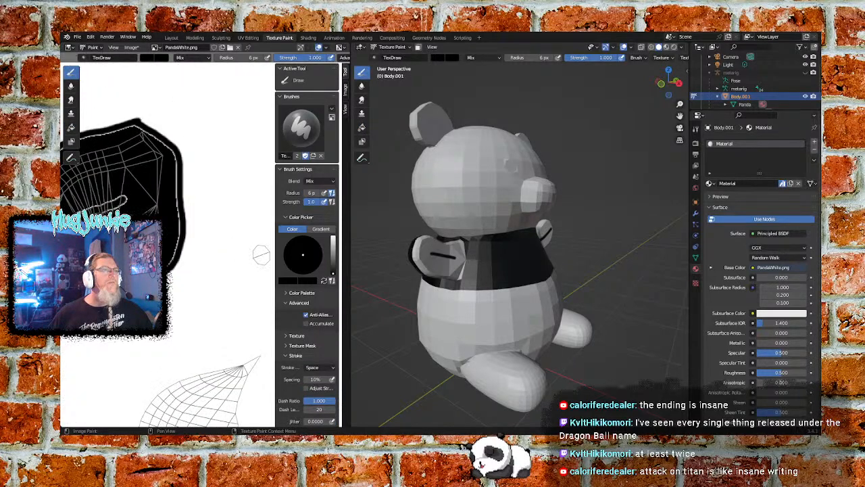
{"action": "scroll", "coordinate": [194, 243], "scroll_direction": "up", "scroll_amount": 2}
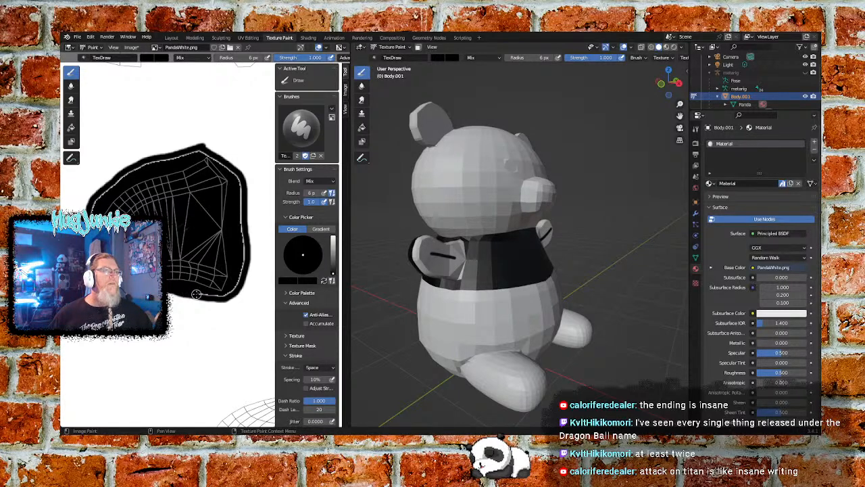
{"action": "mouse_move", "coordinate": [218, 293]}
{"action": "left_mouse_down"}
{"action": "mouse_move", "coordinate": [240, 270]}
{"action": "mouse_move", "coordinate": [240, 198]}
{"action": "mouse_move", "coordinate": [239, 181]}
{"action": "mouse_move", "coordinate": [211, 157]}
{"action": "mouse_move", "coordinate": [192, 149]}
{"action": "mouse_move", "coordinate": [146, 162]}
{"action": "mouse_move", "coordinate": [97, 202]}
{"action": "left_mouse_up"}
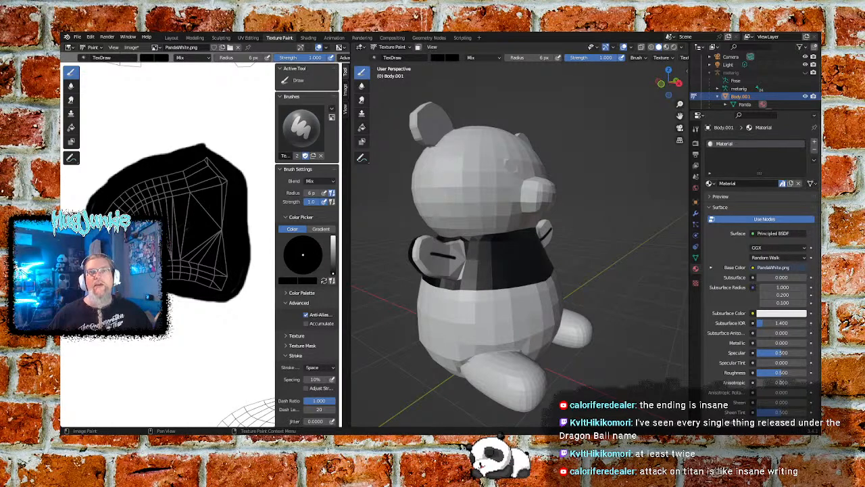
Step: Black out the second marked arm UV island with a closed Draw outline and a Fill, covering the white seam and leftover mark edges
{"action": "middle_click_drag", "start_coordinate": [206, 242], "coordinate": [133, 251]}
{"action": "middle_click_drag", "start_coordinate": [243, 233], "coordinate": [127, 255]}
{"action": "middle_click_drag", "start_coordinate": [206, 238], "coordinate": [146, 243]}
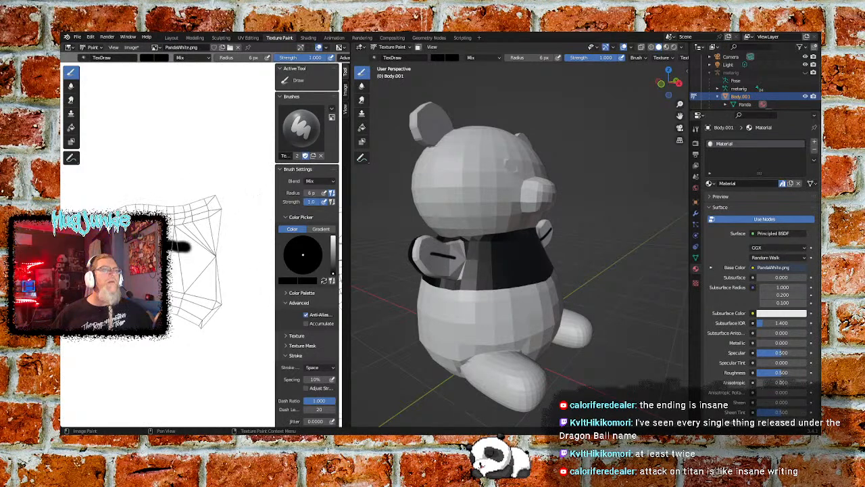
{"action": "left_click_drag", "start_coordinate": [179, 196], "coordinate": [110, 195]}
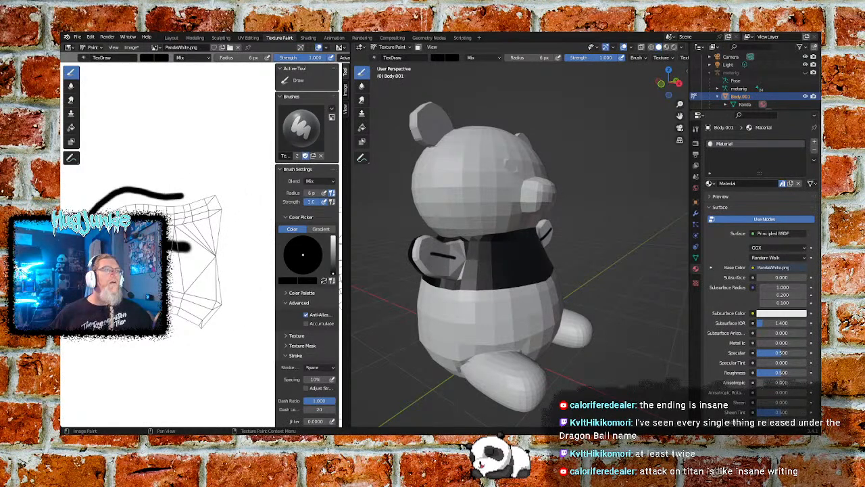
{"action": "mouse_move", "coordinate": [165, 328]}
{"action": "left_mouse_down"}
{"action": "mouse_move", "coordinate": [220, 335]}
{"action": "mouse_move", "coordinate": [237, 257]}
{"action": "mouse_move", "coordinate": [231, 194]}
{"action": "mouse_move", "coordinate": [191, 187]}
{"action": "mouse_move", "coordinate": [174, 196]}
{"action": "left_mouse_up"}
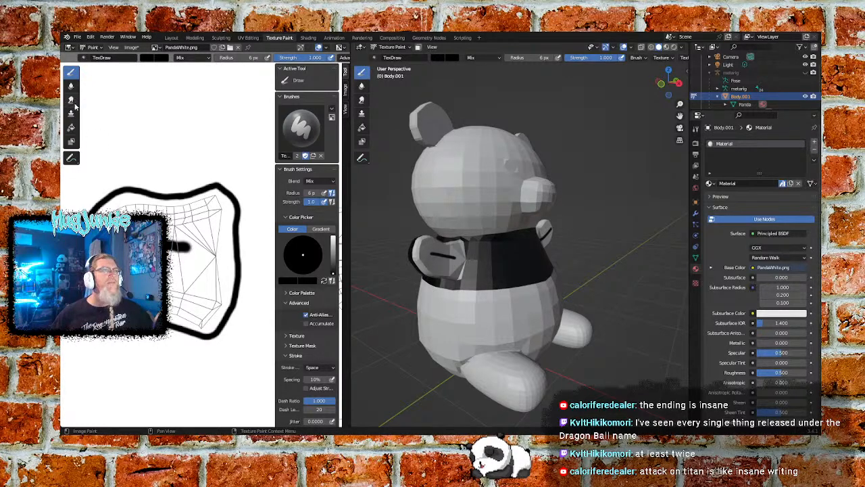
{"action": "left_click", "coordinate": [71, 127]}
{"action": "left_click", "coordinate": [127, 195]}
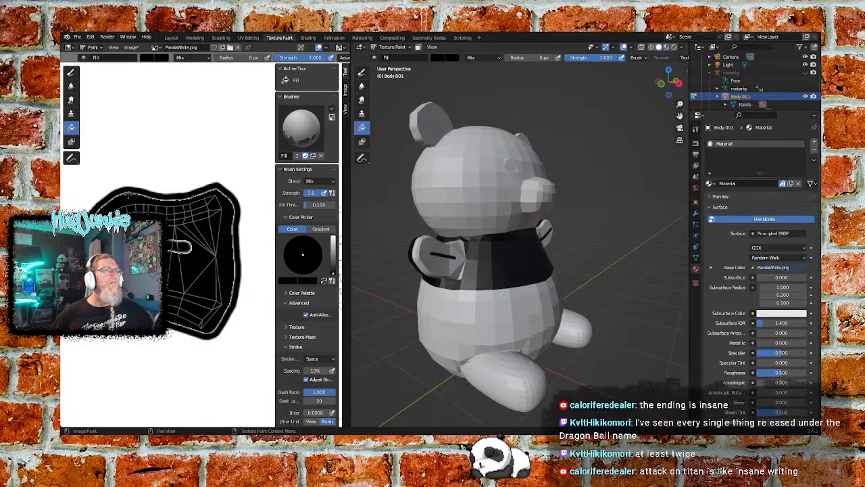
{"action": "left_click", "coordinate": [71, 73]}
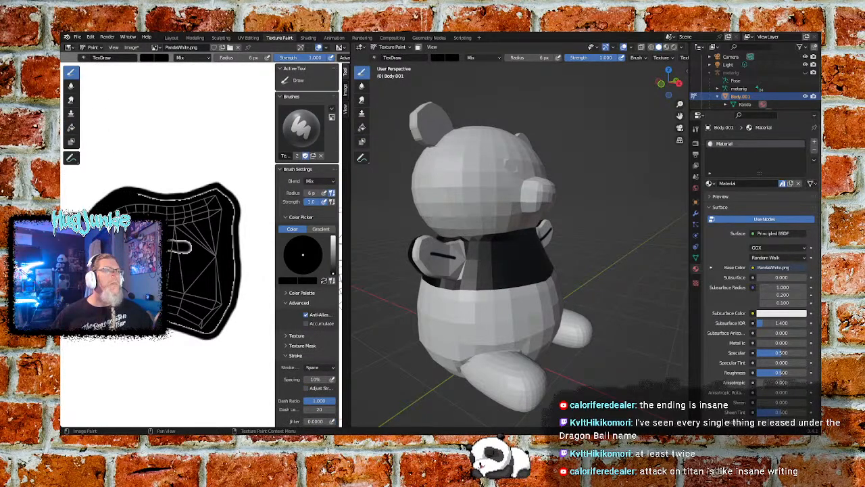
{"action": "mouse_move", "coordinate": [167, 318]}
{"action": "left_mouse_down"}
{"action": "mouse_move", "coordinate": [214, 327]}
{"action": "mouse_move", "coordinate": [235, 271]}
{"action": "mouse_move", "coordinate": [233, 218]}
{"action": "mouse_move", "coordinate": [215, 189]}
{"action": "mouse_move", "coordinate": [140, 194]}
{"action": "left_mouse_up"}
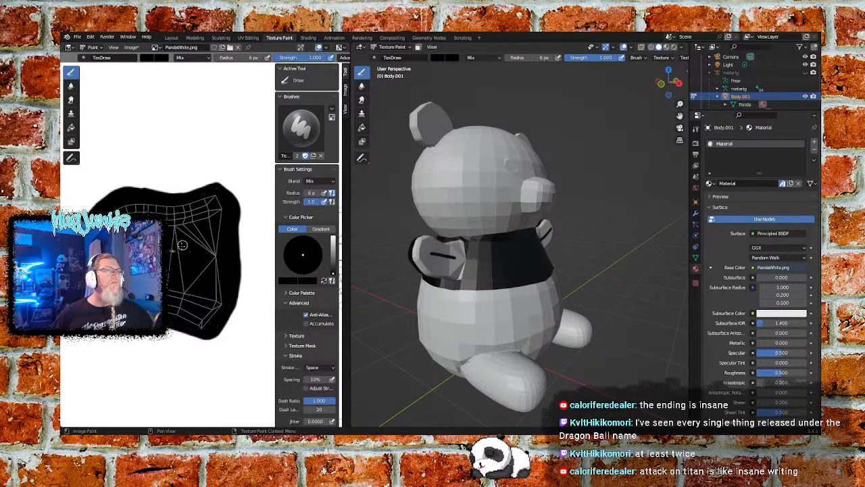
Step: Outline and fill the third arm UV island, marked with a long stroke, in black and paint over its remaining white line
{"action": "middle_click_drag", "start_coordinate": [229, 276], "coordinate": [104, 265]}
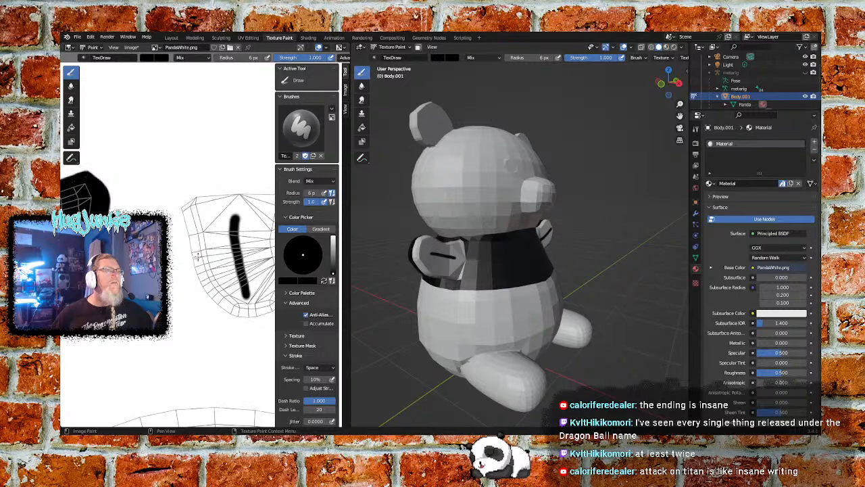
{"action": "middle_click_drag", "start_coordinate": [200, 257], "coordinate": [129, 279]}
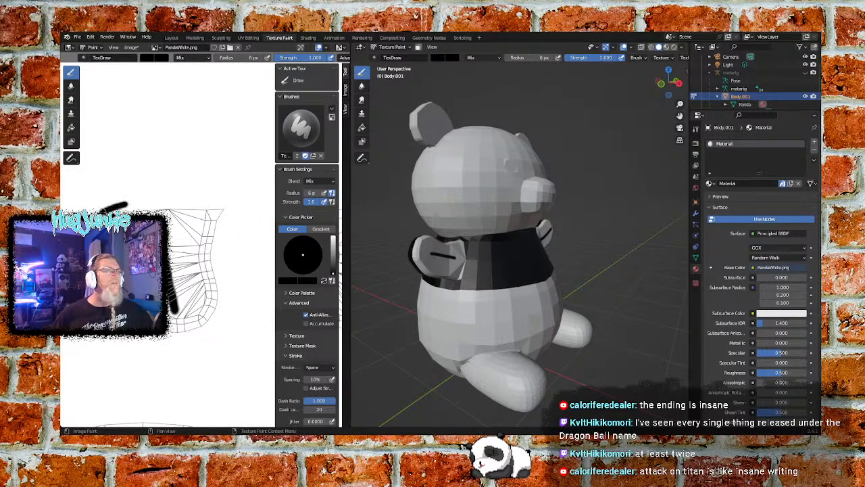
{"action": "mouse_move", "coordinate": [154, 338]}
{"action": "left_mouse_down"}
{"action": "mouse_move", "coordinate": [177, 345]}
{"action": "mouse_move", "coordinate": [210, 334]}
{"action": "mouse_move", "coordinate": [230, 299]}
{"action": "mouse_move", "coordinate": [221, 242]}
{"action": "mouse_move", "coordinate": [237, 207]}
{"action": "mouse_move", "coordinate": [150, 200]}
{"action": "left_mouse_up"}
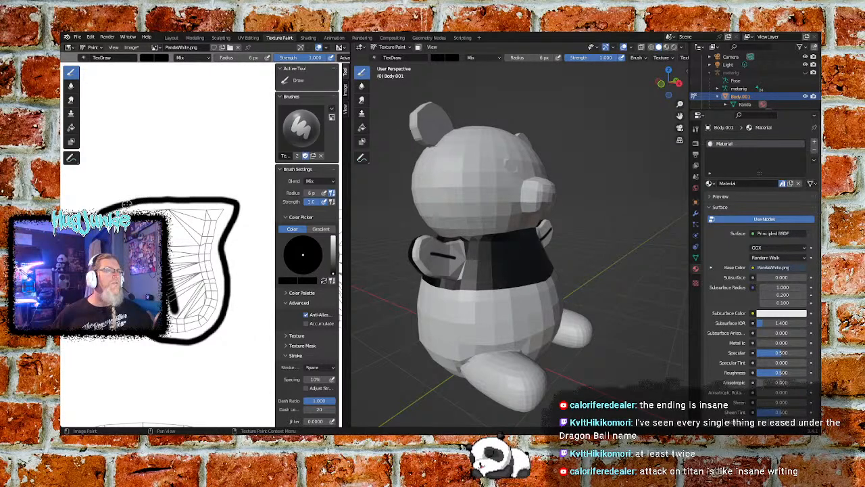
{"action": "left_click", "coordinate": [71, 127]}
{"action": "left_click", "coordinate": [223, 243]}
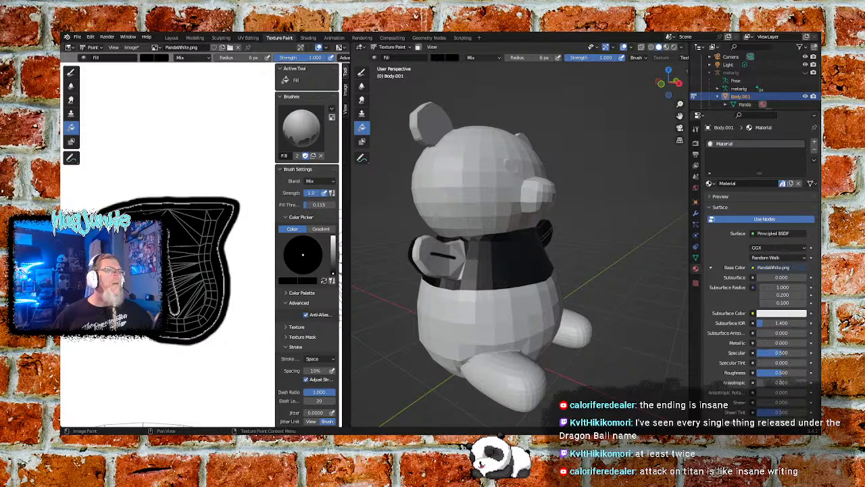
{"action": "left_click", "coordinate": [71, 72]}
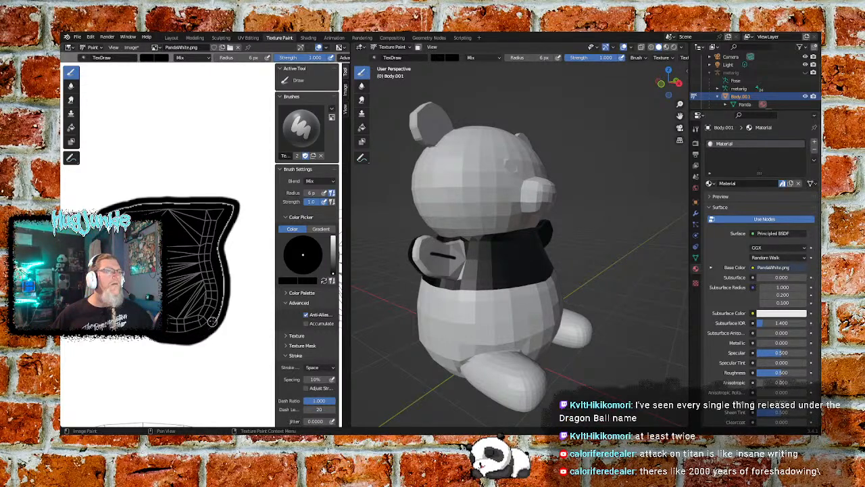
{"action": "mouse_move", "coordinate": [223, 304]}
{"action": "left_mouse_down"}
{"action": "mouse_move", "coordinate": [220, 243]}
{"action": "mouse_move", "coordinate": [233, 208]}
{"action": "mouse_move", "coordinate": [180, 201]}
{"action": "mouse_move", "coordinate": [192, 202]}
{"action": "left_mouse_up"}
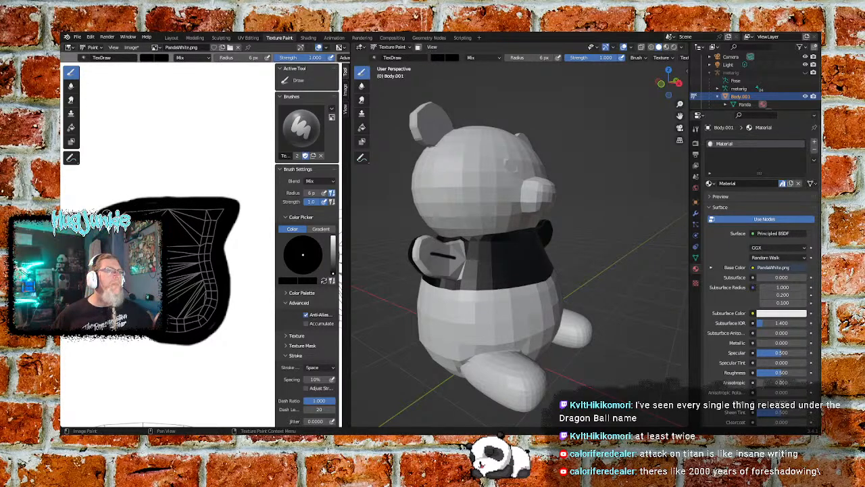
Step: Cover the fourth, D-shaped arm UV island in black with an outline and a fill, including the white traces around its mark
{"action": "scroll", "coordinate": [194, 241], "scroll_direction": "down", "scroll_amount": 4}
{"action": "middle_click_drag", "start_coordinate": [262, 261], "coordinate": [186, 269]}
{"action": "scroll", "coordinate": [190, 245], "scroll_direction": "up", "scroll_amount": 4}
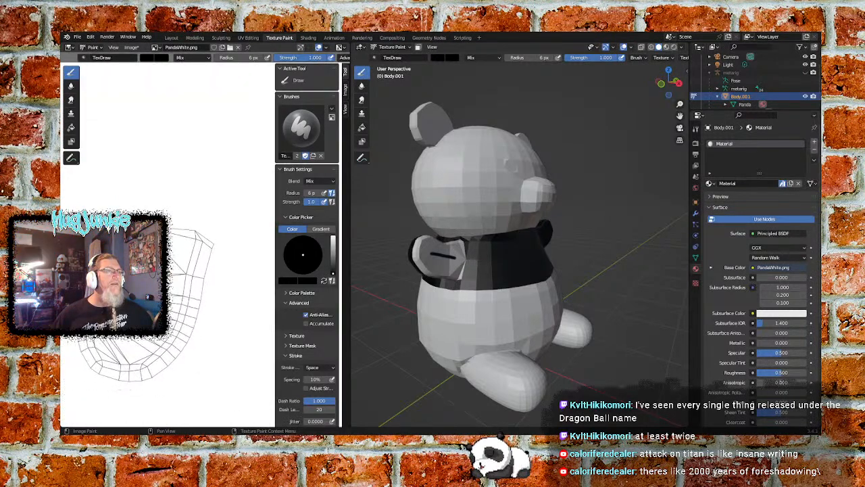
{"action": "left_click_drag", "start_coordinate": [99, 175], "coordinate": [113, 202]}
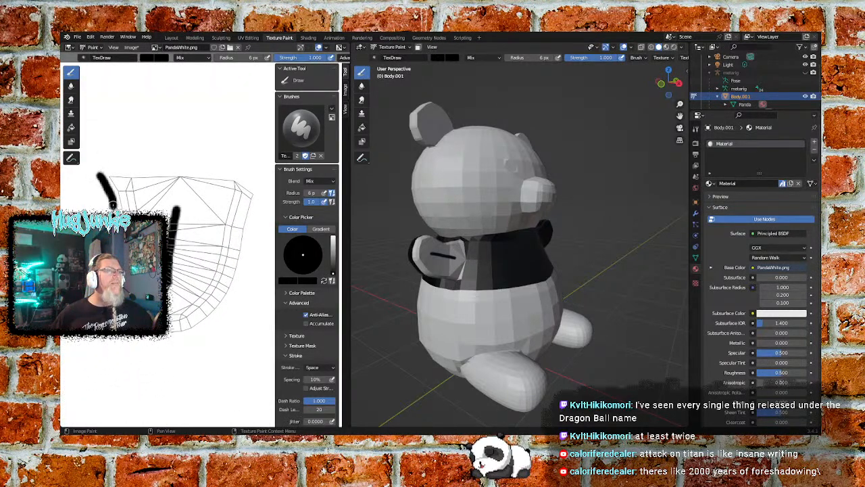
{"action": "mouse_move", "coordinate": [132, 340]}
{"action": "left_mouse_down"}
{"action": "mouse_move", "coordinate": [181, 344]}
{"action": "mouse_move", "coordinate": [219, 322]}
{"action": "mouse_move", "coordinate": [241, 287]}
{"action": "mouse_move", "coordinate": [263, 200]}
{"action": "mouse_move", "coordinate": [245, 170]}
{"action": "mouse_move", "coordinate": [120, 167]}
{"action": "mouse_move", "coordinate": [98, 176]}
{"action": "left_mouse_up"}
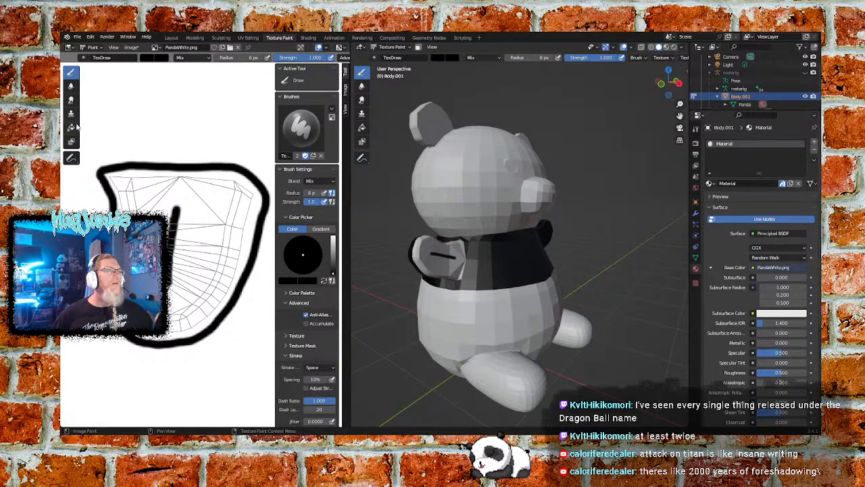
{"action": "left_click", "coordinate": [71, 127]}
{"action": "left_click", "coordinate": [130, 176]}
{"action": "left_click", "coordinate": [71, 72]}
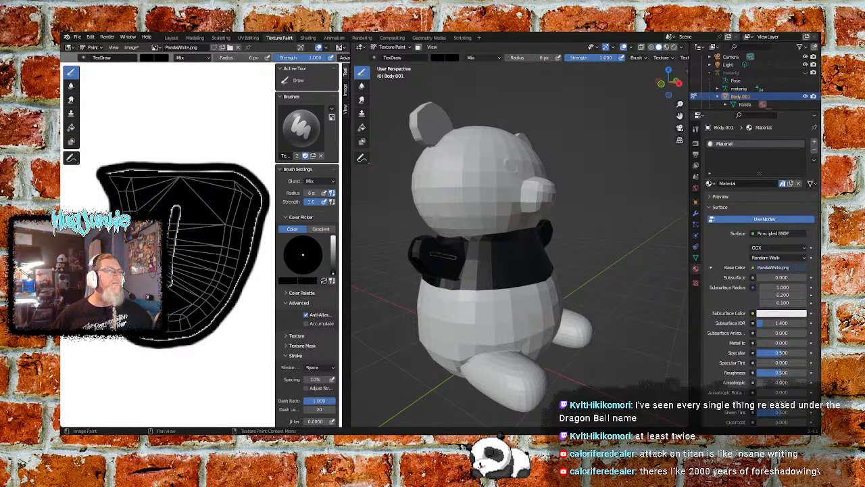
{"action": "mouse_move", "coordinate": [138, 335]}
{"action": "left_mouse_down"}
{"action": "mouse_move", "coordinate": [162, 341]}
{"action": "mouse_move", "coordinate": [213, 318]}
{"action": "mouse_move", "coordinate": [187, 337]}
{"action": "mouse_move", "coordinate": [228, 299]}
{"action": "mouse_move", "coordinate": [260, 199]}
{"action": "mouse_move", "coordinate": [246, 178]}
{"action": "mouse_move", "coordinate": [217, 173]}
{"action": "mouse_move", "coordinate": [103, 174]}
{"action": "mouse_move", "coordinate": [135, 183]}
{"action": "left_mouse_up"}
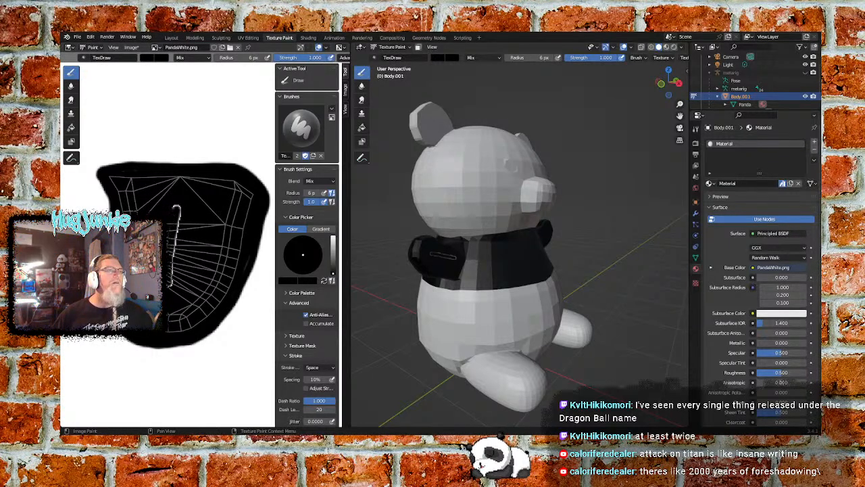
{"action": "mouse_move", "coordinate": [168, 277]}
{"action": "left_mouse_down"}
{"action": "mouse_move", "coordinate": [174, 203]}
{"action": "mouse_move", "coordinate": [173, 259]}
{"action": "mouse_move", "coordinate": [183, 239]}
{"action": "left_mouse_up"}
Step: Inspect the panda from the front and locate the C-shaped ear UV islands near the upper edge of the texture
{"action": "scroll", "coordinate": [201, 244], "scroll_direction": "down", "scroll_amount": 3}
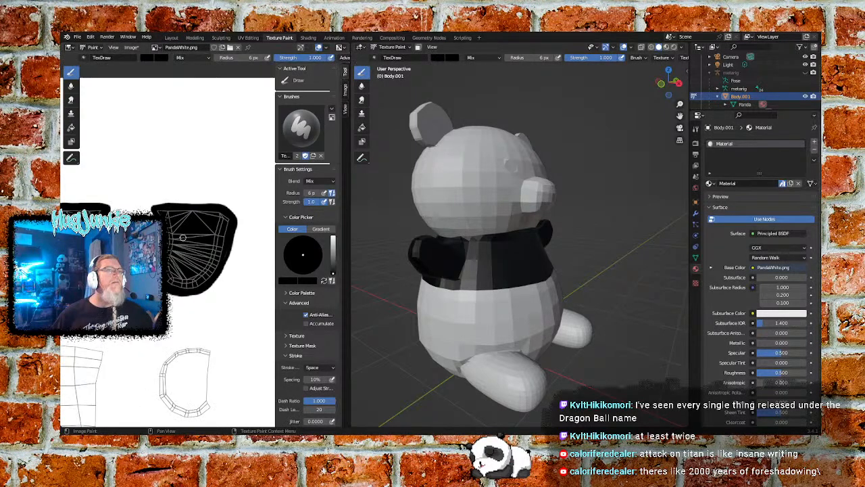
{"action": "scroll", "coordinate": [581, 291], "scroll_direction": "down", "scroll_amount": 2}
{"action": "middle_click_drag", "start_coordinate": [576, 291], "coordinate": [594, 279]}
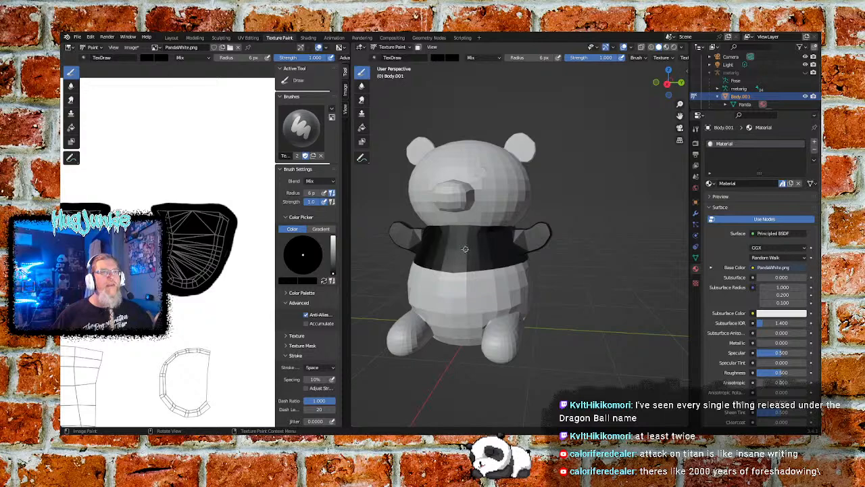
{"action": "scroll", "coordinate": [211, 254], "scroll_direction": "down", "scroll_amount": 4}
{"action": "scroll", "coordinate": [186, 204], "scroll_direction": "up", "scroll_amount": 4}
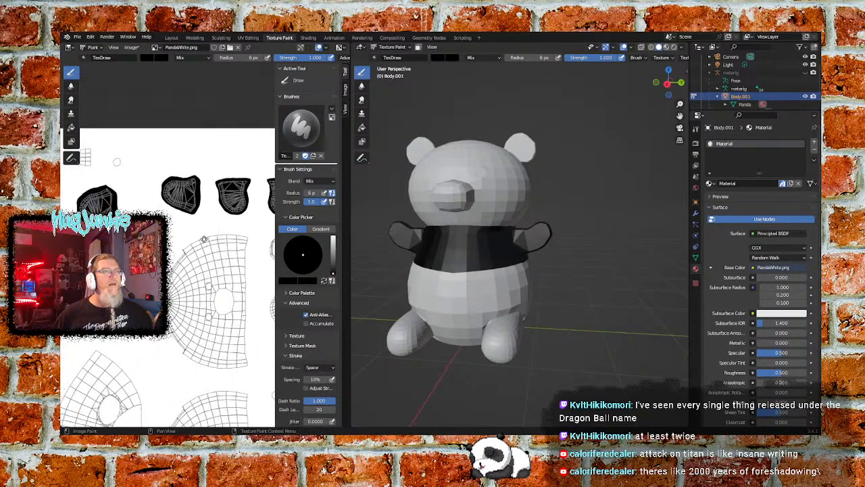
{"action": "middle_click_drag", "start_coordinate": [181, 205], "coordinate": [215, 266]}
{"action": "middle_click_drag", "start_coordinate": [195, 211], "coordinate": [201, 225]}
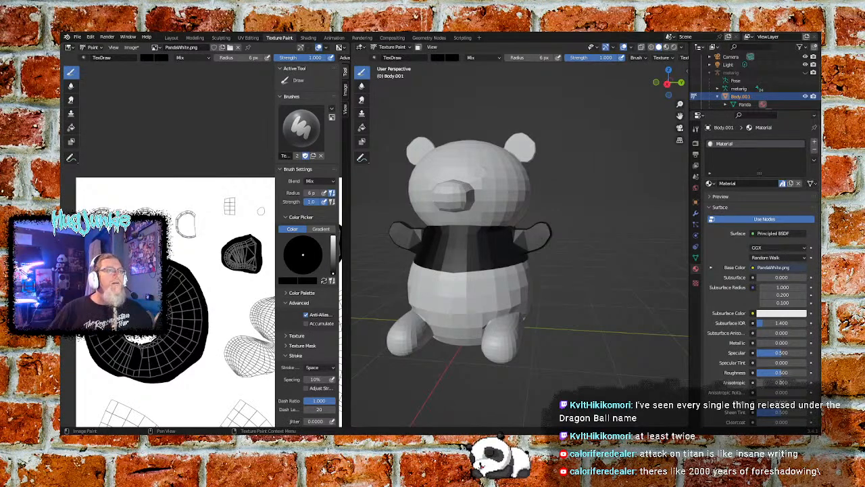
{"action": "scroll", "coordinate": [165, 223], "scroll_direction": "up", "scroll_amount": 4}
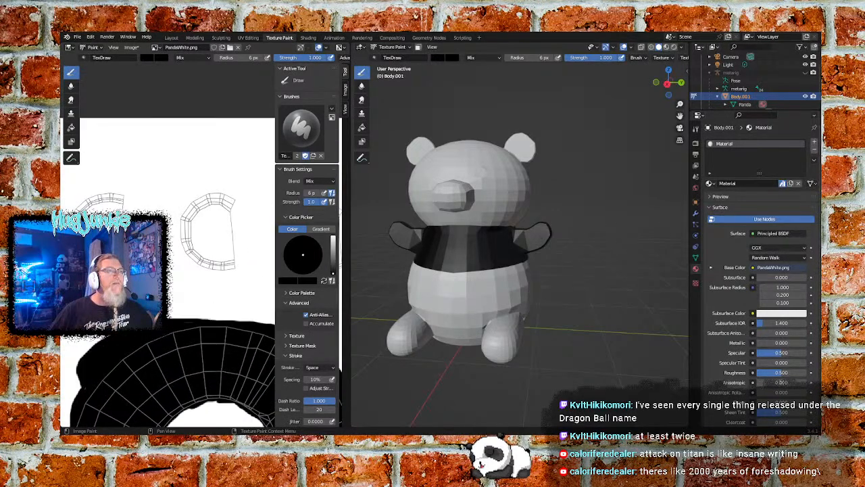
{"action": "scroll", "coordinate": [193, 257], "scroll_direction": "up", "scroll_amount": 3}
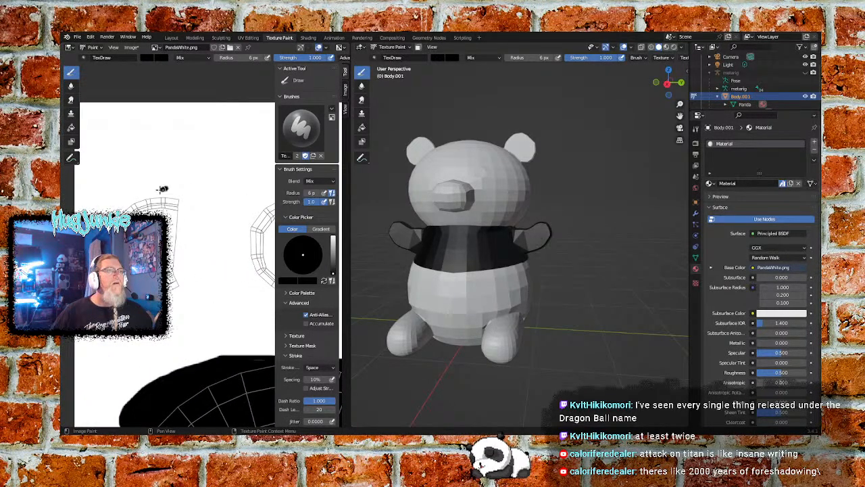
Step: Outline the outermost C-shaped ear UV island above the body band, fill it with black and cover the white seam
{"action": "left_click_drag", "start_coordinate": [165, 188], "coordinate": [121, 200]}
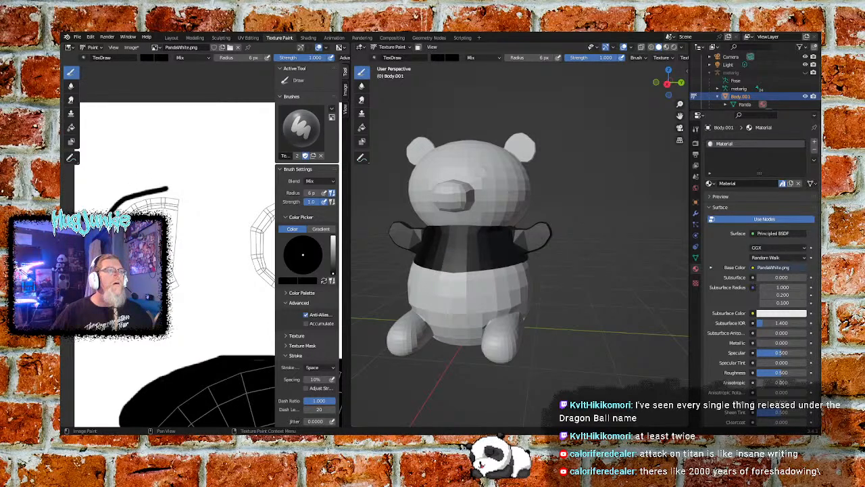
{"action": "mouse_move", "coordinate": [188, 283]}
{"action": "left_mouse_down"}
{"action": "mouse_move", "coordinate": [194, 215]}
{"action": "mouse_move", "coordinate": [176, 189]}
{"action": "mouse_move", "coordinate": [163, 189]}
{"action": "left_mouse_up"}
{"action": "left_click", "coordinate": [71, 128]}
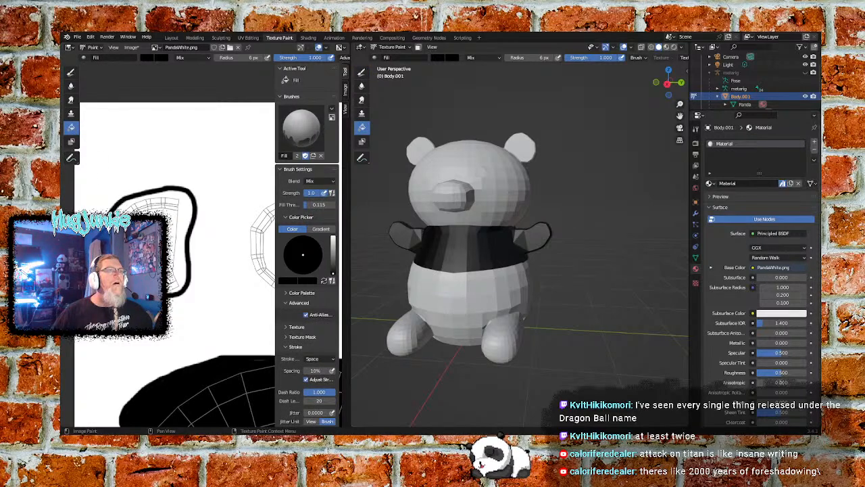
{"action": "left_click", "coordinate": [176, 227]}
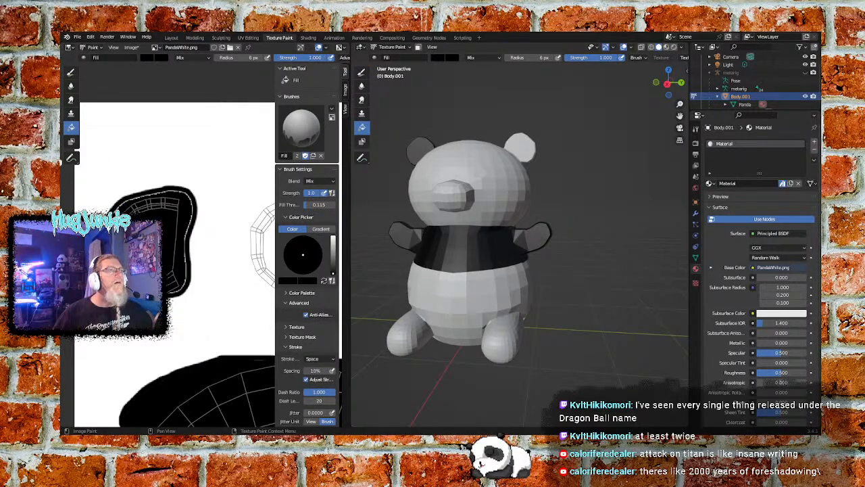
{"action": "left_click", "coordinate": [71, 72]}
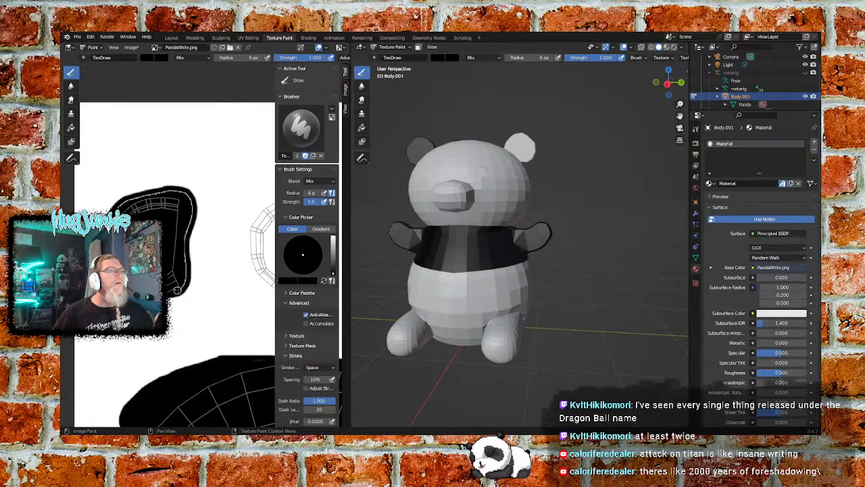
{"action": "mouse_move", "coordinate": [185, 276]}
{"action": "left_mouse_down"}
{"action": "mouse_move", "coordinate": [191, 196]}
{"action": "mouse_move", "coordinate": [169, 189]}
{"action": "mouse_move", "coordinate": [135, 201]}
{"action": "left_mouse_up"}
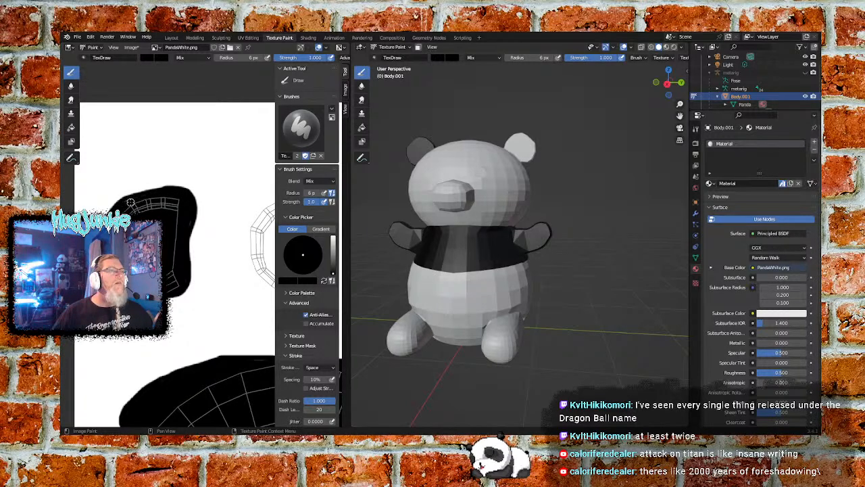
Step: Black out the second C-shaped ear UV island with a closed outline and a fill, painting over the leftover white line
{"action": "middle_click_drag", "start_coordinate": [216, 265], "coordinate": [75, 263]}
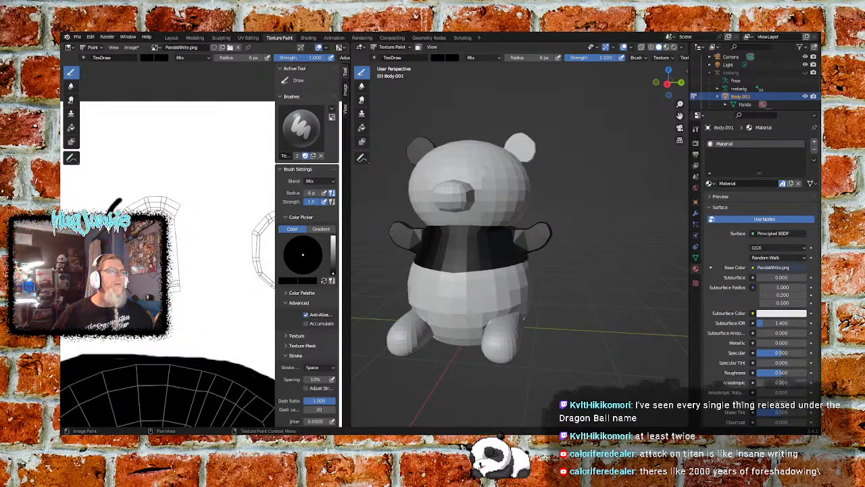
{"action": "left_click_drag", "start_coordinate": [169, 303], "coordinate": [187, 294]}
{"action": "mouse_move", "coordinate": [187, 246]}
{"action": "left_mouse_down"}
{"action": "mouse_move", "coordinate": [186, 200]}
{"action": "mouse_move", "coordinate": [123, 194]}
{"action": "left_mouse_up"}
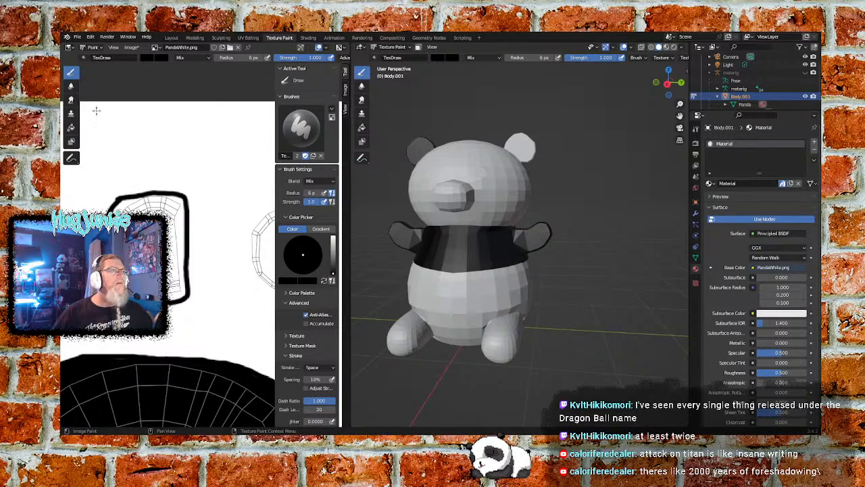
{"action": "left_click", "coordinate": [71, 127]}
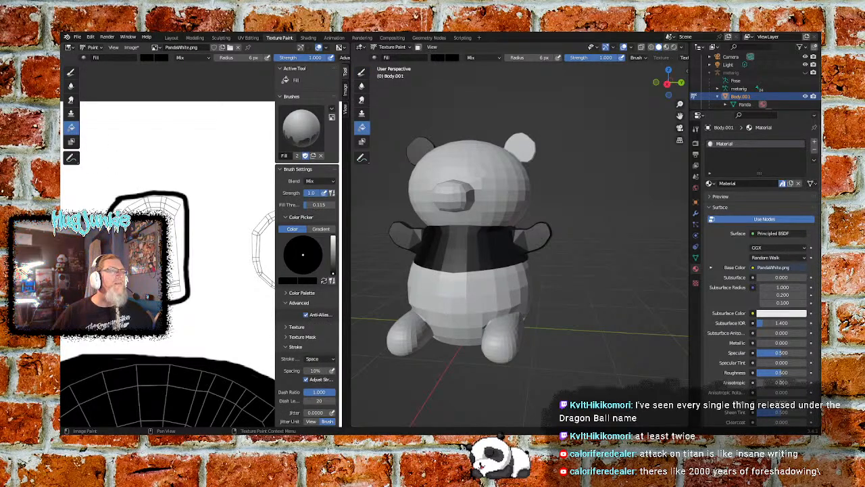
{"action": "left_click", "coordinate": [169, 214]}
{"action": "left_click", "coordinate": [69, 76]}
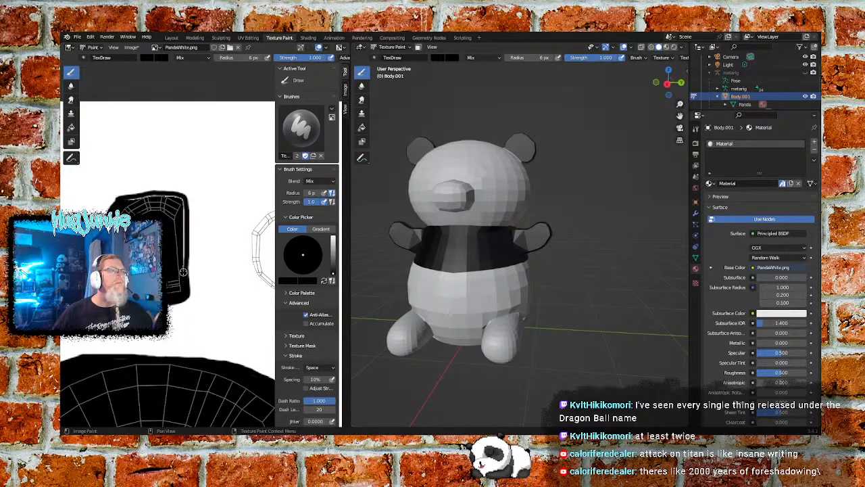
{"action": "mouse_move", "coordinate": [182, 253]}
{"action": "left_mouse_down"}
{"action": "mouse_move", "coordinate": [185, 207]}
{"action": "mouse_move", "coordinate": [177, 196]}
{"action": "mouse_move", "coordinate": [150, 197]}
{"action": "left_mouse_up"}
Step: Outline the third C-shaped ear UV island above the body band, fill it with black and paint over the white seam
{"action": "middle_click_drag", "start_coordinate": [205, 238], "coordinate": [132, 242]}
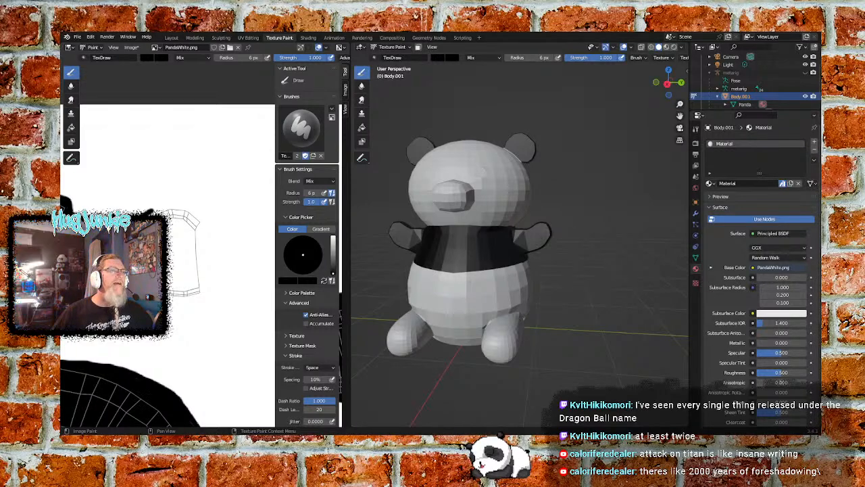
{"action": "mouse_move", "coordinate": [174, 304]}
{"action": "left_mouse_down"}
{"action": "mouse_move", "coordinate": [199, 298]}
{"action": "mouse_move", "coordinate": [205, 228]}
{"action": "mouse_move", "coordinate": [183, 209]}
{"action": "mouse_move", "coordinate": [157, 206]}
{"action": "left_mouse_up"}
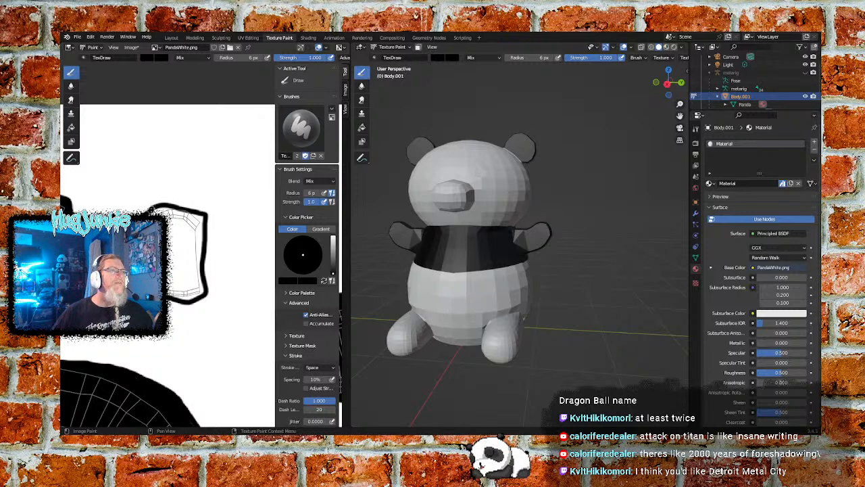
{"action": "left_click", "coordinate": [71, 127]}
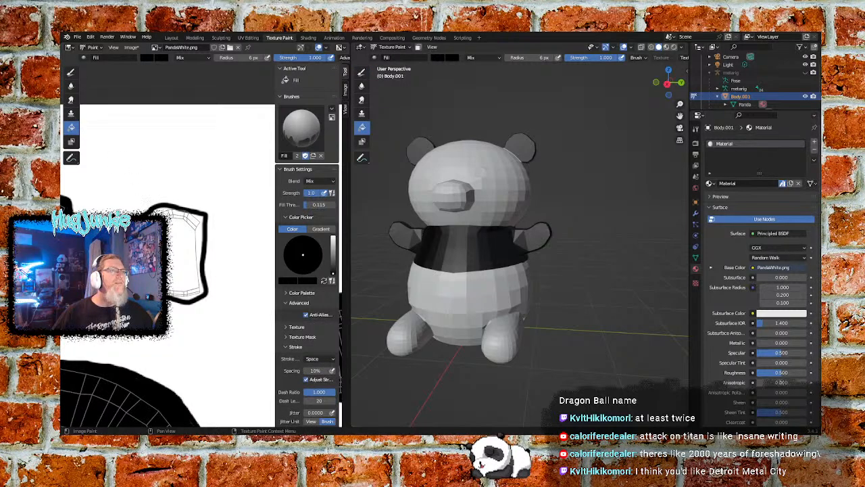
{"action": "left_click", "coordinate": [186, 256]}
{"action": "left_click", "coordinate": [71, 72]}
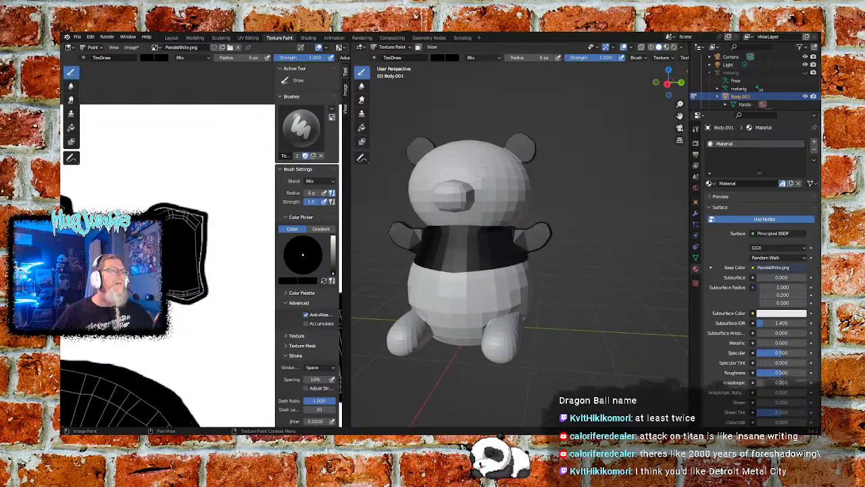
{"action": "left_click_drag", "start_coordinate": [196, 301], "coordinate": [203, 231]}
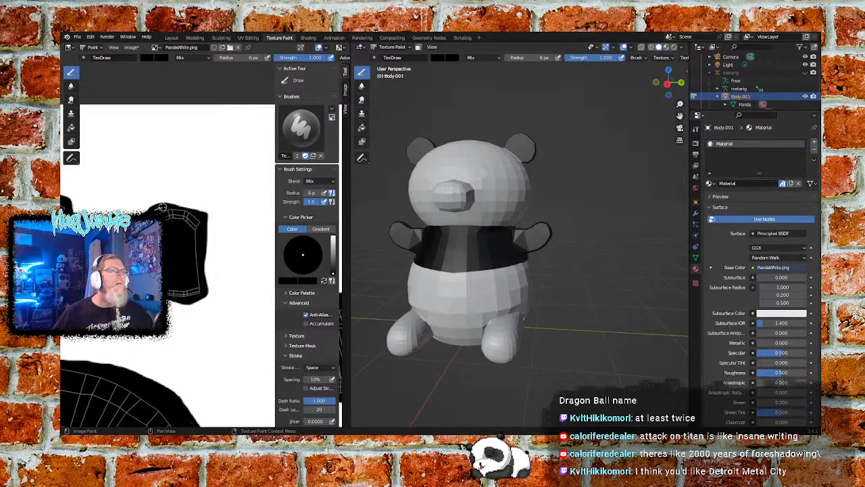
Step: Draw a closed black outline around the remaining C-shaped ear UV island, located below the arm islands near the texture's edge
{"action": "middle_click_drag", "start_coordinate": [244, 263], "coordinate": [143, 269]}
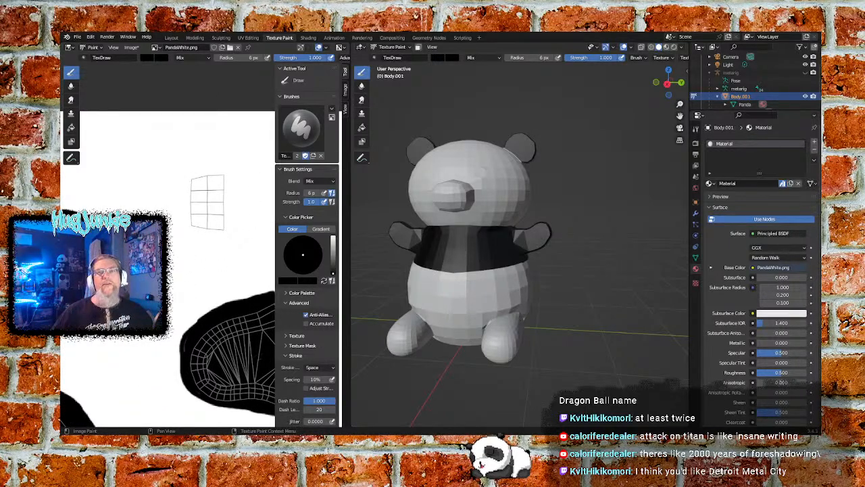
{"action": "scroll", "coordinate": [200, 248], "scroll_direction": "down", "scroll_amount": 2}
{"action": "scroll", "coordinate": [203, 250], "scroll_direction": "down", "scroll_amount": 2}
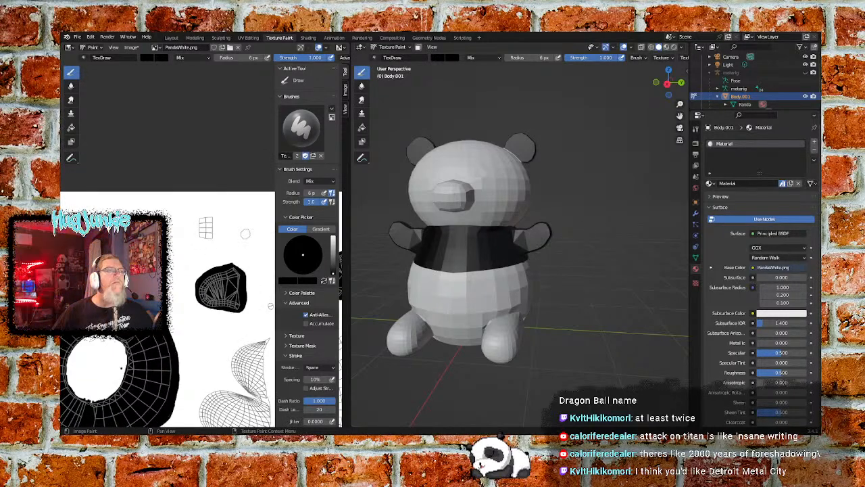
{"action": "scroll", "coordinate": [246, 234], "scroll_direction": "up", "scroll_amount": 3}
{"action": "scroll", "coordinate": [183, 213], "scroll_direction": "down", "scroll_amount": 3}
{"action": "middle_click_drag", "start_coordinate": [183, 213], "coordinate": [109, 205]}
{"action": "middle_click_drag", "start_coordinate": [209, 278], "coordinate": [165, 272]}
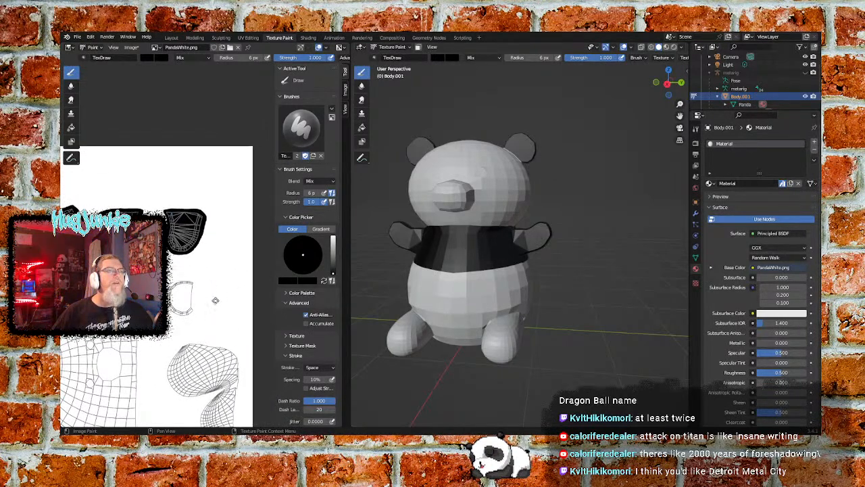
{"action": "middle_click_drag", "start_coordinate": [216, 300], "coordinate": [218, 292]}
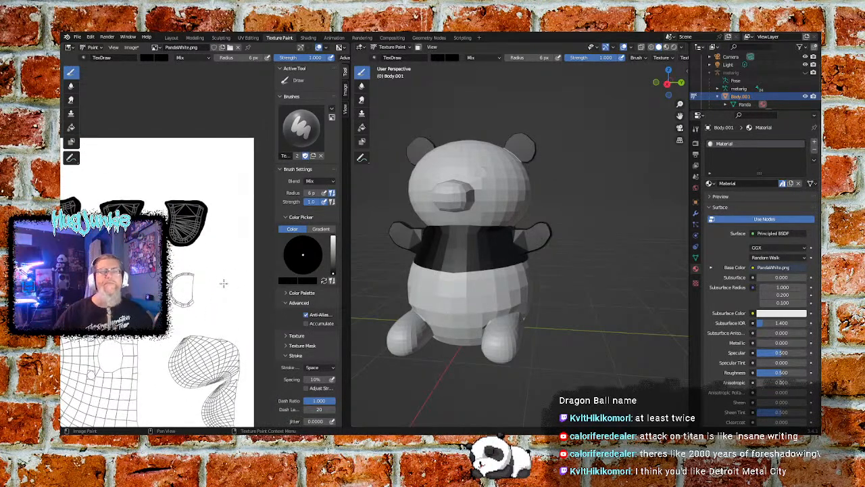
{"action": "scroll", "coordinate": [203, 289], "scroll_direction": "up", "scroll_amount": 5}
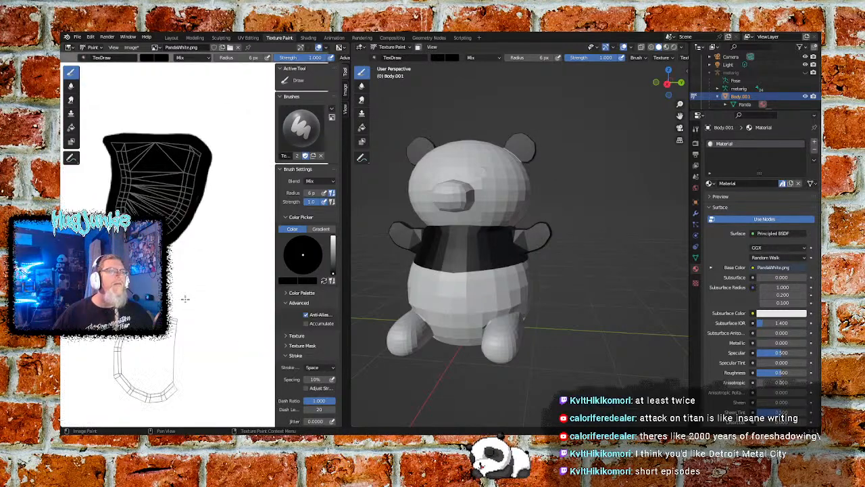
{"action": "middle_click_drag", "start_coordinate": [178, 317], "coordinate": [241, 251]}
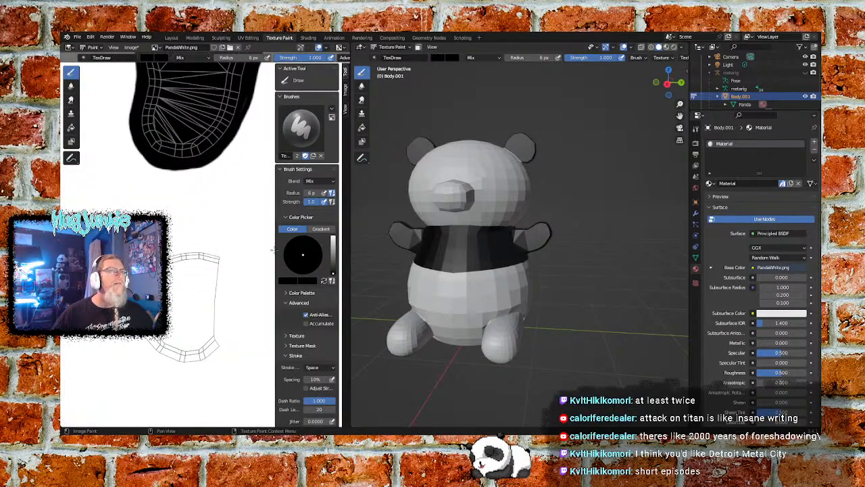
{"action": "middle_click_drag", "start_coordinate": [582, 293], "coordinate": [441, 300]}
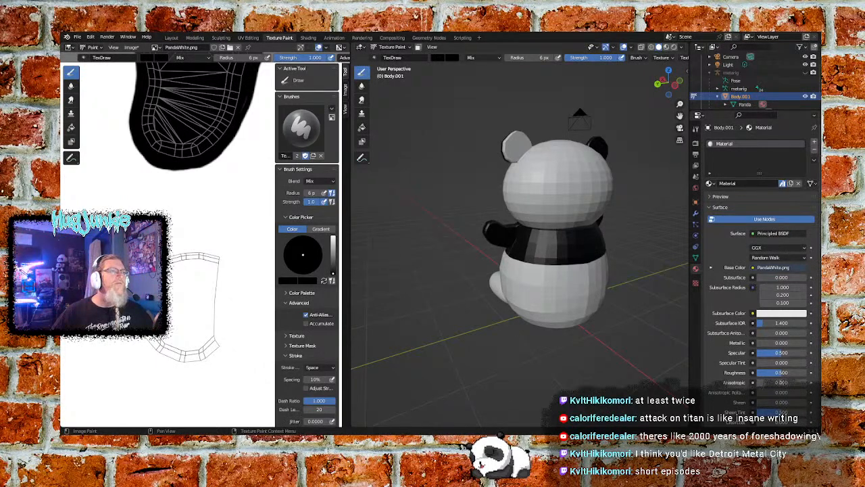
{"action": "mouse_move", "coordinate": [139, 336]}
{"action": "left_mouse_down"}
{"action": "mouse_move", "coordinate": [162, 364]}
{"action": "mouse_move", "coordinate": [194, 372]}
{"action": "mouse_move", "coordinate": [221, 361]}
{"action": "mouse_move", "coordinate": [231, 272]}
{"action": "mouse_move", "coordinate": [219, 247]}
{"action": "mouse_move", "coordinate": [186, 249]}
{"action": "left_mouse_up"}
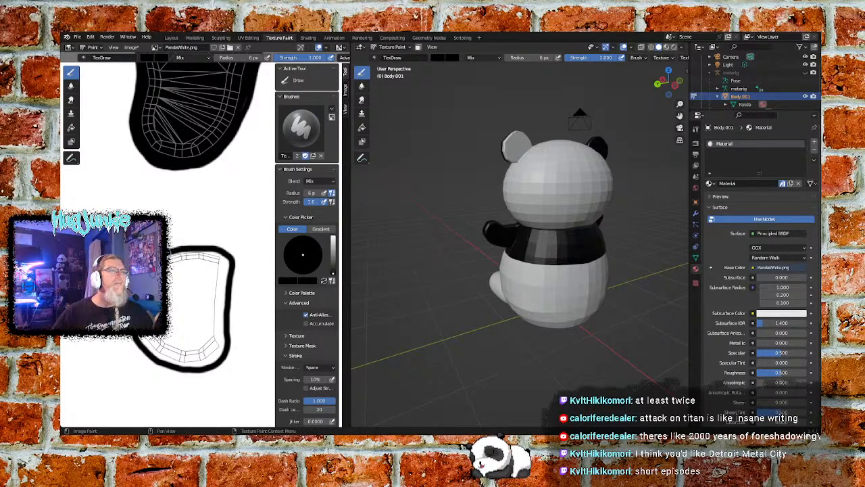
Step: Fill the outlined fourth ear island with black and paint over the white line left inside its border
{"action": "left_click", "coordinate": [71, 127]}
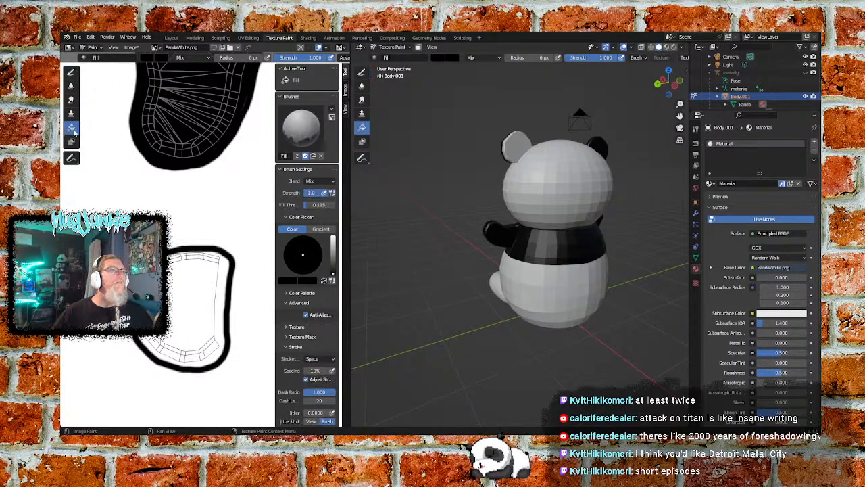
{"action": "left_click", "coordinate": [173, 285]}
{"action": "left_click", "coordinate": [71, 72]}
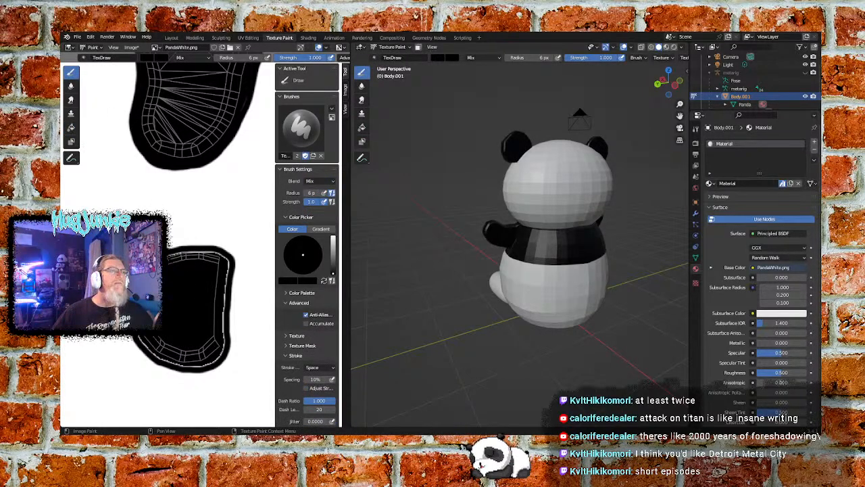
{"action": "mouse_move", "coordinate": [143, 342]}
{"action": "left_mouse_down"}
{"action": "mouse_move", "coordinate": [180, 366]}
{"action": "mouse_move", "coordinate": [216, 359]}
{"action": "mouse_move", "coordinate": [228, 258]}
{"action": "mouse_move", "coordinate": [175, 255]}
{"action": "left_mouse_up"}
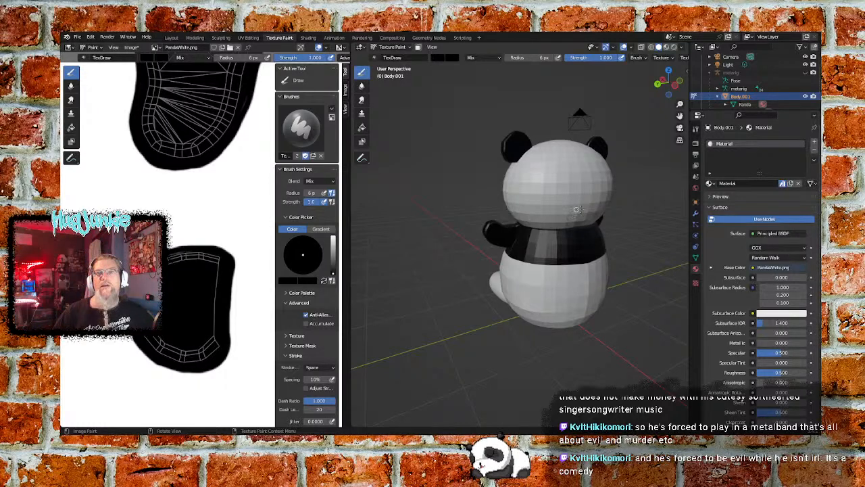
Step: Inspect the panda's legs, try a diagonal black stroke across the curved leg UV island and undo it
{"action": "middle_click_drag", "start_coordinate": [467, 241], "coordinate": [550, 277]}
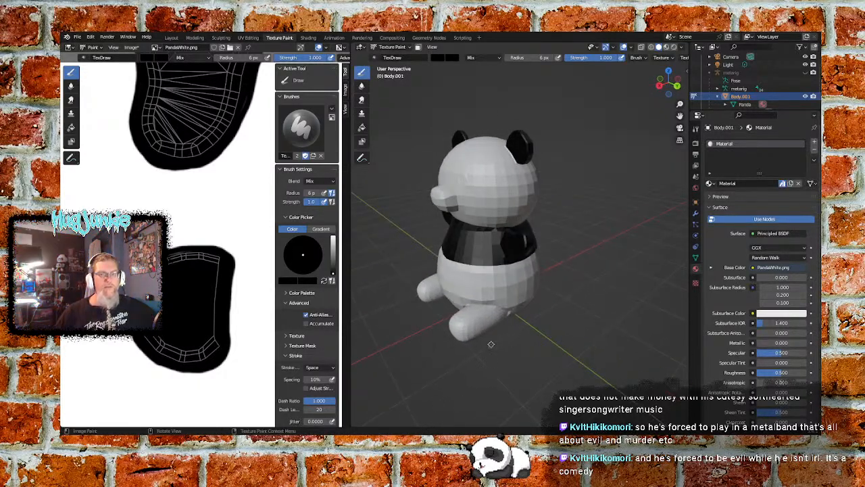
{"action": "middle_click_drag", "start_coordinate": [483, 351], "coordinate": [504, 277], "text": "ctrl"}
{"action": "middle_click_drag", "start_coordinate": [508, 345], "coordinate": [583, 298]}
{"action": "scroll", "coordinate": [174, 260], "scroll_direction": "down", "scroll_amount": 5}
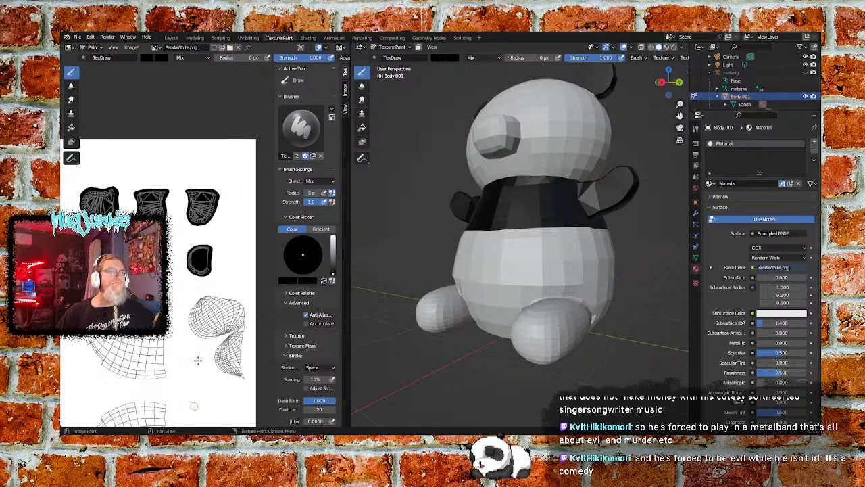
{"action": "mouse_move", "coordinate": [194, 405]}
{"action": "middle_mouse_down"}
{"action": "mouse_move", "coordinate": [183, 350]}
{"action": "mouse_move", "coordinate": [168, 354]}
{"action": "middle_mouse_up"}
{"action": "left_click_drag", "start_coordinate": [196, 284], "coordinate": [219, 318]}
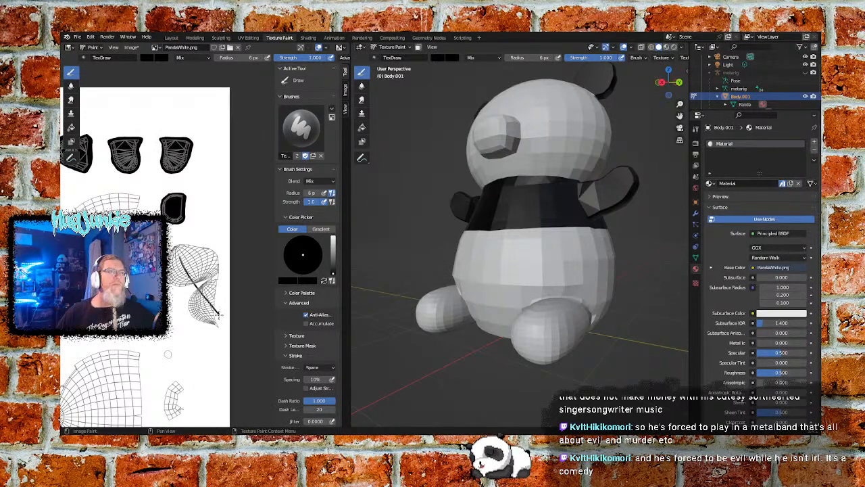
{"action": "key", "text": "ctrl+z"}
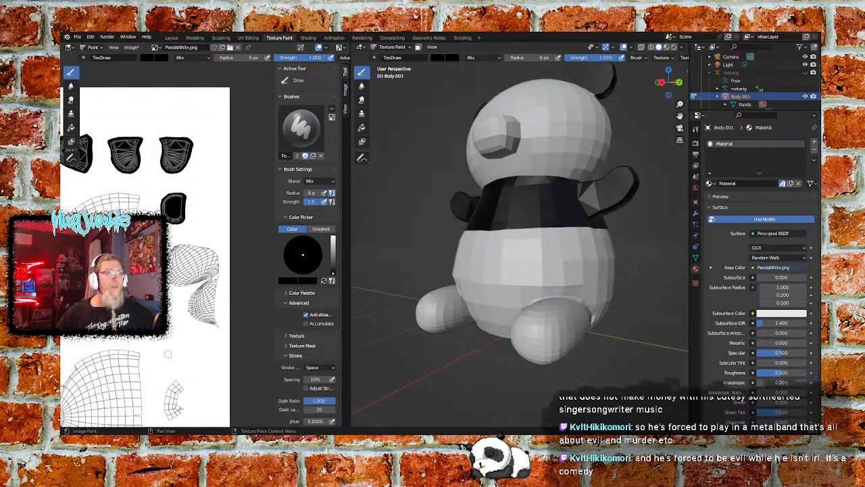
Step: Black out the curved leg UV island beneath the fourth ear island with a closed outline and a fill, covering the white seam
{"action": "scroll", "coordinate": [204, 245], "scroll_direction": "up", "scroll_amount": 4}
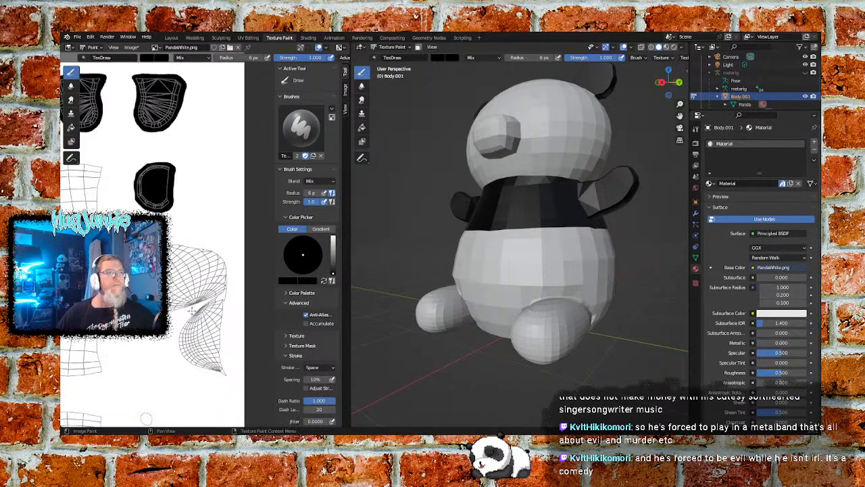
{"action": "middle_click_drag", "start_coordinate": [204, 342], "coordinate": [179, 285]}
{"action": "middle_click_drag", "start_coordinate": [108, 408], "coordinate": [118, 399]}
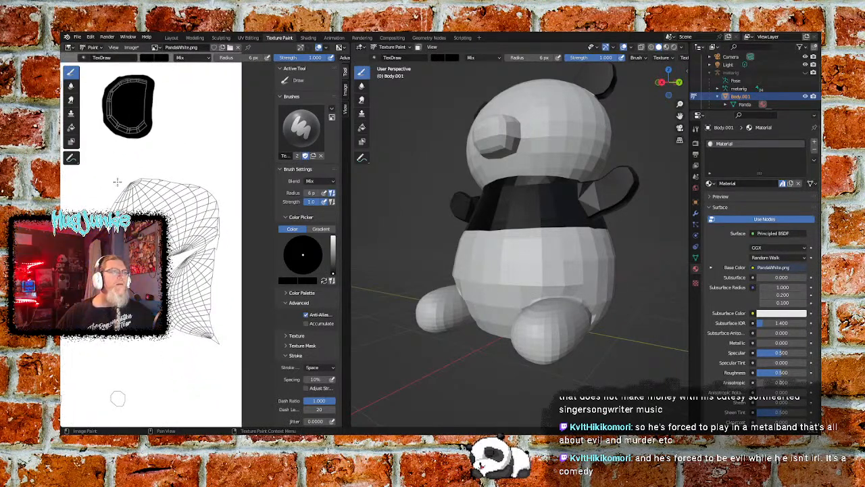
{"action": "left_click_drag", "start_coordinate": [120, 183], "coordinate": [108, 196]}
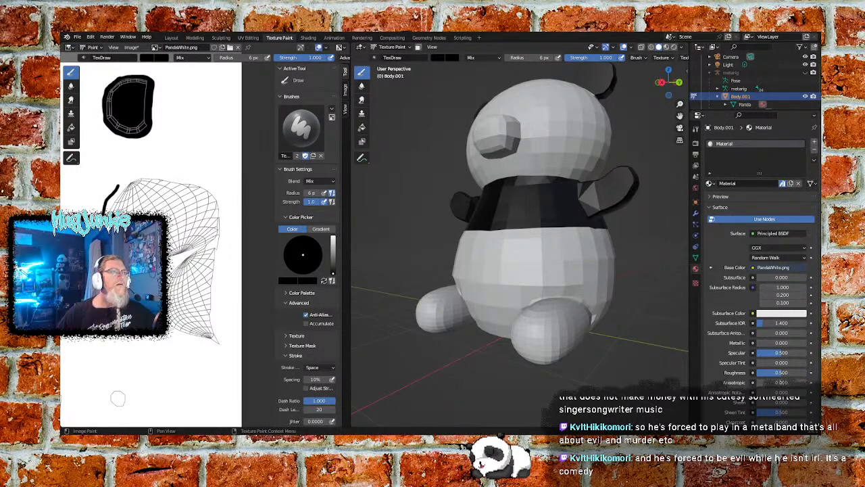
{"action": "mouse_move", "coordinate": [167, 325]}
{"action": "left_mouse_down"}
{"action": "mouse_move", "coordinate": [200, 350]}
{"action": "mouse_move", "coordinate": [225, 353]}
{"action": "mouse_move", "coordinate": [230, 236]}
{"action": "mouse_move", "coordinate": [218, 182]}
{"action": "mouse_move", "coordinate": [155, 169]}
{"action": "mouse_move", "coordinate": [122, 181]}
{"action": "left_mouse_up"}
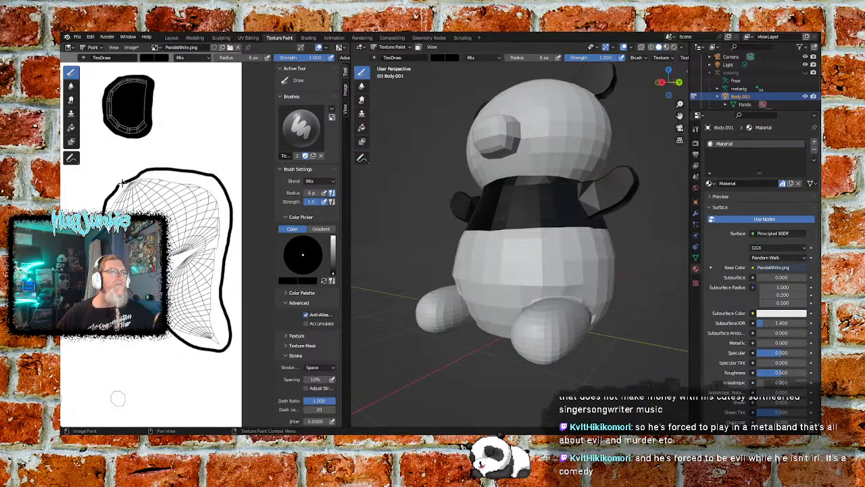
{"action": "left_click", "coordinate": [72, 128]}
{"action": "left_click", "coordinate": [140, 201]}
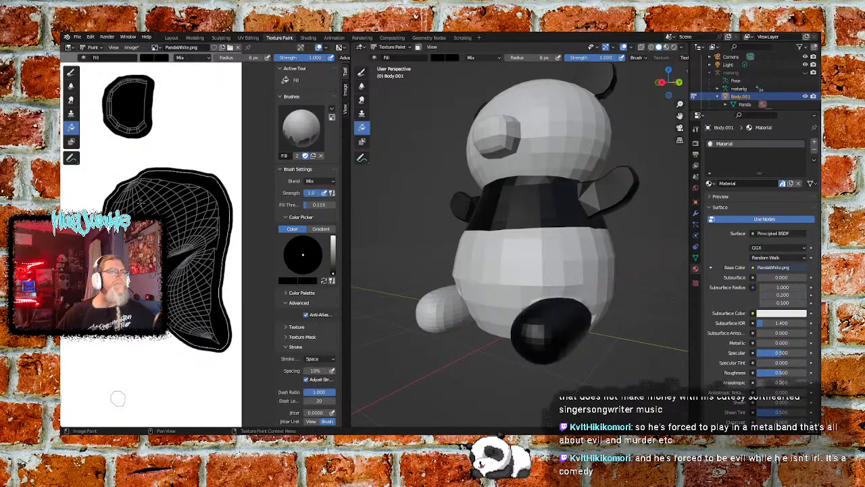
{"action": "left_click", "coordinate": [71, 72]}
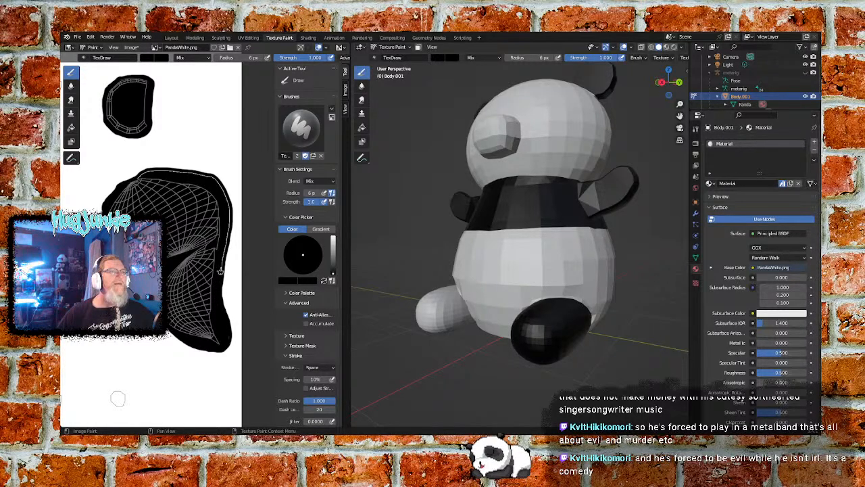
{"action": "mouse_move", "coordinate": [228, 233]}
{"action": "left_mouse_down"}
{"action": "mouse_move", "coordinate": [230, 209]}
{"action": "mouse_move", "coordinate": [215, 178]}
{"action": "mouse_move", "coordinate": [154, 169]}
{"action": "mouse_move", "coordinate": [135, 177]}
{"action": "mouse_move", "coordinate": [172, 170]}
{"action": "left_mouse_up"}
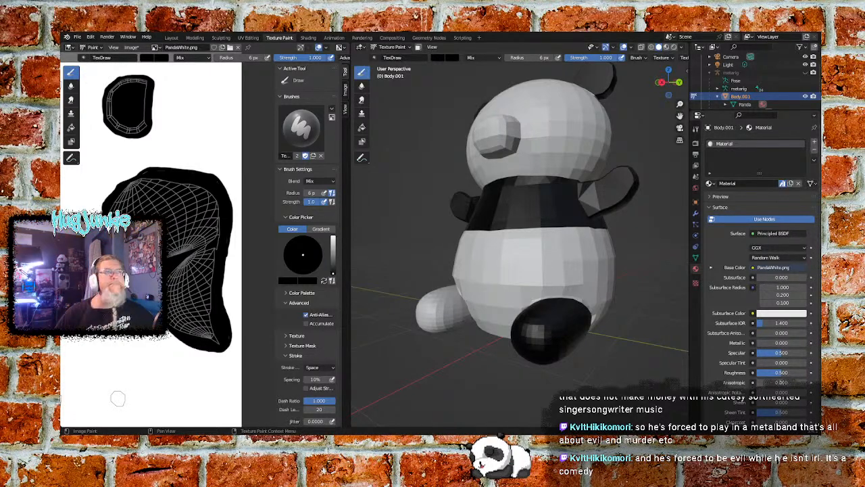
Step: Draw a closed black outline around the other leg's curved UV island, between the body band and the round head islands
{"action": "scroll", "coordinate": [117, 398], "scroll_direction": "down", "scroll_amount": 3}
{"action": "middle_click_drag", "start_coordinate": [423, 330], "coordinate": [513, 321]}
{"action": "middle_click_drag", "start_coordinate": [162, 323], "coordinate": [233, 232]}
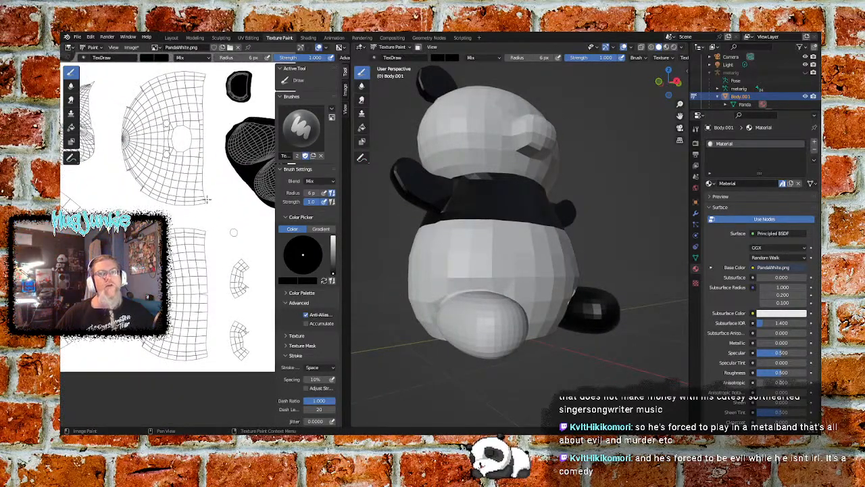
{"action": "middle_click_drag", "start_coordinate": [221, 215], "coordinate": [224, 235]}
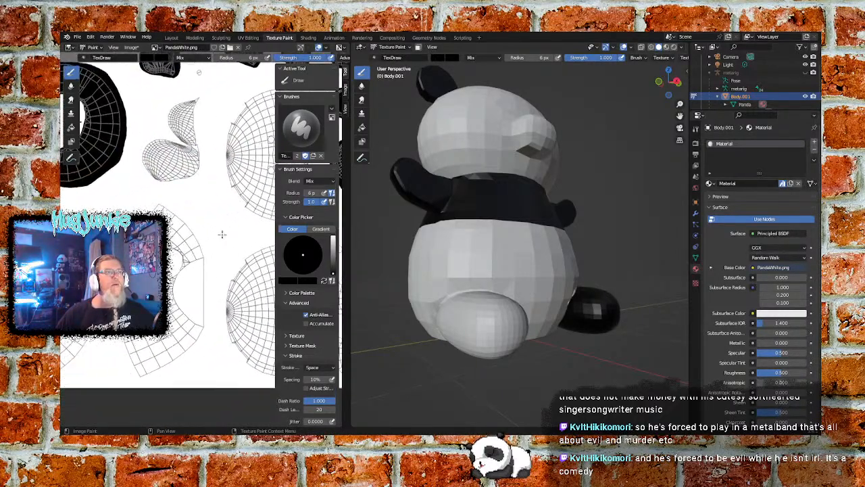
{"action": "middle_click_drag", "start_coordinate": [204, 154], "coordinate": [193, 203]}
{"action": "scroll", "coordinate": [198, 242], "scroll_direction": "up", "scroll_amount": 2}
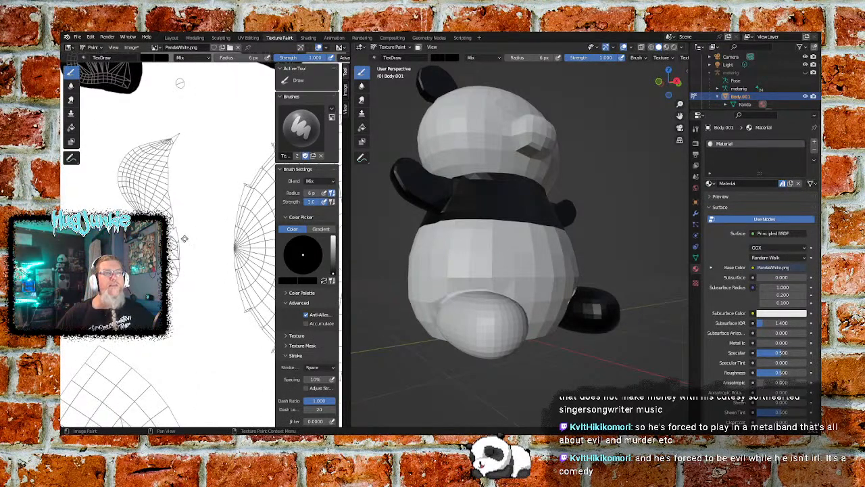
{"action": "scroll", "coordinate": [202, 176], "scroll_direction": "up", "scroll_amount": 2}
{"action": "mouse_move", "coordinate": [211, 132]}
{"action": "left_mouse_down"}
{"action": "mouse_move", "coordinate": [162, 144]}
{"action": "mouse_move", "coordinate": [144, 162]}
{"action": "mouse_move", "coordinate": [144, 188]}
{"action": "left_mouse_up"}
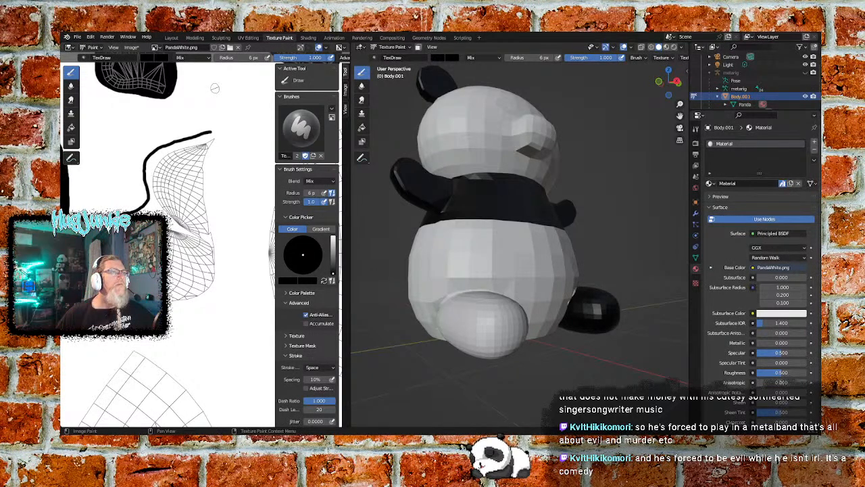
{"action": "mouse_move", "coordinate": [169, 319]}
{"action": "left_mouse_down"}
{"action": "mouse_move", "coordinate": [197, 306]}
{"action": "mouse_move", "coordinate": [230, 265]}
{"action": "mouse_move", "coordinate": [210, 189]}
{"action": "mouse_move", "coordinate": [221, 134]}
{"action": "mouse_move", "coordinate": [209, 129]}
{"action": "left_mouse_up"}
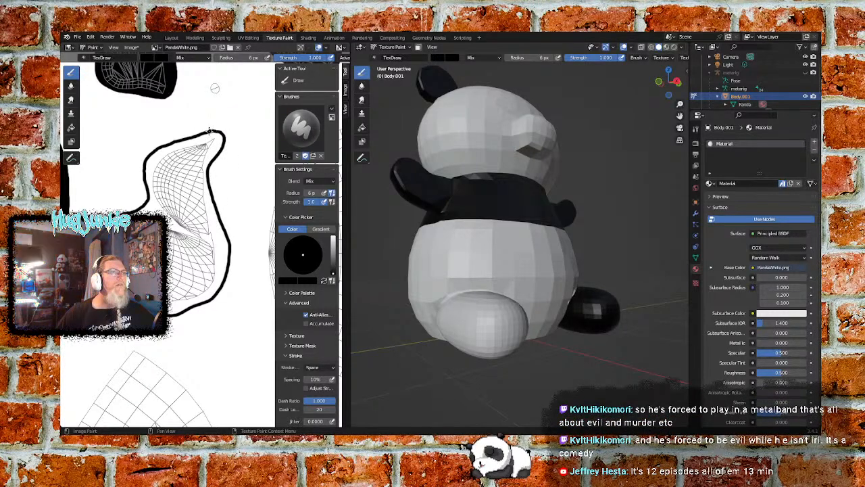
Step: Fill the outlined curved leg island with black and paint over the white line along its upper inner edge
{"action": "left_click", "coordinate": [71, 127]}
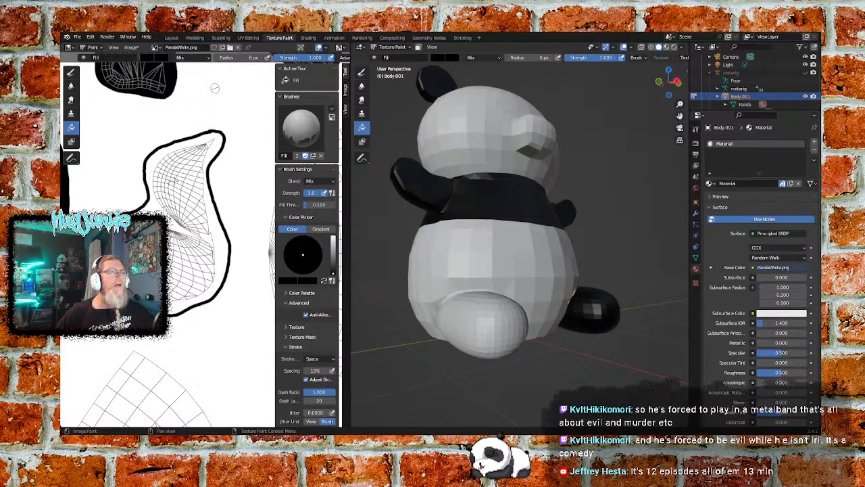
{"action": "left_click", "coordinate": [155, 175]}
{"action": "left_click", "coordinate": [70, 73]}
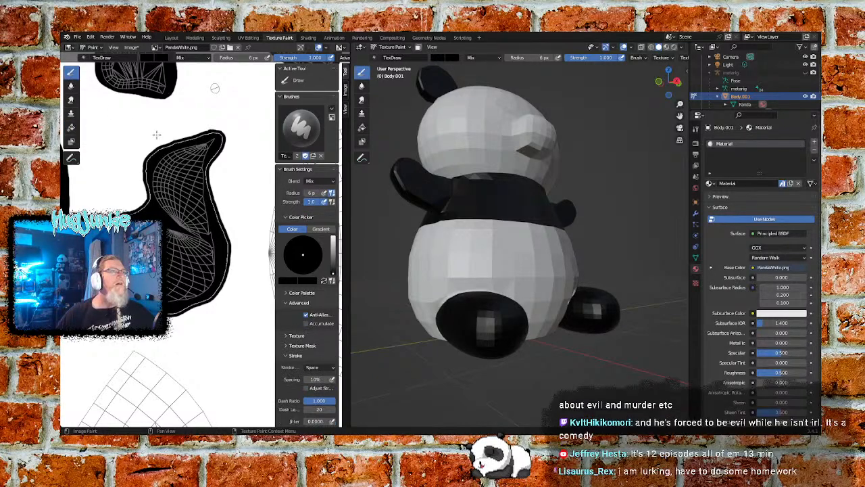
{"action": "left_click_drag", "start_coordinate": [160, 149], "coordinate": [144, 204]}
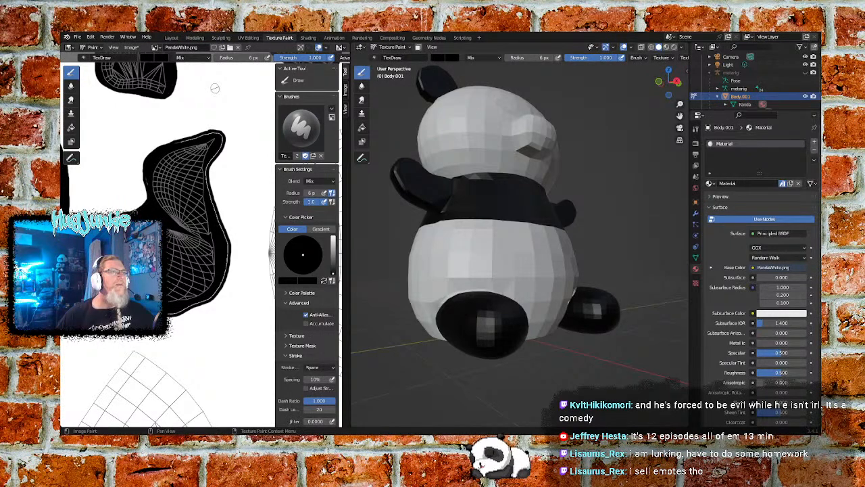
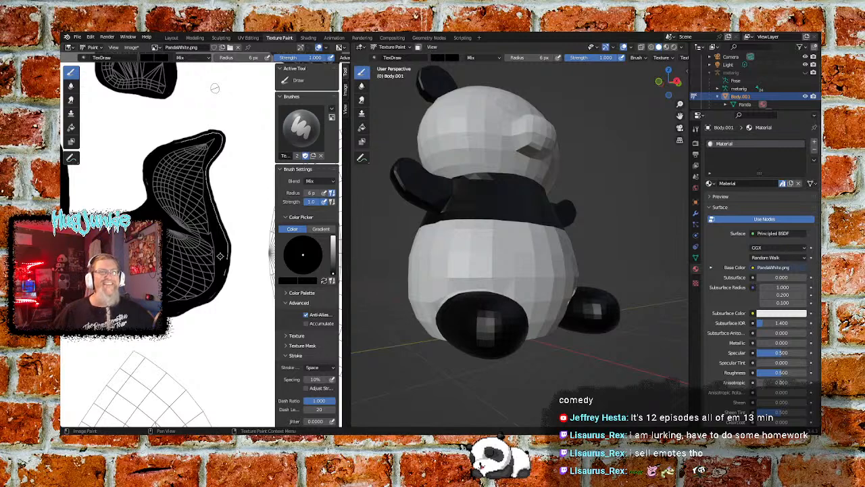
Step: Paint black over the remaining white line along the leg island's outer edge and around its pointed tip
{"action": "scroll", "coordinate": [201, 268], "scroll_direction": "up", "scroll_amount": 2}
{"action": "middle_click_drag", "start_coordinate": [224, 262], "coordinate": [193, 284]}
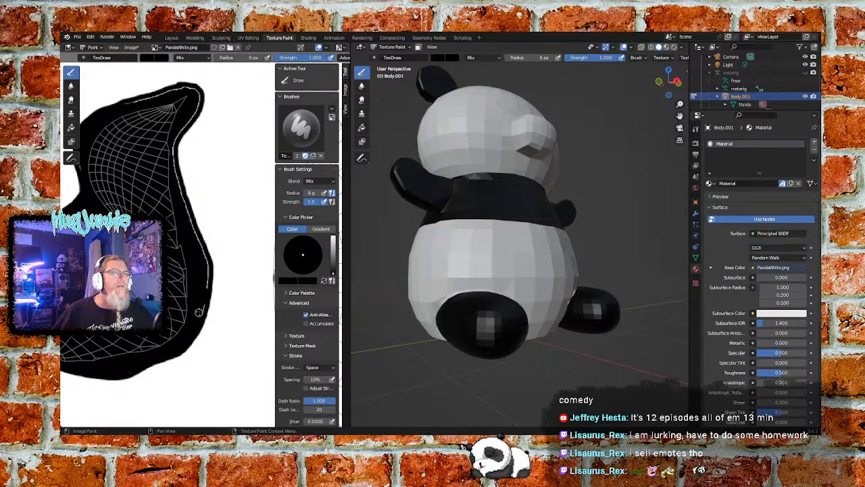
{"action": "mouse_move", "coordinate": [204, 318]}
{"action": "left_mouse_down"}
{"action": "mouse_move", "coordinate": [208, 272]}
{"action": "mouse_move", "coordinate": [187, 195]}
{"action": "left_mouse_up"}
{"action": "mouse_move", "coordinate": [187, 195]}
{"action": "middle_mouse_down"}
{"action": "mouse_move", "coordinate": [203, 250]}
{"action": "mouse_move", "coordinate": [212, 251]}
{"action": "middle_mouse_up"}
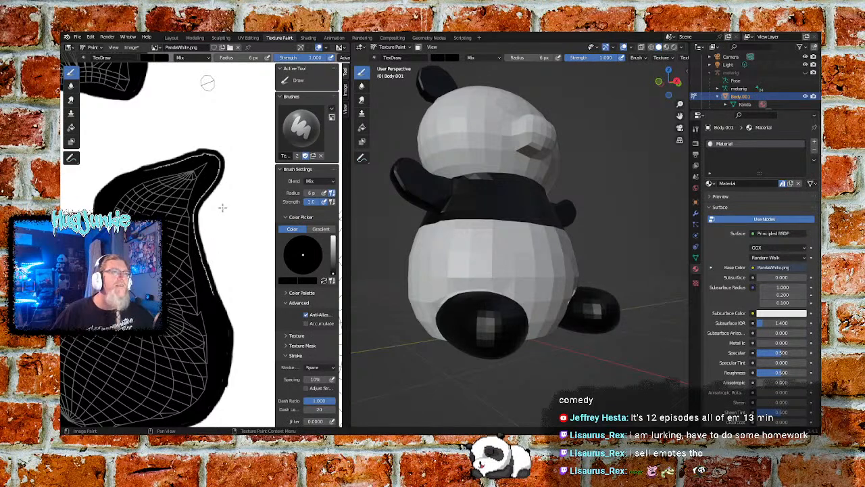
{"action": "mouse_move", "coordinate": [163, 162]}
{"action": "left_mouse_down"}
{"action": "mouse_move", "coordinate": [156, 167]}
{"action": "mouse_move", "coordinate": [216, 156]}
{"action": "mouse_move", "coordinate": [219, 170]}
{"action": "mouse_move", "coordinate": [193, 224]}
{"action": "mouse_move", "coordinate": [212, 297]}
{"action": "left_mouse_up"}
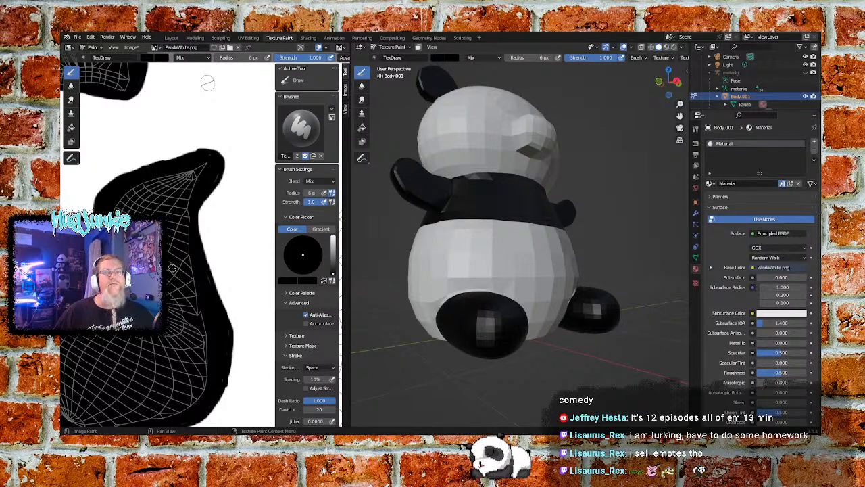
Step: Try a short black stroke across the small octagonal UV island near the ear islands to locate it on the model, and undo it
{"action": "scroll", "coordinate": [208, 83], "scroll_direction": "down", "scroll_amount": 5}
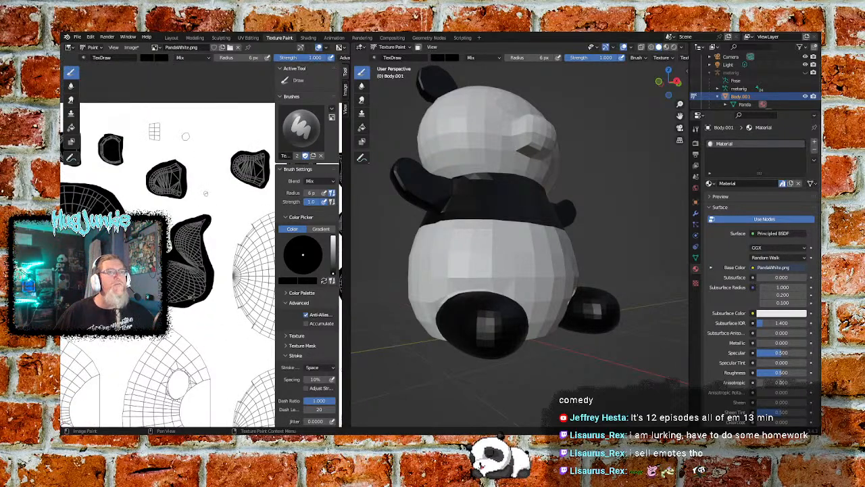
{"action": "mouse_move", "coordinate": [443, 293]}
{"action": "middle_mouse_down"}
{"action": "mouse_move", "coordinate": [443, 312]}
{"action": "mouse_move", "coordinate": [504, 325]}
{"action": "middle_mouse_up"}
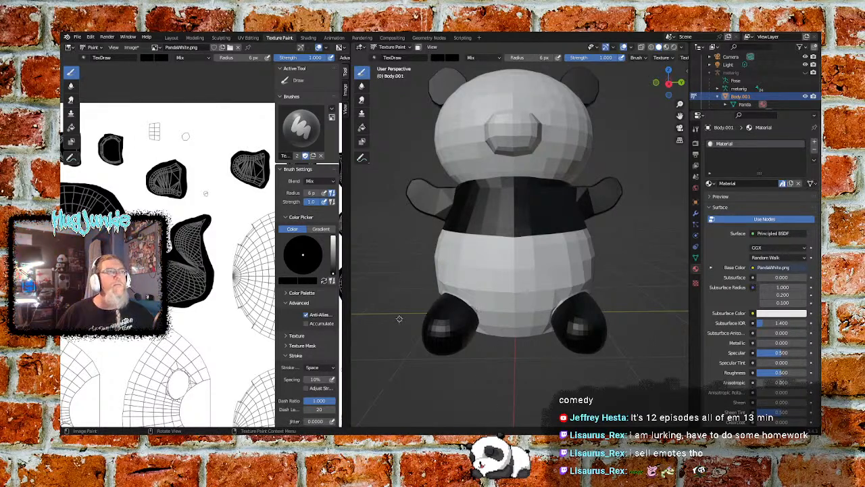
{"action": "scroll", "coordinate": [176, 284], "scroll_direction": "down", "scroll_amount": 2}
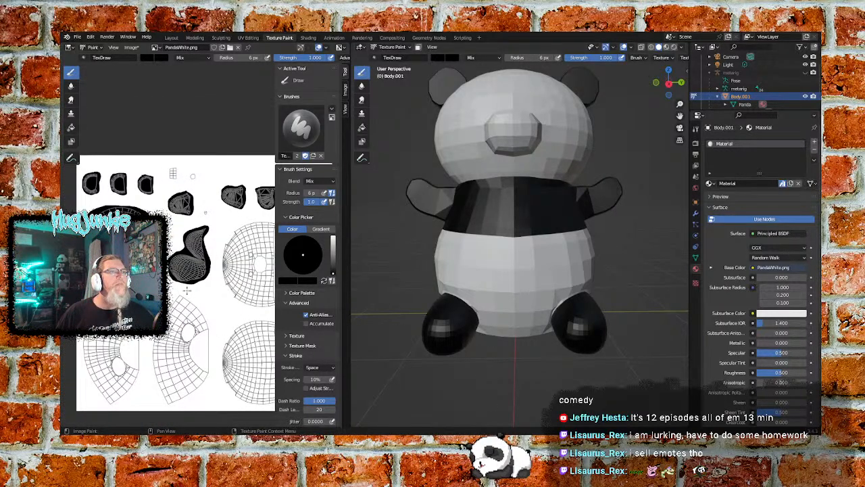
{"action": "middle_click_drag", "start_coordinate": [213, 301], "coordinate": [186, 285]}
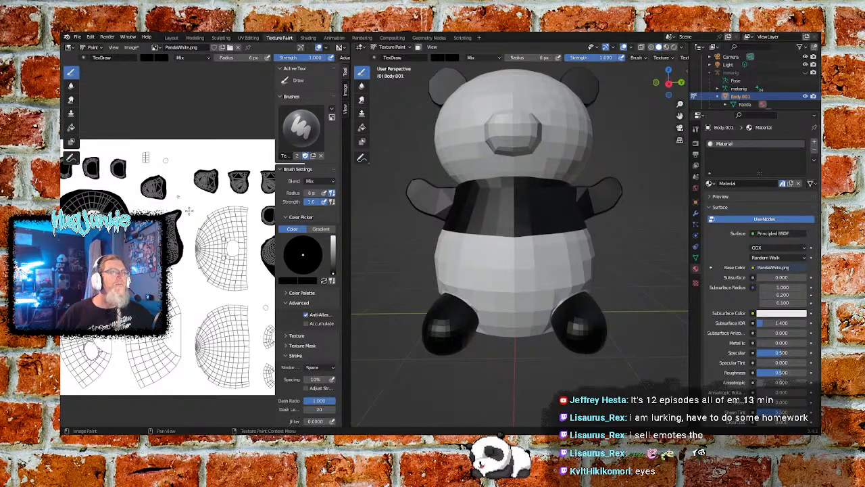
{"action": "scroll", "coordinate": [177, 173], "scroll_direction": "up", "scroll_amount": 5}
{"action": "scroll", "coordinate": [191, 210], "scroll_direction": "up", "scroll_amount": 4}
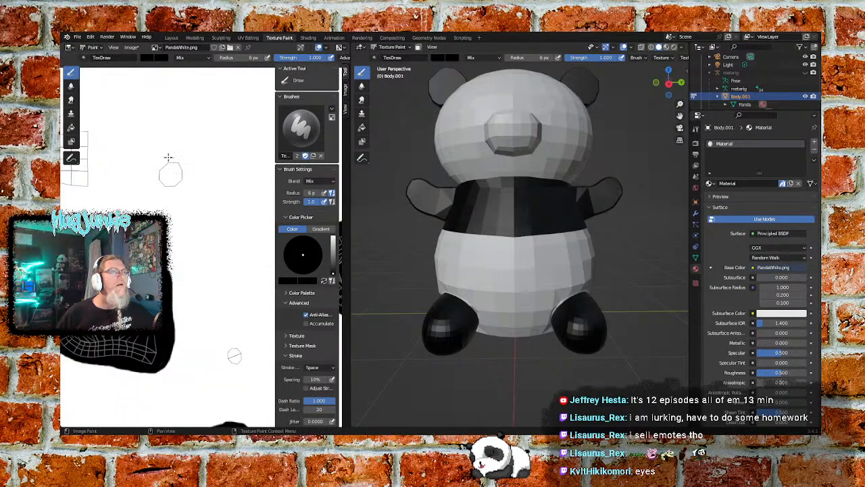
{"action": "left_click_drag", "start_coordinate": [169, 157], "coordinate": [181, 206]}
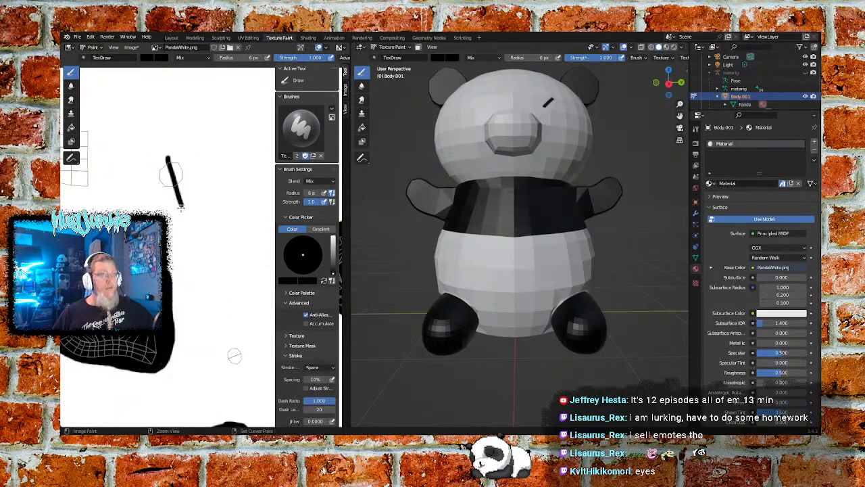
{"action": "key", "text": "ctrl+z"}
Step: Draw a closed black outline around the small octagonal eye island while keeping the panda's face in view
{"action": "middle_click_drag", "start_coordinate": [467, 133], "coordinate": [515, 202]}
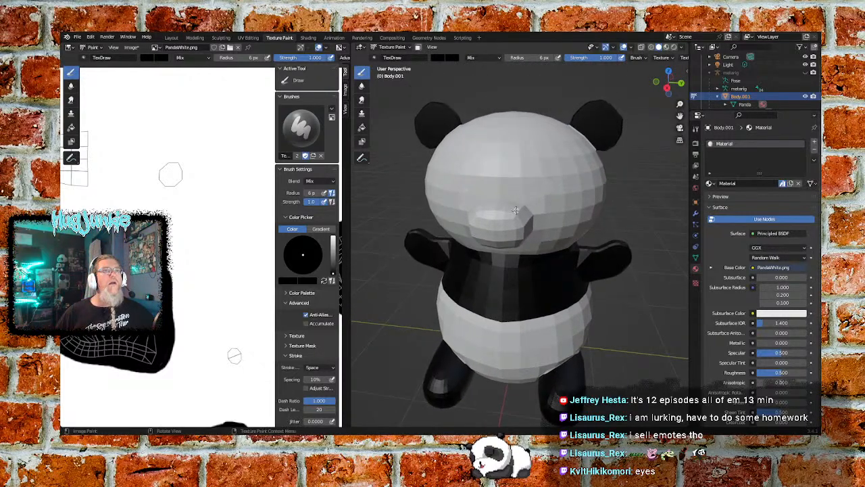
{"action": "scroll", "coordinate": [516, 192], "scroll_direction": "up", "scroll_amount": 3}
{"action": "scroll", "coordinate": [517, 192], "scroll_direction": "up", "scroll_amount": 2}
{"action": "mouse_move", "coordinate": [498, 167]}
{"action": "middle_mouse_down"}
{"action": "mouse_move", "coordinate": [507, 143]}
{"action": "mouse_move", "coordinate": [510, 177]}
{"action": "middle_mouse_up"}
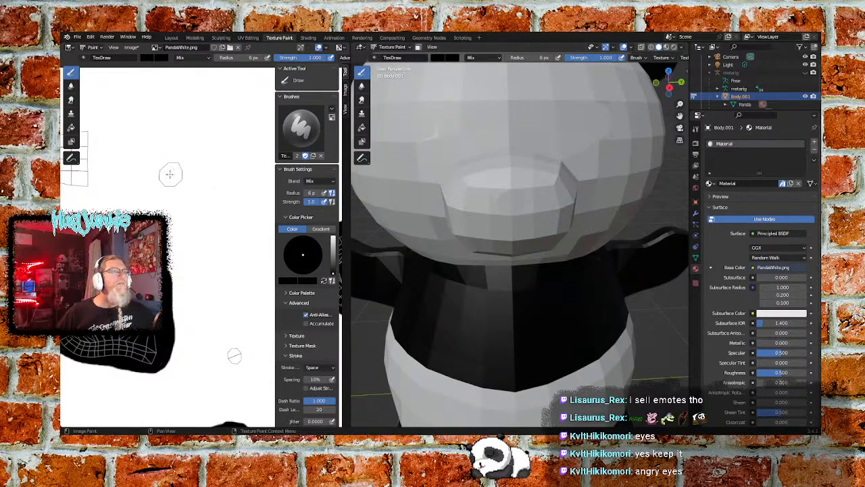
{"action": "scroll", "coordinate": [169, 174], "scroll_direction": "up", "scroll_amount": 3}
{"action": "middle_click_drag", "start_coordinate": [159, 144], "coordinate": [211, 238]}
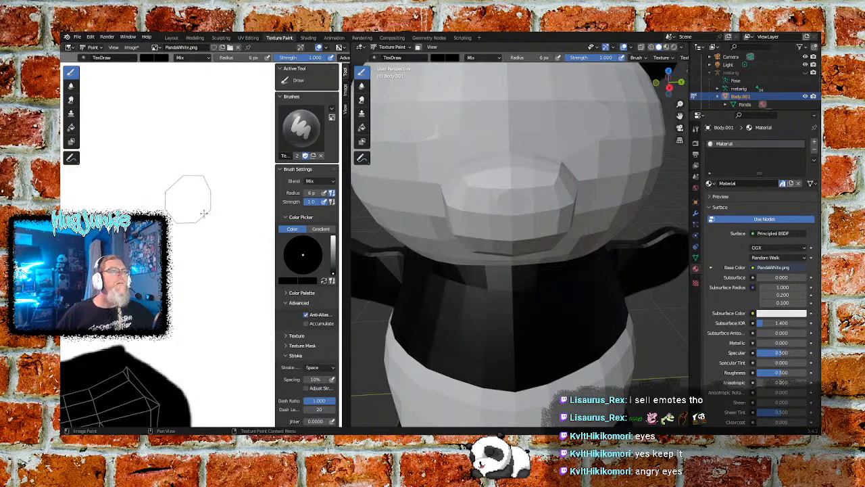
{"action": "mouse_move", "coordinate": [184, 169]}
{"action": "left_mouse_down"}
{"action": "mouse_move", "coordinate": [158, 196]}
{"action": "mouse_move", "coordinate": [177, 227]}
{"action": "mouse_move", "coordinate": [200, 223]}
{"action": "mouse_move", "coordinate": [217, 197]}
{"action": "mouse_move", "coordinate": [204, 171]}
{"action": "mouse_move", "coordinate": [177, 172]}
{"action": "left_mouse_up"}
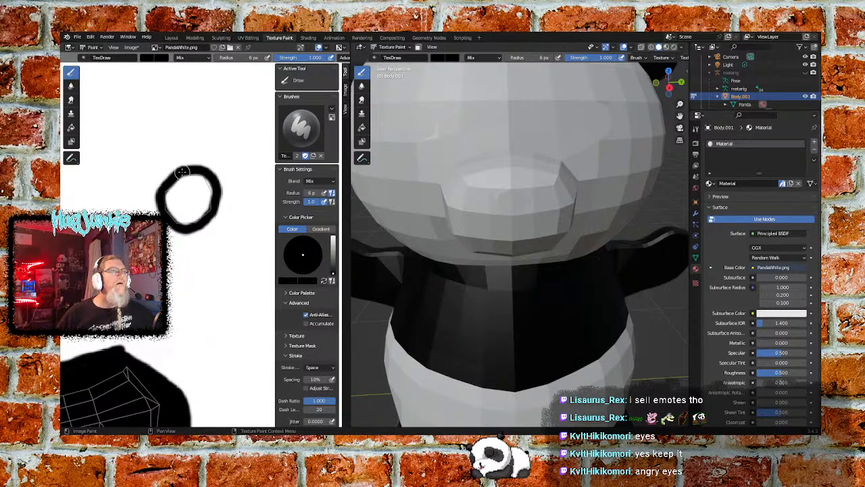
Step: Fill the outlined eye island with black and paint over the white ring left inside its border
{"action": "left_click", "coordinate": [71, 127]}
{"action": "left_click", "coordinate": [190, 196]}
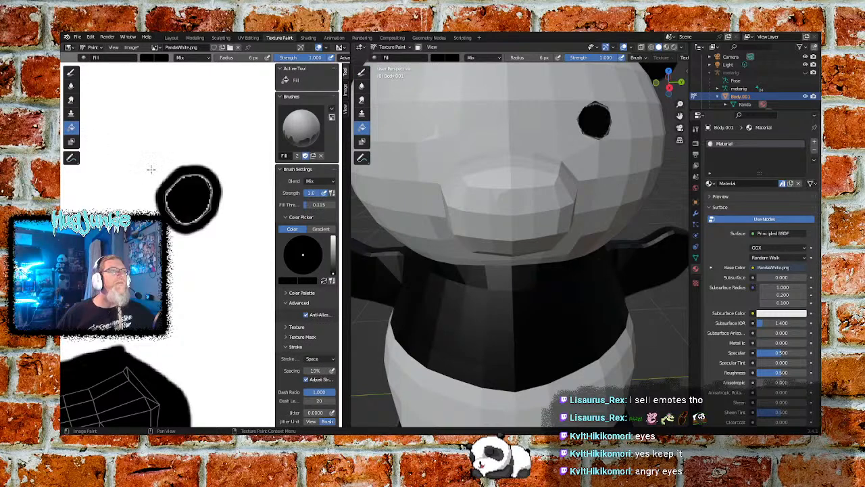
{"action": "left_click", "coordinate": [71, 72]}
{"action": "mouse_move", "coordinate": [170, 182]}
{"action": "left_mouse_down"}
{"action": "mouse_move", "coordinate": [183, 220]}
{"action": "mouse_move", "coordinate": [206, 206]}
{"action": "mouse_move", "coordinate": [211, 177]}
{"action": "mouse_move", "coordinate": [184, 172]}
{"action": "mouse_move", "coordinate": [178, 186]}
{"action": "left_mouse_up"}
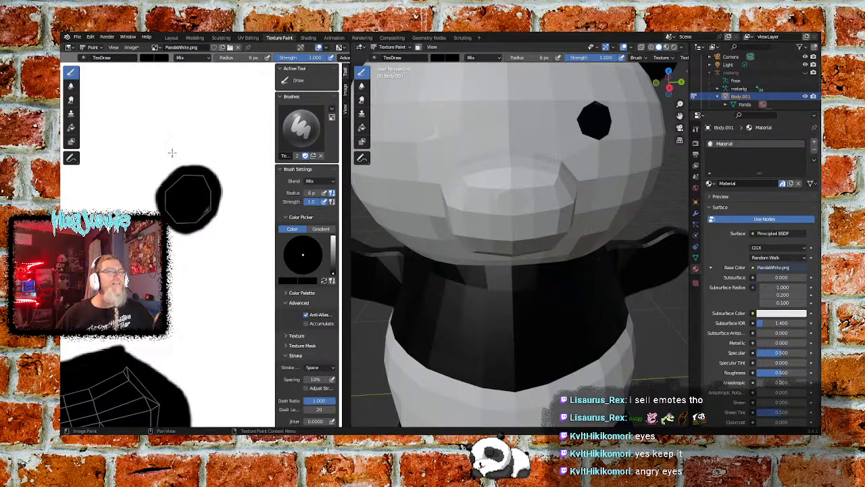
{"action": "key", "text": "ctrl+z"}
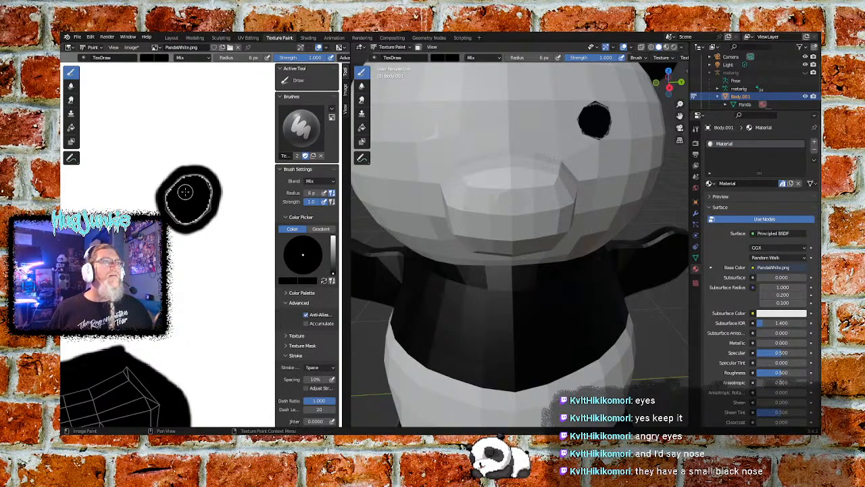
{"action": "mouse_move", "coordinate": [178, 217]}
{"action": "left_mouse_down"}
{"action": "mouse_move", "coordinate": [202, 215]}
{"action": "mouse_move", "coordinate": [211, 196]}
{"action": "mouse_move", "coordinate": [196, 174]}
{"action": "mouse_move", "coordinate": [188, 179]}
{"action": "mouse_move", "coordinate": [216, 191]}
{"action": "left_mouse_up"}
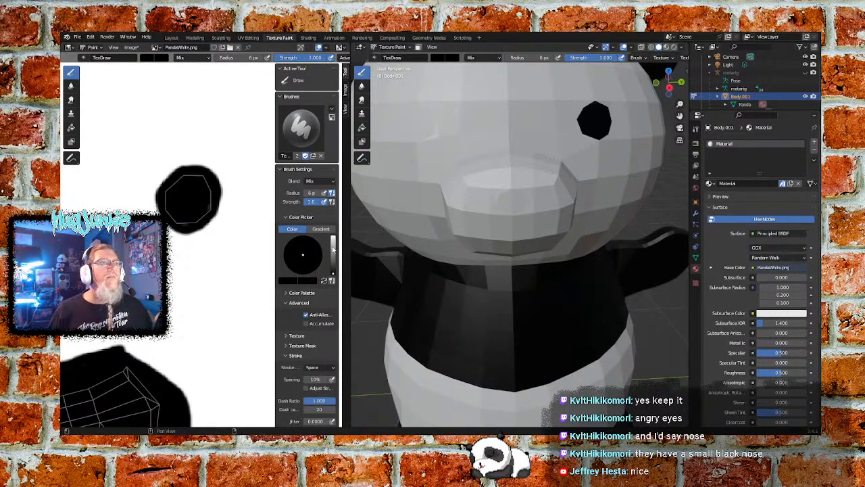
Step: Set the brush colour to white and trim the black around the eye island into a smaller round spot inside its border
{"action": "left_click_drag", "start_coordinate": [334, 252], "coordinate": [333, 237]}
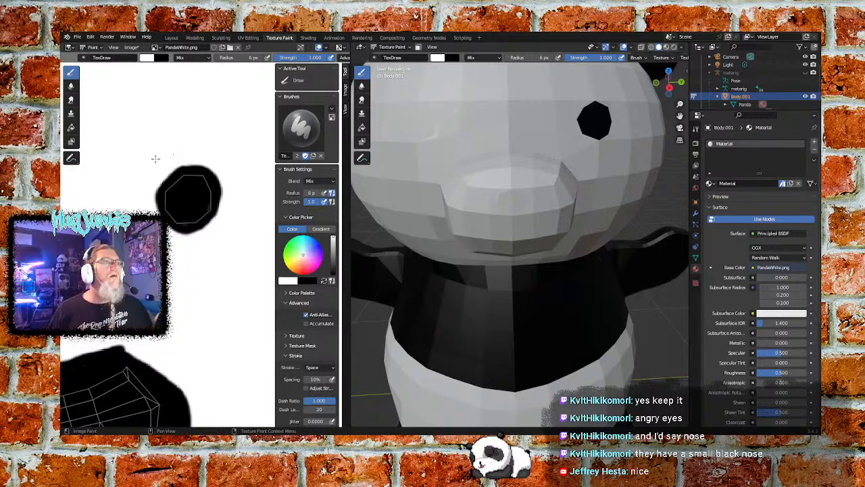
{"action": "left_click_drag", "start_coordinate": [172, 179], "coordinate": [162, 186]}
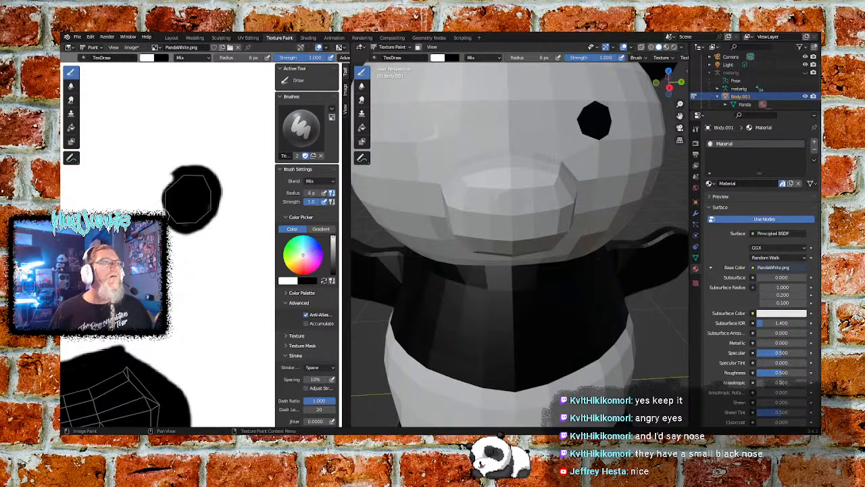
{"action": "mouse_move", "coordinate": [170, 224]}
{"action": "left_mouse_down"}
{"action": "mouse_move", "coordinate": [202, 229]}
{"action": "mouse_move", "coordinate": [218, 200]}
{"action": "mouse_move", "coordinate": [211, 177]}
{"action": "mouse_move", "coordinate": [192, 168]}
{"action": "mouse_move", "coordinate": [172, 174]}
{"action": "left_mouse_up"}
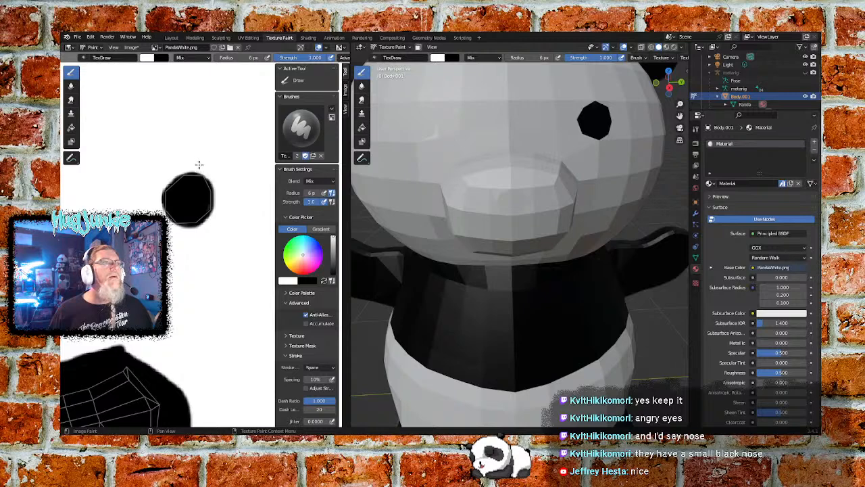
{"action": "mouse_move", "coordinate": [192, 167]}
{"action": "left_mouse_down"}
{"action": "mouse_move", "coordinate": [201, 170]}
{"action": "mouse_move", "coordinate": [168, 186]}
{"action": "left_mouse_up"}
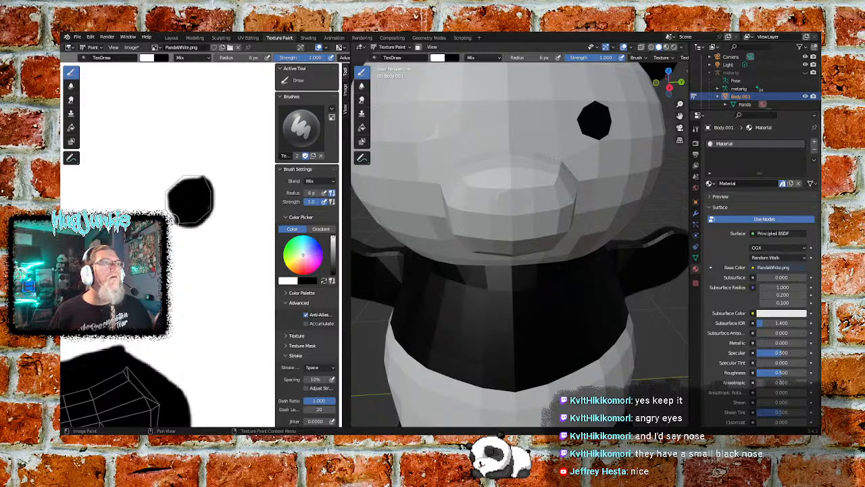
{"action": "mouse_move", "coordinate": [180, 224]}
{"action": "left_mouse_down"}
{"action": "mouse_move", "coordinate": [210, 214]}
{"action": "mouse_move", "coordinate": [210, 179]}
{"action": "left_mouse_up"}
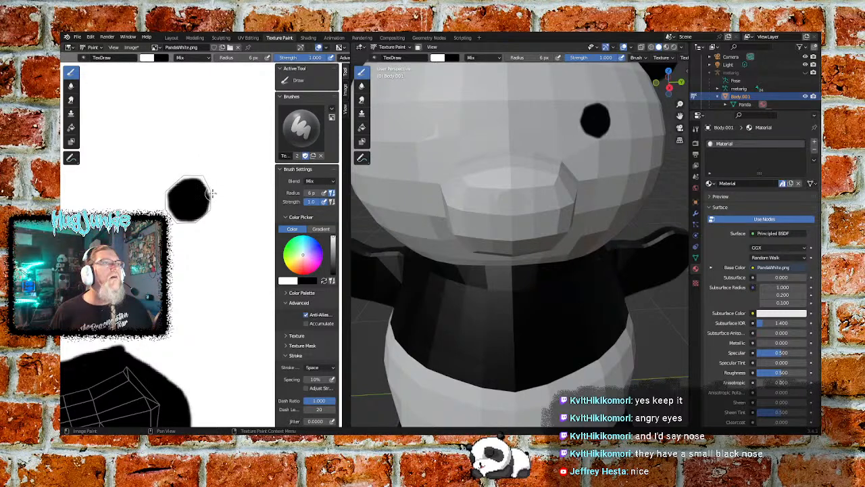
{"action": "scroll", "coordinate": [196, 201], "scroll_direction": "up", "scroll_amount": 4}
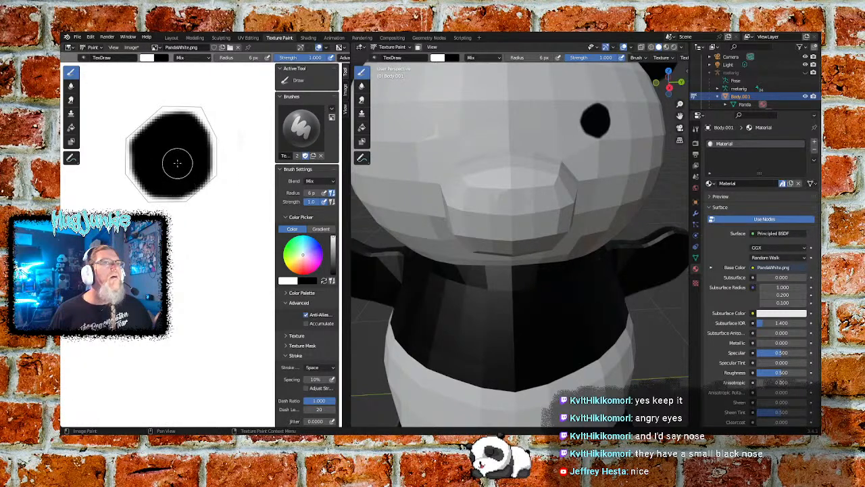
{"action": "middle_click_drag", "start_coordinate": [197, 203], "coordinate": [201, 220]}
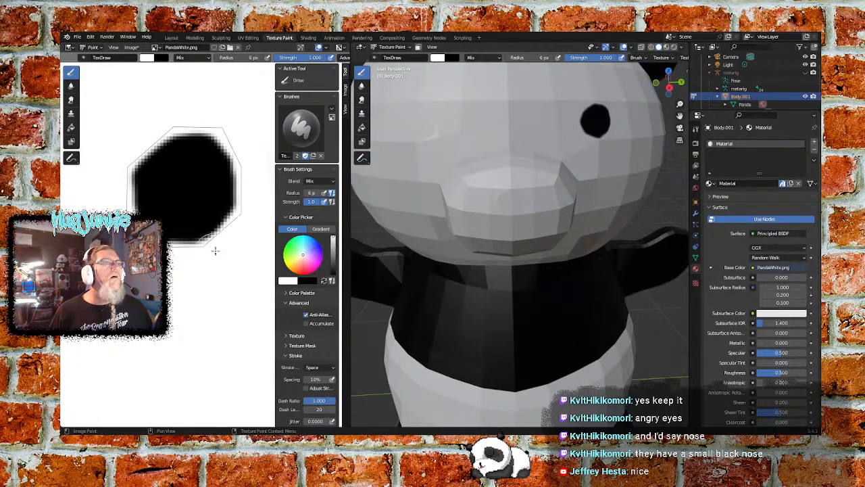
{"action": "left_click_drag", "start_coordinate": [210, 245], "coordinate": [191, 251]}
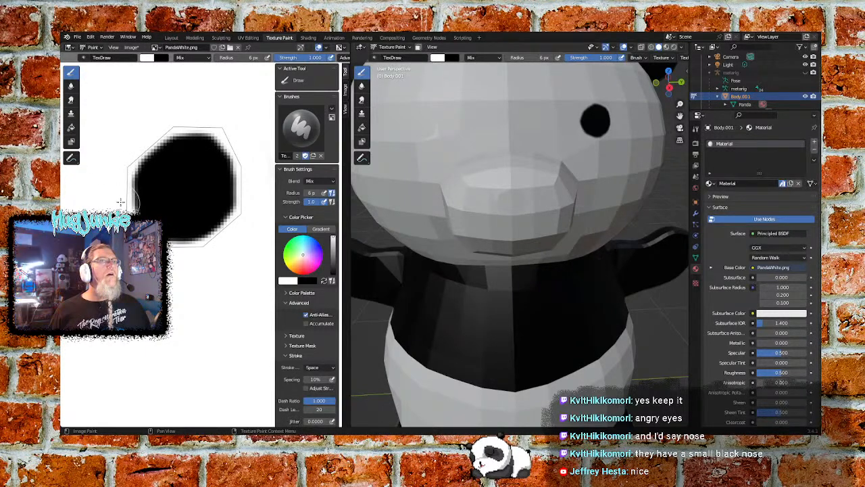
Step: Set the brush colour to black and paint the small octagonal nose island solid black, extending past its border
{"action": "scroll", "coordinate": [203, 240], "scroll_direction": "down", "scroll_amount": 8}
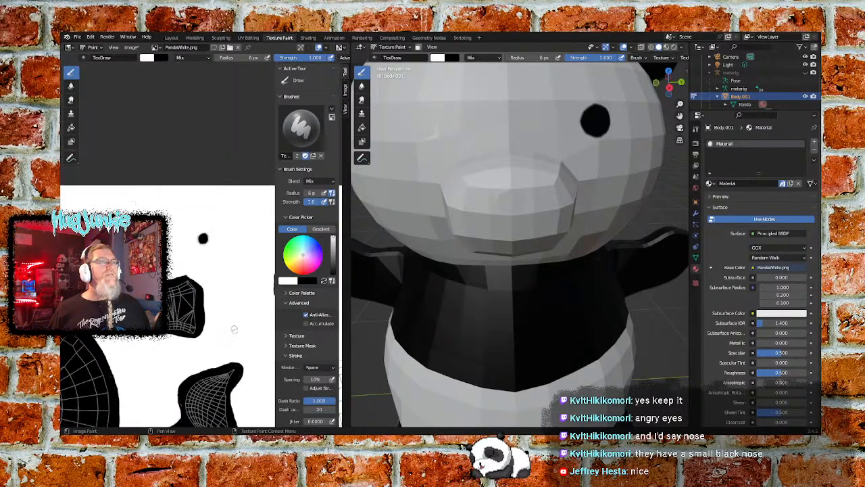
{"action": "middle_click_drag", "start_coordinate": [235, 329], "coordinate": [200, 270]}
{"action": "scroll", "coordinate": [189, 287], "scroll_direction": "up", "scroll_amount": 5}
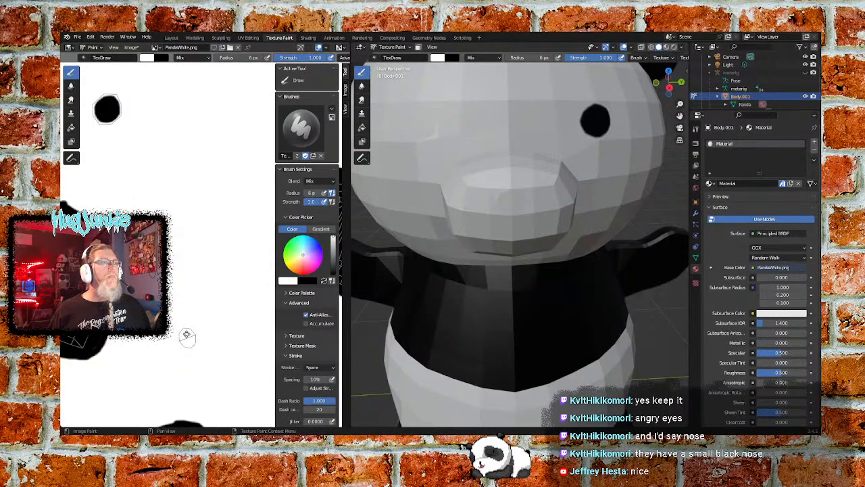
{"action": "scroll", "coordinate": [187, 334], "scroll_direction": "up", "scroll_amount": 4}
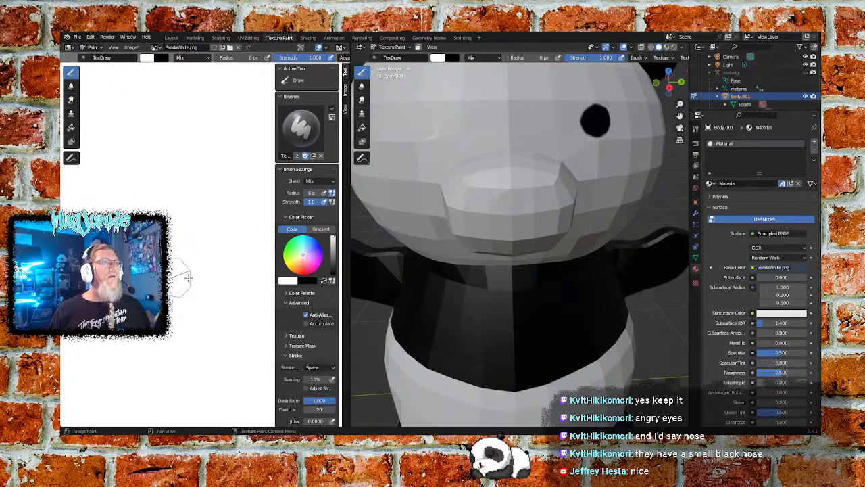
{"action": "scroll", "coordinate": [184, 281], "scroll_direction": "up", "scroll_amount": 2}
{"action": "middle_click_drag", "start_coordinate": [169, 295], "coordinate": [212, 241]}
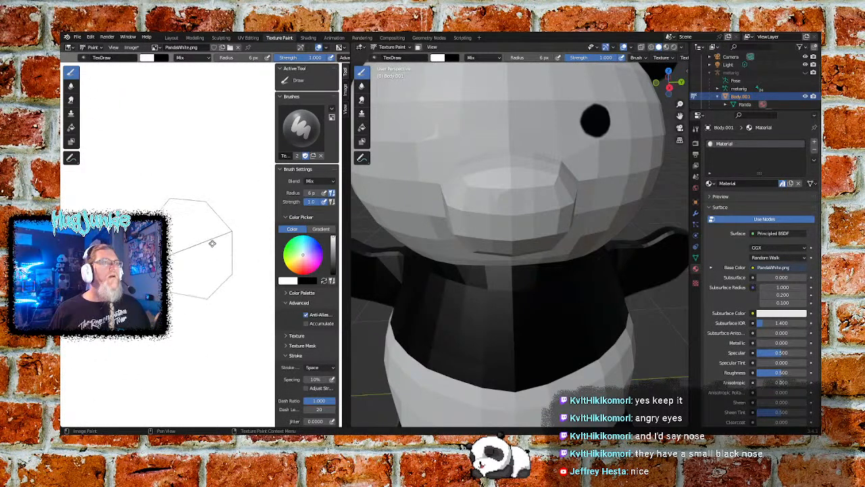
{"action": "left_click_drag", "start_coordinate": [334, 242], "coordinate": [334, 274]}
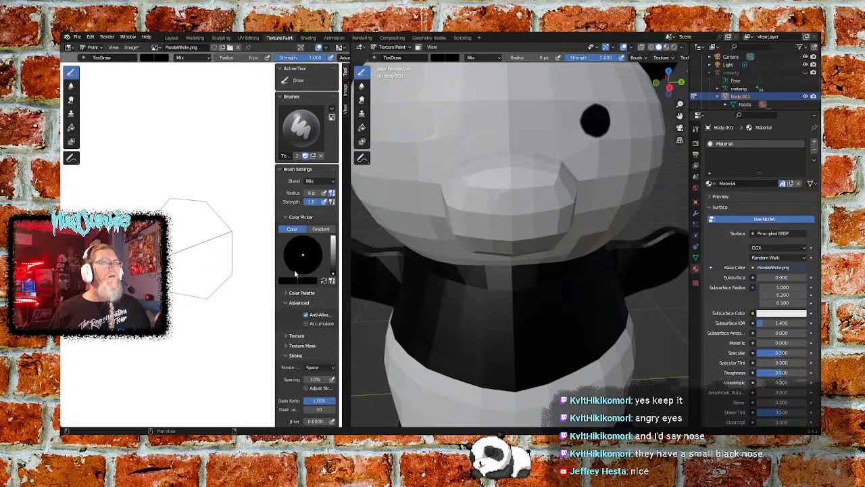
{"action": "left_click_drag", "start_coordinate": [151, 199], "coordinate": [133, 190]}
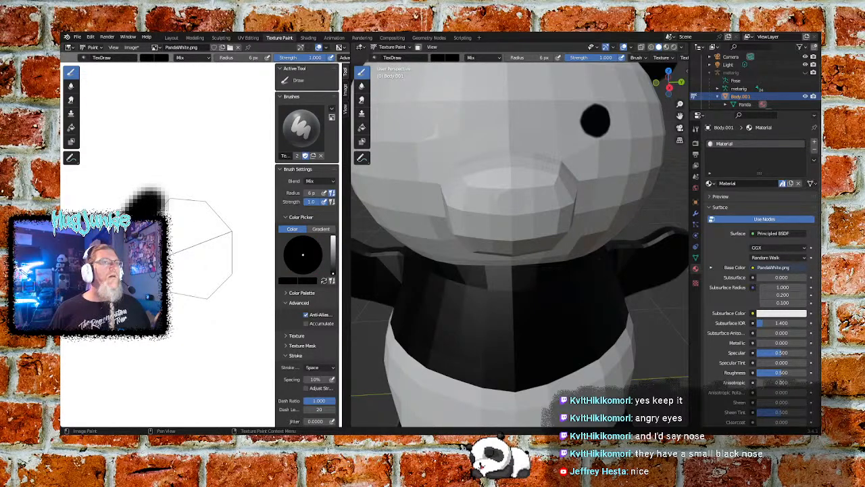
{"action": "mouse_move", "coordinate": [169, 314]}
{"action": "left_mouse_down"}
{"action": "mouse_move", "coordinate": [206, 317]}
{"action": "mouse_move", "coordinate": [243, 280]}
{"action": "mouse_move", "coordinate": [239, 216]}
{"action": "mouse_move", "coordinate": [178, 188]}
{"action": "mouse_move", "coordinate": [147, 192]}
{"action": "left_mouse_up"}
{"action": "mouse_move", "coordinate": [181, 287]}
{"action": "left_mouse_down"}
{"action": "mouse_move", "coordinate": [223, 243]}
{"action": "mouse_move", "coordinate": [192, 217]}
{"action": "mouse_move", "coordinate": [203, 263]}
{"action": "mouse_move", "coordinate": [184, 246]}
{"action": "left_mouse_up"}
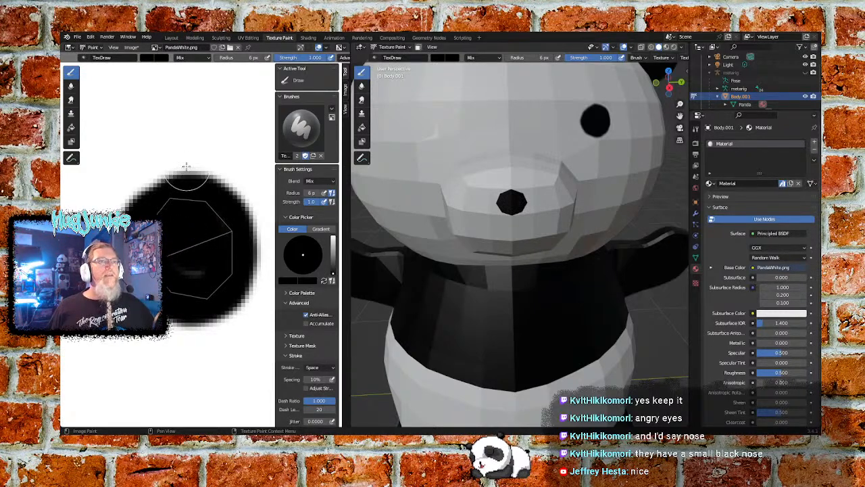
Step: Outline the second octagonal eye island, above the two small curved islands, in black and fill its inside with black
{"action": "scroll", "coordinate": [193, 162], "scroll_direction": "down", "scroll_amount": 3}
{"action": "scroll", "coordinate": [193, 161], "scroll_direction": "down", "scroll_amount": 3}
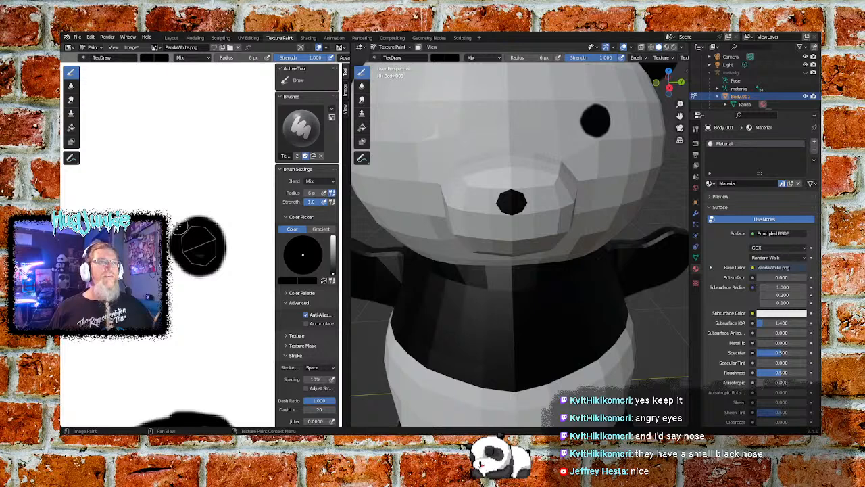
{"action": "scroll", "coordinate": [191, 226], "scroll_direction": "down", "scroll_amount": 2}
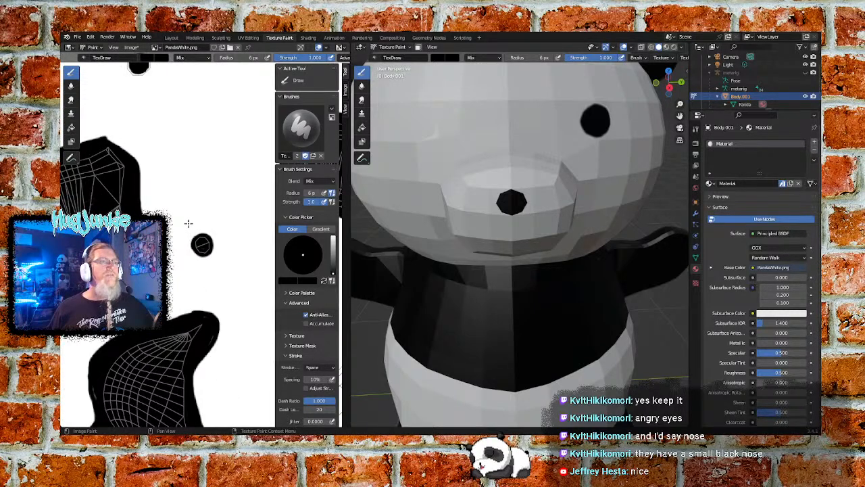
{"action": "scroll", "coordinate": [189, 224], "scroll_direction": "down", "scroll_amount": 4}
{"action": "middle_click_drag", "start_coordinate": [216, 292], "coordinate": [134, 228]}
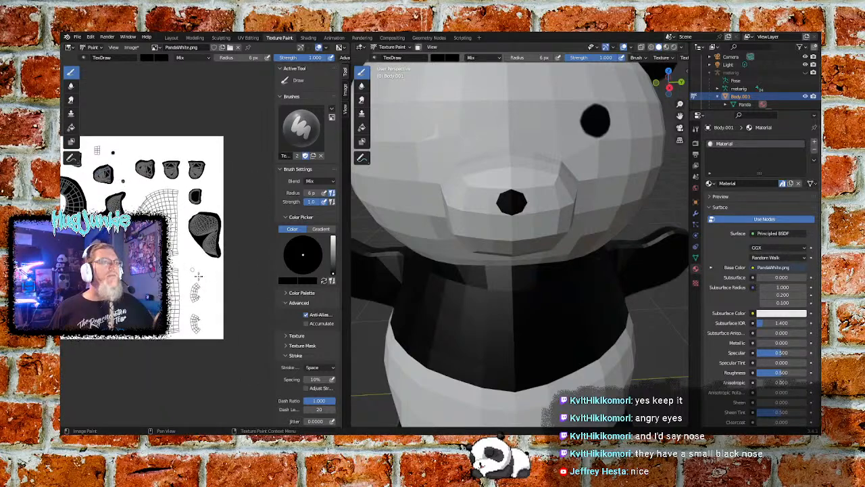
{"action": "scroll", "coordinate": [198, 275], "scroll_direction": "up", "scroll_amount": 6}
{"action": "scroll", "coordinate": [194, 289], "scroll_direction": "up", "scroll_amount": 5}
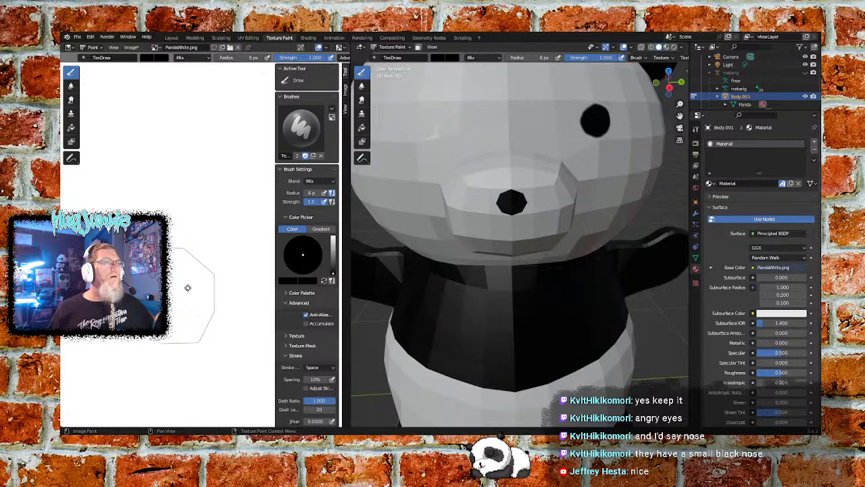
{"action": "middle_click_drag", "start_coordinate": [186, 290], "coordinate": [193, 253]}
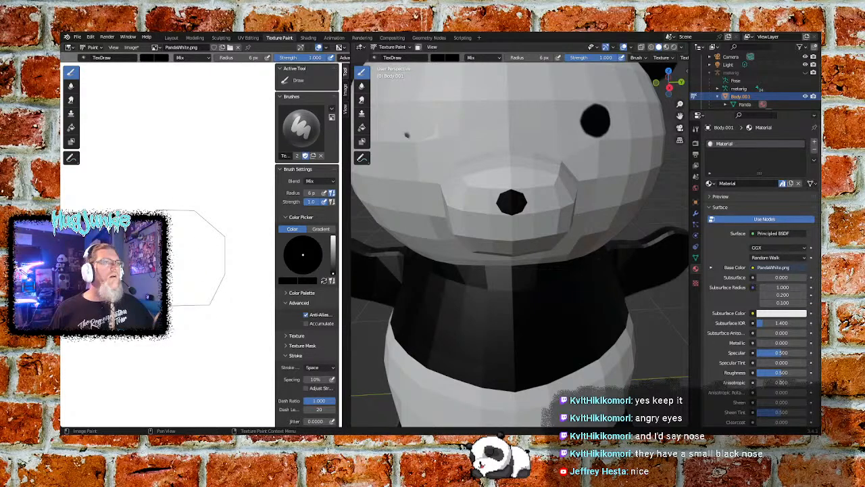
{"action": "mouse_move", "coordinate": [174, 308]}
{"action": "left_mouse_down"}
{"action": "mouse_move", "coordinate": [200, 304]}
{"action": "mouse_move", "coordinate": [223, 282]}
{"action": "mouse_move", "coordinate": [230, 233]}
{"action": "mouse_move", "coordinate": [203, 215]}
{"action": "mouse_move", "coordinate": [169, 210]}
{"action": "left_mouse_up"}
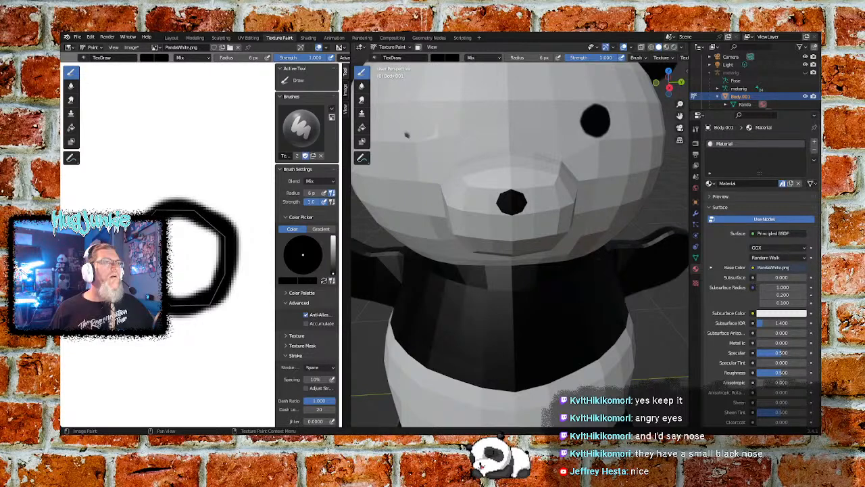
{"action": "mouse_move", "coordinate": [181, 291]}
{"action": "left_mouse_down"}
{"action": "mouse_move", "coordinate": [217, 260]}
{"action": "mouse_move", "coordinate": [203, 218]}
{"action": "mouse_move", "coordinate": [169, 223]}
{"action": "left_mouse_up"}
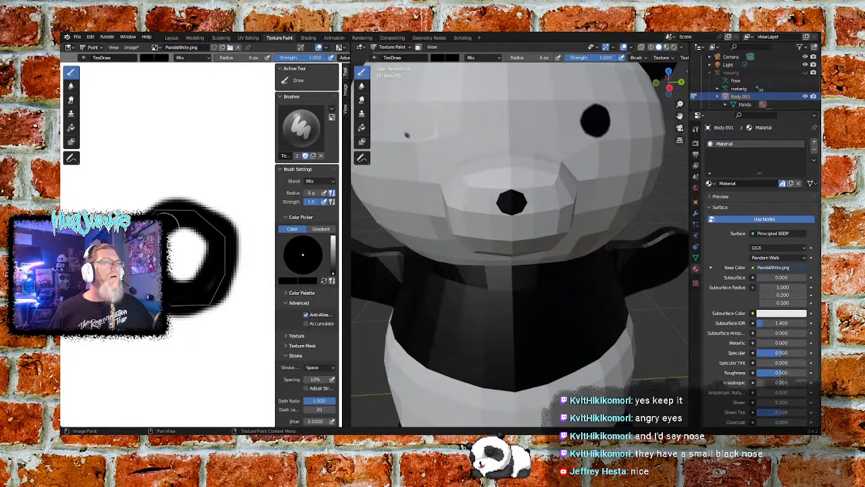
{"action": "mouse_move", "coordinate": [175, 269]}
{"action": "left_mouse_down"}
{"action": "mouse_move", "coordinate": [203, 233]}
{"action": "mouse_move", "coordinate": [186, 250]}
{"action": "mouse_move", "coordinate": [193, 244]}
{"action": "left_mouse_up"}
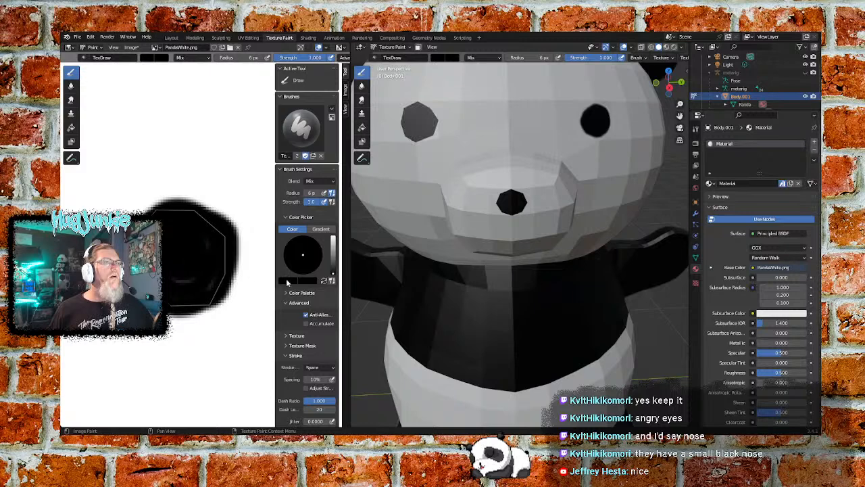
Step: Set the brush colour to white and trim the black around the second eye island to a smaller round spot inside its border
{"action": "left_click_drag", "start_coordinate": [333, 244], "coordinate": [332, 276]}
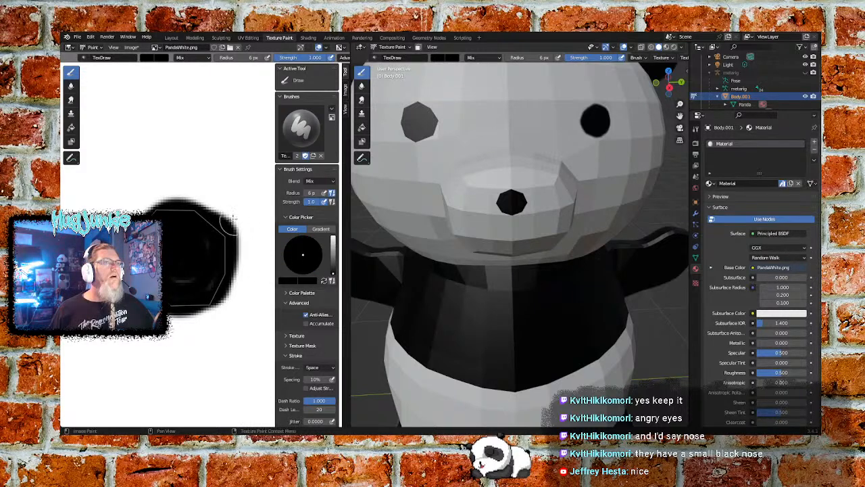
{"action": "left_click_drag", "start_coordinate": [183, 199], "coordinate": [159, 198]}
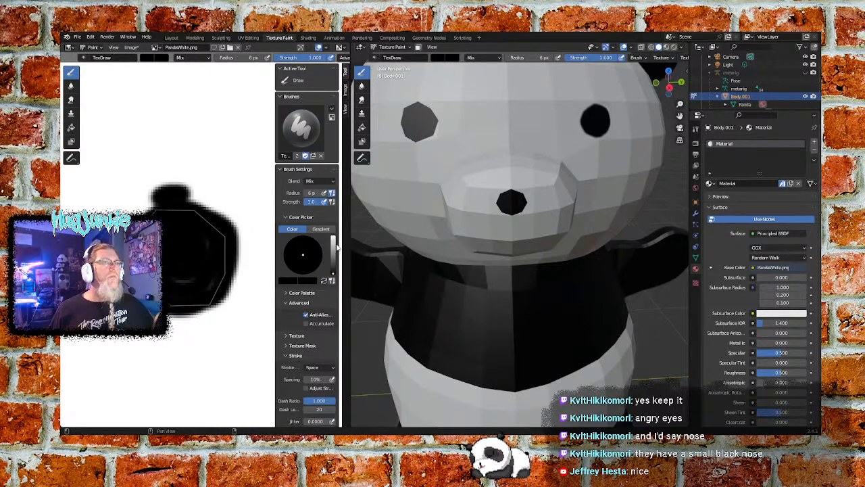
{"action": "left_click_drag", "start_coordinate": [334, 244], "coordinate": [333, 234]}
{"action": "mouse_move", "coordinate": [179, 185]}
{"action": "left_mouse_down"}
{"action": "mouse_move", "coordinate": [126, 185]}
{"action": "mouse_move", "coordinate": [195, 191]}
{"action": "mouse_move", "coordinate": [146, 203]}
{"action": "left_mouse_up"}
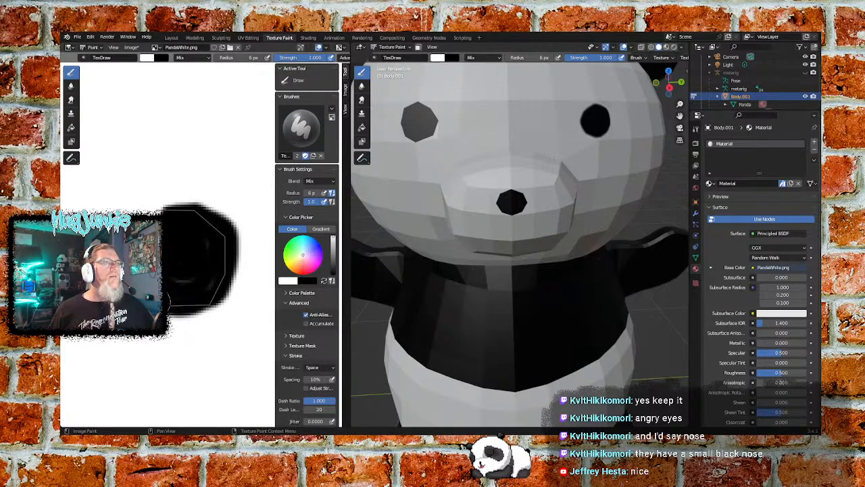
{"action": "mouse_move", "coordinate": [177, 305]}
{"action": "left_mouse_down"}
{"action": "mouse_move", "coordinate": [206, 301]}
{"action": "mouse_move", "coordinate": [217, 287]}
{"action": "mouse_move", "coordinate": [228, 245]}
{"action": "mouse_move", "coordinate": [215, 221]}
{"action": "mouse_move", "coordinate": [178, 213]}
{"action": "mouse_move", "coordinate": [245, 235]}
{"action": "left_mouse_up"}
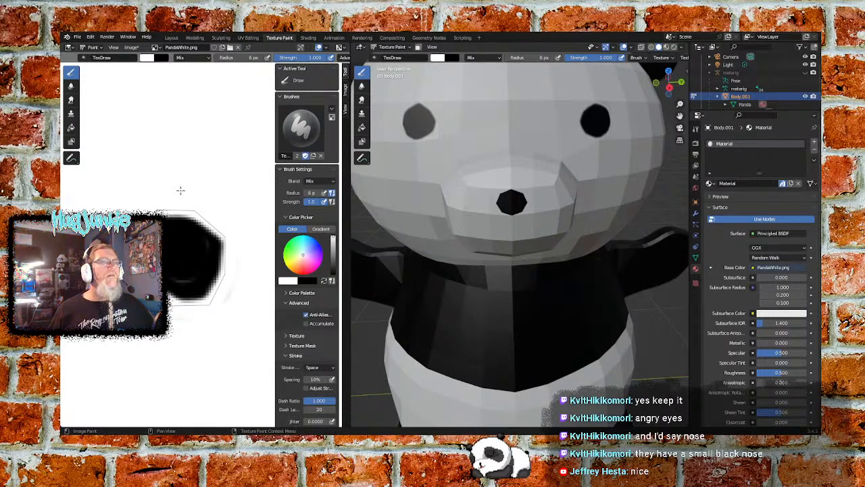
Step: Switch to the UV Editing workspace and activate the Tweak selection tool near the second eye's UV island
{"action": "scroll", "coordinate": [182, 189], "scroll_direction": "down", "scroll_amount": 6}
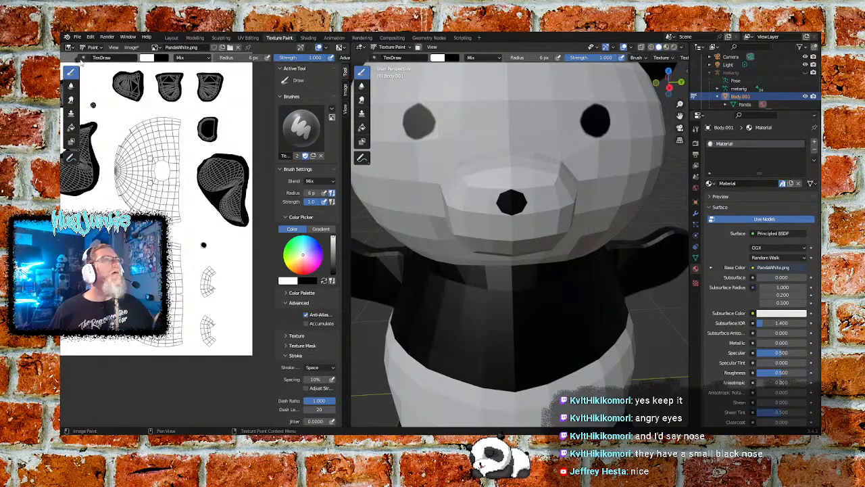
{"action": "middle_click_drag", "start_coordinate": [120, 204], "coordinate": [128, 182]}
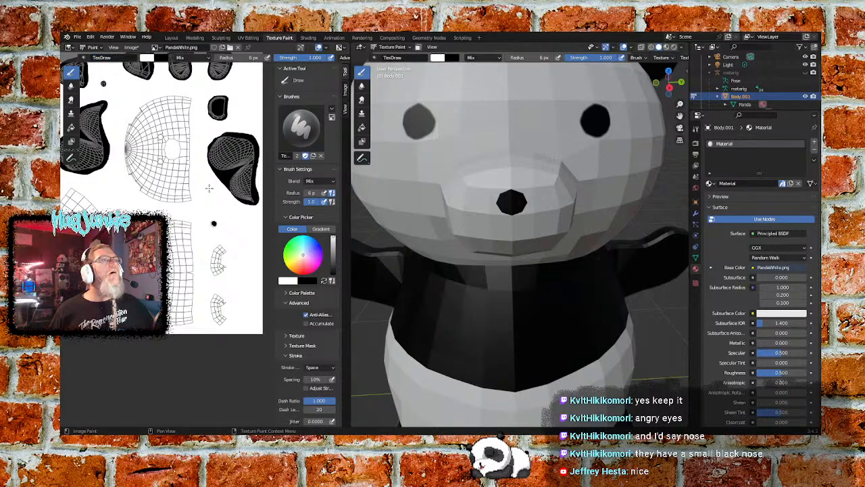
{"action": "left_click", "coordinate": [249, 38]}
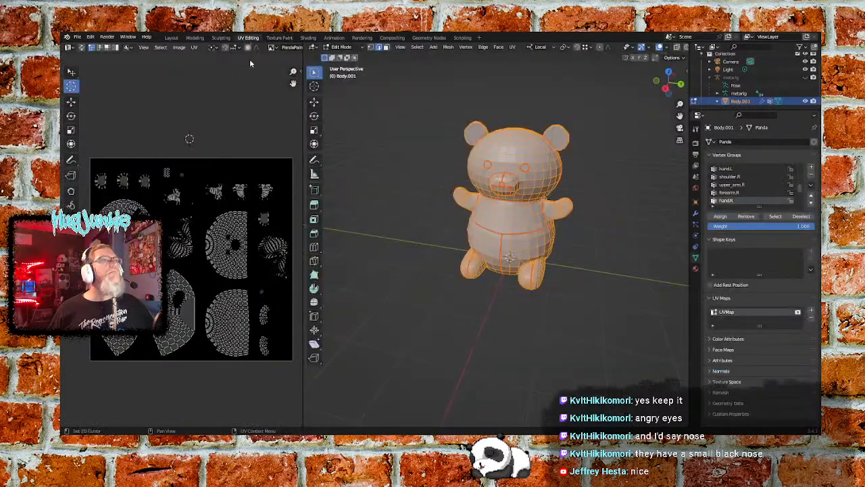
{"action": "scroll", "coordinate": [239, 289], "scroll_direction": "up", "scroll_amount": 2}
{"action": "middle_click_drag", "start_coordinate": [228, 299], "coordinate": [168, 292]}
{"action": "right_click", "coordinate": [237, 313], "text": "shift"}
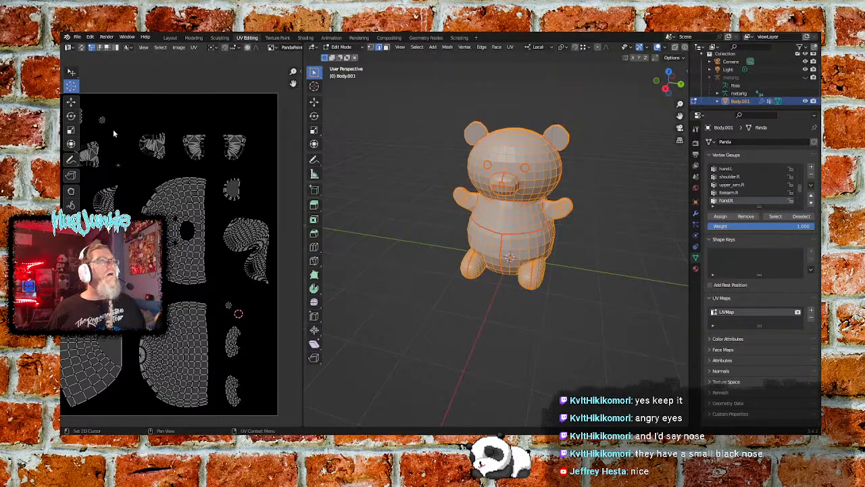
{"action": "left_click", "coordinate": [71, 72]}
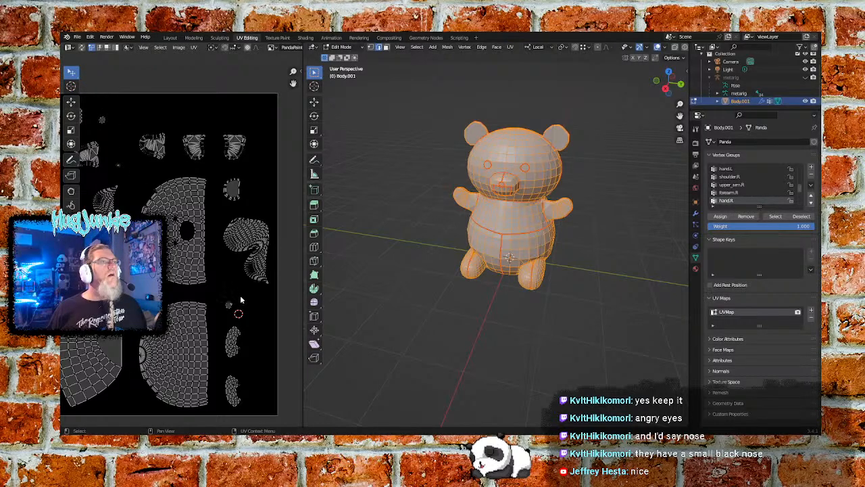
Step: Try to move the second eye's small octagonal UV island by pulling on it, and undo the move
{"action": "left_click_drag", "start_coordinate": [228, 303], "coordinate": [239, 313]}
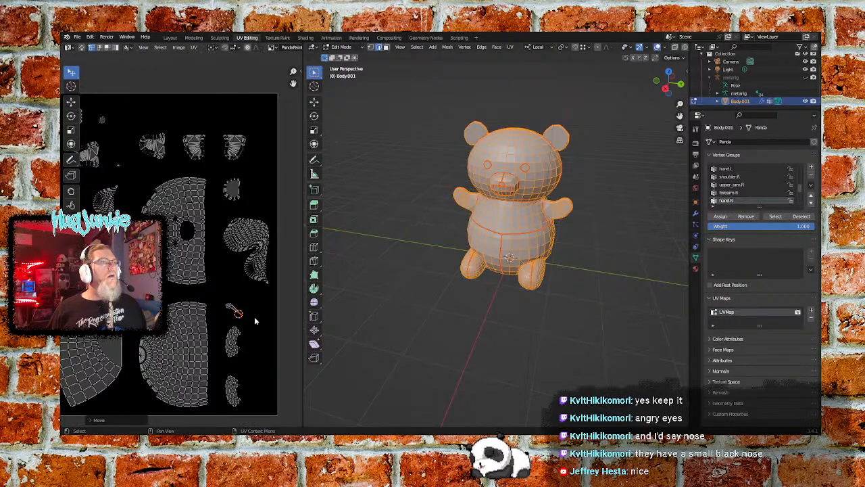
{"action": "key", "text": "ctrl+z"}
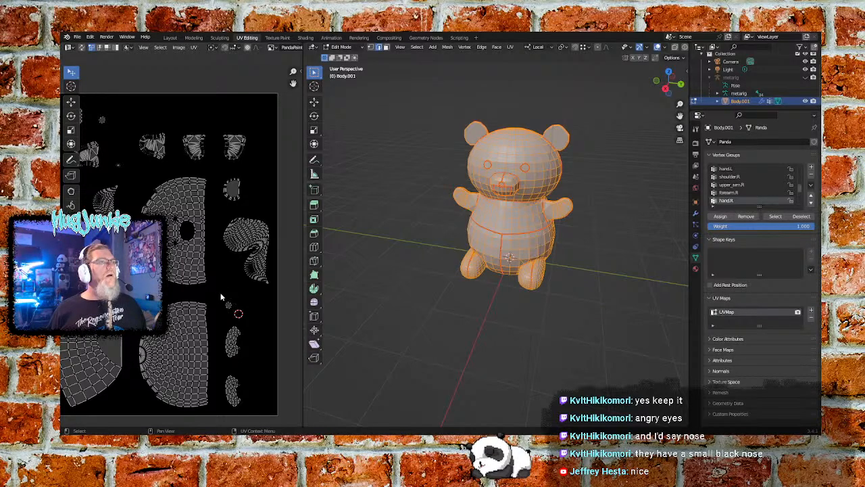
Step: Select all the border vertices of the second eye's octagonal UV island
{"action": "middle_click_drag", "start_coordinate": [227, 306], "coordinate": [142, 225], "text": "ctrl"}
{"action": "mouse_move", "coordinate": [207, 294]}
{"action": "middle_mouse_down"}
{"action": "mouse_move", "coordinate": [183, 240]}
{"action": "mouse_move", "coordinate": [195, 284]}
{"action": "middle_mouse_up"}
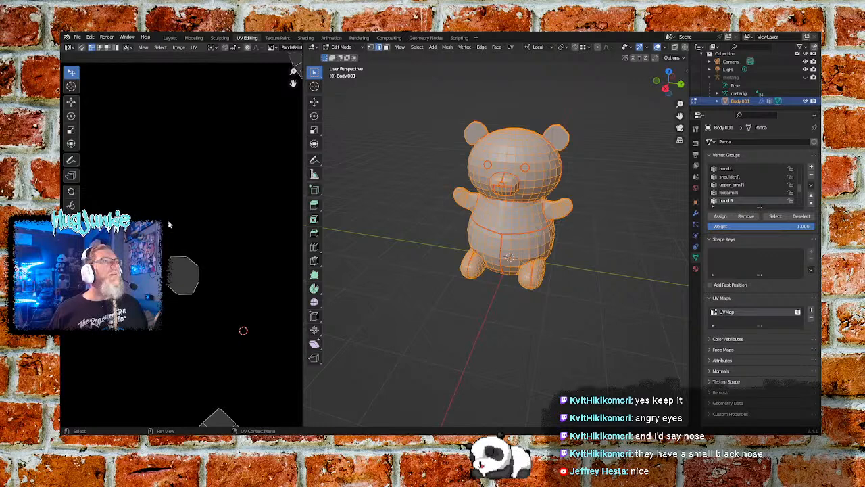
{"action": "left_click", "coordinate": [179, 259], "text": "shift"}
{"action": "left_click", "coordinate": [196, 267], "text": "shift"}
{"action": "left_click", "coordinate": [197, 280], "text": "shift"}
{"action": "left_click", "coordinate": [193, 291], "text": "shift"}
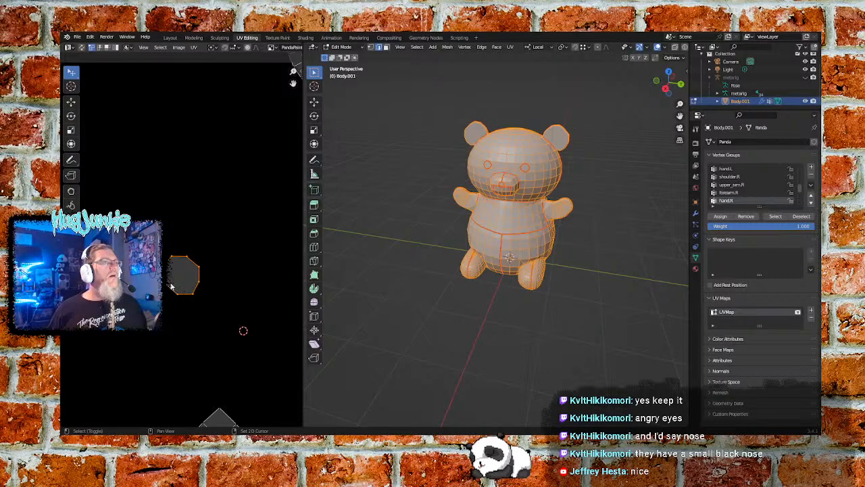
{"action": "left_click", "coordinate": [170, 283], "text": "shift"}
Step: Move the selected eye island up and across the UV layout to the free space beside the first eye's island
{"action": "left_click", "coordinate": [71, 104]}
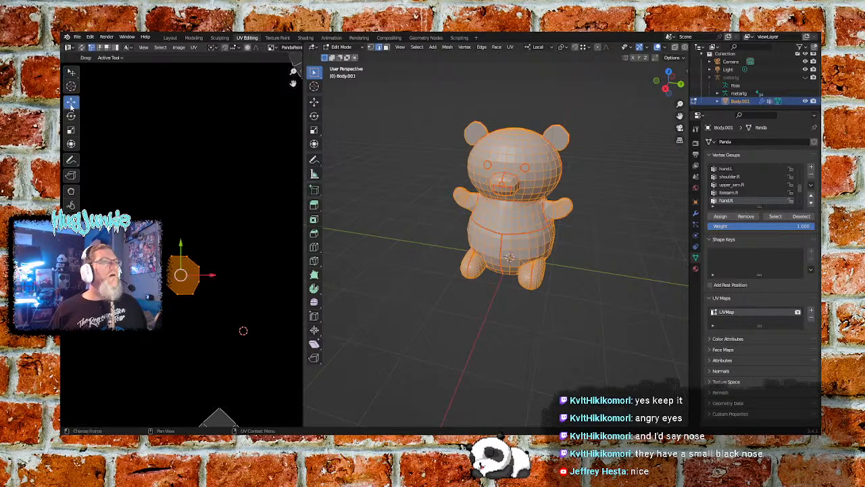
{"action": "scroll", "coordinate": [111, 179], "scroll_direction": "down", "scroll_amount": 9}
{"action": "scroll", "coordinate": [121, 190], "scroll_direction": "down", "scroll_amount": 1}
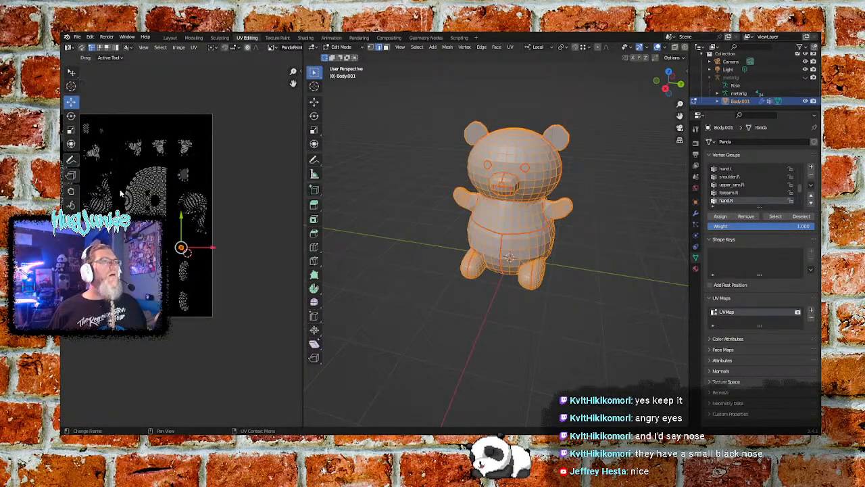
{"action": "left_click_drag", "start_coordinate": [181, 216], "coordinate": [189, 124]}
{"action": "left_click_drag", "start_coordinate": [214, 133], "coordinate": [149, 133]}
{"action": "scroll", "coordinate": [132, 157], "scroll_direction": "up", "scroll_amount": 6}
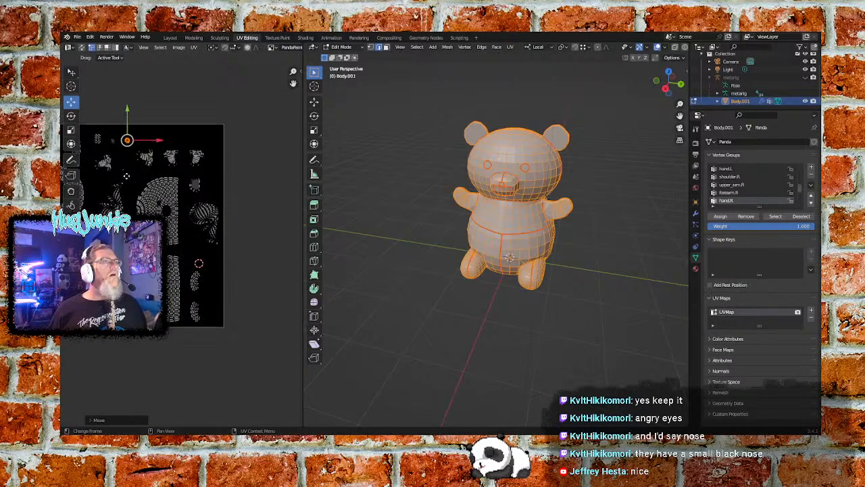
{"action": "scroll", "coordinate": [204, 233], "scroll_direction": "up", "scroll_amount": 3}
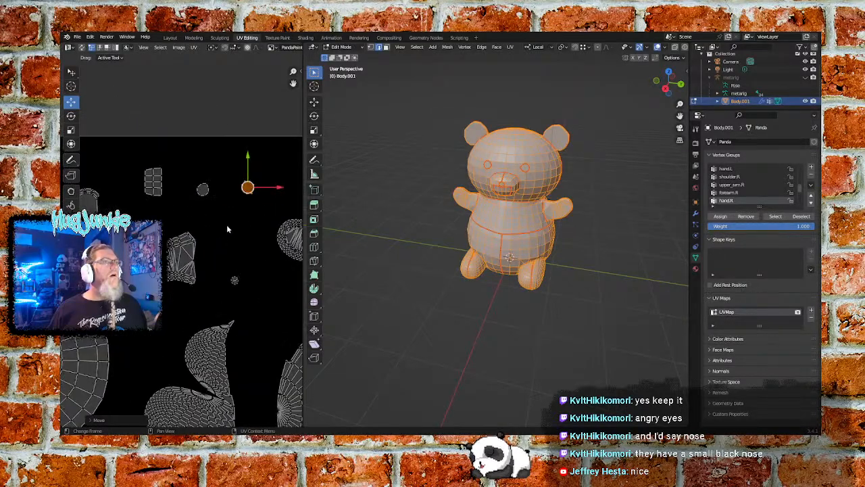
Step: Nudge the eye island closer to the first eye's island and level with it, and clear the selection
{"action": "left_click_drag", "start_coordinate": [249, 232], "coordinate": [227, 232]}
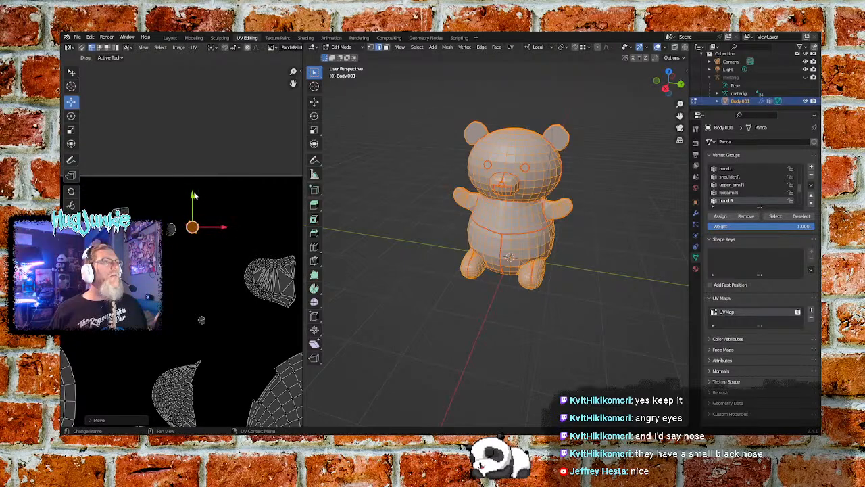
{"action": "key", "text": "g"}
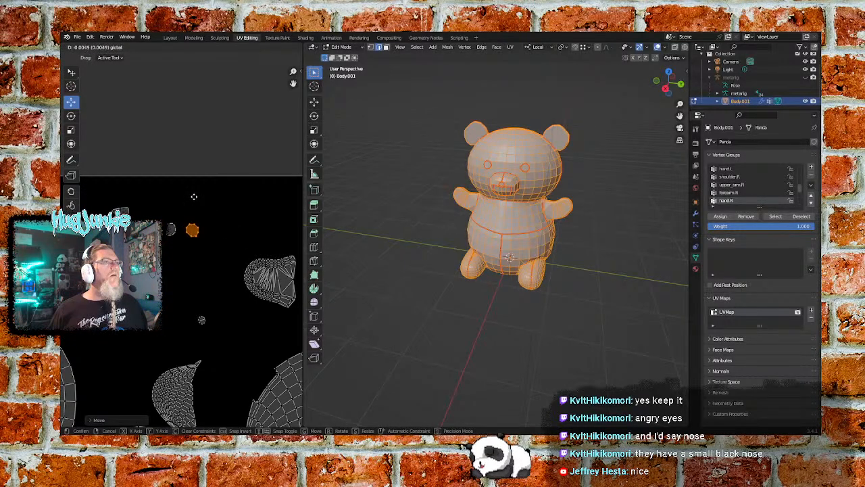
{"action": "left_click", "coordinate": [193, 194]}
{"action": "middle_click_drag", "start_coordinate": [180, 248], "coordinate": [168, 276]}
{"action": "scroll", "coordinate": [227, 257], "scroll_direction": "up", "scroll_amount": 4}
{"action": "left_click_drag", "start_coordinate": [248, 241], "coordinate": [233, 240]}
{"action": "left_click", "coordinate": [187, 169]}
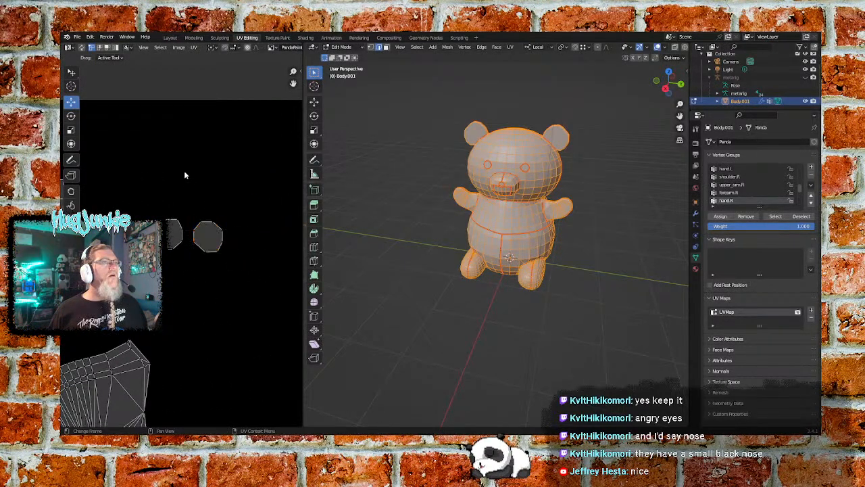
Step: Paint white over the leftover black spot on the texture where the second eye's island used to be
{"action": "left_click", "coordinate": [277, 37]}
{"action": "mouse_move", "coordinate": [192, 155]}
{"action": "middle_mouse_down"}
{"action": "mouse_move", "coordinate": [205, 225]}
{"action": "mouse_move", "coordinate": [183, 166]}
{"action": "middle_mouse_up"}
{"action": "scroll", "coordinate": [204, 232], "scroll_direction": "up", "scroll_amount": 8}
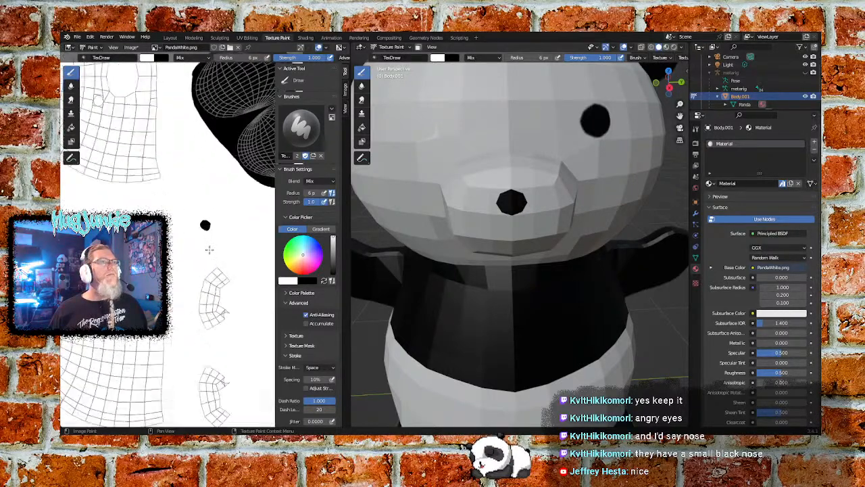
{"action": "left_click_drag", "start_coordinate": [197, 235], "coordinate": [188, 230]}
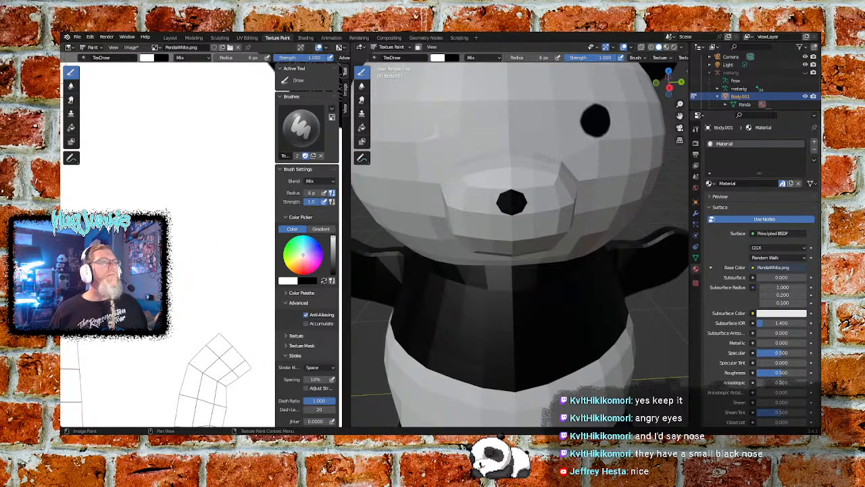
{"action": "scroll", "coordinate": [188, 224], "scroll_direction": "down", "scroll_amount": 8}
Step: Return to UV editing, set the drag action to Select Box, and box-select both octagonal eye islands
{"action": "scroll", "coordinate": [183, 199], "scroll_direction": "up", "scroll_amount": 5}
{"action": "scroll", "coordinate": [183, 199], "scroll_direction": "up", "scroll_amount": 5}
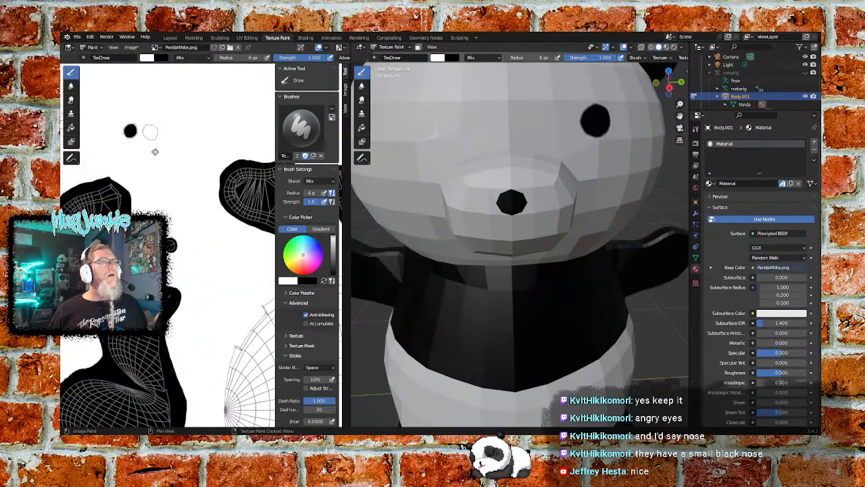
{"action": "scroll", "coordinate": [189, 235], "scroll_direction": "down", "scroll_amount": 4}
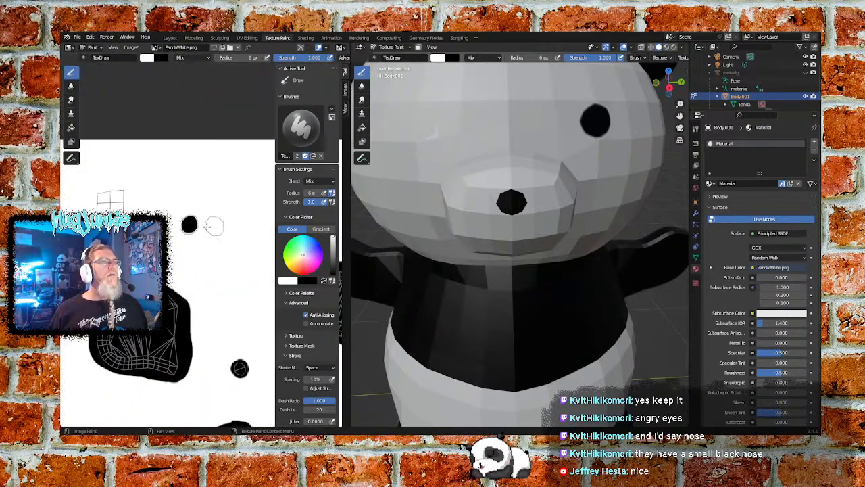
{"action": "middle_click_drag", "start_coordinate": [230, 240], "coordinate": [202, 239]}
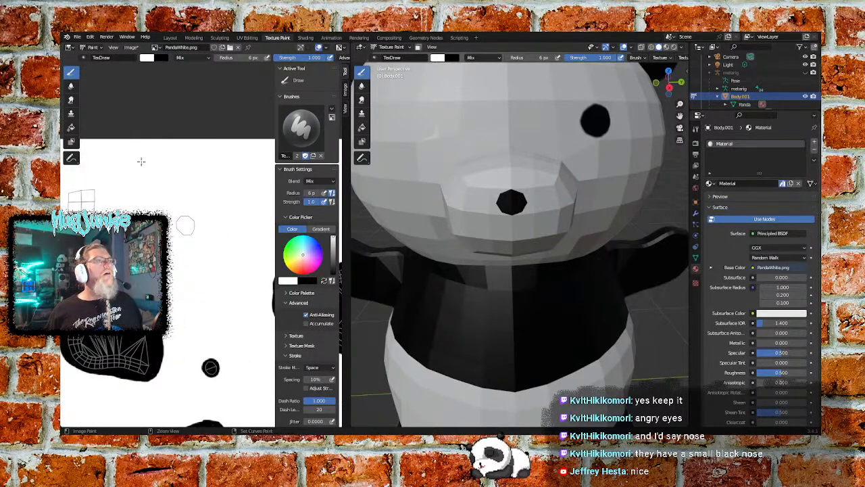
{"action": "scroll", "coordinate": [180, 221], "scroll_direction": "up", "scroll_amount": 1}
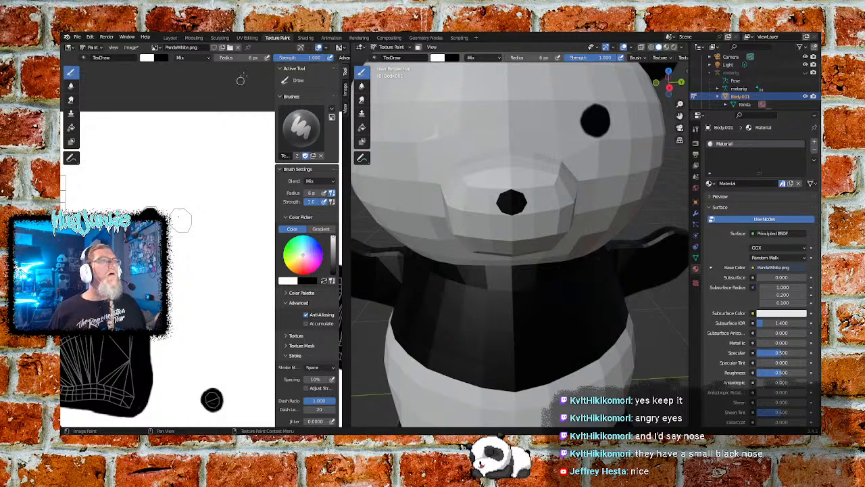
{"action": "left_click", "coordinate": [247, 37]}
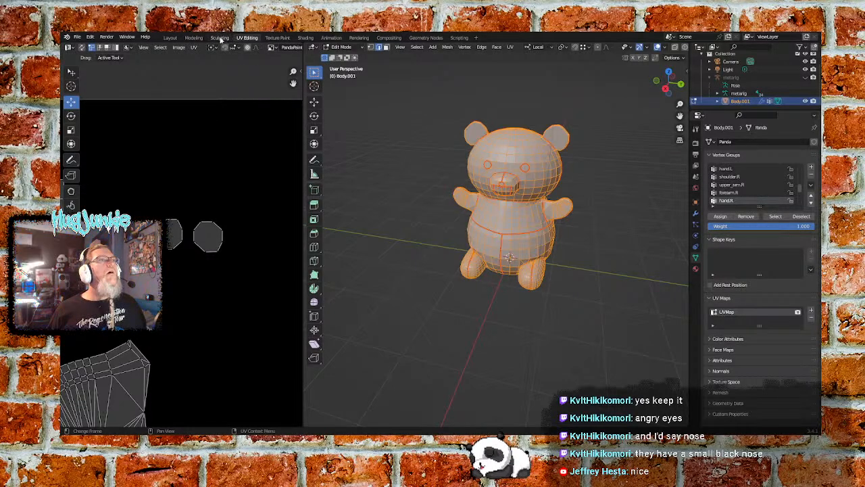
{"action": "left_click", "coordinate": [119, 59]}
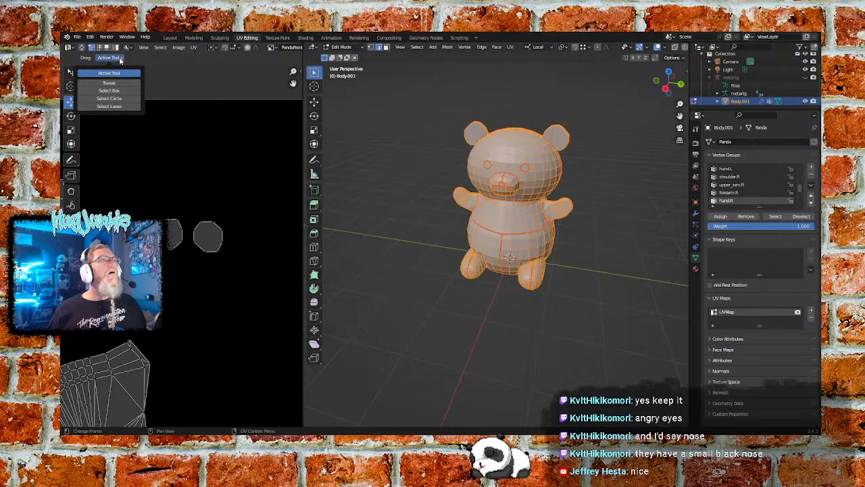
{"action": "left_click", "coordinate": [109, 90]}
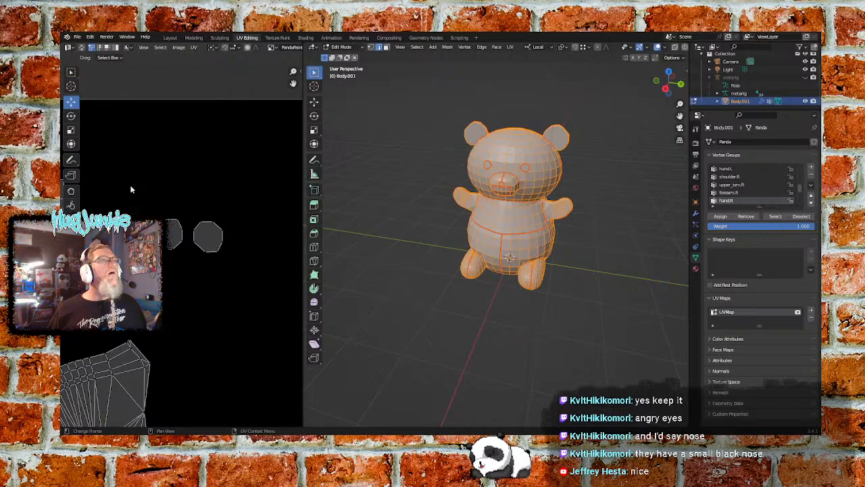
{"action": "left_click", "coordinate": [154, 240]}
{"action": "left_click", "coordinate": [217, 238]}
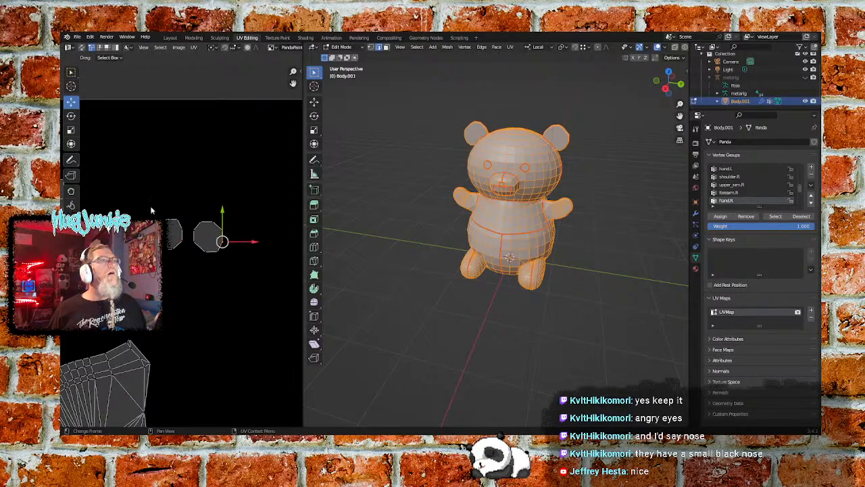
{"action": "left_click_drag", "start_coordinate": [143, 202], "coordinate": [228, 250]}
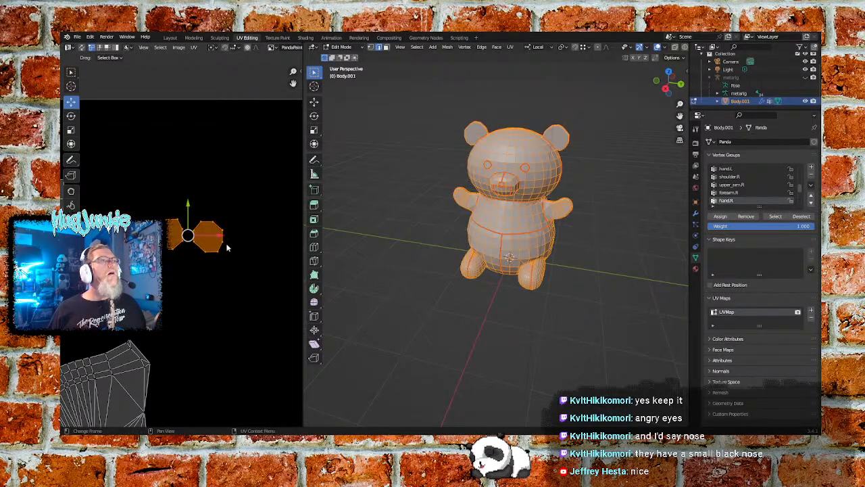
Step: Enlarge both eye islands and shift them sideways in the UV layout, then clear the selection
{"action": "key", "text": "s"}
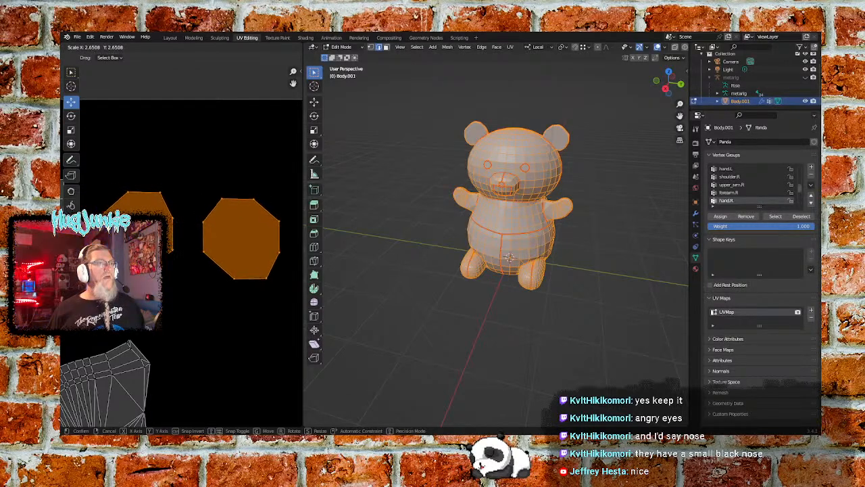
{"action": "left_click", "coordinate": [235, 313]}
{"action": "scroll", "coordinate": [232, 314], "scroll_direction": "down", "scroll_amount": 4}
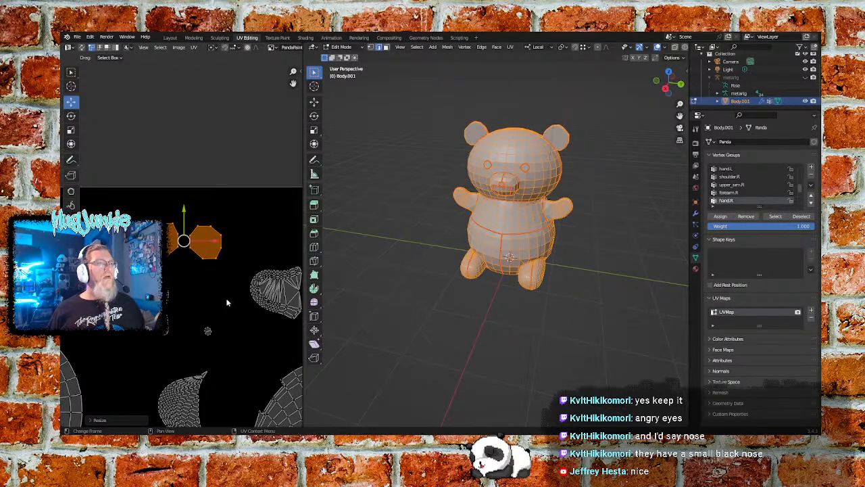
{"action": "key", "text": "g"}
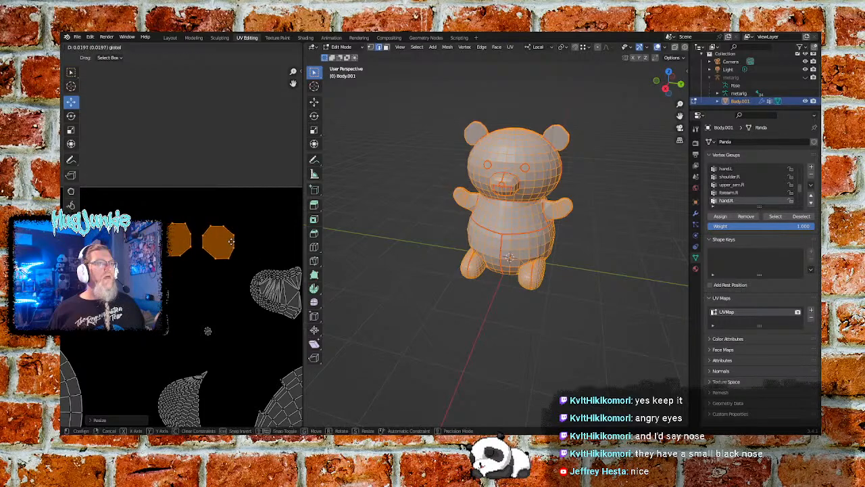
{"action": "left_click", "coordinate": [250, 241]}
{"action": "key", "text": "s"}
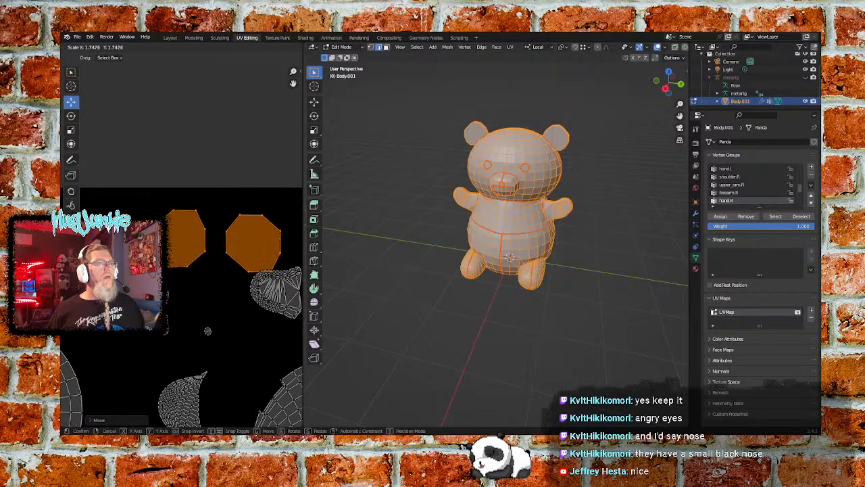
{"action": "left_click", "coordinate": [228, 251]}
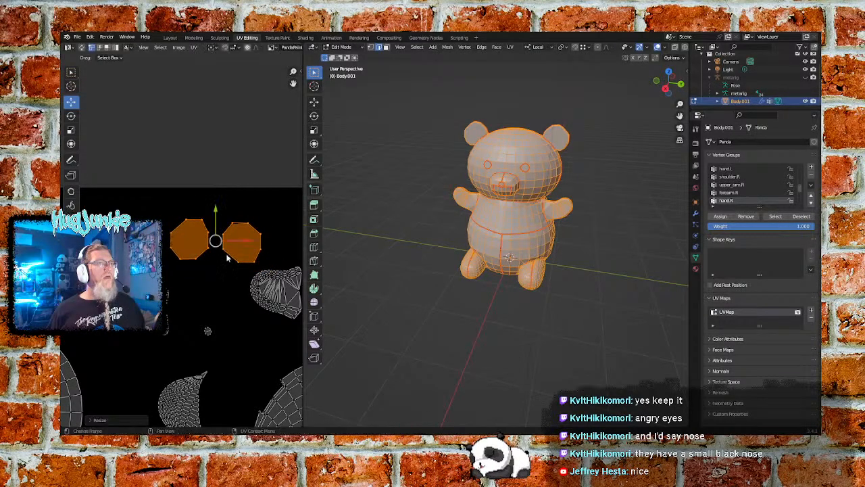
{"action": "left_click", "coordinate": [215, 276]}
Step: Move the small rectangular UV island beside the eyes down to the free space below the neighbouring body island, and clear the selection
{"action": "middle_click_drag", "start_coordinate": [204, 290], "coordinate": [238, 254]}
{"action": "middle_click_drag", "start_coordinate": [168, 234], "coordinate": [202, 255]}
{"action": "left_click_drag", "start_coordinate": [216, 191], "coordinate": [183, 238]}
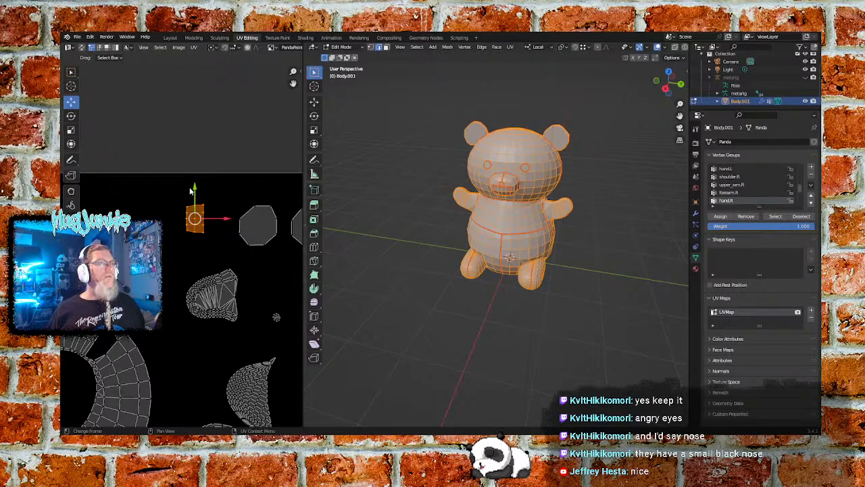
{"action": "left_click_drag", "start_coordinate": [192, 191], "coordinate": [183, 340]}
{"action": "left_click", "coordinate": [187, 239]}
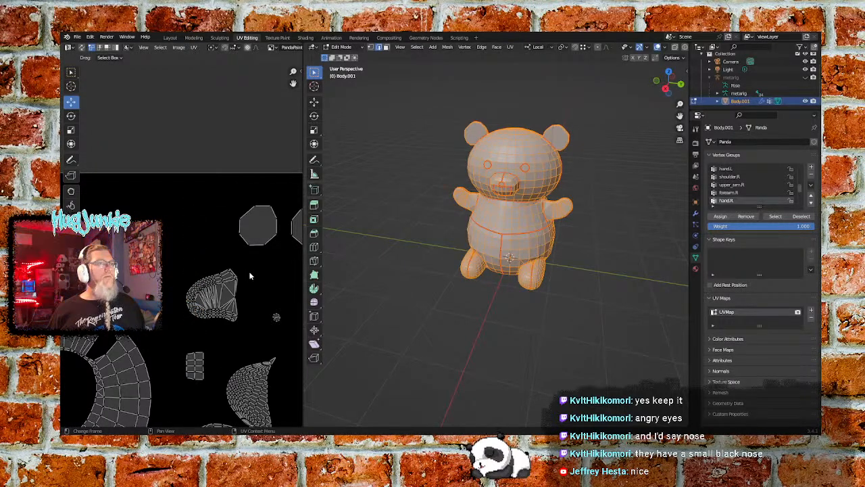
Step: Box-select both eye islands and move them left and slightly up into the freed space
{"action": "middle_click_drag", "start_coordinate": [257, 271], "coordinate": [196, 282]}
{"action": "middle_click_drag", "start_coordinate": [152, 263], "coordinate": [201, 278]}
{"action": "left_click_drag", "start_coordinate": [272, 215], "coordinate": [176, 277]}
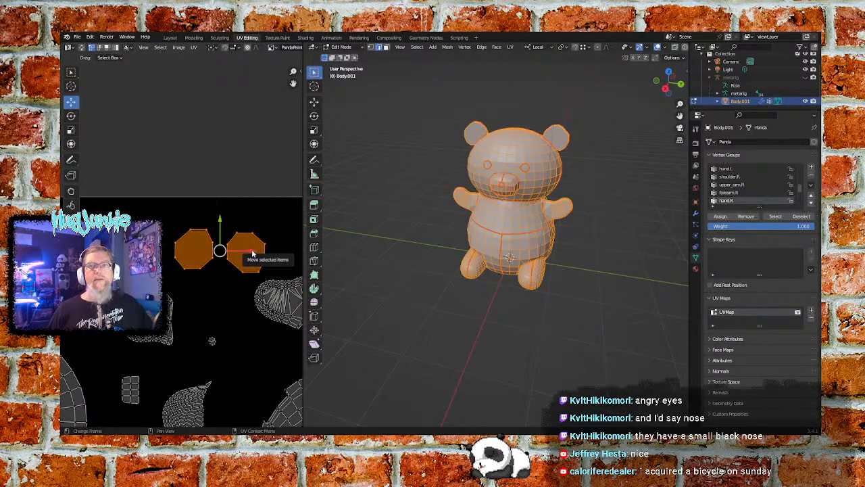
{"action": "left_click_drag", "start_coordinate": [253, 254], "coordinate": [217, 254]}
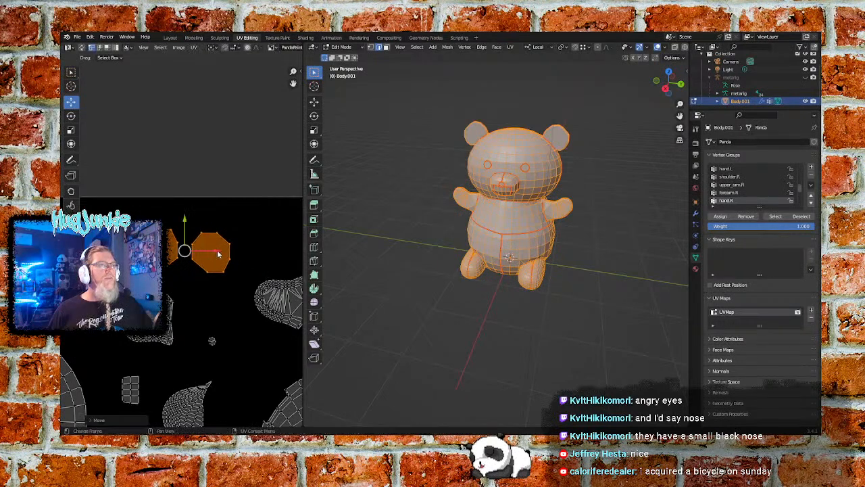
{"action": "left_click_drag", "start_coordinate": [184, 221], "coordinate": [185, 209]}
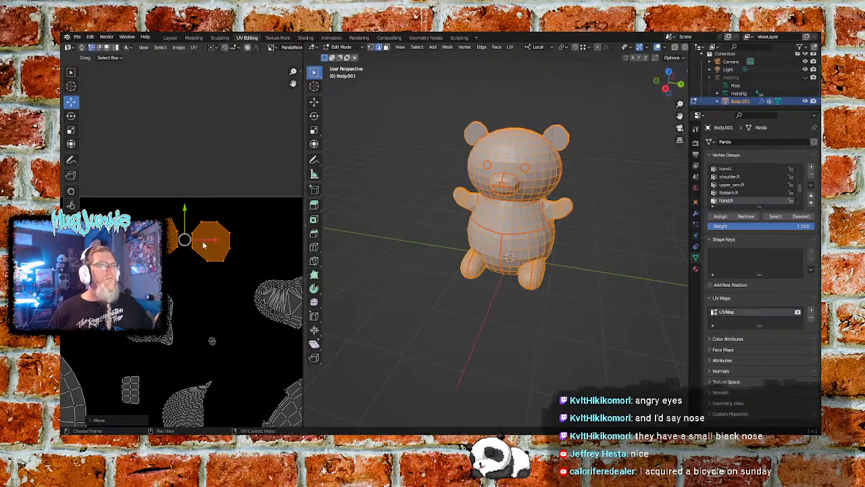
Step: Scale both eye islands up by about 1.4 times and clear the selection
{"action": "key", "text": "s"}
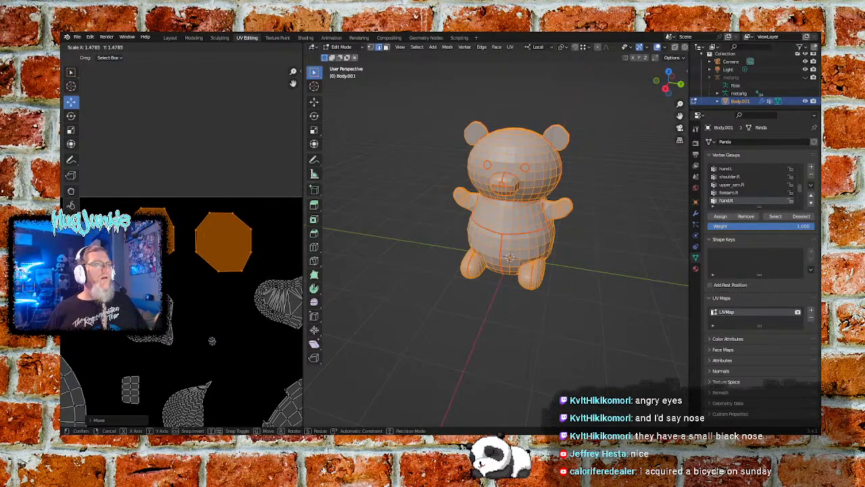
{"action": "left_click", "coordinate": [191, 149]}
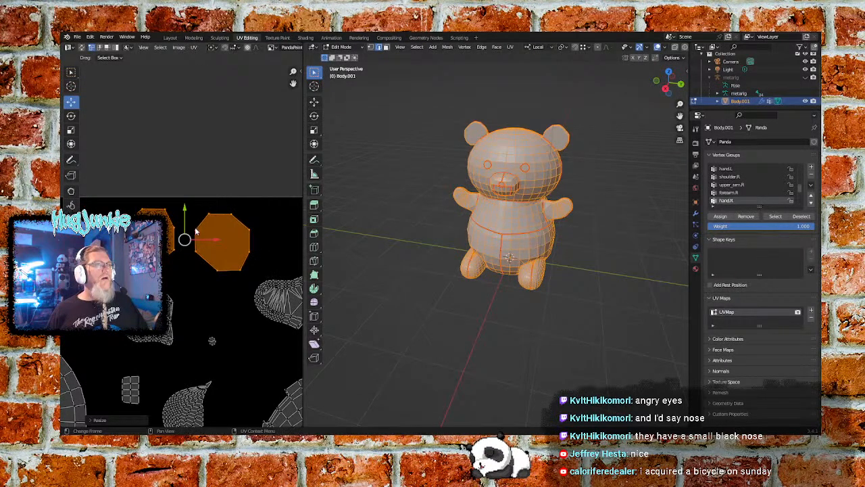
{"action": "left_click", "coordinate": [192, 151]}
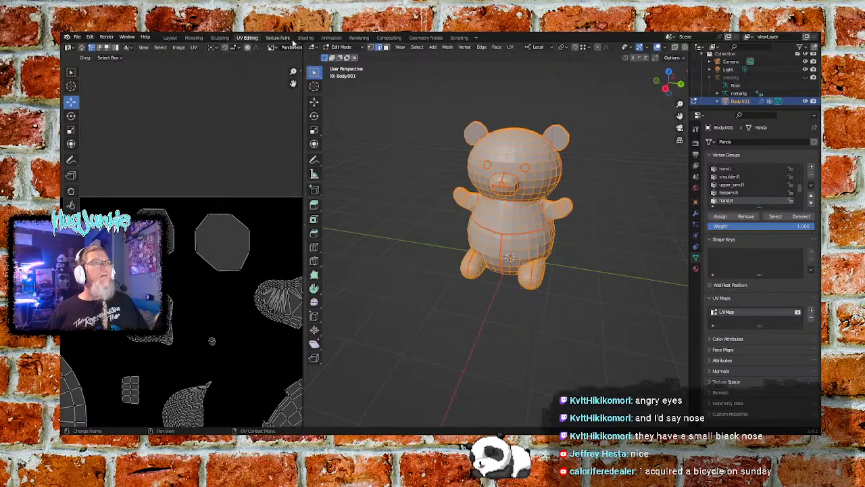
Step: Paint white over the leftover black spot between the enlarged eye islands on the texture
{"action": "left_click", "coordinate": [277, 38]}
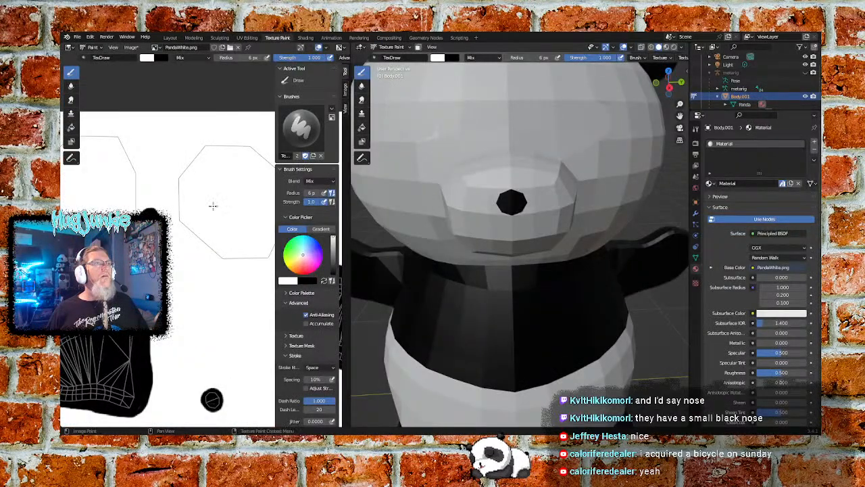
{"action": "middle_click_drag", "start_coordinate": [163, 221], "coordinate": [200, 241]}
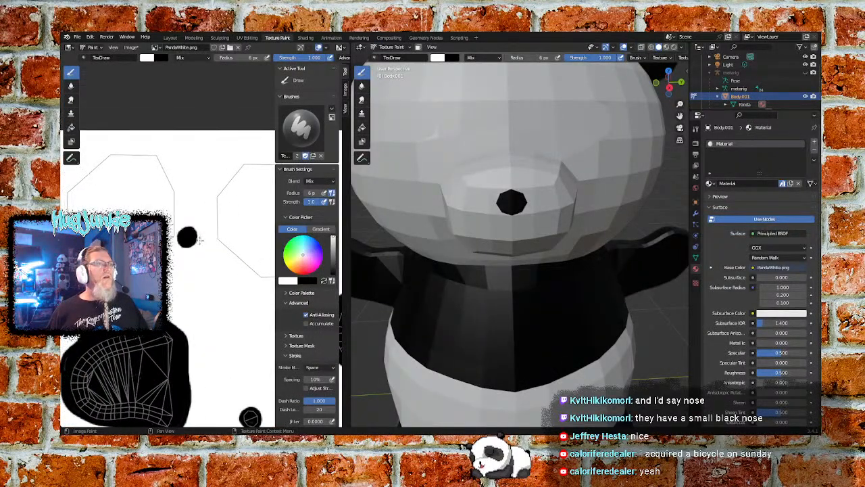
{"action": "scroll", "coordinate": [199, 241], "scroll_direction": "up", "scroll_amount": 2}
{"action": "left_click_drag", "start_coordinate": [174, 219], "coordinate": [185, 221]}
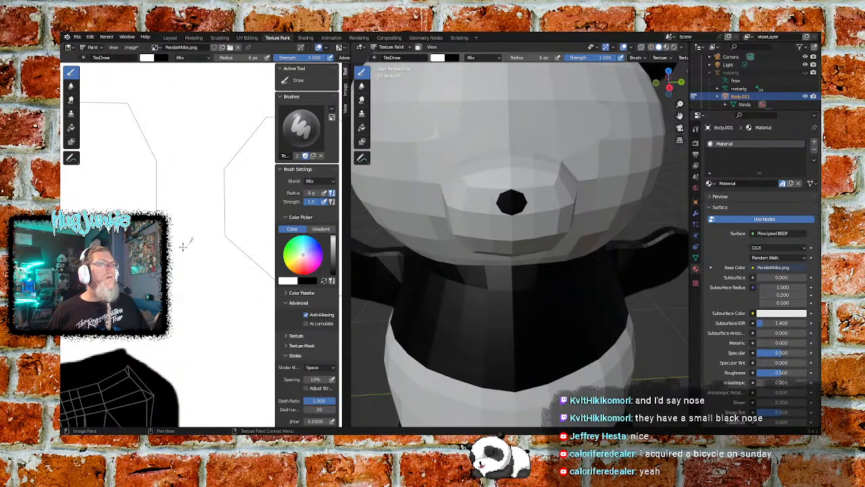
{"action": "scroll", "coordinate": [190, 231], "scroll_direction": "down", "scroll_amount": 3}
{"action": "middle_click_drag", "start_coordinate": [202, 233], "coordinate": [167, 239]}
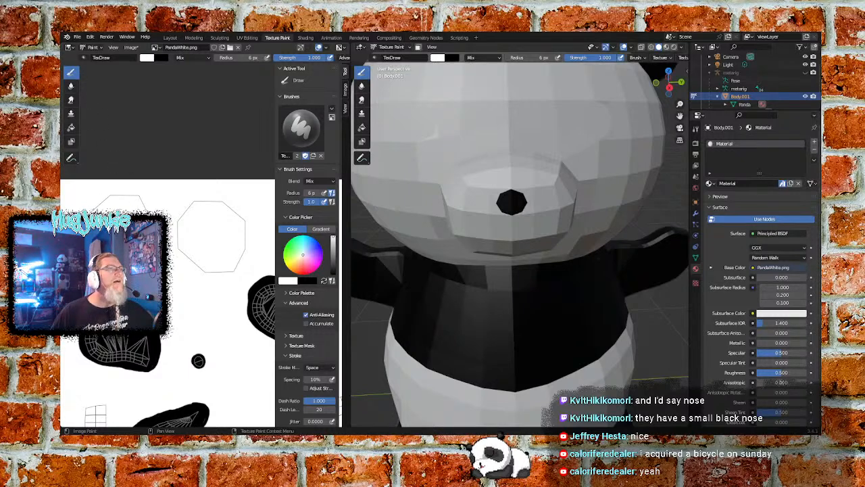
Step: Outline both eye islands with a black Draw stroke and fill the enclosed area with black
{"action": "left_click_drag", "start_coordinate": [334, 243], "coordinate": [334, 277]}
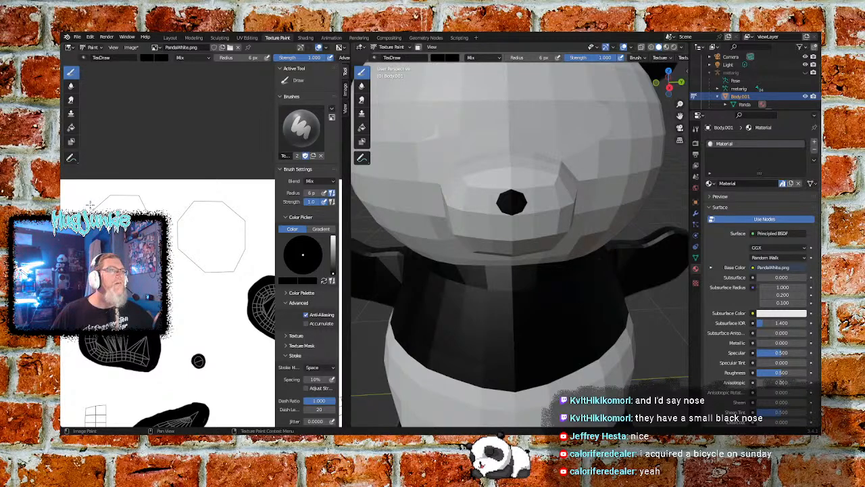
{"action": "scroll", "coordinate": [90, 205], "scroll_direction": "up", "scroll_amount": 4}
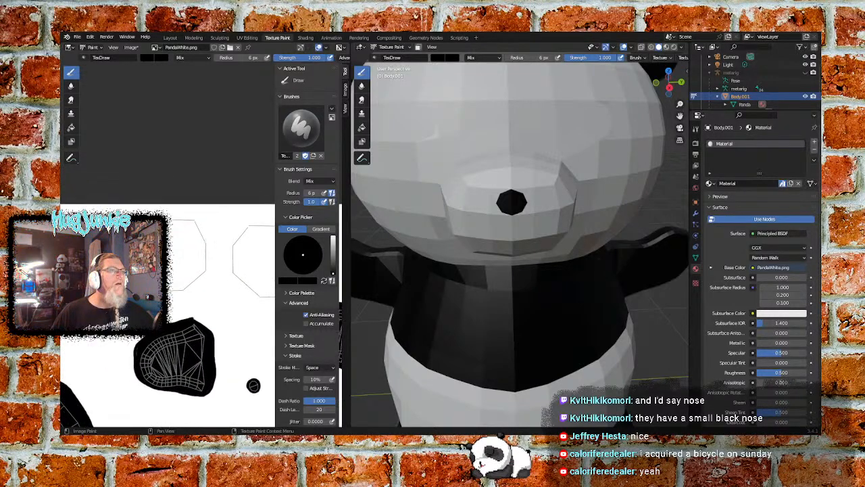
{"action": "scroll", "coordinate": [176, 242], "scroll_direction": "up", "scroll_amount": 2}
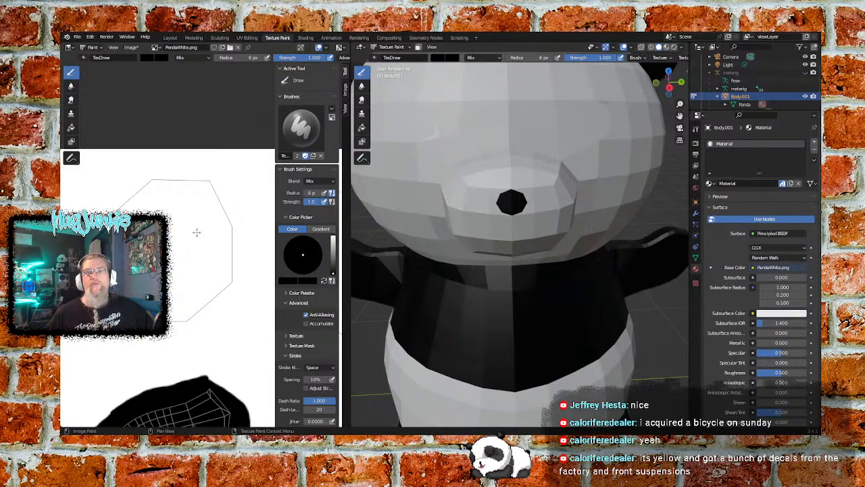
{"action": "scroll", "coordinate": [223, 246], "scroll_direction": "down", "scroll_amount": 2}
{"action": "middle_click_drag", "start_coordinate": [235, 249], "coordinate": [178, 260]}
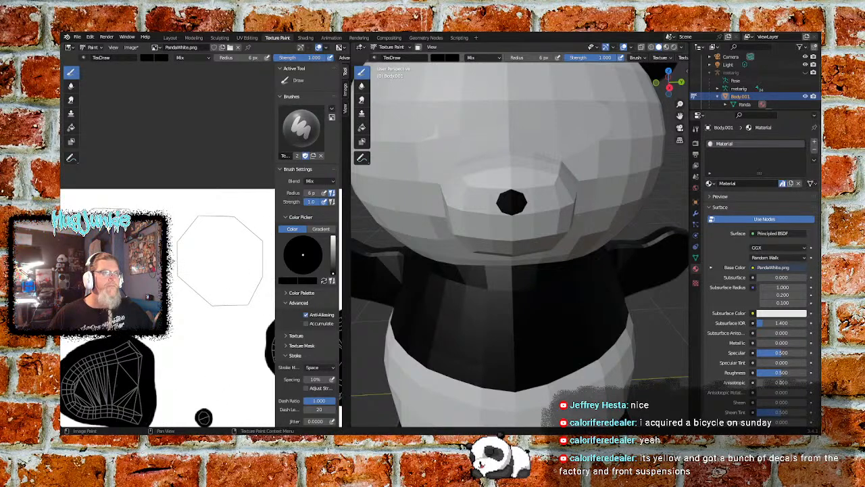
{"action": "scroll", "coordinate": [176, 260], "scroll_direction": "down", "scroll_amount": 1}
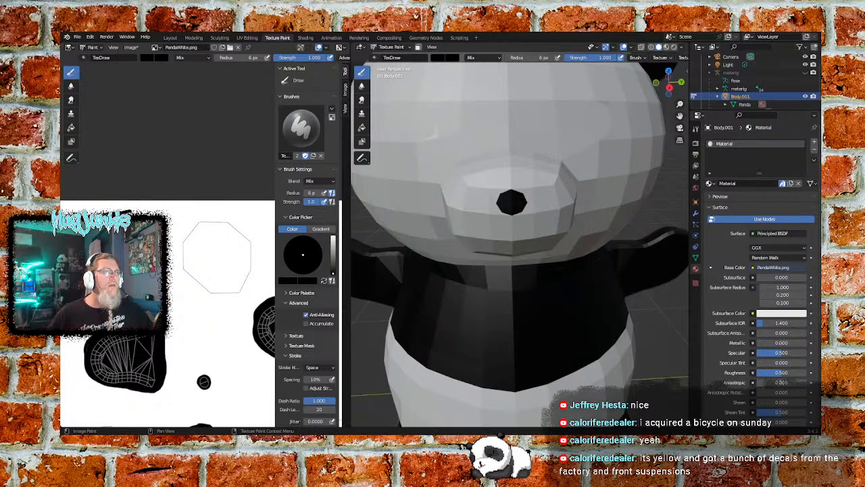
{"action": "mouse_move", "coordinate": [190, 301]}
{"action": "left_mouse_down"}
{"action": "mouse_move", "coordinate": [234, 299]}
{"action": "mouse_move", "coordinate": [260, 273]}
{"action": "mouse_move", "coordinate": [249, 227]}
{"action": "mouse_move", "coordinate": [192, 213]}
{"action": "left_mouse_up"}
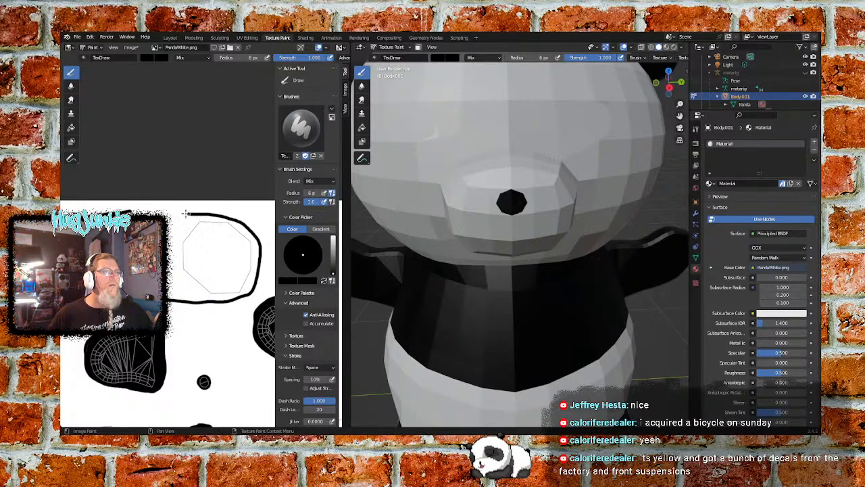
{"action": "left_click", "coordinate": [71, 127]}
{"action": "left_click", "coordinate": [216, 257]}
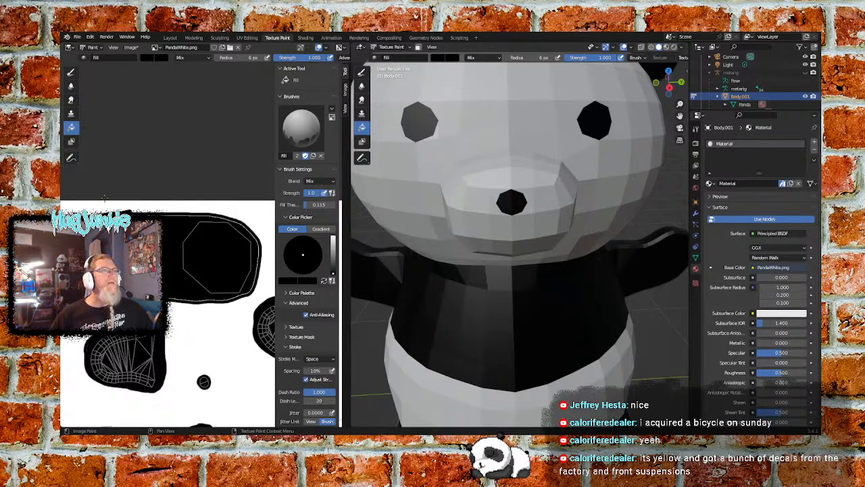
Step: Switch to the Draw brush in white and paint over the excess black along the left eye island's upper edge
{"action": "left_click", "coordinate": [71, 72]}
{"action": "scroll", "coordinate": [181, 250], "scroll_direction": "up", "scroll_amount": 3}
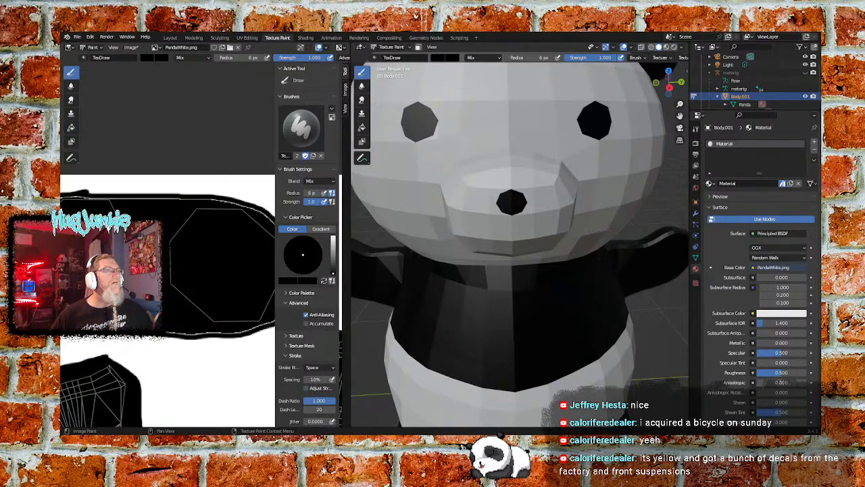
{"action": "scroll", "coordinate": [181, 250], "scroll_direction": "down", "scroll_amount": 2}
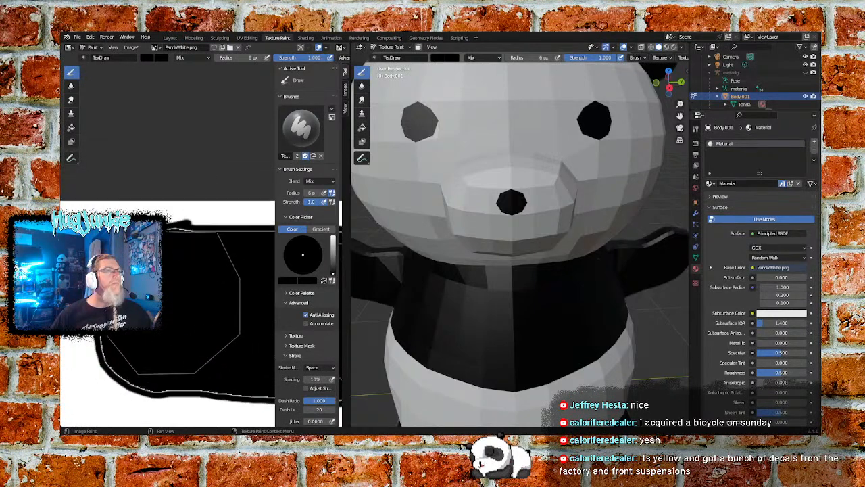
{"action": "left_click_drag", "start_coordinate": [333, 257], "coordinate": [333, 233]}
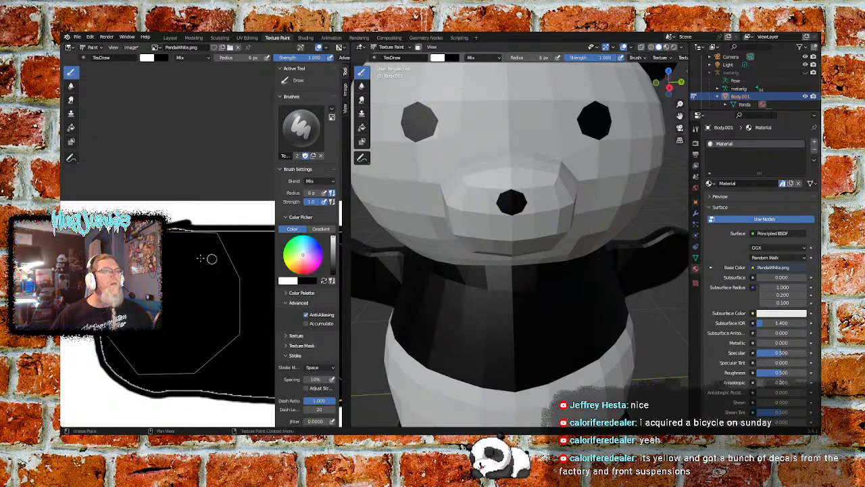
{"action": "scroll", "coordinate": [181, 257], "scroll_direction": "up", "scroll_amount": 2}
{"action": "middle_click_drag", "start_coordinate": [137, 249], "coordinate": [189, 278]}
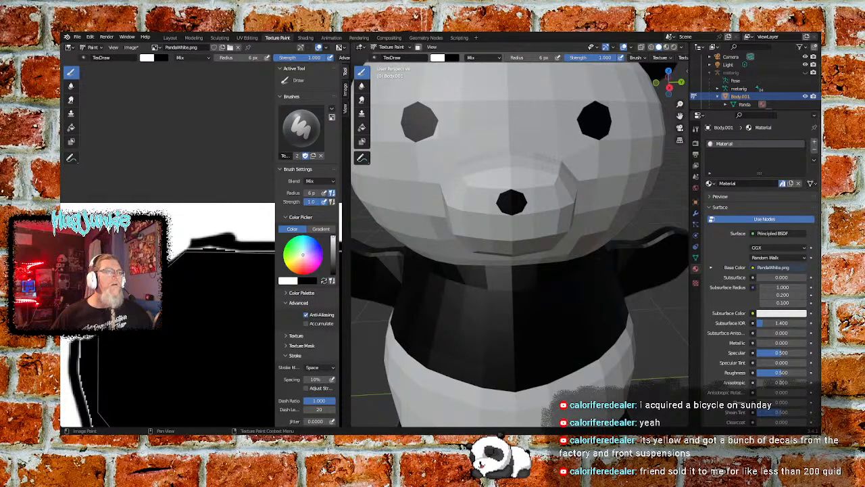
{"action": "left_click_drag", "start_coordinate": [185, 254], "coordinate": [193, 243]}
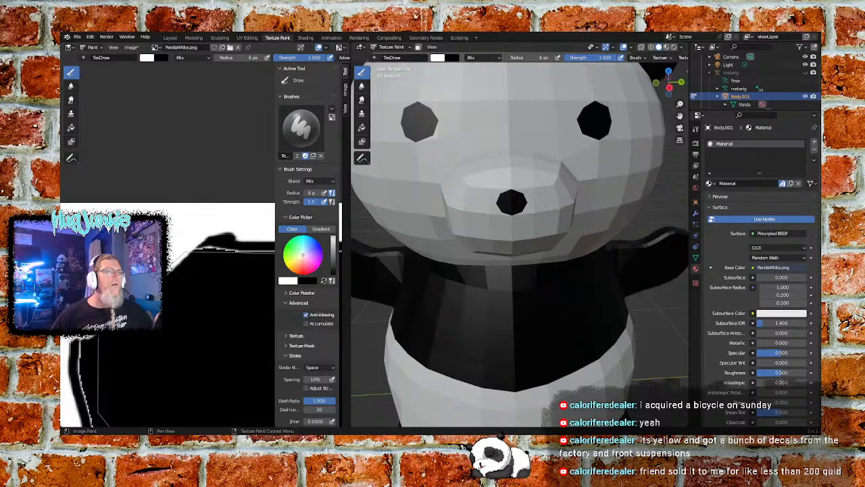
{"action": "middle_click_drag", "start_coordinate": [188, 284], "coordinate": [90, 315]}
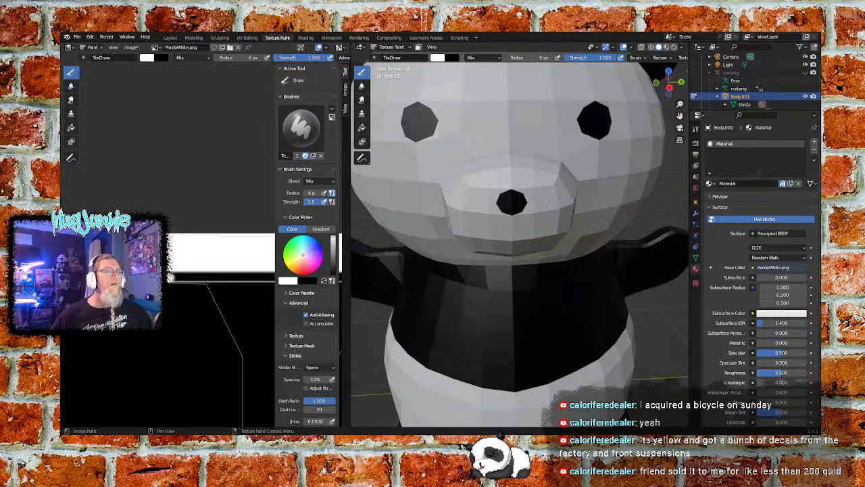
{"action": "mouse_move", "coordinate": [170, 278]}
{"action": "left_mouse_down"}
{"action": "mouse_move", "coordinate": [234, 283]}
{"action": "mouse_move", "coordinate": [203, 280]}
{"action": "left_mouse_up"}
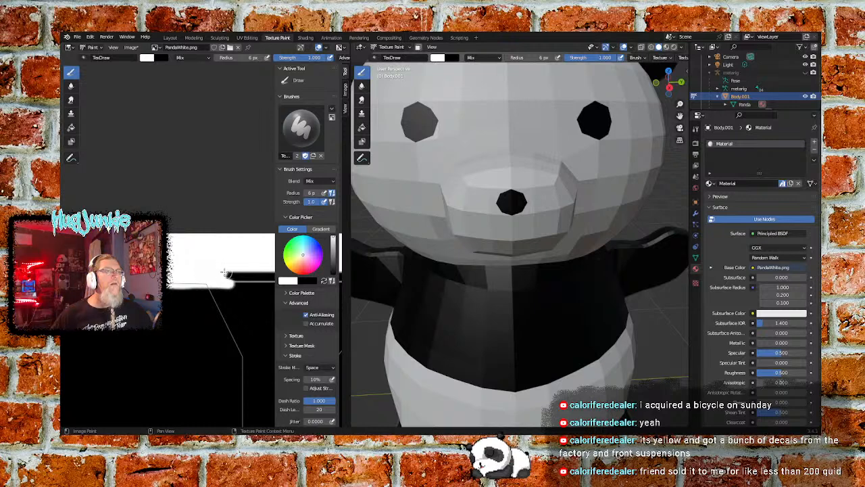
Step: Paint white over the excess black along the right eye island's upper edge and upper-right corner
{"action": "middle_click_drag", "start_coordinate": [225, 295], "coordinate": [98, 286]}
{"action": "middle_click_drag", "start_coordinate": [197, 288], "coordinate": [130, 284]}
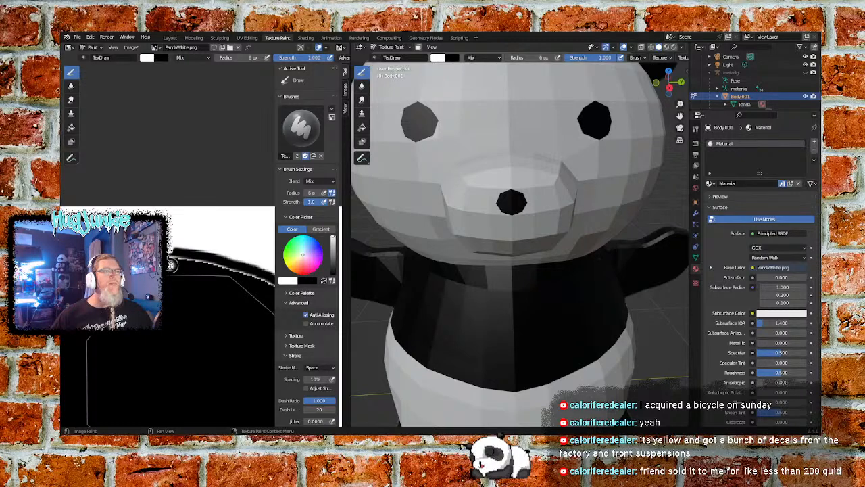
{"action": "mouse_move", "coordinate": [172, 264]}
{"action": "left_mouse_down"}
{"action": "mouse_move", "coordinate": [215, 256]}
{"action": "mouse_move", "coordinate": [244, 267]}
{"action": "mouse_move", "coordinate": [229, 271]}
{"action": "mouse_move", "coordinate": [260, 267]}
{"action": "left_mouse_up"}
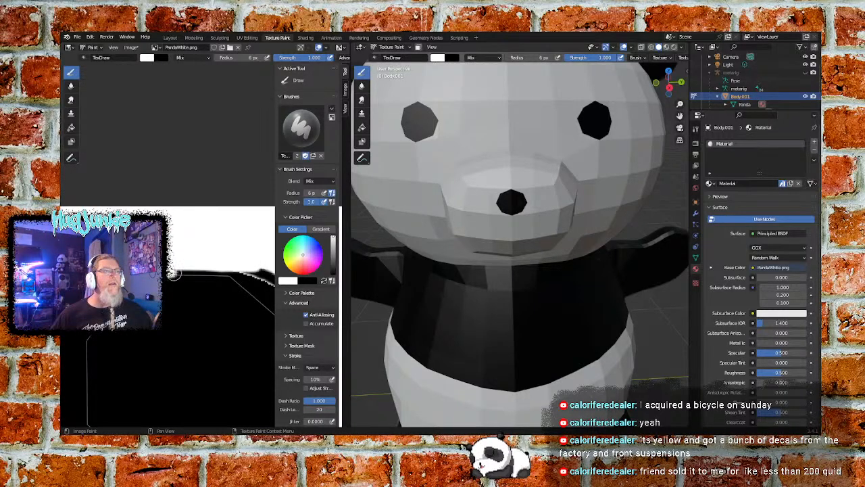
{"action": "mouse_move", "coordinate": [184, 272]}
{"action": "left_mouse_down"}
{"action": "mouse_move", "coordinate": [256, 276]}
{"action": "mouse_move", "coordinate": [238, 270]}
{"action": "left_mouse_up"}
{"action": "scroll", "coordinate": [238, 270], "scroll_direction": "up", "scroll_amount": 2}
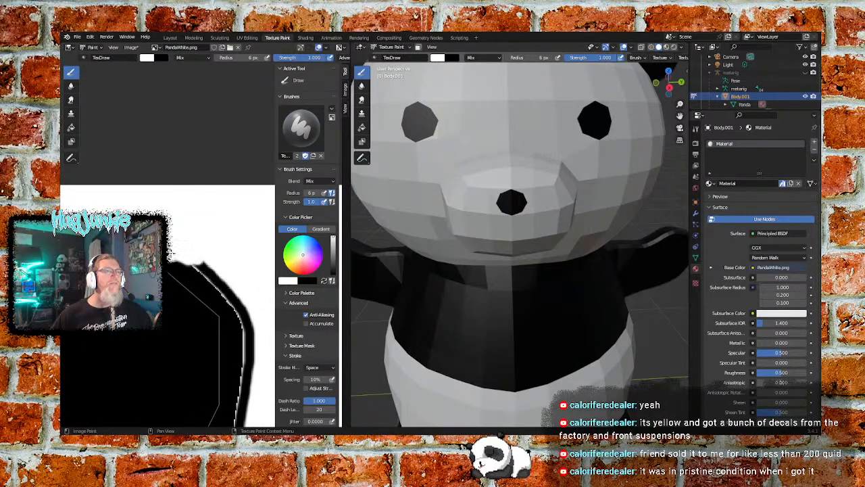
{"action": "middle_click_drag", "start_coordinate": [183, 266], "coordinate": [136, 232]}
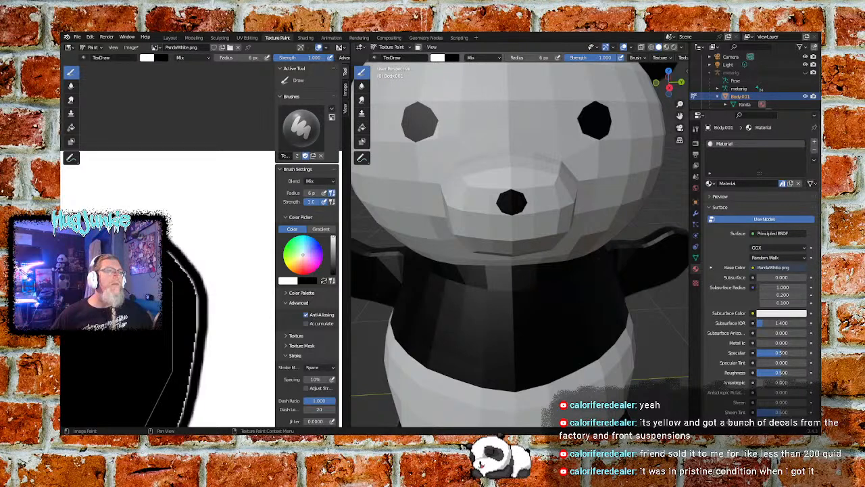
{"action": "mouse_move", "coordinate": [180, 305]}
{"action": "left_mouse_down"}
{"action": "mouse_move", "coordinate": [207, 315]}
{"action": "mouse_move", "coordinate": [174, 284]}
{"action": "mouse_move", "coordinate": [212, 299]}
{"action": "mouse_move", "coordinate": [197, 270]}
{"action": "left_mouse_up"}
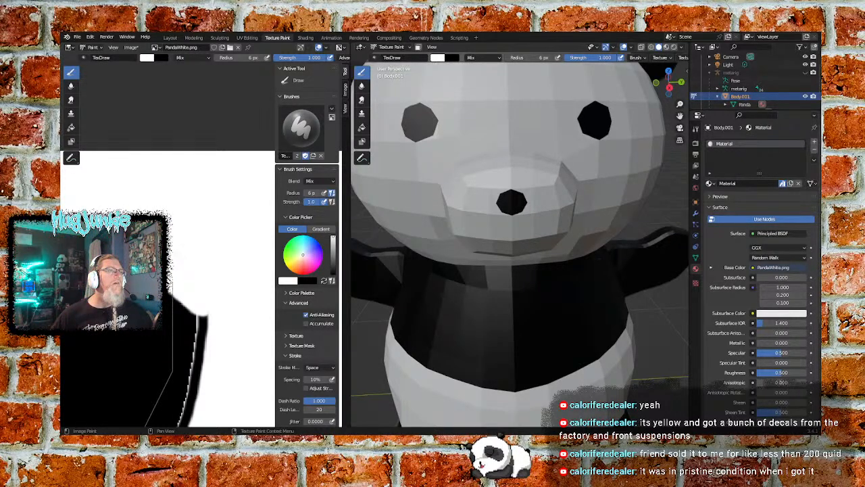
Step: Trim the right eye island's right edge with white and erase the detached black strip beside it
{"action": "middle_click_drag", "start_coordinate": [196, 291], "coordinate": [196, 203]}
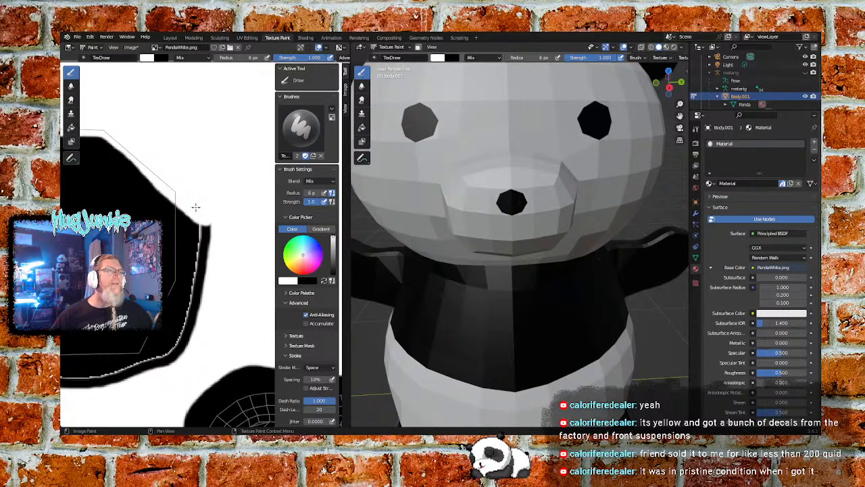
{"action": "mouse_move", "coordinate": [176, 197]}
{"action": "left_mouse_down"}
{"action": "mouse_move", "coordinate": [166, 372]}
{"action": "mouse_move", "coordinate": [186, 322]}
{"action": "mouse_move", "coordinate": [181, 307]}
{"action": "left_mouse_up"}
{"action": "mouse_move", "coordinate": [191, 237]}
{"action": "left_mouse_down"}
{"action": "mouse_move", "coordinate": [189, 223]}
{"action": "mouse_move", "coordinate": [184, 230]}
{"action": "left_mouse_up"}
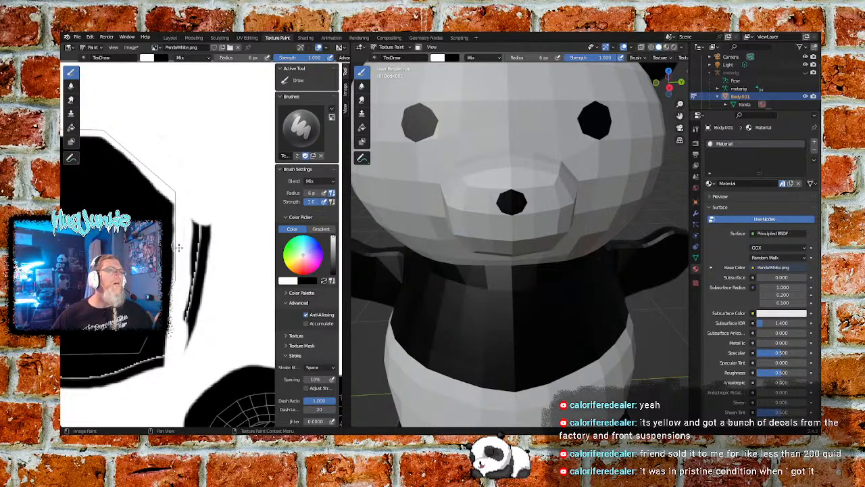
{"action": "mouse_move", "coordinate": [183, 278]}
{"action": "left_mouse_down"}
{"action": "mouse_move", "coordinate": [191, 334]}
{"action": "mouse_move", "coordinate": [193, 223]}
{"action": "mouse_move", "coordinate": [198, 271]}
{"action": "mouse_move", "coordinate": [197, 247]}
{"action": "mouse_move", "coordinate": [205, 255]}
{"action": "left_mouse_up"}
{"action": "middle_click_drag", "start_coordinate": [188, 283], "coordinate": [223, 254]}
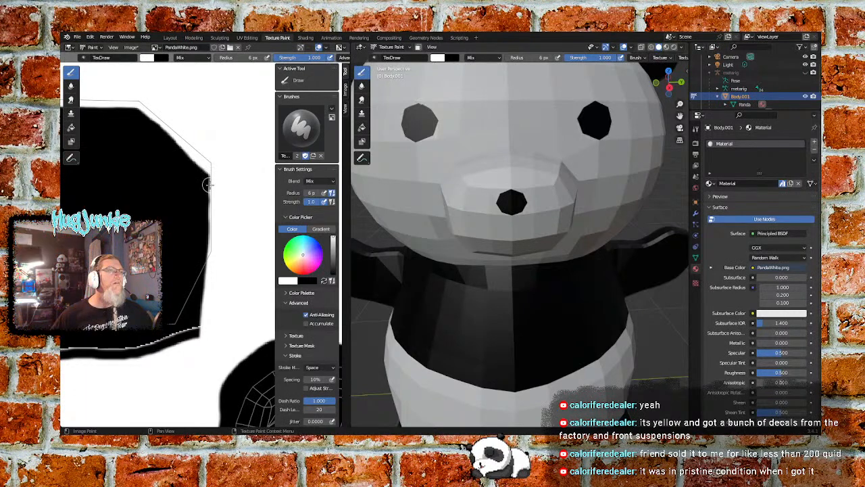
Step: Refine the right eye island's right side and lower-right corner with white strokes just inside the UV outline
{"action": "scroll", "coordinate": [219, 201], "scroll_direction": "up", "scroll_amount": 1}
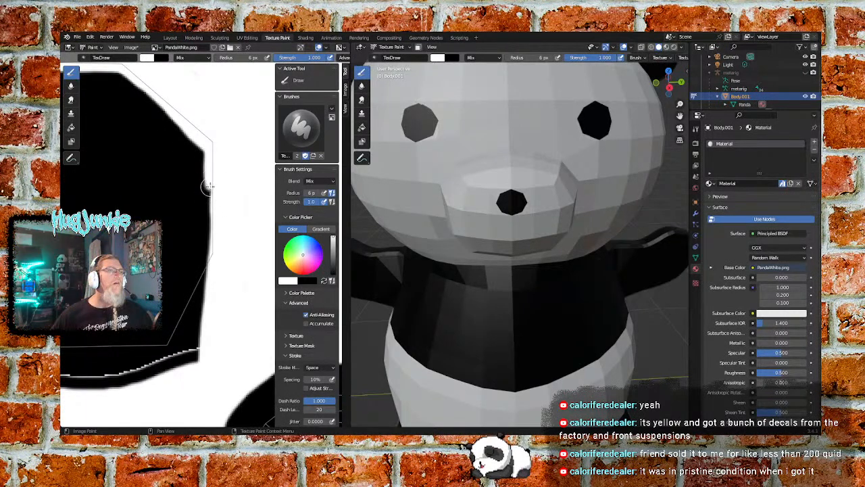
{"action": "mouse_move", "coordinate": [208, 209]}
{"action": "left_mouse_down"}
{"action": "mouse_move", "coordinate": [200, 277]}
{"action": "mouse_move", "coordinate": [203, 263]}
{"action": "left_mouse_up"}
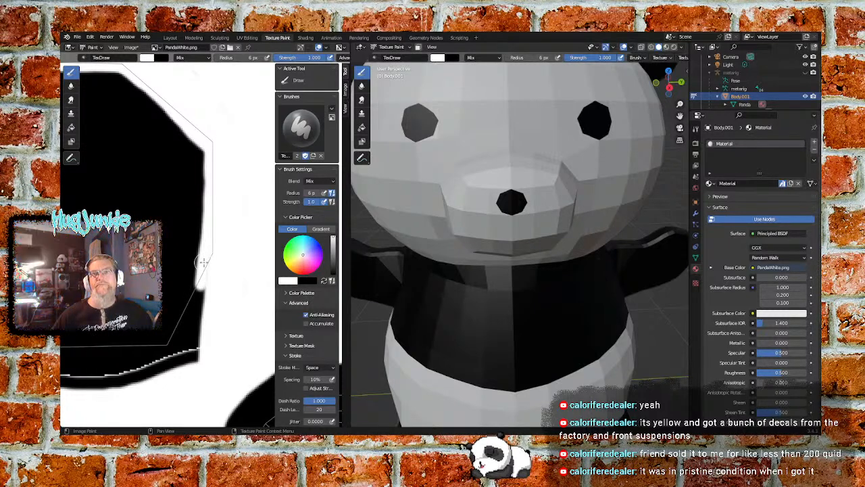
{"action": "middle_click_drag", "start_coordinate": [212, 329], "coordinate": [231, 272]}
{"action": "mouse_move", "coordinate": [185, 341]}
{"action": "left_mouse_down"}
{"action": "mouse_move", "coordinate": [220, 307]}
{"action": "mouse_move", "coordinate": [183, 330]}
{"action": "mouse_move", "coordinate": [201, 283]}
{"action": "mouse_move", "coordinate": [166, 338]}
{"action": "mouse_move", "coordinate": [179, 327]}
{"action": "left_mouse_up"}
{"action": "left_click_drag", "start_coordinate": [210, 235], "coordinate": [173, 319]}
{"action": "left_click_drag", "start_coordinate": [209, 251], "coordinate": [199, 295]}
Step: Paint white over the excess black below the right eye island, following its bottom edge
{"action": "middle_click_drag", "start_coordinate": [177, 322], "coordinate": [218, 312]}
{"action": "mouse_move", "coordinate": [172, 335]}
{"action": "left_mouse_down"}
{"action": "mouse_move", "coordinate": [183, 332]}
{"action": "mouse_move", "coordinate": [169, 324]}
{"action": "mouse_move", "coordinate": [212, 324]}
{"action": "mouse_move", "coordinate": [203, 308]}
{"action": "mouse_move", "coordinate": [178, 310]}
{"action": "mouse_move", "coordinate": [238, 301]}
{"action": "mouse_move", "coordinate": [186, 307]}
{"action": "left_mouse_up"}
{"action": "mouse_move", "coordinate": [137, 338]}
{"action": "middle_mouse_down"}
{"action": "mouse_move", "coordinate": [204, 339]}
{"action": "mouse_move", "coordinate": [130, 363]}
{"action": "middle_mouse_up"}
{"action": "mouse_move", "coordinate": [224, 280]}
{"action": "left_mouse_down"}
{"action": "mouse_move", "coordinate": [200, 325]}
{"action": "mouse_move", "coordinate": [188, 329]}
{"action": "mouse_move", "coordinate": [245, 247]}
{"action": "left_mouse_up"}
{"action": "mouse_move", "coordinate": [163, 359]}
{"action": "middle_mouse_down"}
{"action": "mouse_move", "coordinate": [221, 330]}
{"action": "mouse_move", "coordinate": [212, 338]}
{"action": "middle_mouse_up"}
{"action": "left_click_drag", "start_coordinate": [224, 305], "coordinate": [162, 332]}
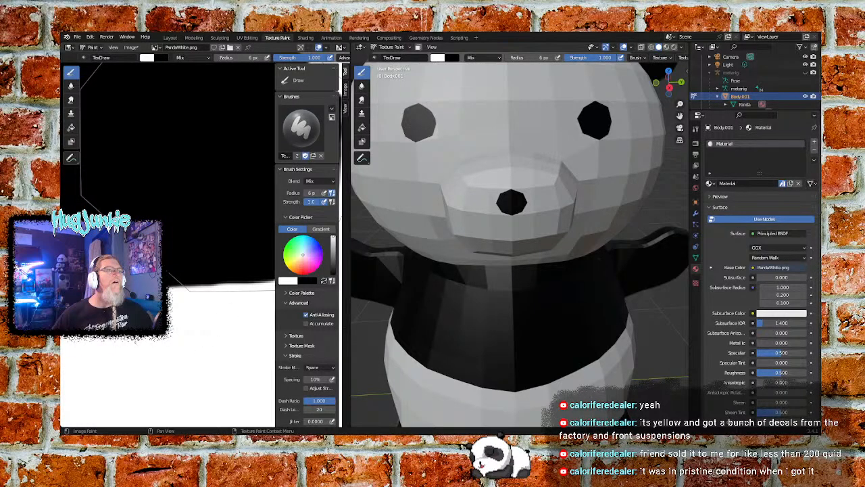
{"action": "middle_click_drag", "start_coordinate": [137, 341], "coordinate": [200, 344]}
{"action": "mouse_move", "coordinate": [155, 343]}
{"action": "left_mouse_down"}
{"action": "mouse_move", "coordinate": [203, 325]}
{"action": "mouse_move", "coordinate": [180, 315]}
{"action": "mouse_move", "coordinate": [202, 311]}
{"action": "left_mouse_up"}
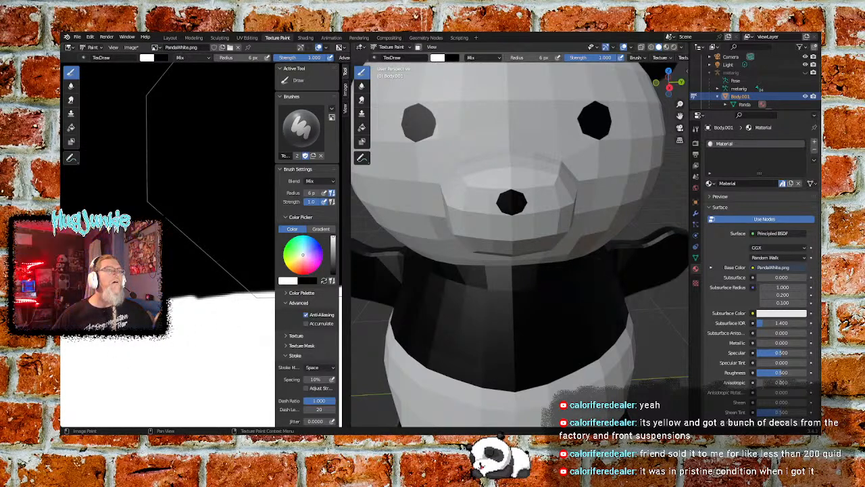
Step: Trim the left eye island's left edge with white and erase the leftover black strip outside it
{"action": "middle_click_drag", "start_coordinate": [84, 325], "coordinate": [181, 334]}
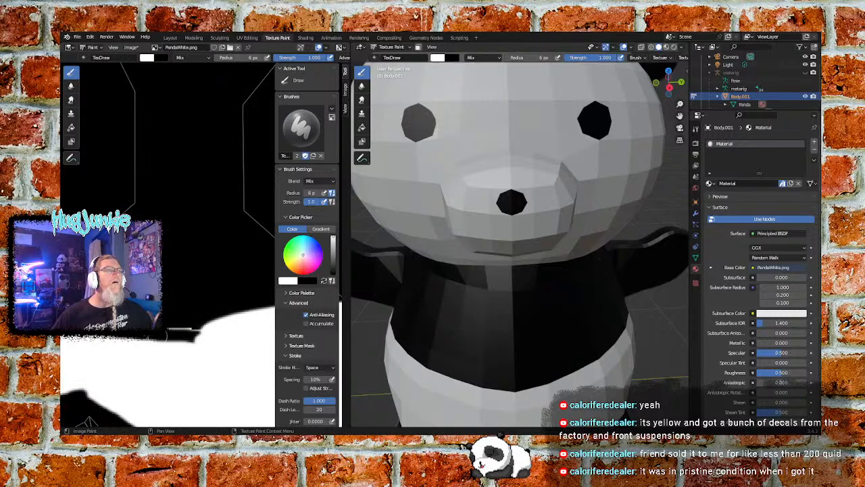
{"action": "middle_click_drag", "start_coordinate": [101, 337], "coordinate": [198, 325]}
{"action": "middle_click_drag", "start_coordinate": [118, 311], "coordinate": [204, 339]}
{"action": "middle_click_drag", "start_coordinate": [93, 298], "coordinate": [180, 340]}
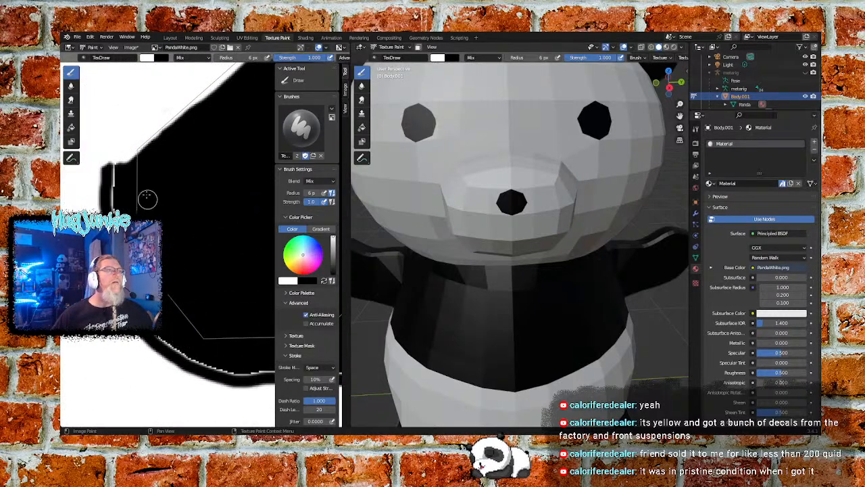
{"action": "left_click_drag", "start_coordinate": [140, 142], "coordinate": [138, 206]}
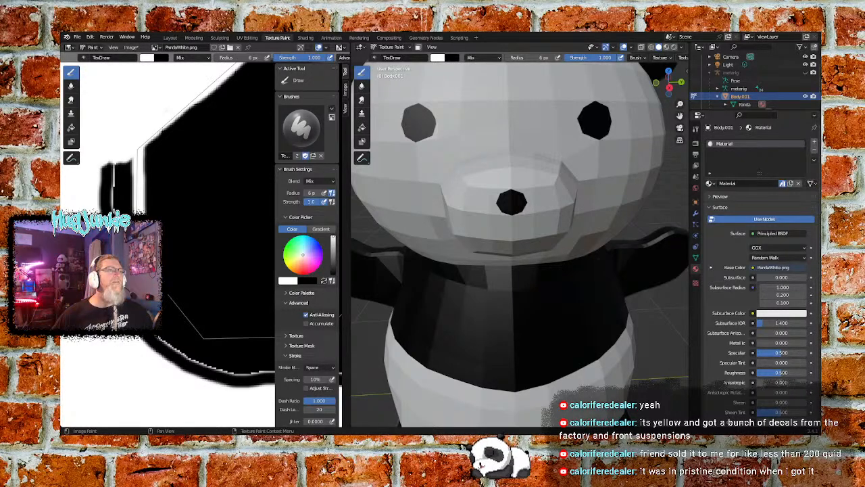
{"action": "mouse_move", "coordinate": [133, 174]}
{"action": "left_mouse_down"}
{"action": "mouse_move", "coordinate": [123, 177]}
{"action": "mouse_move", "coordinate": [106, 155]}
{"action": "mouse_move", "coordinate": [109, 177]}
{"action": "left_mouse_up"}
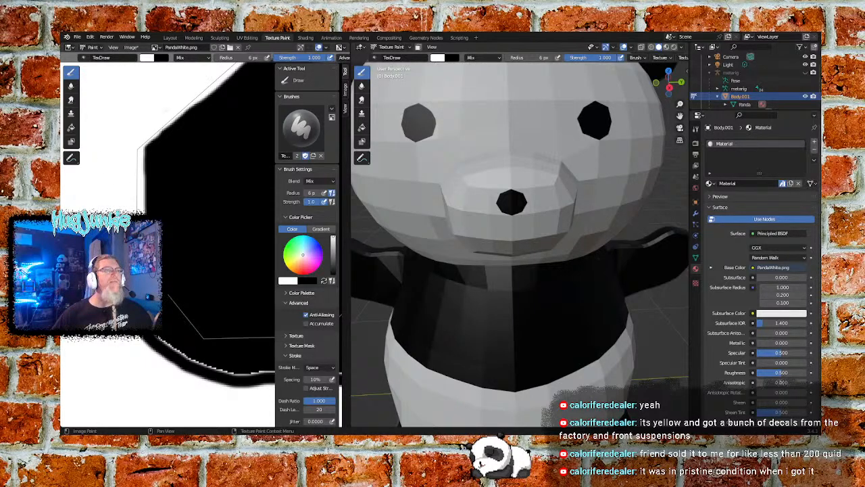
Step: Paint white over the excess black below the left eye island and along the gap towards the right eye island
{"action": "middle_click_drag", "start_coordinate": [181, 334], "coordinate": [130, 302]}
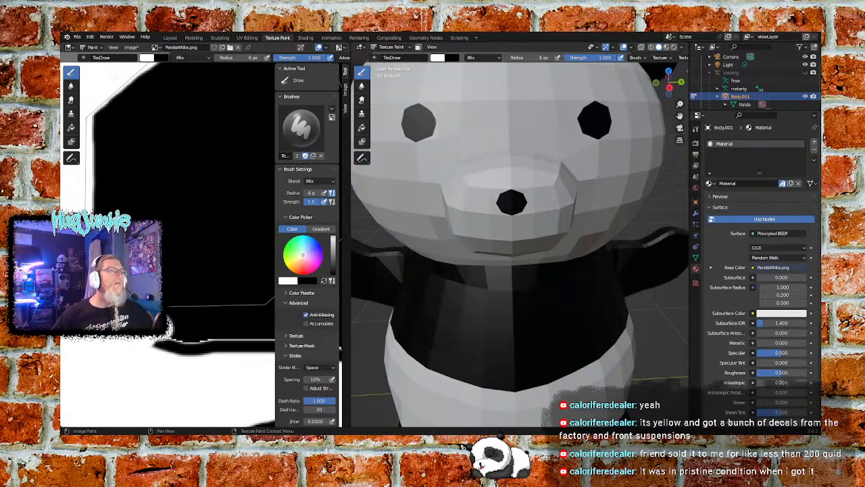
{"action": "middle_click_drag", "start_coordinate": [200, 323], "coordinate": [177, 305]}
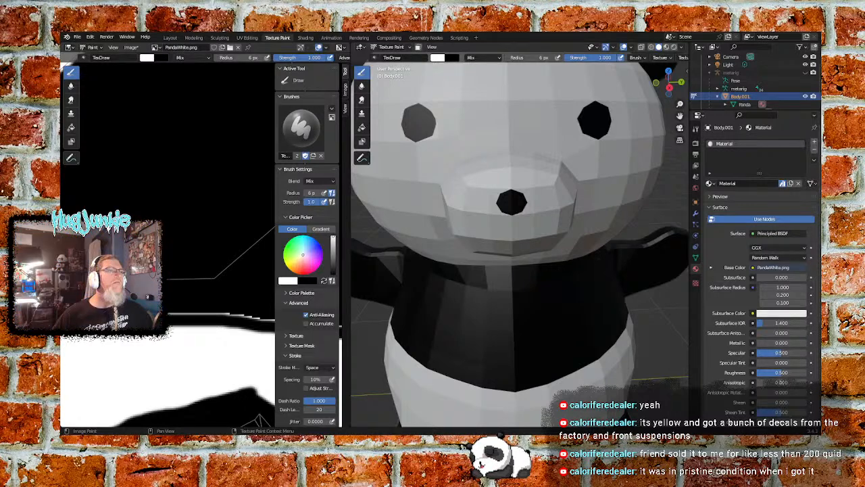
{"action": "mouse_move", "coordinate": [173, 324]}
{"action": "left_mouse_down"}
{"action": "mouse_move", "coordinate": [194, 324]}
{"action": "mouse_move", "coordinate": [181, 319]}
{"action": "mouse_move", "coordinate": [190, 310]}
{"action": "mouse_move", "coordinate": [227, 322]}
{"action": "left_mouse_up"}
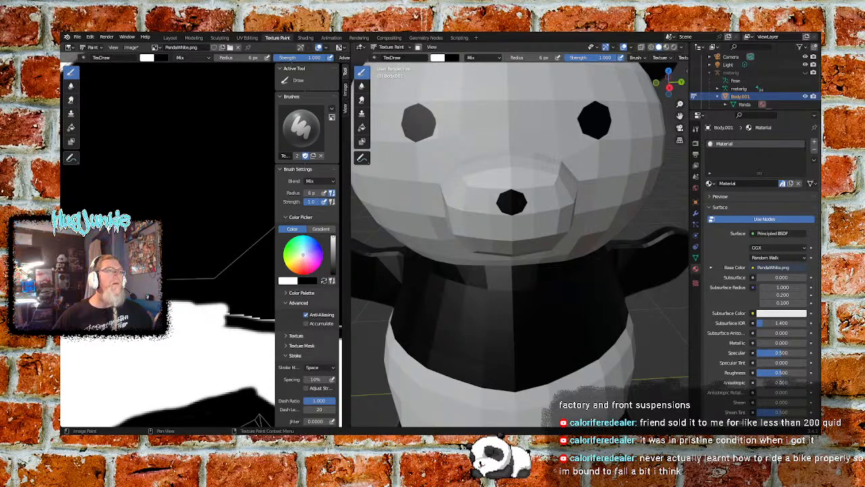
{"action": "mouse_move", "coordinate": [171, 278]}
{"action": "left_mouse_down"}
{"action": "mouse_move", "coordinate": [225, 277]}
{"action": "mouse_move", "coordinate": [177, 285]}
{"action": "mouse_move", "coordinate": [230, 304]}
{"action": "mouse_move", "coordinate": [230, 318]}
{"action": "left_mouse_up"}
{"action": "middle_click_drag", "start_coordinate": [231, 319], "coordinate": [127, 318]}
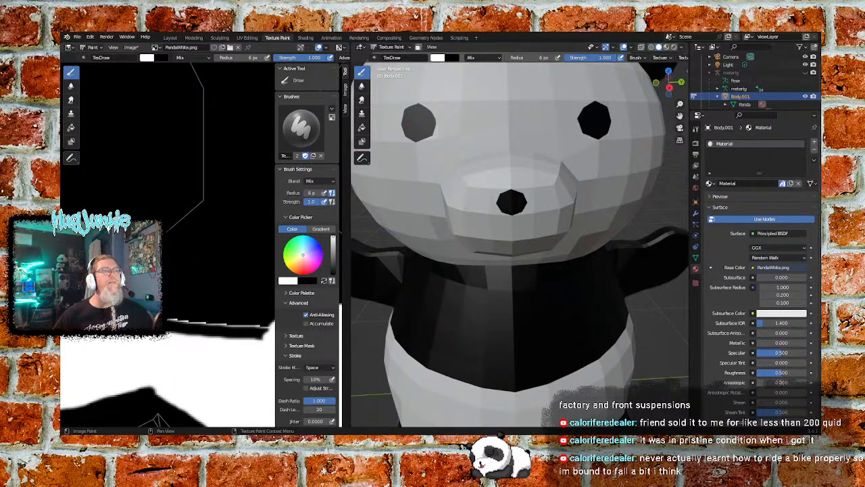
{"action": "mouse_move", "coordinate": [169, 329]}
{"action": "left_mouse_down"}
{"action": "mouse_move", "coordinate": [267, 325]}
{"action": "mouse_move", "coordinate": [227, 330]}
{"action": "mouse_move", "coordinate": [181, 307]}
{"action": "left_mouse_up"}
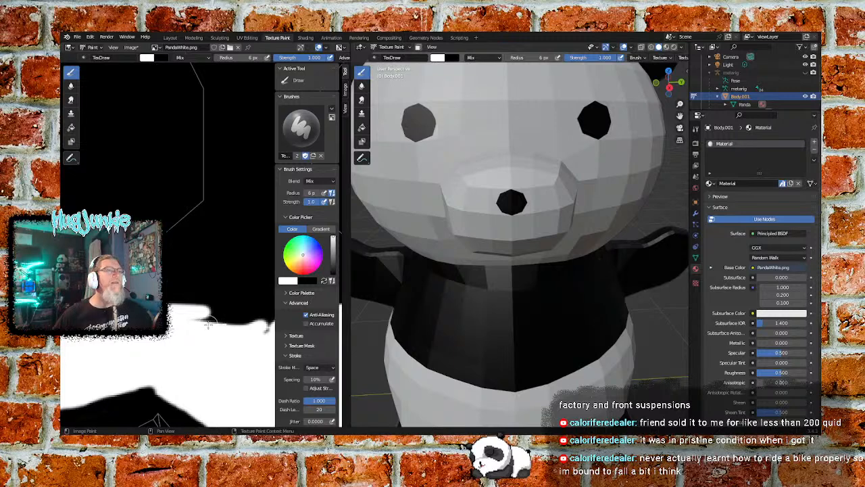
{"action": "middle_click_drag", "start_coordinate": [256, 335], "coordinate": [182, 337]}
{"action": "mouse_move", "coordinate": [216, 334]}
{"action": "left_mouse_down"}
{"action": "mouse_move", "coordinate": [175, 325]}
{"action": "mouse_move", "coordinate": [215, 321]}
{"action": "mouse_move", "coordinate": [181, 306]}
{"action": "mouse_move", "coordinate": [226, 312]}
{"action": "mouse_move", "coordinate": [202, 307]}
{"action": "left_mouse_up"}
{"action": "middle_click_drag", "start_coordinate": [238, 340], "coordinate": [104, 347]}
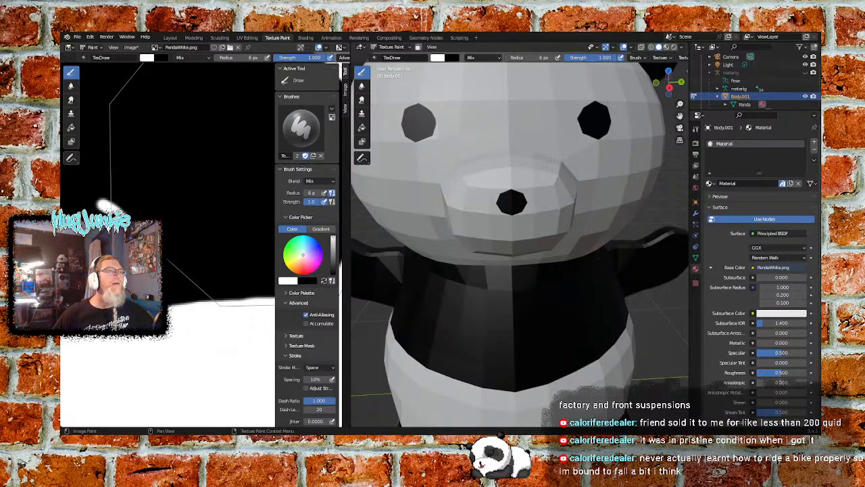
Step: Trim the right eye island's lower-left, left and upper-left edges with white strokes along the UV outline, rounding the upper-left corner
{"action": "left_click_drag", "start_coordinate": [179, 272], "coordinate": [217, 304]}
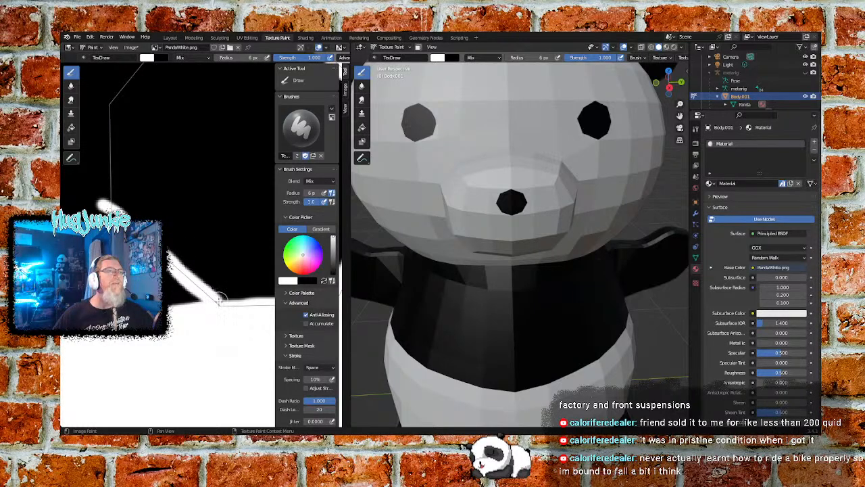
{"action": "mouse_move", "coordinate": [134, 244]}
{"action": "middle_mouse_down"}
{"action": "mouse_move", "coordinate": [160, 270]}
{"action": "mouse_move", "coordinate": [191, 330]}
{"action": "middle_mouse_up"}
{"action": "left_click_drag", "start_coordinate": [164, 183], "coordinate": [165, 212]}
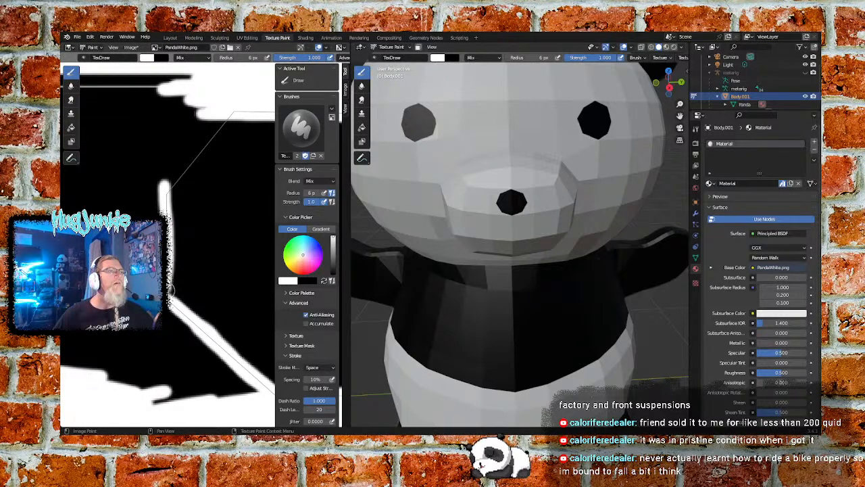
{"action": "middle_click_drag", "start_coordinate": [197, 190], "coordinate": [157, 240]}
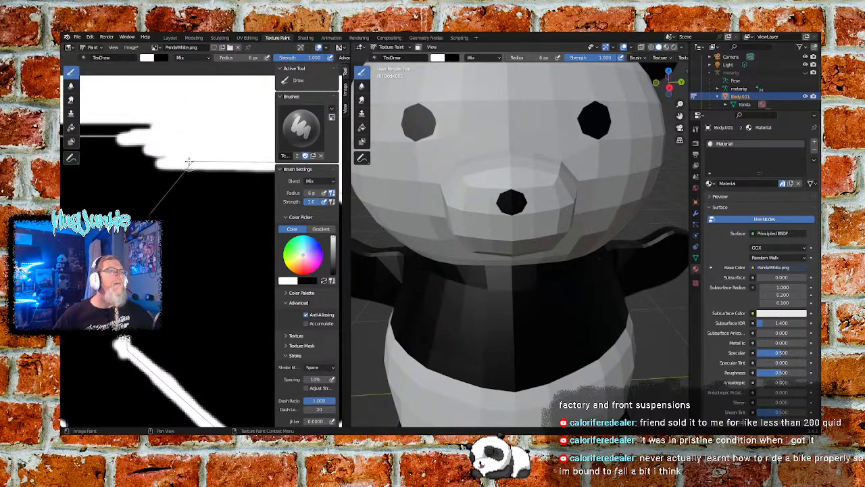
{"action": "left_click_drag", "start_coordinate": [185, 170], "coordinate": [155, 211]}
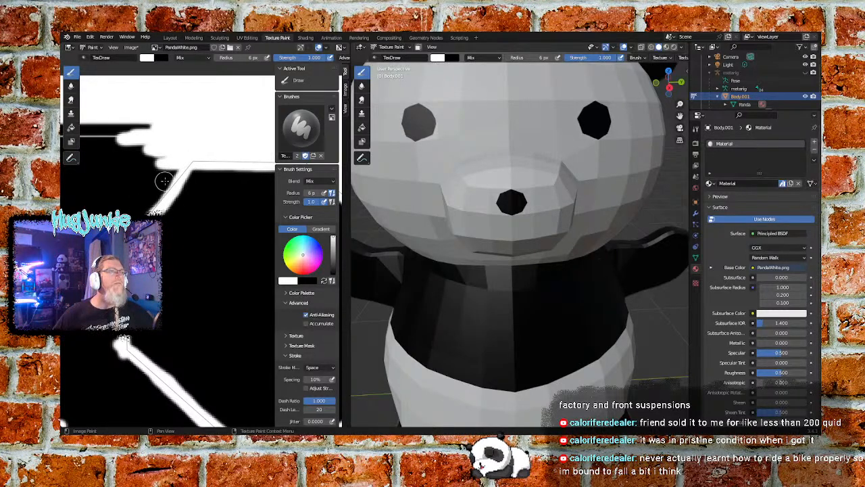
{"action": "mouse_move", "coordinate": [204, 169]}
{"action": "left_mouse_down"}
{"action": "mouse_move", "coordinate": [213, 167]}
{"action": "mouse_move", "coordinate": [192, 169]}
{"action": "mouse_move", "coordinate": [174, 190]}
{"action": "left_mouse_up"}
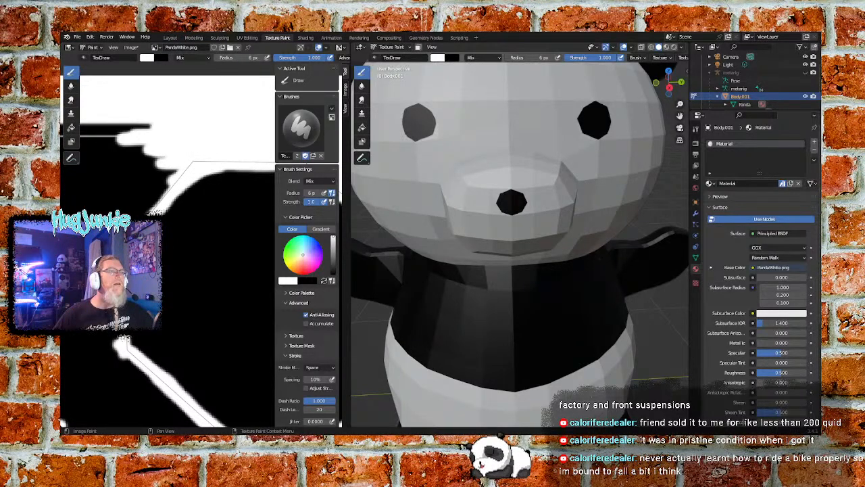
{"action": "middle_click_drag", "start_coordinate": [129, 334], "coordinate": [108, 279]}
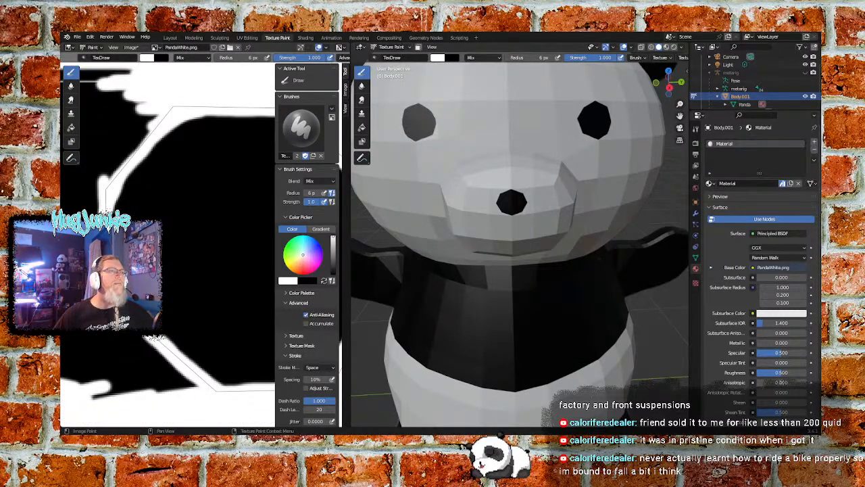
Step: Paint white along the left eye island's upper-right and right edges, thickening the trim just inside the UV outline
{"action": "scroll", "coordinate": [154, 340], "scroll_direction": "down", "scroll_amount": 3}
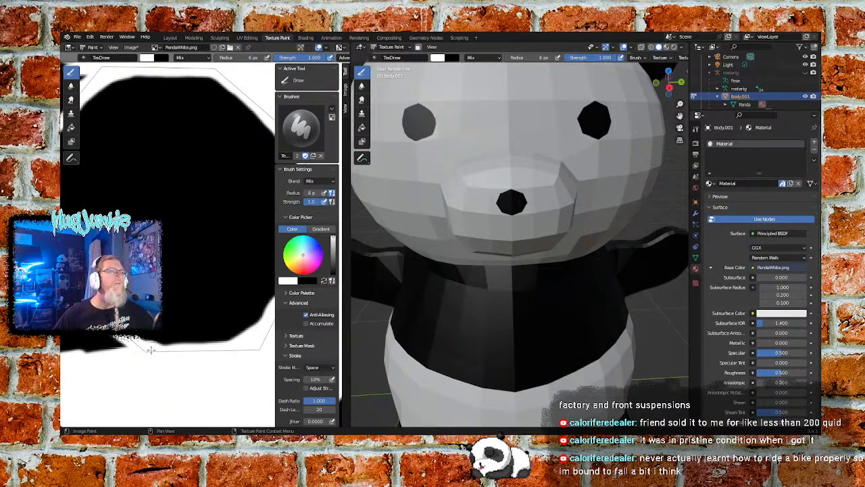
{"action": "scroll", "coordinate": [183, 304], "scroll_direction": "up", "scroll_amount": 5}
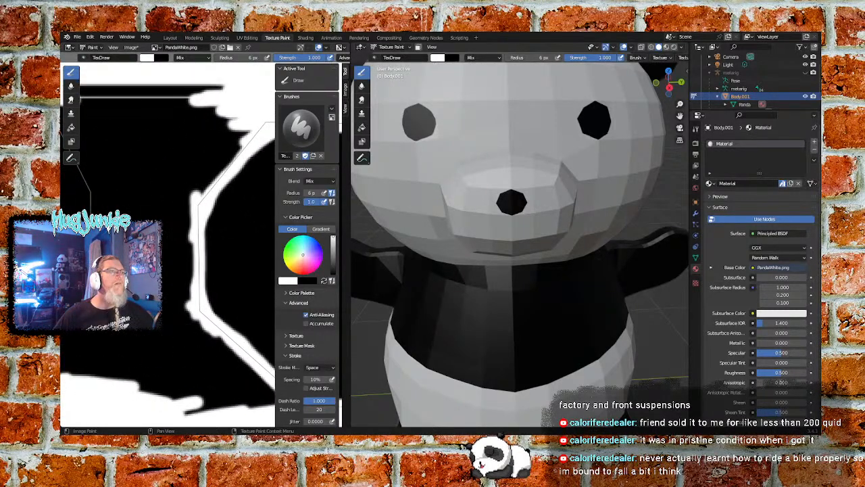
{"action": "middle_click_drag", "start_coordinate": [151, 250], "coordinate": [179, 289]}
{"action": "left_click_drag", "start_coordinate": [139, 154], "coordinate": [173, 215]}
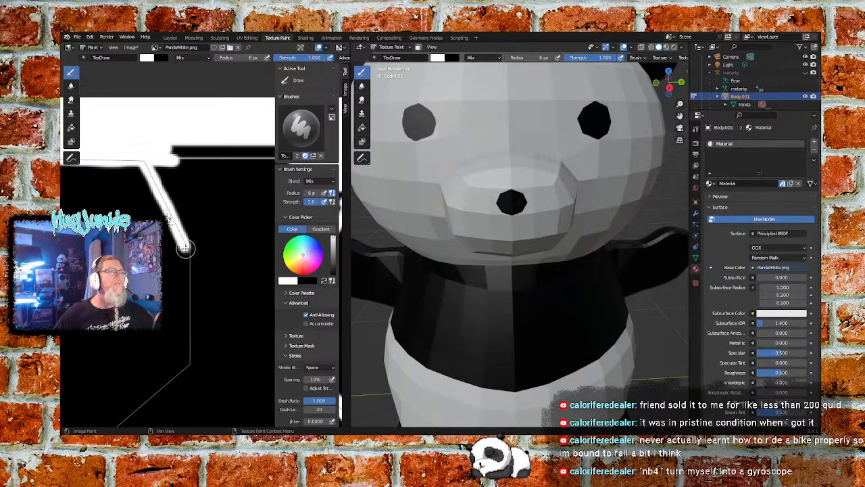
{"action": "left_click_drag", "start_coordinate": [184, 248], "coordinate": [187, 256]}
{"action": "middle_click_drag", "start_coordinate": [199, 299], "coordinate": [167, 177]}
{"action": "left_click_drag", "start_coordinate": [156, 161], "coordinate": [160, 201]}
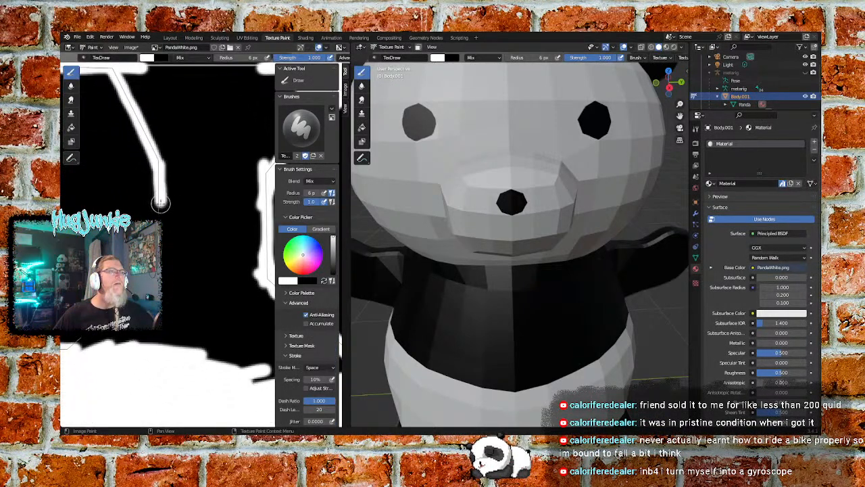
{"action": "left_click_drag", "start_coordinate": [157, 163], "coordinate": [153, 206]}
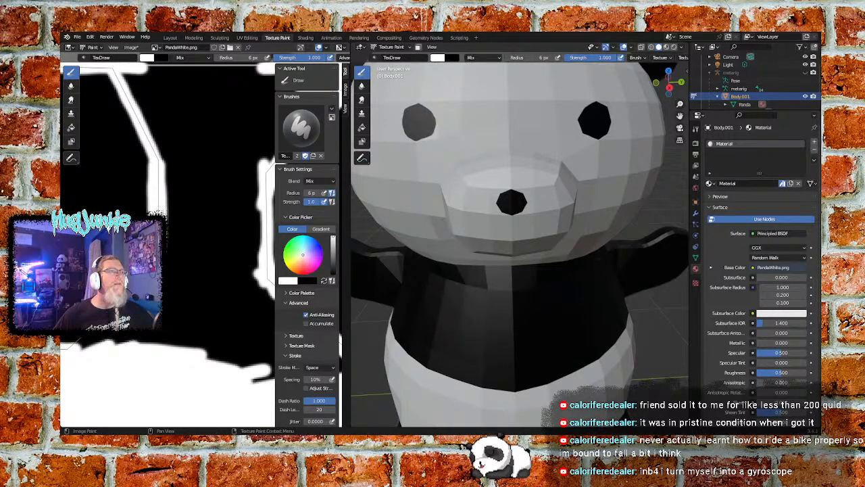
Step: Paint white over the black at and outside the left eye island's lower-right corner, undoing the last stray stroke
{"action": "middle_click_drag", "start_coordinate": [146, 315], "coordinate": [196, 292]}
{"action": "mouse_move", "coordinate": [205, 251]}
{"action": "left_mouse_down"}
{"action": "mouse_move", "coordinate": [173, 277]}
{"action": "mouse_move", "coordinate": [199, 271]}
{"action": "mouse_move", "coordinate": [182, 291]}
{"action": "left_mouse_up"}
{"action": "left_click_drag", "start_coordinate": [206, 260], "coordinate": [178, 307]}
{"action": "left_click_drag", "start_coordinate": [207, 272], "coordinate": [196, 298]}
{"action": "key", "text": "ctrl+z"}
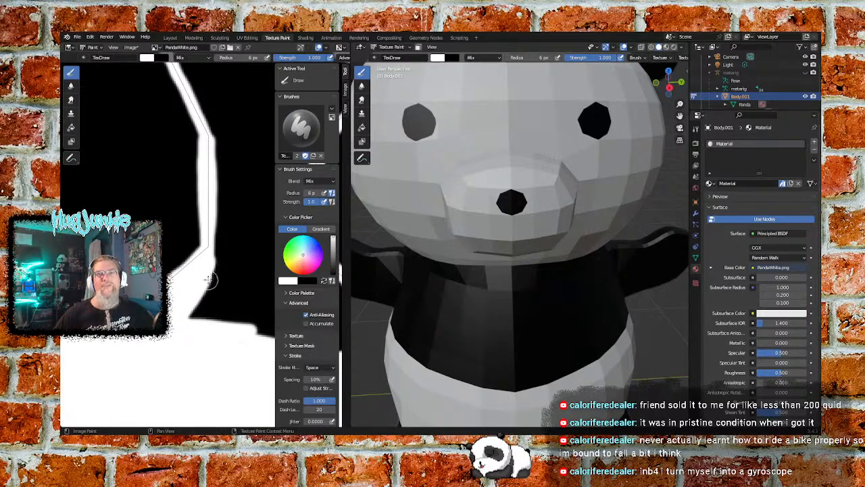
Step: Widen the white border outside the left eye island's right side and round its black corners just inside the UV outline
{"action": "middle_click_drag", "start_coordinate": [193, 193], "coordinate": [198, 304]}
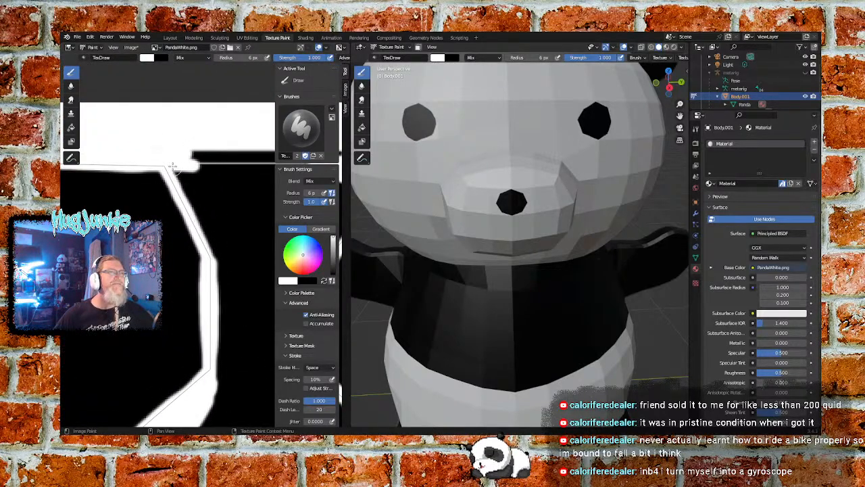
{"action": "middle_click_drag", "start_coordinate": [182, 164], "coordinate": [182, 191]}
{"action": "mouse_move", "coordinate": [189, 196]}
{"action": "left_mouse_down"}
{"action": "mouse_move", "coordinate": [219, 264]}
{"action": "mouse_move", "coordinate": [196, 203]}
{"action": "mouse_move", "coordinate": [200, 189]}
{"action": "mouse_move", "coordinate": [220, 185]}
{"action": "mouse_move", "coordinate": [212, 226]}
{"action": "mouse_move", "coordinate": [226, 299]}
{"action": "mouse_move", "coordinate": [221, 187]}
{"action": "mouse_move", "coordinate": [234, 219]}
{"action": "mouse_move", "coordinate": [240, 182]}
{"action": "left_mouse_up"}
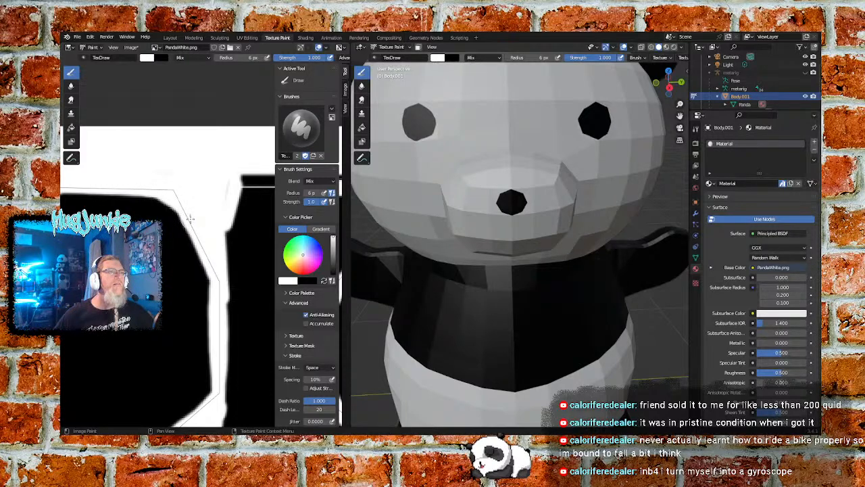
{"action": "middle_click_drag", "start_coordinate": [211, 255], "coordinate": [184, 221]}
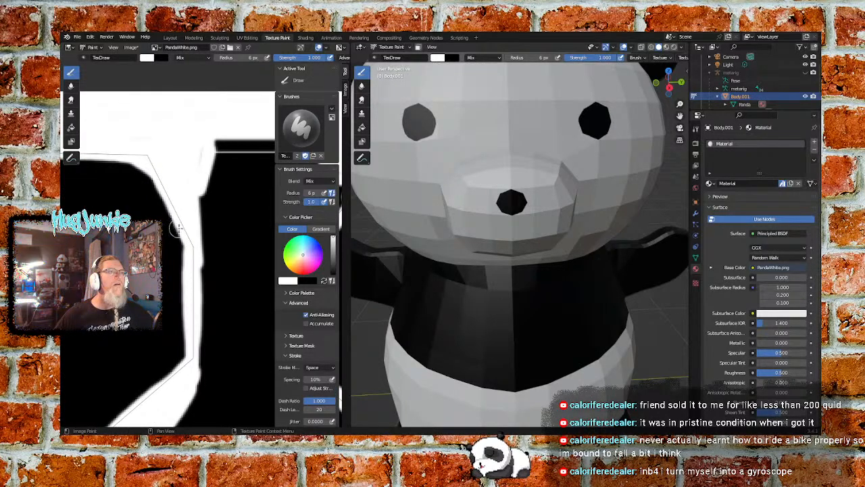
{"action": "middle_click_drag", "start_coordinate": [204, 363], "coordinate": [203, 271]}
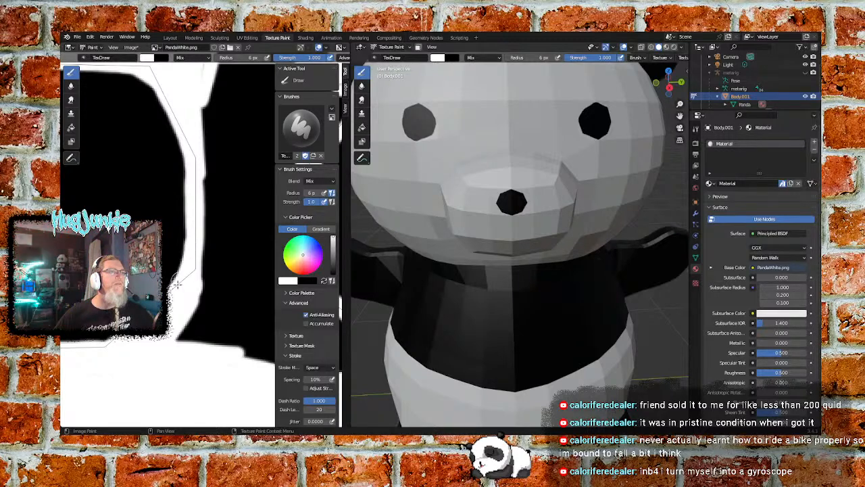
{"action": "middle_click_drag", "start_coordinate": [145, 348], "coordinate": [196, 319]}
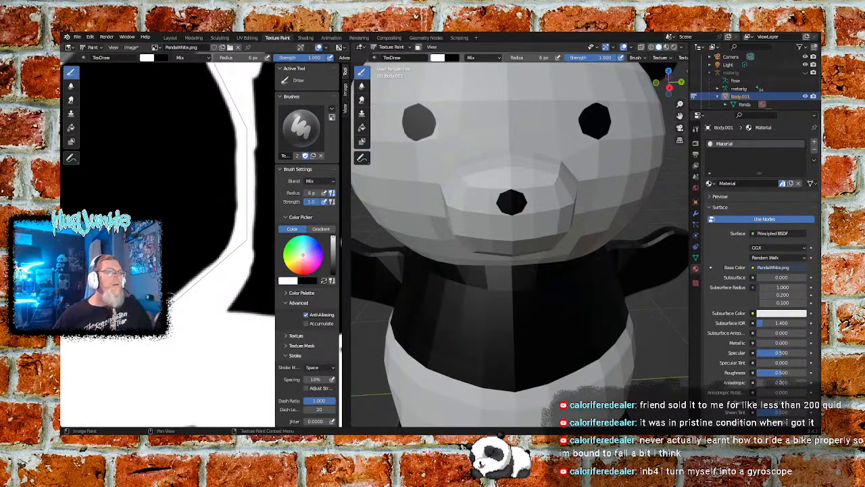
{"action": "middle_click_drag", "start_coordinate": [118, 342], "coordinate": [207, 349]}
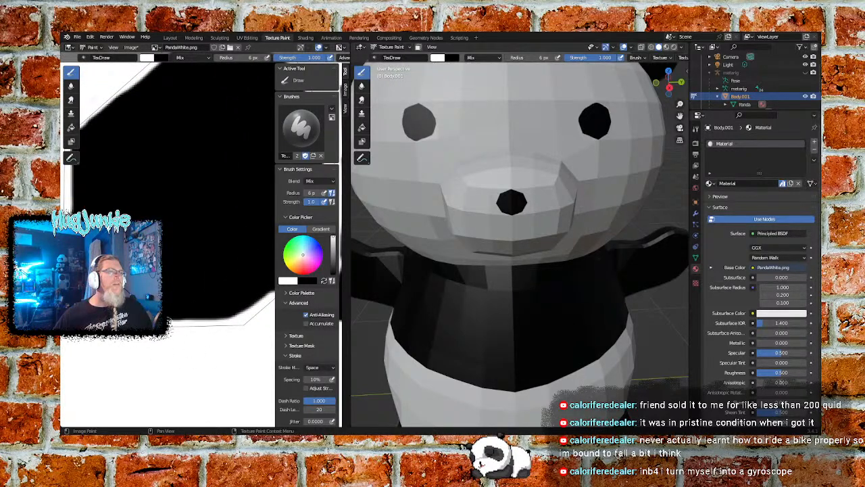
{"action": "middle_click_drag", "start_coordinate": [91, 291], "coordinate": [155, 358]}
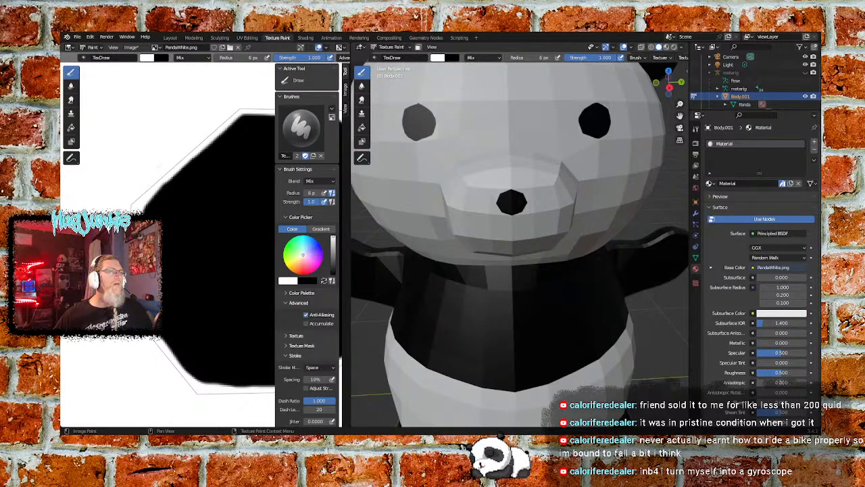
Step: Widen the white border outside the right eye island's upper-left edge
{"action": "middle_click_drag", "start_coordinate": [164, 342], "coordinate": [69, 330]}
{"action": "middle_click_drag", "start_coordinate": [161, 325], "coordinate": [105, 340]}
{"action": "middle_click_drag", "start_coordinate": [198, 321], "coordinate": [122, 325]}
{"action": "middle_click_drag", "start_coordinate": [230, 249], "coordinate": [182, 263]}
{"action": "scroll", "coordinate": [198, 260], "scroll_direction": "down", "scroll_amount": 1}
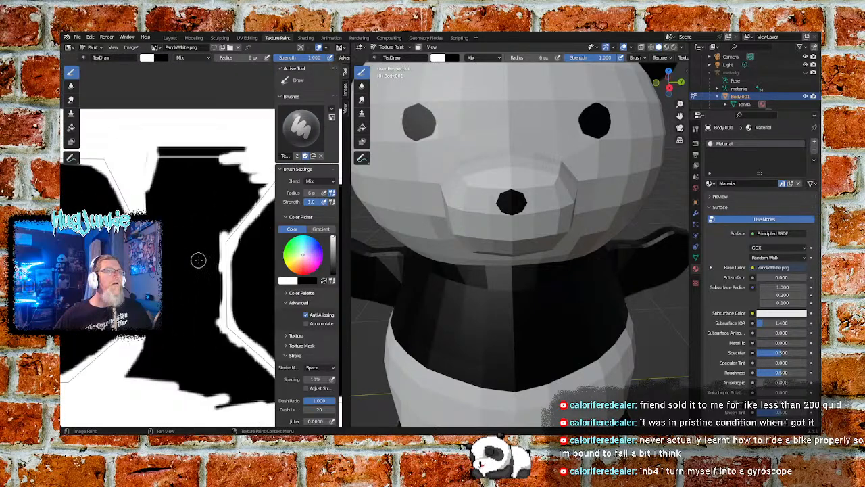
{"action": "left_click_drag", "start_coordinate": [265, 186], "coordinate": [222, 236]}
{"action": "left_click_drag", "start_coordinate": [221, 235], "coordinate": [250, 203]}
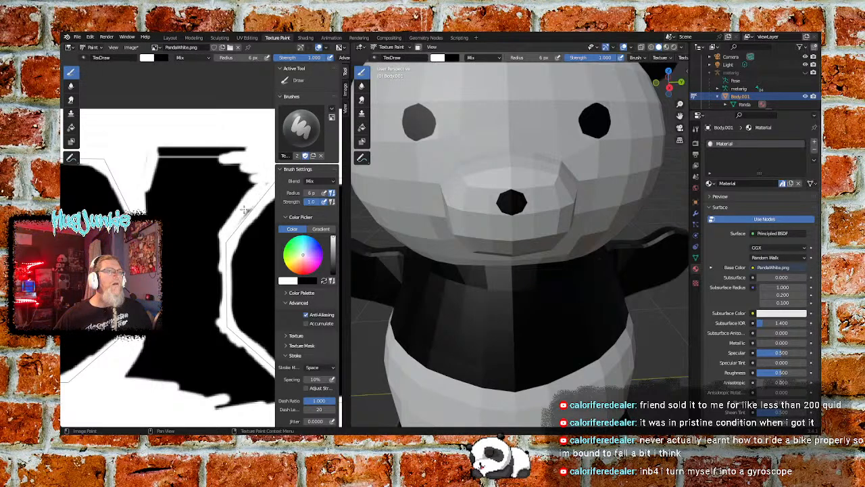
Step: Paint white over the black strip at the top of the gap between the eye islands and along the gap's ragged lower edge
{"action": "middle_click_drag", "start_coordinate": [244, 207], "coordinate": [203, 224]}
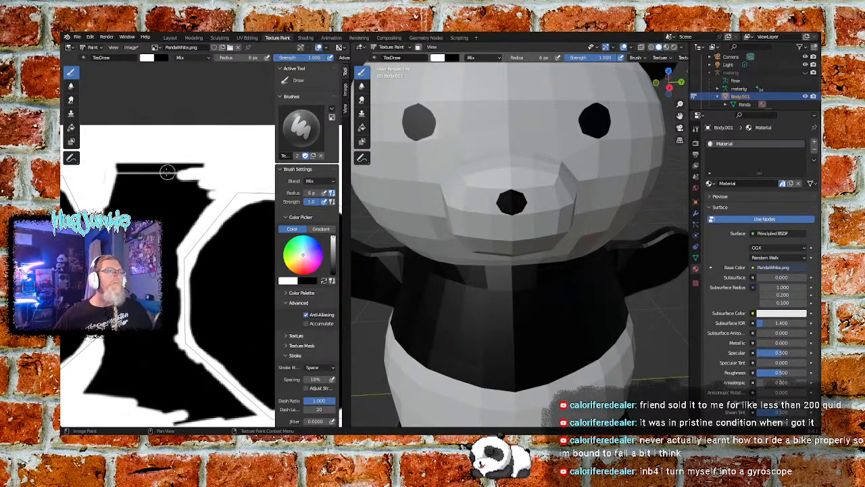
{"action": "mouse_move", "coordinate": [109, 185]}
{"action": "left_mouse_down"}
{"action": "mouse_move", "coordinate": [182, 152]}
{"action": "mouse_move", "coordinate": [134, 168]}
{"action": "mouse_move", "coordinate": [169, 177]}
{"action": "mouse_move", "coordinate": [177, 202]}
{"action": "mouse_move", "coordinate": [212, 193]}
{"action": "mouse_move", "coordinate": [186, 229]}
{"action": "mouse_move", "coordinate": [201, 185]}
{"action": "mouse_move", "coordinate": [165, 188]}
{"action": "left_mouse_up"}
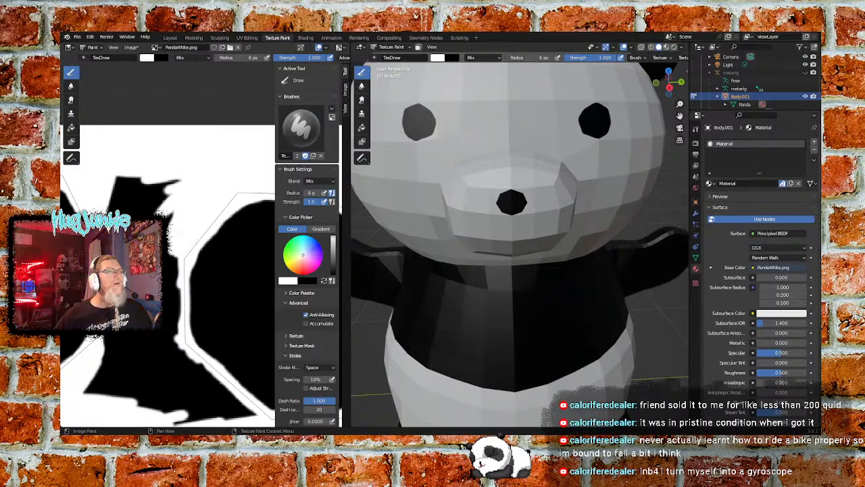
{"action": "mouse_move", "coordinate": [108, 181]}
{"action": "left_mouse_down"}
{"action": "mouse_move", "coordinate": [145, 186]}
{"action": "mouse_move", "coordinate": [135, 170]}
{"action": "mouse_move", "coordinate": [169, 183]}
{"action": "mouse_move", "coordinate": [172, 175]}
{"action": "mouse_move", "coordinate": [143, 191]}
{"action": "left_mouse_up"}
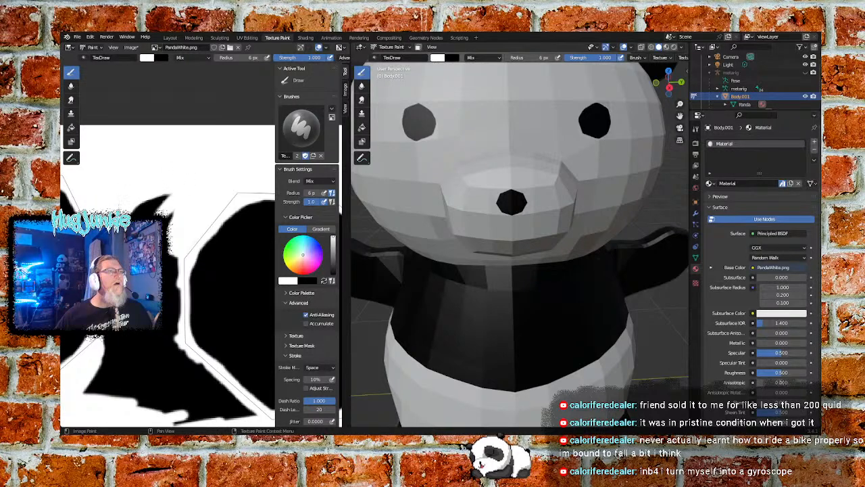
{"action": "mouse_move", "coordinate": [94, 376]}
{"action": "left_mouse_down"}
{"action": "mouse_move", "coordinate": [81, 396]}
{"action": "mouse_move", "coordinate": [86, 390]}
{"action": "left_mouse_up"}
{"action": "middle_click_drag", "start_coordinate": [159, 394], "coordinate": [140, 358]}
{"action": "mouse_move", "coordinate": [234, 380]}
{"action": "left_mouse_down"}
{"action": "mouse_move", "coordinate": [158, 394]}
{"action": "mouse_move", "coordinate": [230, 373]}
{"action": "mouse_move", "coordinate": [170, 382]}
{"action": "mouse_move", "coordinate": [221, 374]}
{"action": "mouse_move", "coordinate": [178, 328]}
{"action": "mouse_move", "coordinate": [207, 352]}
{"action": "mouse_move", "coordinate": [182, 330]}
{"action": "mouse_move", "coordinate": [203, 364]}
{"action": "mouse_move", "coordinate": [152, 375]}
{"action": "mouse_move", "coordinate": [169, 378]}
{"action": "left_mouse_up"}
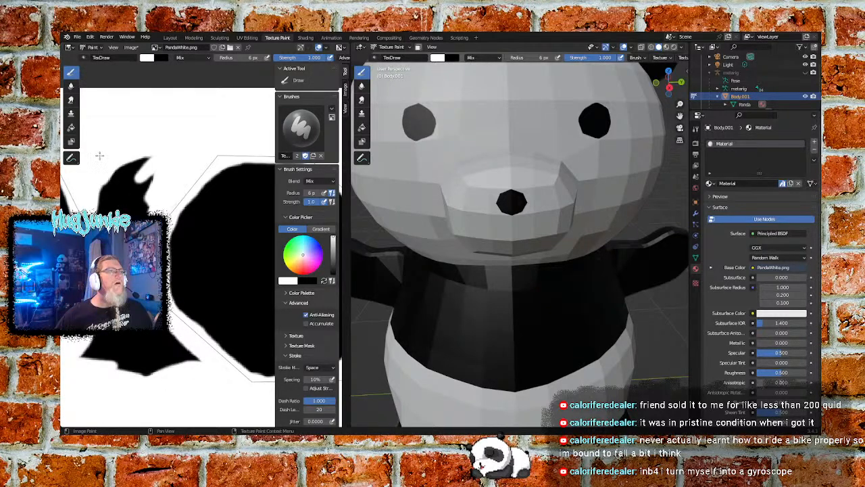
Step: Fill the leftover black patch between the eye islands with white and paint over its remaining dark outline
{"action": "left_click", "coordinate": [71, 127]}
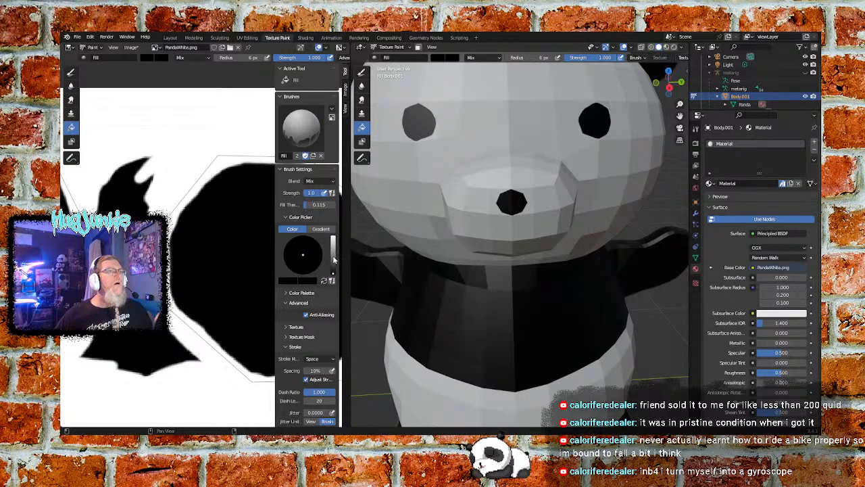
{"action": "key", "text": "x"}
{"action": "left_click", "coordinate": [111, 165]}
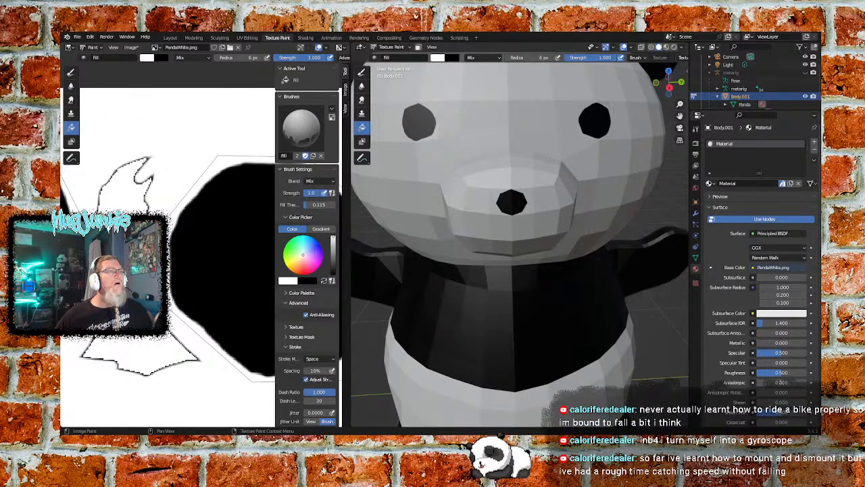
{"action": "left_click", "coordinate": [71, 72]}
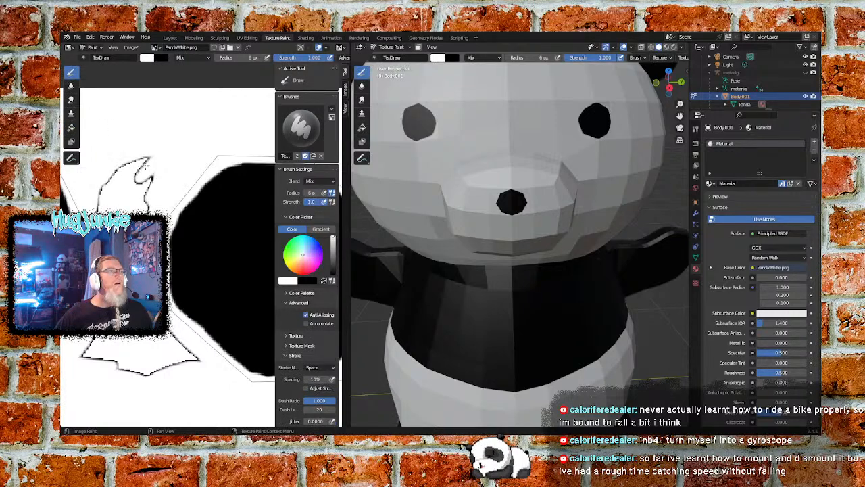
{"action": "mouse_move", "coordinate": [139, 160]}
{"action": "left_mouse_down"}
{"action": "mouse_move", "coordinate": [111, 172]}
{"action": "mouse_move", "coordinate": [98, 194]}
{"action": "left_mouse_up"}
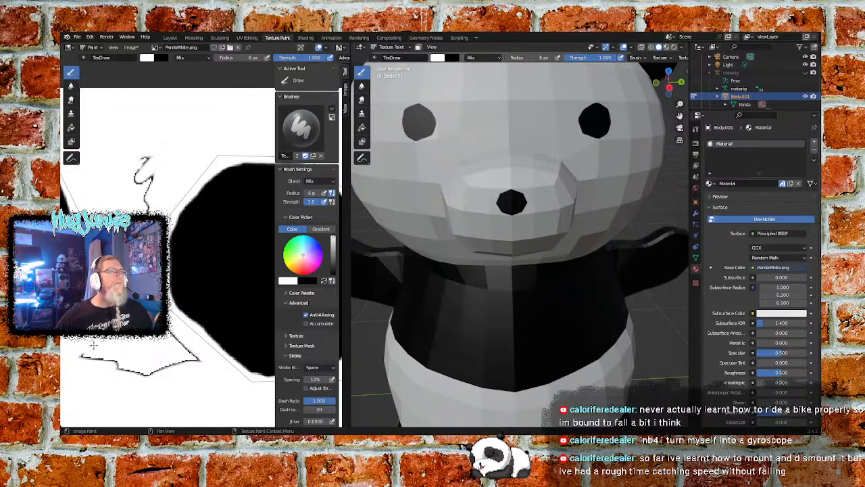
{"action": "mouse_move", "coordinate": [115, 365]}
{"action": "left_mouse_down"}
{"action": "mouse_move", "coordinate": [125, 373]}
{"action": "mouse_move", "coordinate": [186, 361]}
{"action": "mouse_move", "coordinate": [195, 354]}
{"action": "mouse_move", "coordinate": [169, 331]}
{"action": "left_mouse_up"}
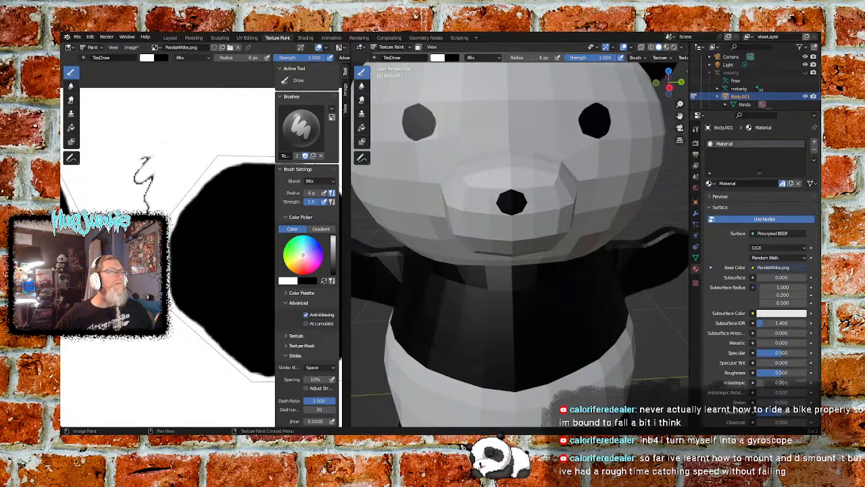
{"action": "mouse_move", "coordinate": [148, 200]}
{"action": "left_mouse_down"}
{"action": "mouse_move", "coordinate": [149, 151]}
{"action": "mouse_move", "coordinate": [144, 208]}
{"action": "left_mouse_up"}
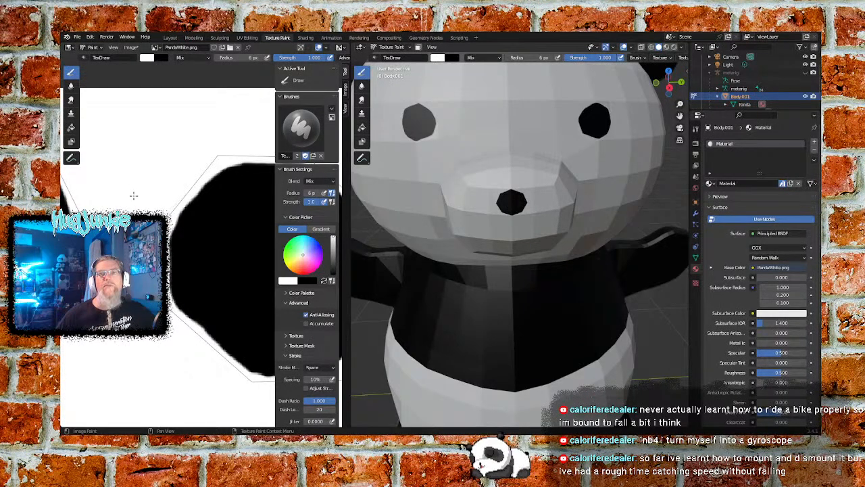
{"action": "scroll", "coordinate": [215, 410], "scroll_direction": "down", "scroll_amount": 4}
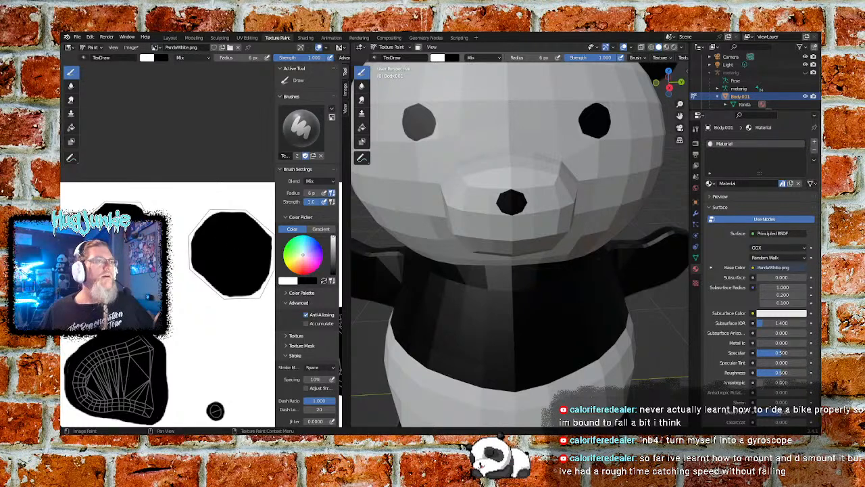
{"action": "middle_click_drag", "start_coordinate": [234, 395], "coordinate": [196, 278]}
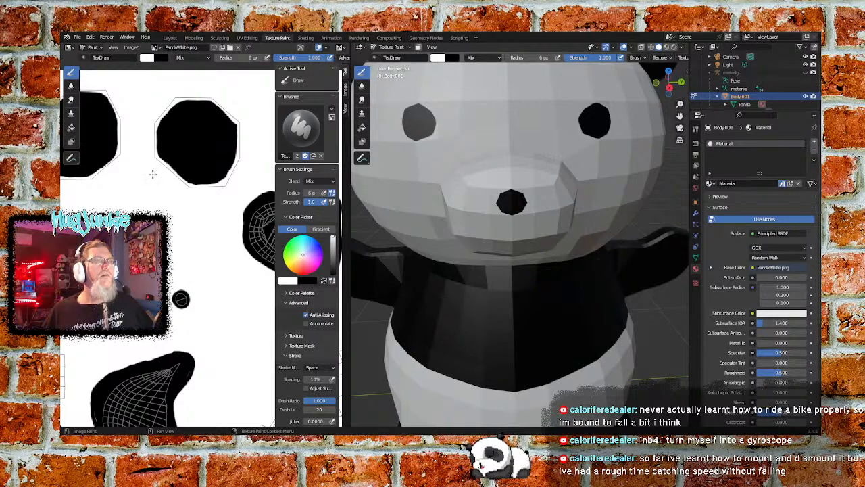
{"action": "scroll", "coordinate": [164, 203], "scroll_direction": "down", "scroll_amount": 5}
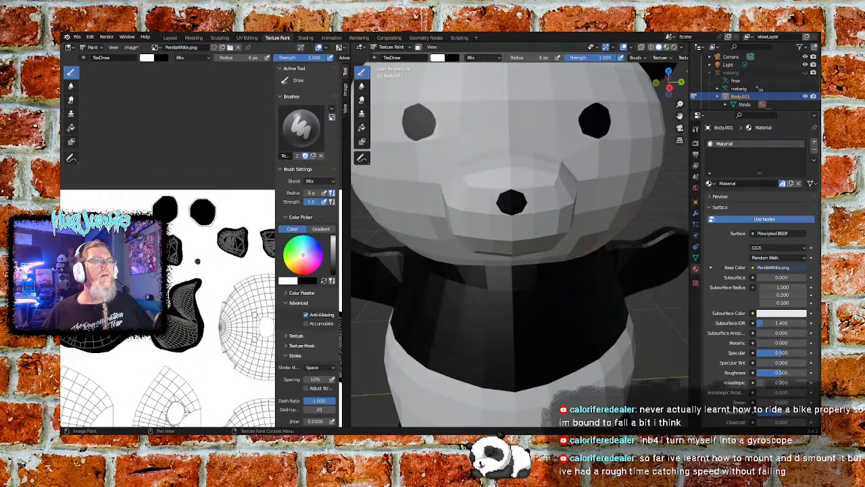
{"action": "scroll", "coordinate": [200, 338], "scroll_direction": "up", "scroll_amount": 4}
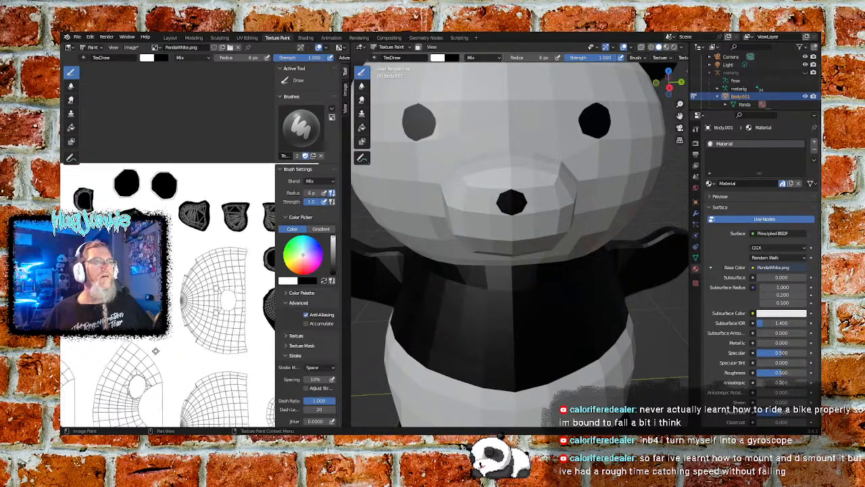
Step: Examine the unpainted head island with the eye and nose openings in the texture's UV layout
{"action": "scroll", "coordinate": [202, 290], "scroll_direction": "up", "scroll_amount": 5}
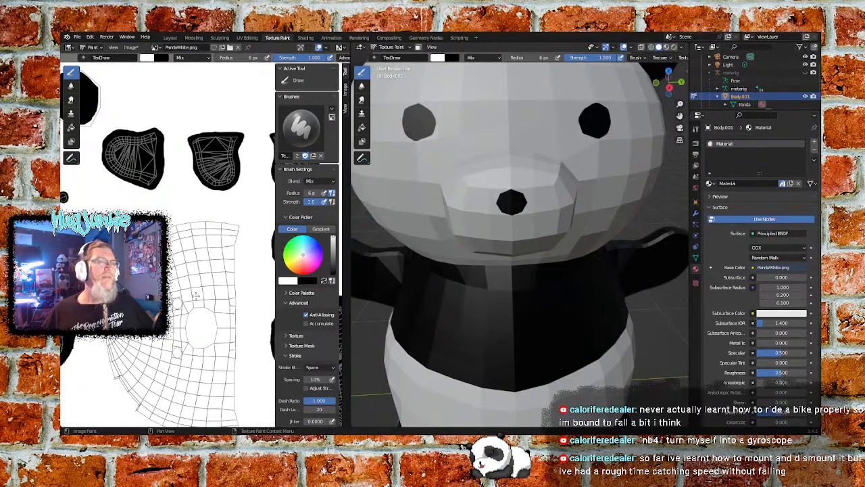
{"action": "scroll", "coordinate": [188, 257], "scroll_direction": "up", "scroll_amount": 1}
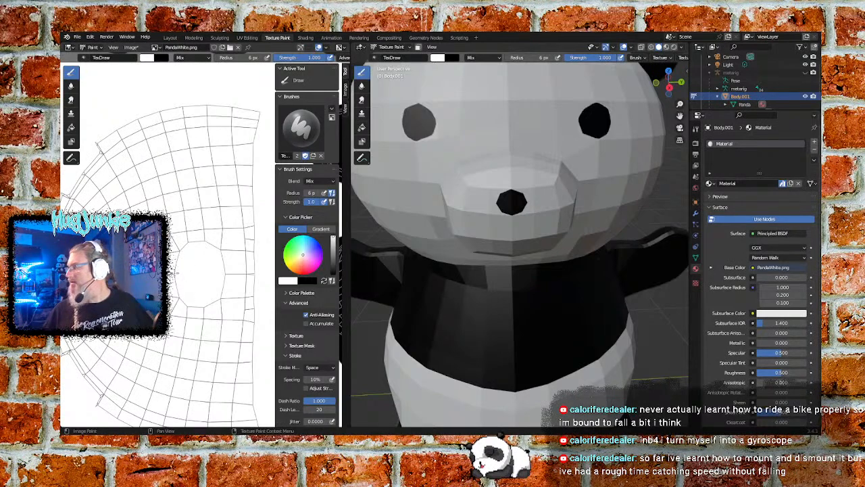
{"action": "scroll", "coordinate": [186, 266], "scroll_direction": "up", "scroll_amount": 2}
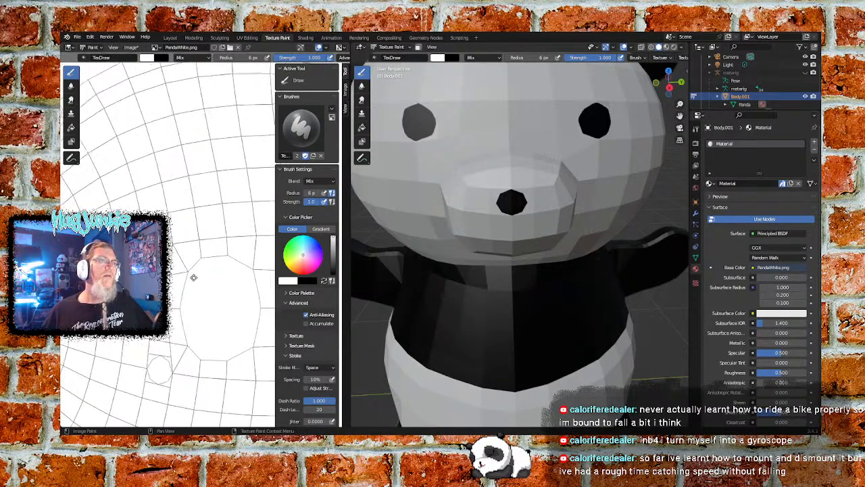
{"action": "scroll", "coordinate": [189, 238], "scroll_direction": "down", "scroll_amount": 5}
{"action": "scroll", "coordinate": [212, 248], "scroll_direction": "up", "scroll_amount": 5}
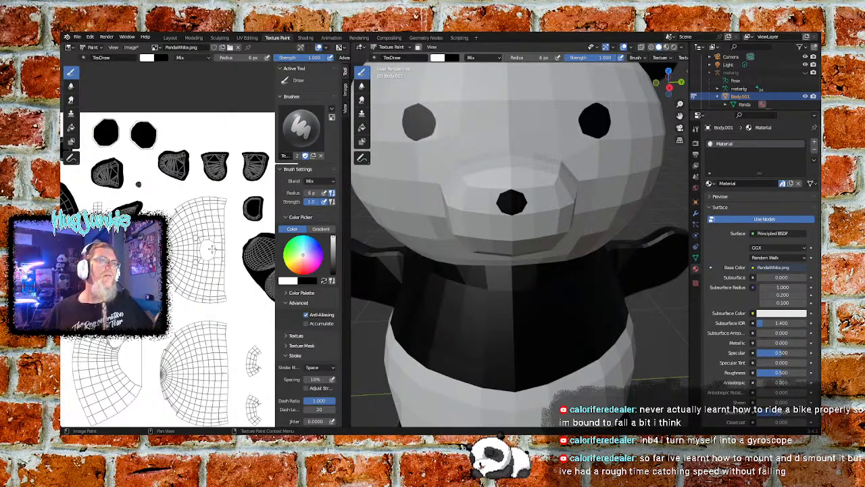
{"action": "scroll", "coordinate": [211, 248], "scroll_direction": "down", "scroll_amount": 2}
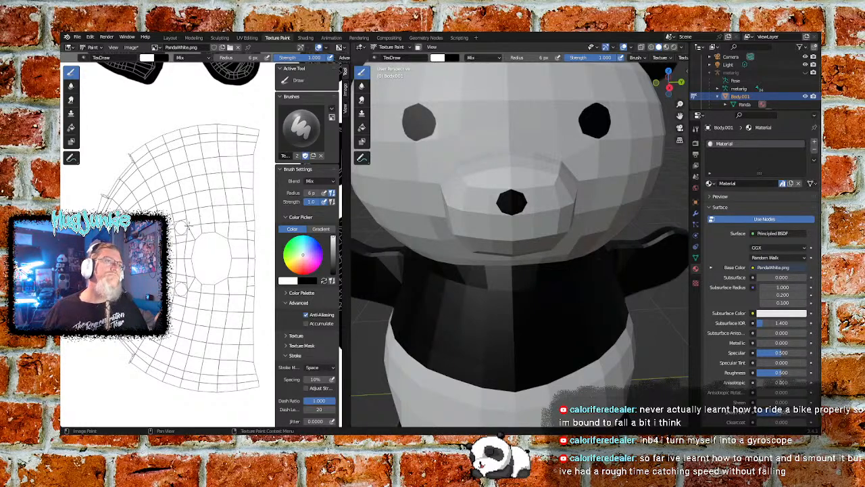
{"action": "scroll", "coordinate": [199, 229], "scroll_direction": "up", "scroll_amount": 3}
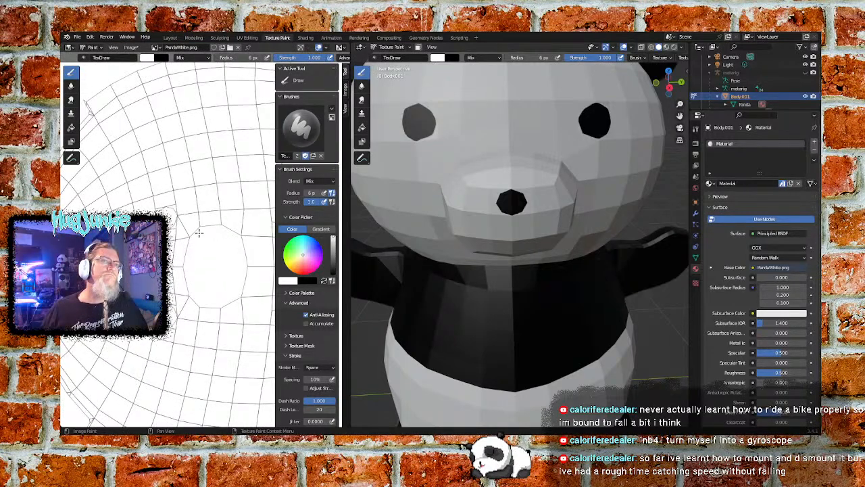
{"action": "middle_click_drag", "start_coordinate": [228, 279], "coordinate": [178, 266]}
{"action": "scroll", "coordinate": [179, 266], "scroll_direction": "down", "scroll_amount": 5}
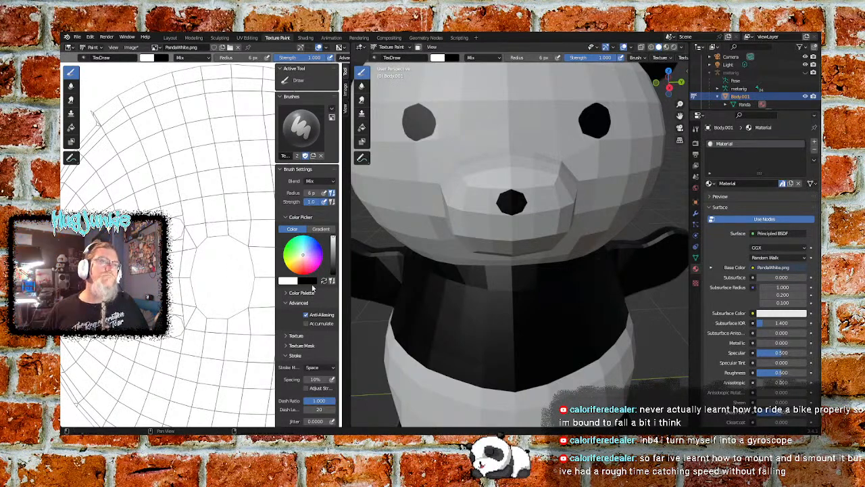
Step: Set the brush colour to black and review the whole texture's island layout
{"action": "left_click_drag", "start_coordinate": [332, 240], "coordinate": [332, 273]}
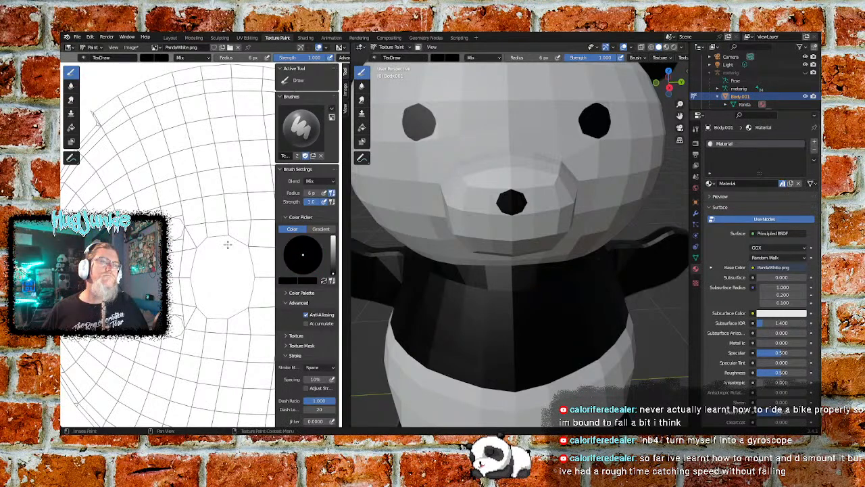
{"action": "scroll", "coordinate": [202, 232], "scroll_direction": "down", "scroll_amount": 6}
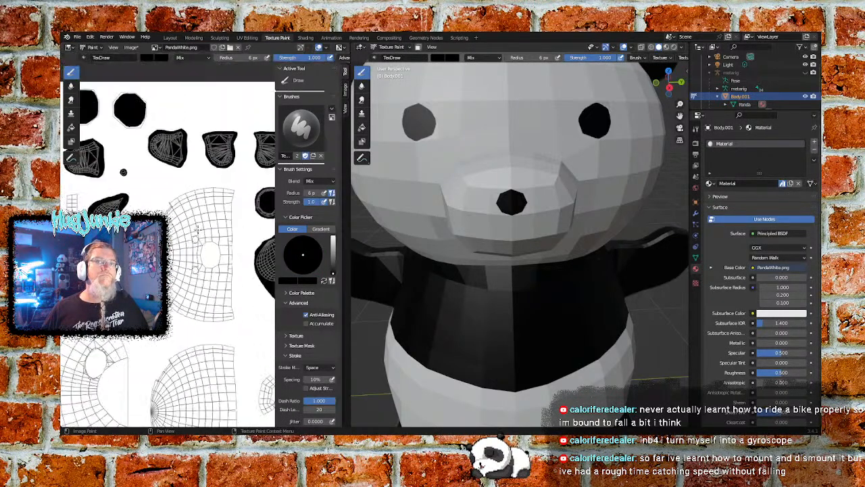
{"action": "scroll", "coordinate": [158, 202], "scroll_direction": "down", "scroll_amount": 2}
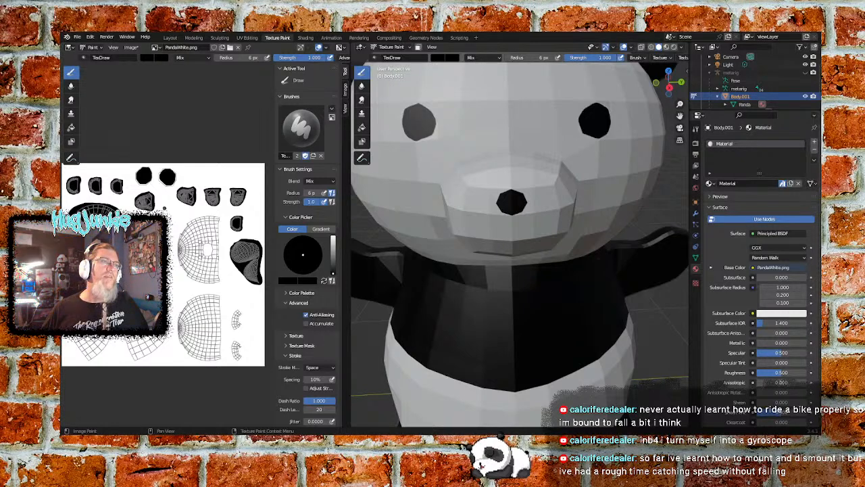
{"action": "scroll", "coordinate": [178, 289], "scroll_direction": "up", "scroll_amount": 2}
{"action": "scroll", "coordinate": [179, 290], "scroll_direction": "down", "scroll_amount": 2}
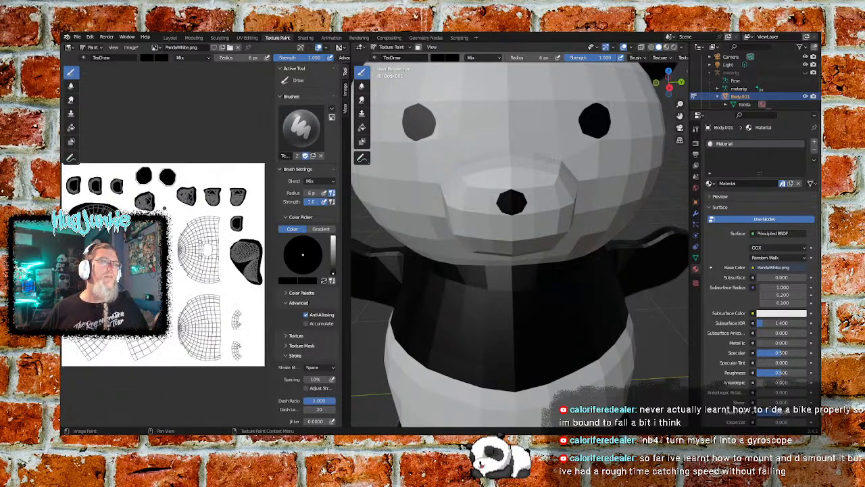
{"action": "scroll", "coordinate": [179, 289], "scroll_direction": "up", "scroll_amount": 1}
{"action": "middle_click_drag", "start_coordinate": [179, 290], "coordinate": [197, 283]}
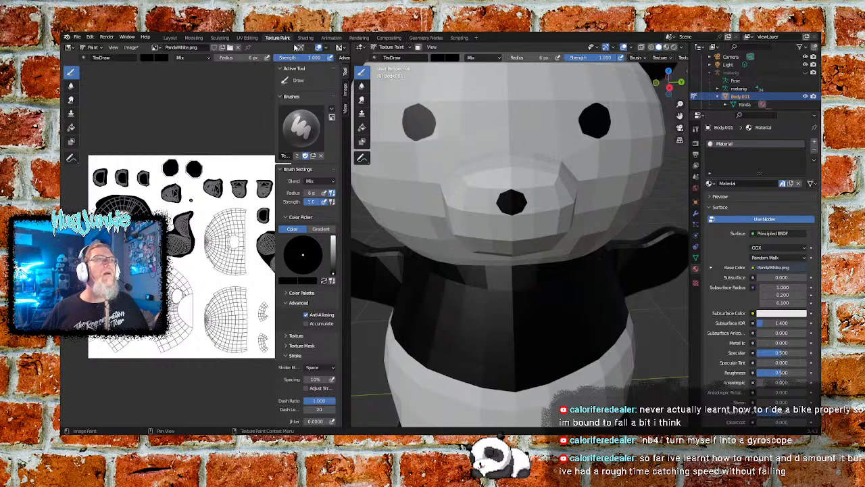
Step: Open the UV Editing workspace and scale the lower-left body island down to about 0.26
{"action": "left_click", "coordinate": [246, 37]}
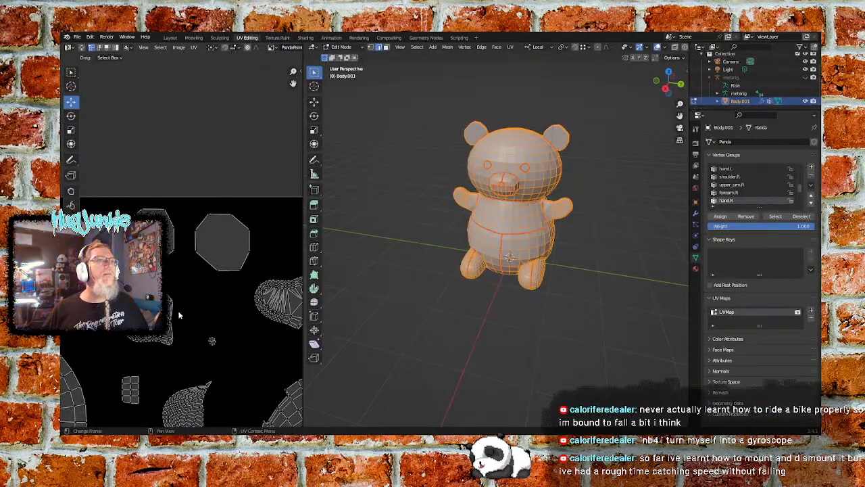
{"action": "scroll", "coordinate": [179, 315], "scroll_direction": "down", "scroll_amount": 3}
{"action": "scroll", "coordinate": [153, 358], "scroll_direction": "up", "scroll_amount": 2}
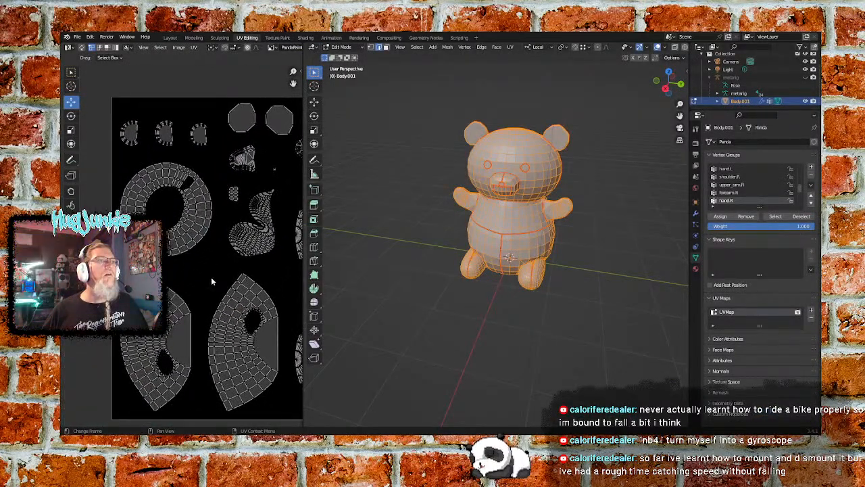
{"action": "scroll", "coordinate": [214, 278], "scroll_direction": "up", "scroll_amount": 2}
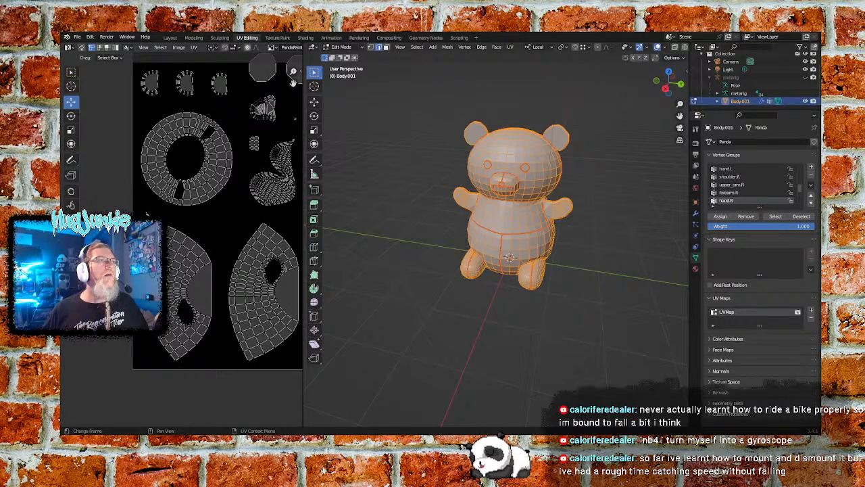
{"action": "left_click_drag", "start_coordinate": [136, 211], "coordinate": [219, 366]}
{"action": "key", "text": "s"}
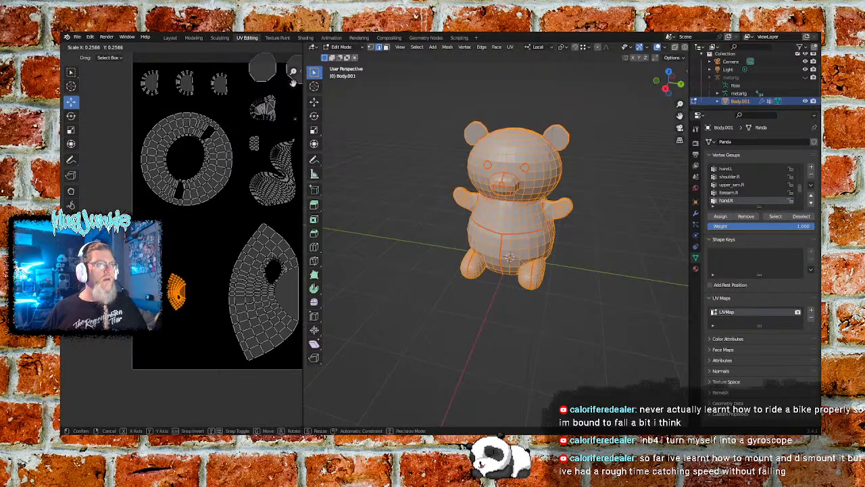
{"action": "left_click", "coordinate": [195, 305]}
Step: Scale the second lower body island down to about 0.21 and move it left beside the first one
{"action": "middle_click_drag", "start_coordinate": [222, 260], "coordinate": [138, 254]}
{"action": "left_click_drag", "start_coordinate": [124, 208], "coordinate": [222, 355]}
{"action": "key", "text": "s"}
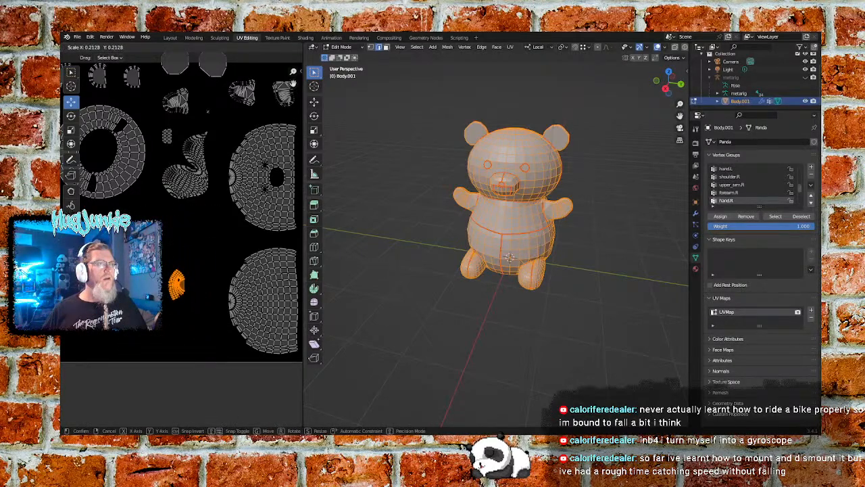
{"action": "left_click", "coordinate": [182, 305]}
{"action": "left_click_drag", "start_coordinate": [204, 288], "coordinate": [173, 287]}
{"action": "left_click", "coordinate": [195, 247]}
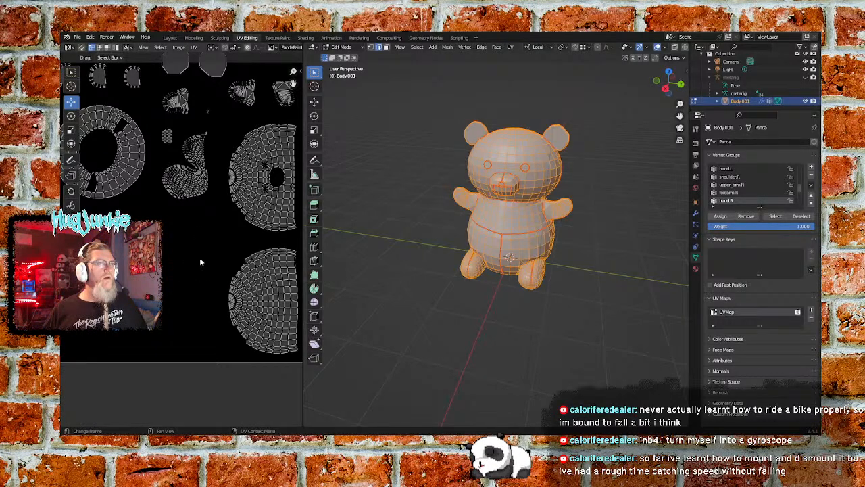
Step: Scale the half-round island below the face island to about 0.30 and place it in the UV space's lower-left corner
{"action": "middle_click_drag", "start_coordinate": [206, 256], "coordinate": [120, 257]}
{"action": "left_click_drag", "start_coordinate": [132, 243], "coordinate": [225, 356]}
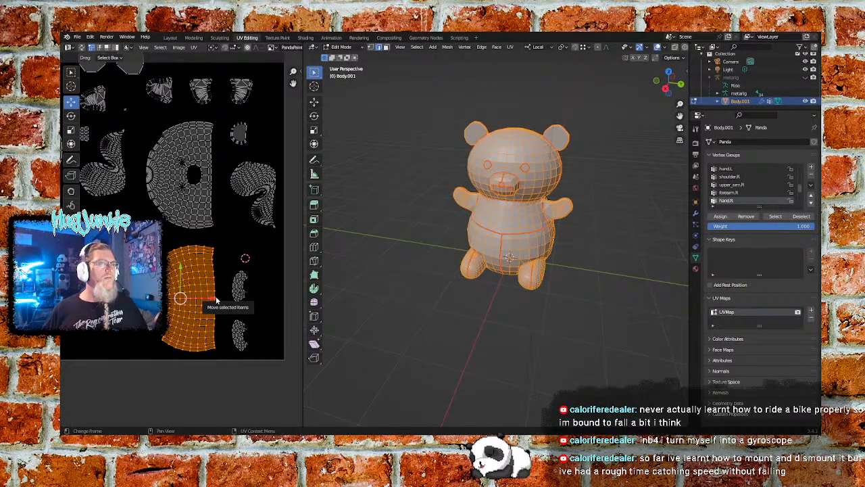
{"action": "left_click_drag", "start_coordinate": [213, 299], "coordinate": [170, 315]}
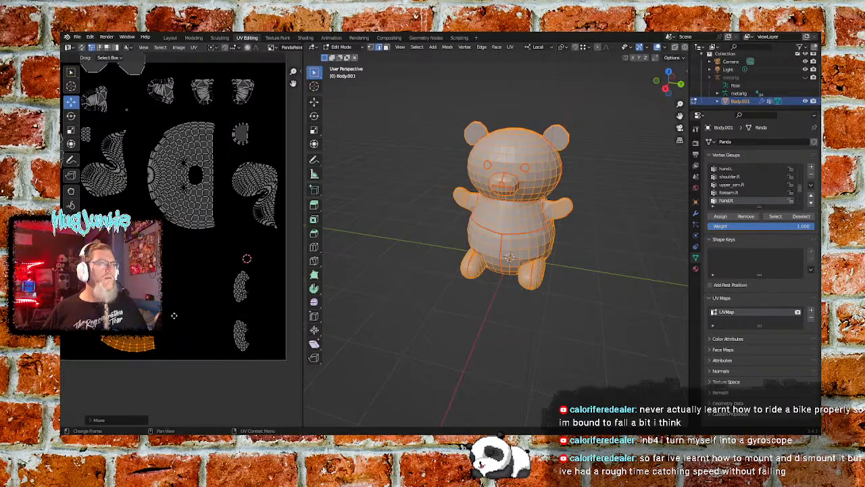
{"action": "key", "text": "Home"}
{"action": "key", "text": "s"}
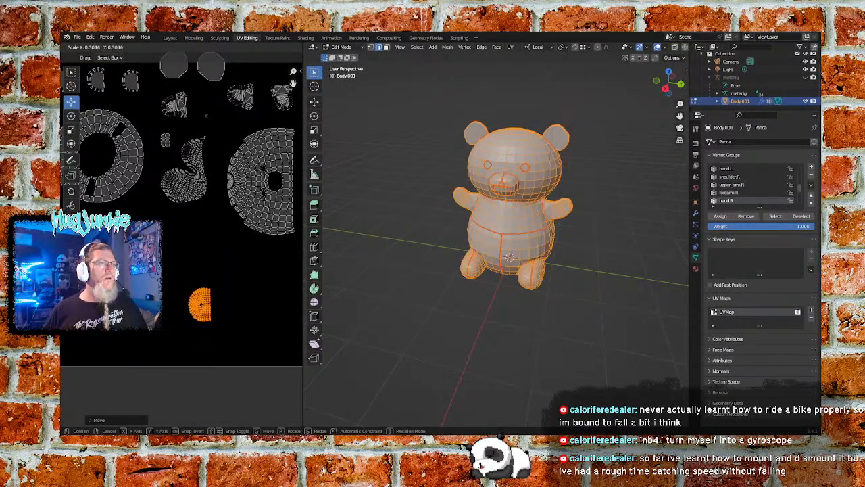
{"action": "left_click", "coordinate": [205, 306]}
{"action": "left_click_drag", "start_coordinate": [233, 306], "coordinate": [193, 300]}
{"action": "scroll", "coordinate": [193, 300], "scroll_direction": "up", "scroll_amount": 2}
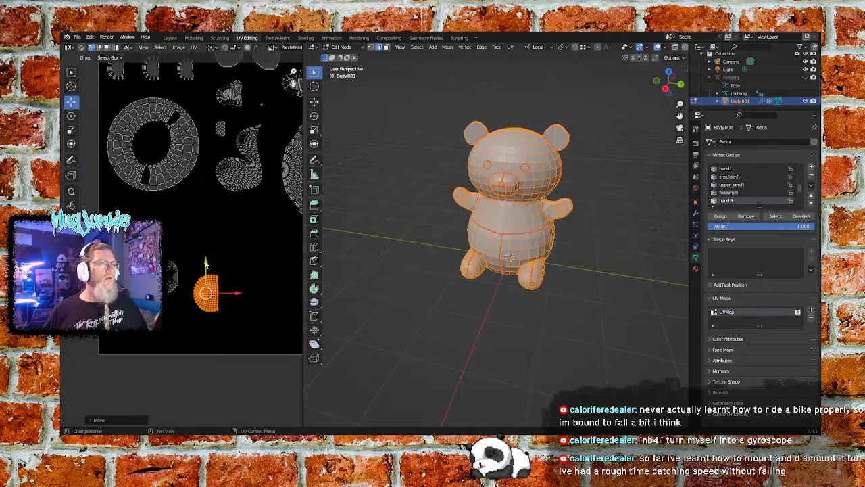
{"action": "left_click_drag", "start_coordinate": [206, 292], "coordinate": [132, 323]}
Step: Tidy the positions of the shrunken islands in the lower-left corner of the UV space
{"action": "left_click_drag", "start_coordinate": [195, 248], "coordinate": [169, 244]}
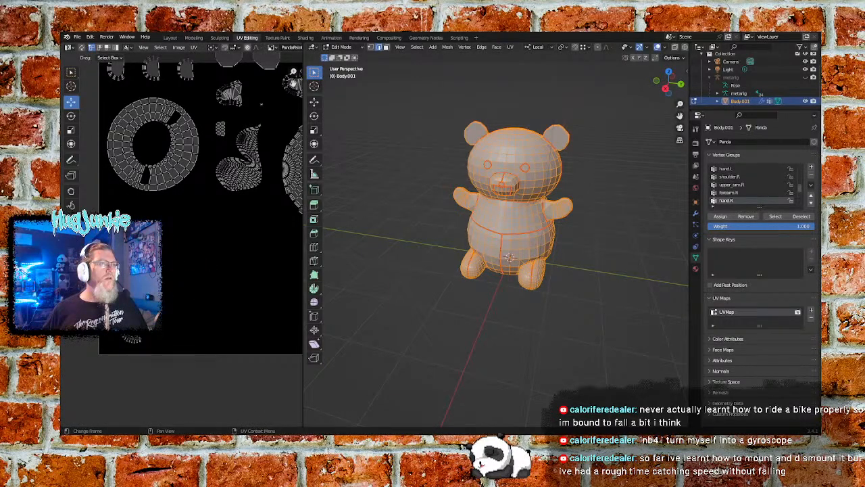
{"action": "left_click_drag", "start_coordinate": [161, 336], "coordinate": [109, 349]}
{"action": "left_click_drag", "start_coordinate": [132, 322], "coordinate": [135, 302]}
{"action": "left_click", "coordinate": [191, 280]}
Step: Move the two small curved strip islands from the lower-right edge over to the left near the shrunken islands
{"action": "middle_click_drag", "start_coordinate": [210, 273], "coordinate": [121, 282]}
{"action": "middle_click_drag", "start_coordinate": [242, 281], "coordinate": [188, 289]}
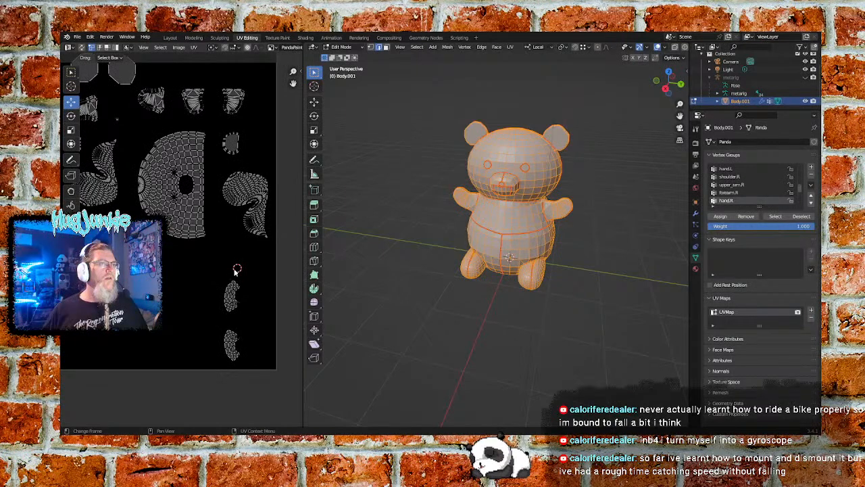
{"action": "left_click_drag", "start_coordinate": [252, 279], "coordinate": [213, 329]}
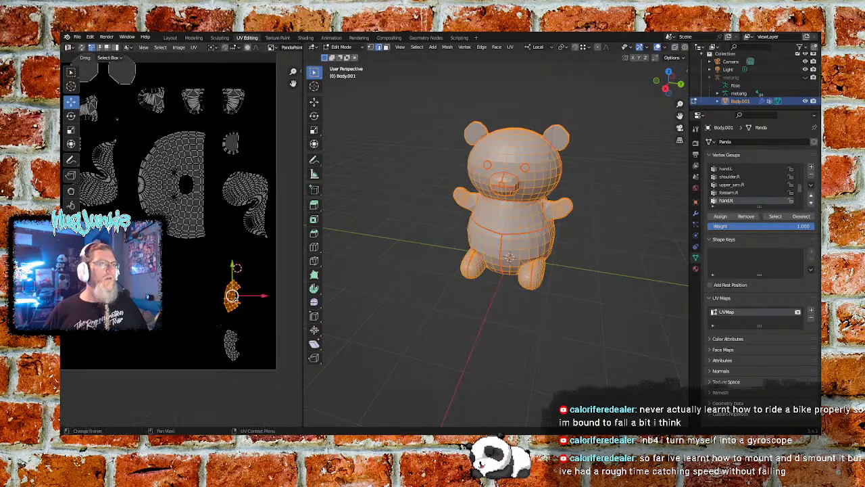
{"action": "key", "text": "g"}
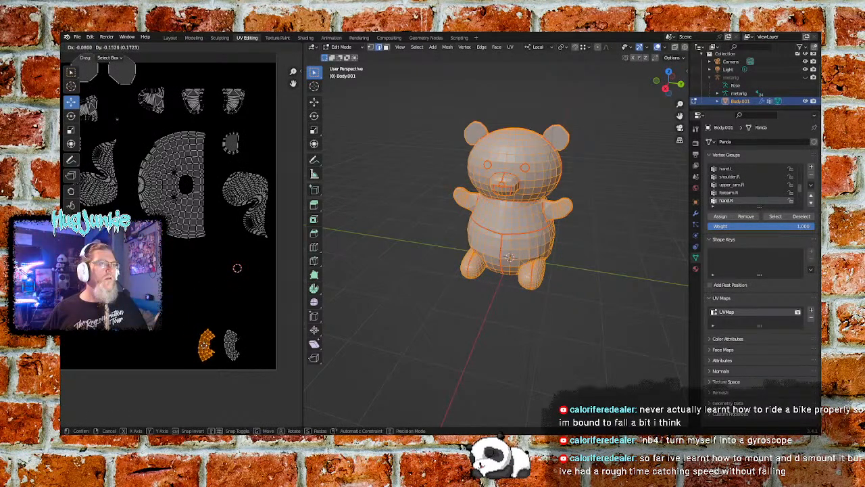
{"action": "left_click", "coordinate": [188, 309]}
{"action": "left_click_drag", "start_coordinate": [188, 310], "coordinate": [252, 368]}
{"action": "left_click_drag", "start_coordinate": [221, 343], "coordinate": [133, 315]}
{"action": "middle_click_drag", "start_coordinate": [181, 306], "coordinate": [275, 315]}
{"action": "left_click_drag", "start_coordinate": [226, 327], "coordinate": [119, 317]}
Step: Move the half-round face island down into the cleared lower area of the UV space
{"action": "middle_click_drag", "start_coordinate": [223, 138], "coordinate": [137, 172]}
{"action": "left_click_drag", "start_coordinate": [137, 172], "coordinate": [212, 288]}
{"action": "key", "text": "g"}
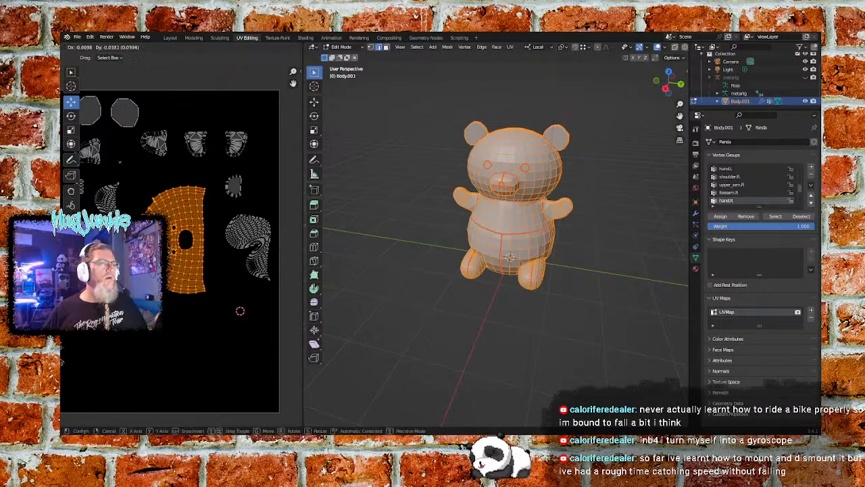
{"action": "left_click", "coordinate": [143, 342]}
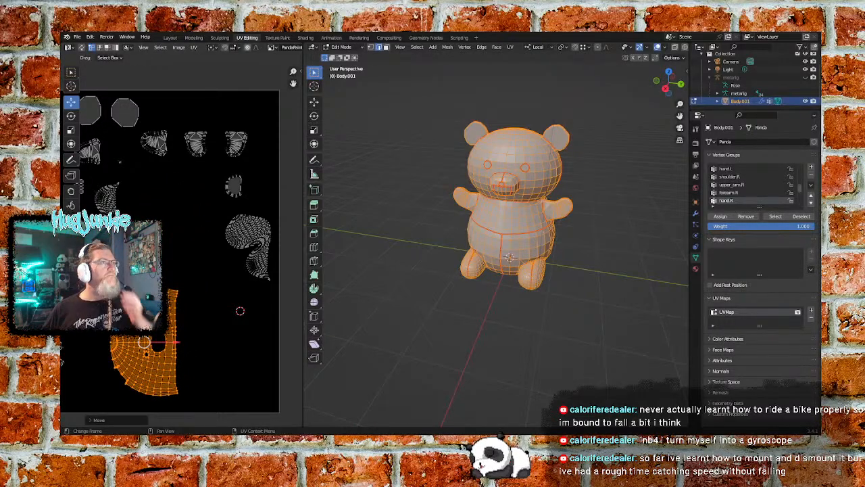
Step: Rotate the face island about 90° clockwise so its straight edge lies at the bottom and the eyes sit above the nose
{"action": "left_click", "coordinate": [70, 116]}
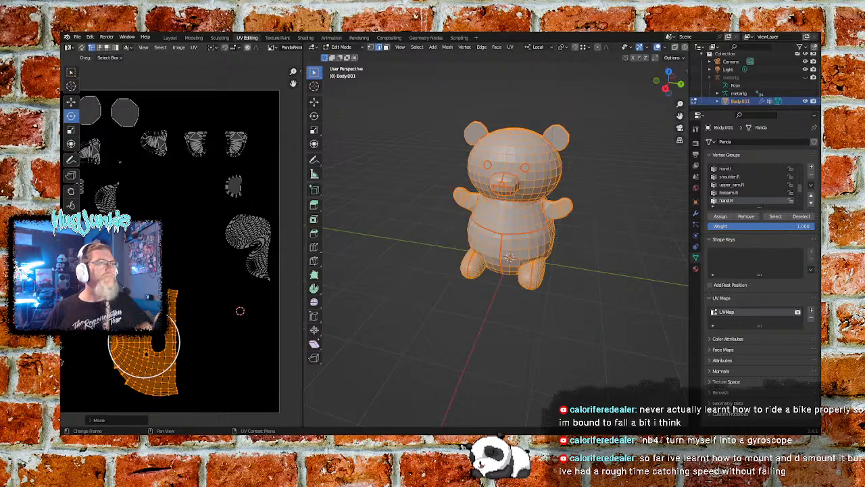
{"action": "left_click_drag", "start_coordinate": [146, 321], "coordinate": [105, 406]}
{"action": "left_click", "coordinate": [181, 260]}
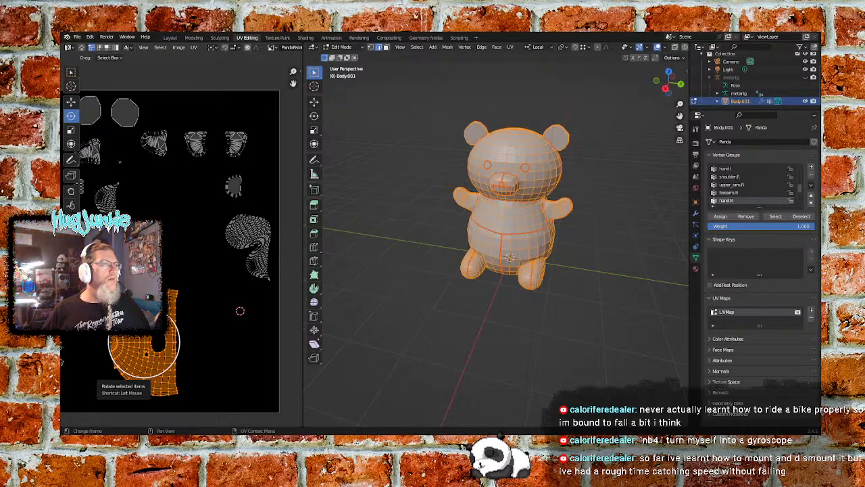
{"action": "left_click_drag", "start_coordinate": [121, 371], "coordinate": [116, 321]}
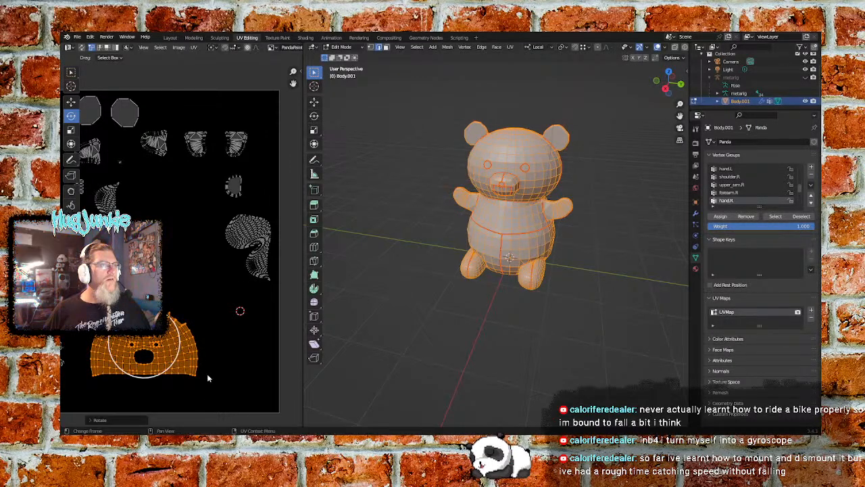
Step: Shift the face island slightly right and up and scale it up to about 1.83
{"action": "left_click", "coordinate": [71, 102]}
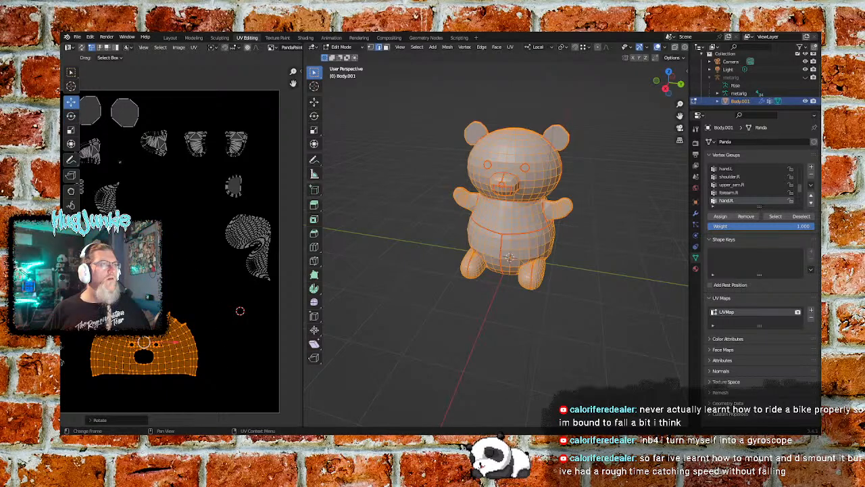
{"action": "left_click_drag", "start_coordinate": [144, 341], "coordinate": [170, 334]}
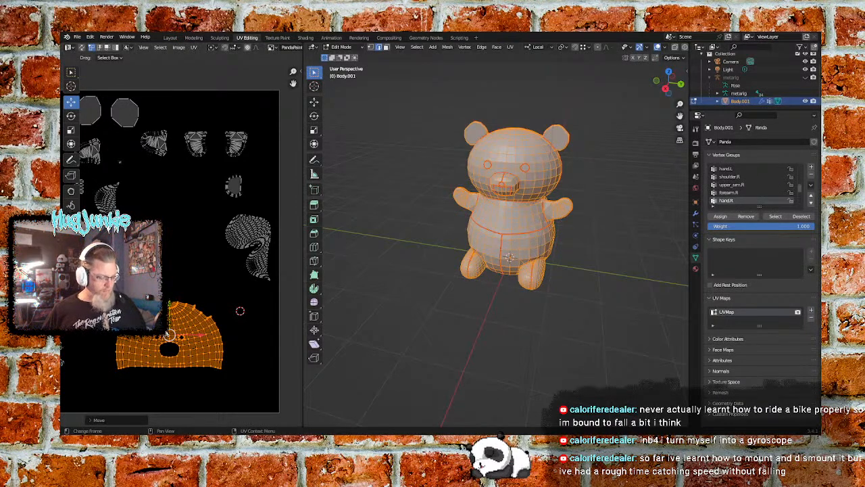
{"action": "key", "text": "s"}
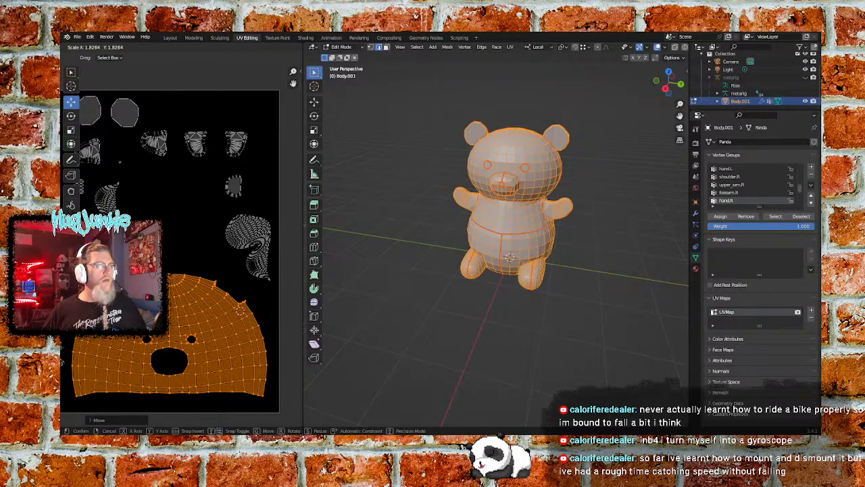
{"action": "left_click", "coordinate": [171, 336]}
{"action": "middle_click_drag", "start_coordinate": [116, 265], "coordinate": [228, 231]}
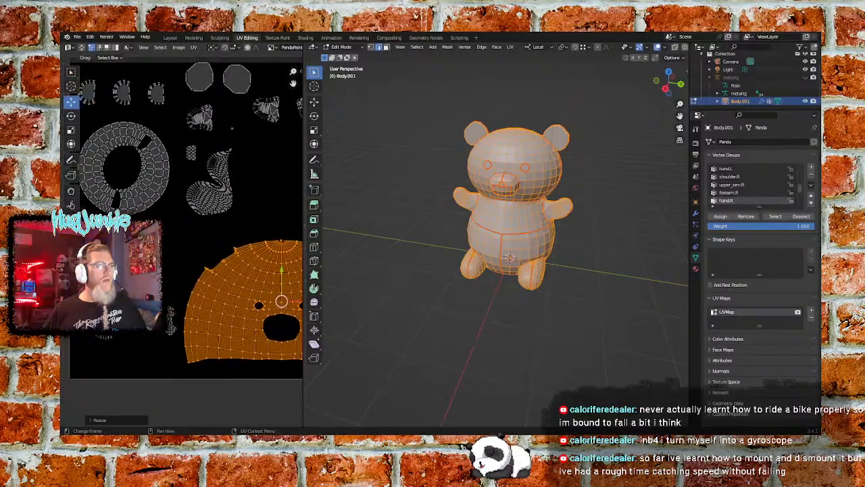
Step: Move the small strip islands away from the enlarged face island, placing one below left of it and another beside its upper left edge
{"action": "left_click", "coordinate": [181, 345]}
{"action": "key", "text": "g"}
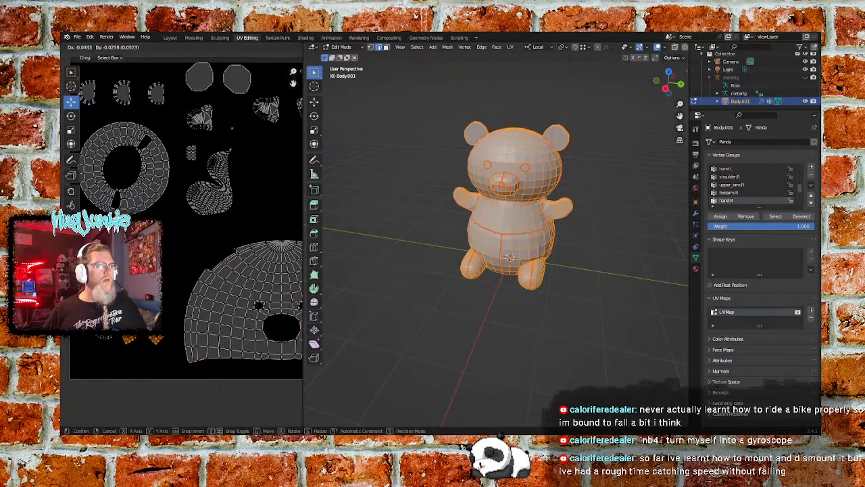
{"action": "left_click", "coordinate": [176, 323]}
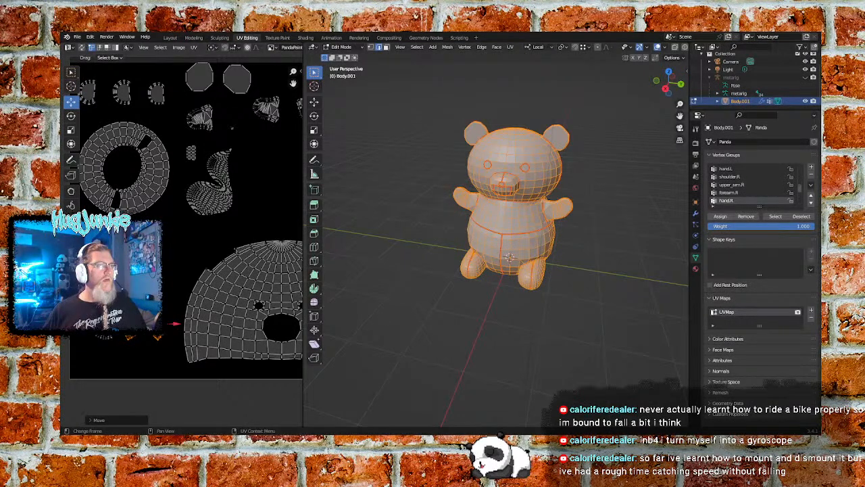
{"action": "key", "text": "g"}
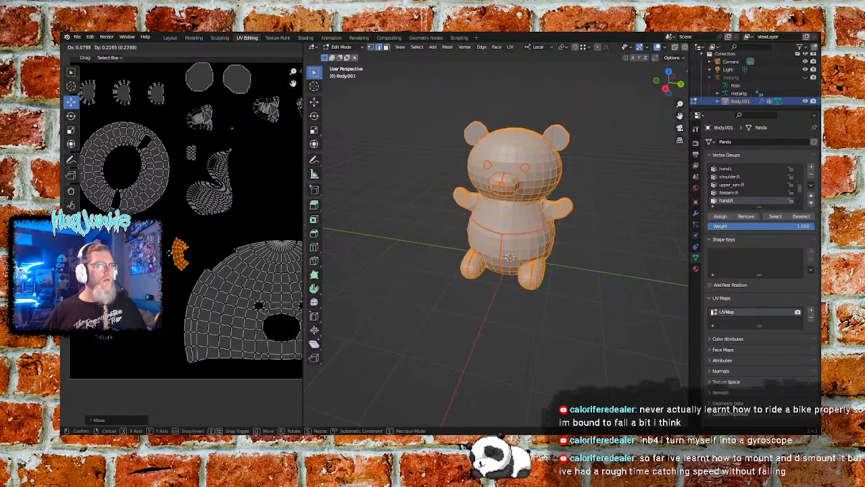
{"action": "left_click", "coordinate": [179, 256]}
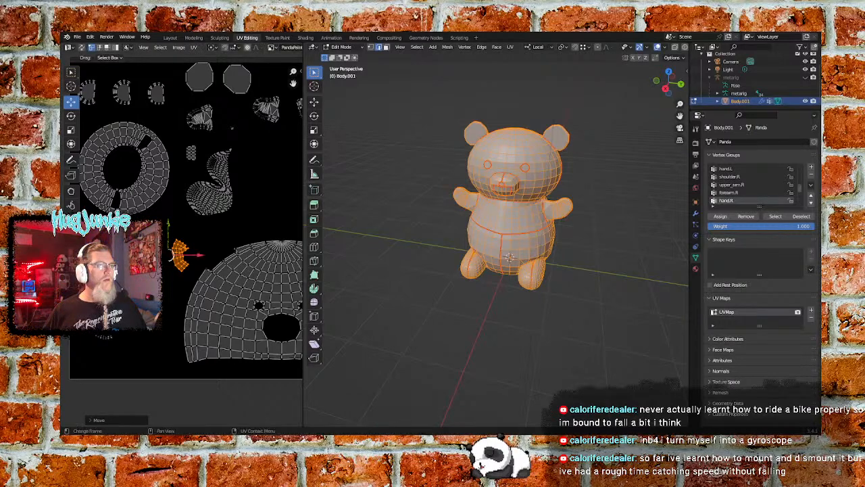
{"action": "left_click", "coordinate": [214, 230]}
{"action": "middle_click_drag", "start_coordinate": [245, 220], "coordinate": [155, 216]}
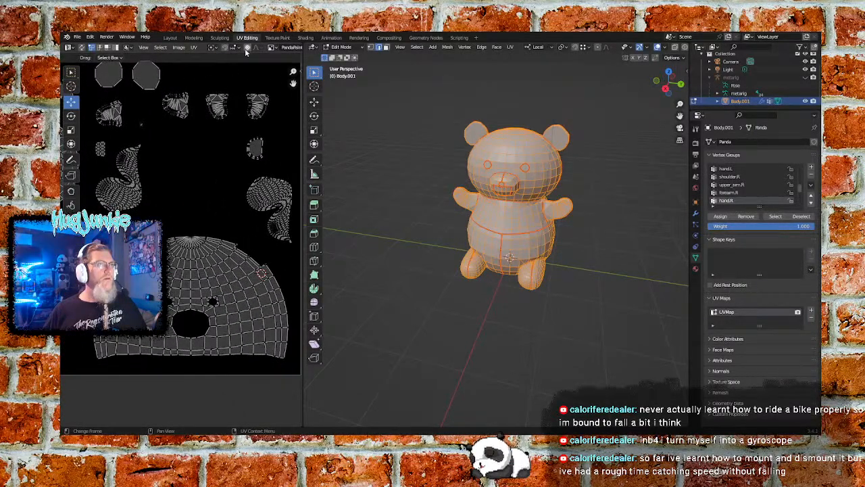
Step: Switch to the Texture Paint workspace and frame the enlarged face island around one eye on the PandaWhite.png texture
{"action": "left_click", "coordinate": [276, 38]}
{"action": "middle_click_drag", "start_coordinate": [226, 250], "coordinate": [181, 231]}
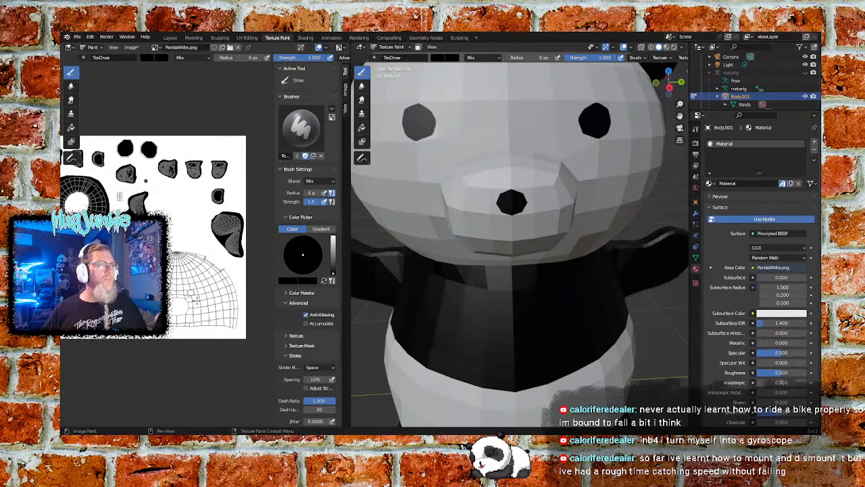
{"action": "scroll", "coordinate": [193, 297], "scroll_direction": "up", "scroll_amount": 2}
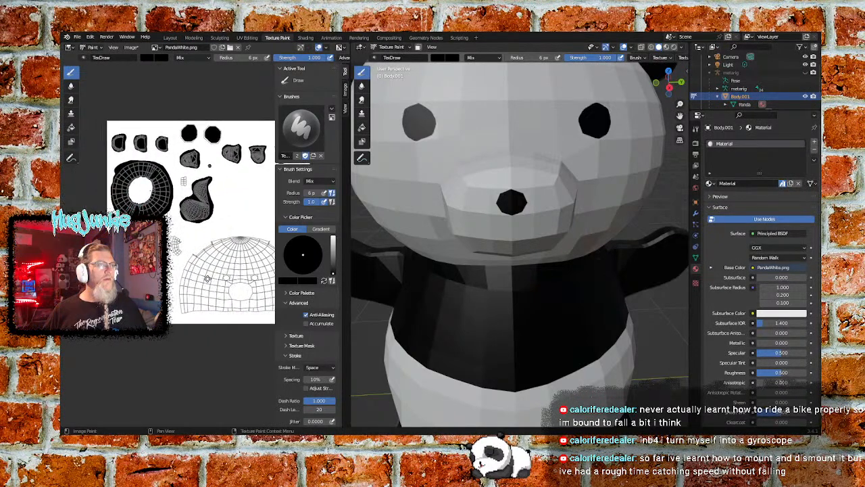
{"action": "scroll", "coordinate": [185, 275], "scroll_direction": "up", "scroll_amount": 2}
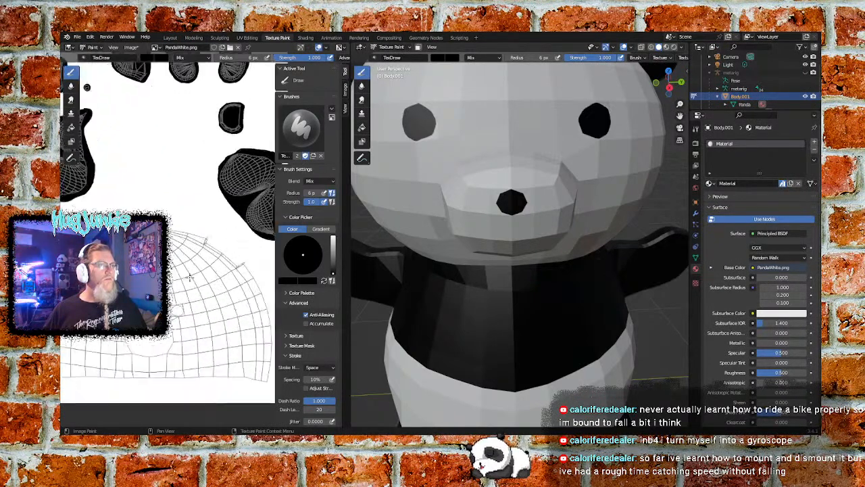
{"action": "scroll", "coordinate": [184, 276], "scroll_direction": "up", "scroll_amount": 2}
{"action": "scroll", "coordinate": [123, 283], "scroll_direction": "up", "scroll_amount": 1}
{"action": "middle_click_drag", "start_coordinate": [122, 283], "coordinate": [196, 274]}
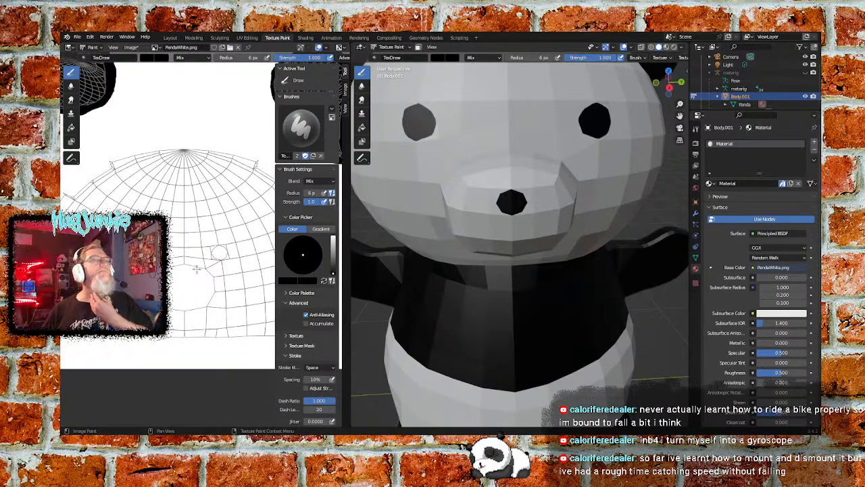
{"action": "scroll", "coordinate": [199, 254], "scroll_direction": "up", "scroll_amount": 1}
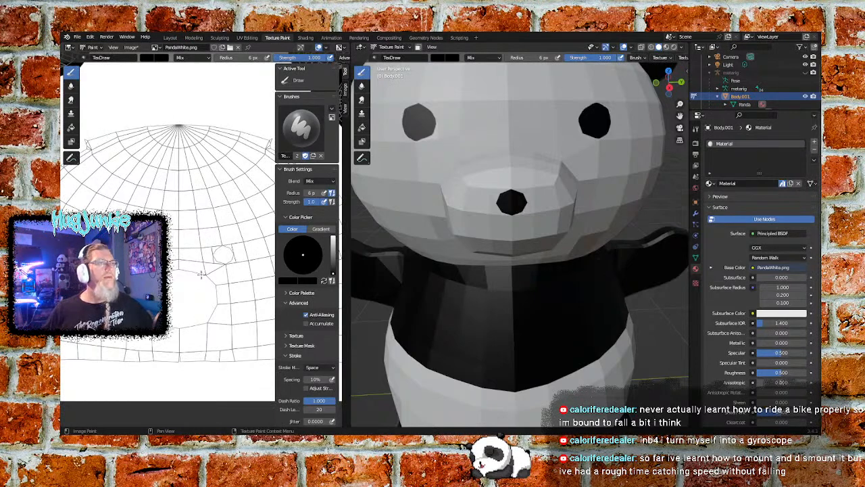
{"action": "middle_click_drag", "start_coordinate": [238, 252], "coordinate": [186, 256]}
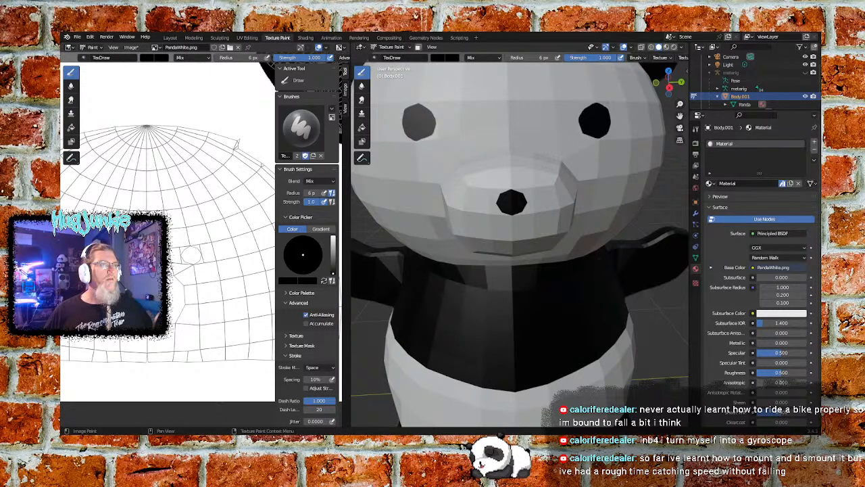
Step: Try several black freehand outlines for the patch around one eye, undoing each attempt
{"action": "mouse_move", "coordinate": [172, 236]}
{"action": "left_mouse_down"}
{"action": "mouse_move", "coordinate": [199, 220]}
{"action": "mouse_move", "coordinate": [226, 226]}
{"action": "mouse_move", "coordinate": [240, 245]}
{"action": "mouse_move", "coordinate": [226, 278]}
{"action": "mouse_move", "coordinate": [178, 298]}
{"action": "left_mouse_up"}
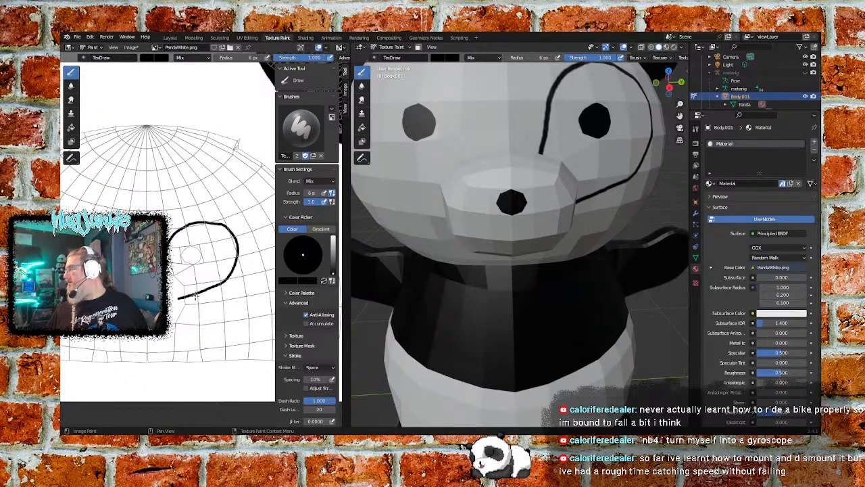
{"action": "key", "text": "ctrl+z"}
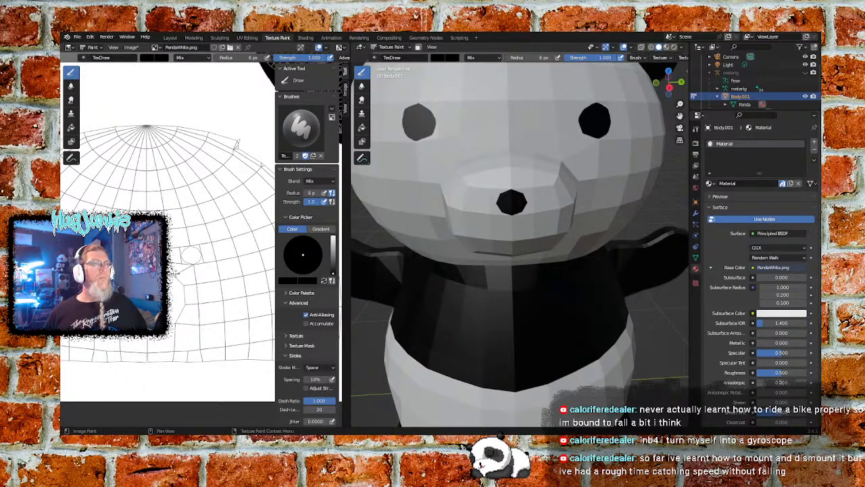
{"action": "mouse_move", "coordinate": [170, 260]}
{"action": "left_mouse_down"}
{"action": "mouse_move", "coordinate": [202, 234]}
{"action": "mouse_move", "coordinate": [241, 257]}
{"action": "mouse_move", "coordinate": [233, 298]}
{"action": "mouse_move", "coordinate": [174, 304]}
{"action": "left_mouse_up"}
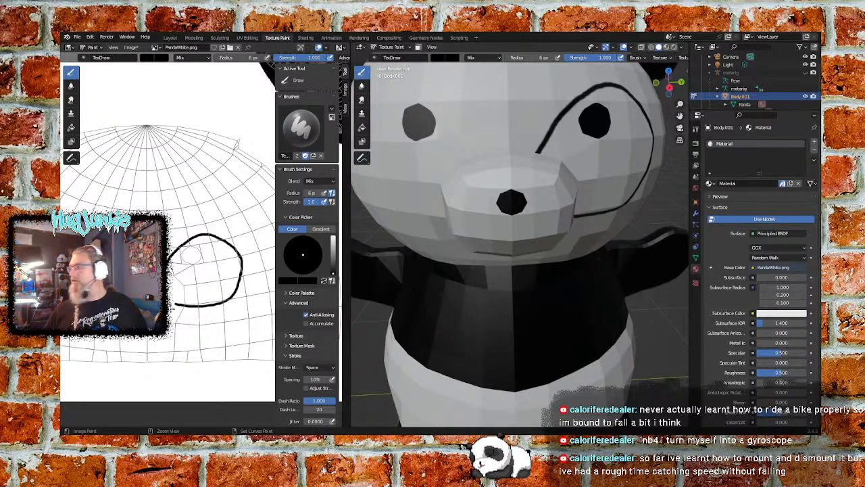
{"action": "key", "text": "ctrl+z"}
{"action": "mouse_move", "coordinate": [173, 235]}
{"action": "left_mouse_down"}
{"action": "mouse_move", "coordinate": [218, 233]}
{"action": "mouse_move", "coordinate": [241, 267]}
{"action": "mouse_move", "coordinate": [237, 294]}
{"action": "mouse_move", "coordinate": [203, 305]}
{"action": "mouse_move", "coordinate": [174, 303]}
{"action": "left_mouse_up"}
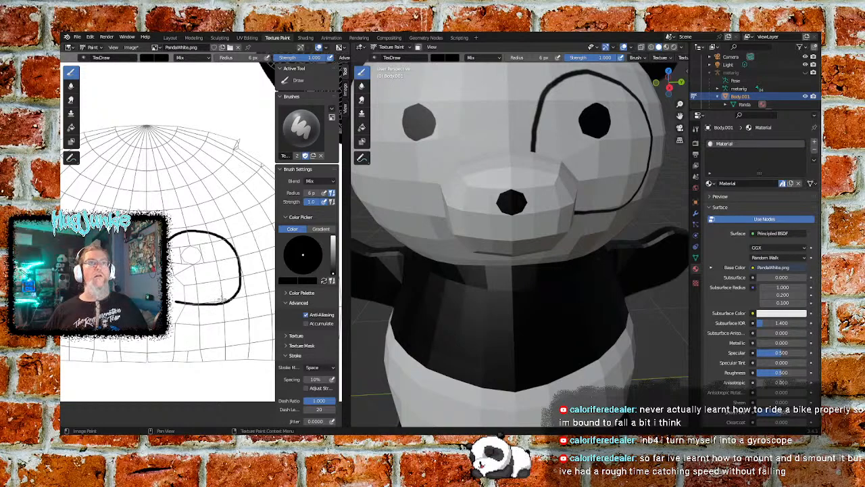
{"action": "middle_click_drag", "start_coordinate": [578, 170], "coordinate": [549, 169]}
{"action": "scroll", "coordinate": [549, 169], "scroll_direction": "down", "scroll_amount": 5}
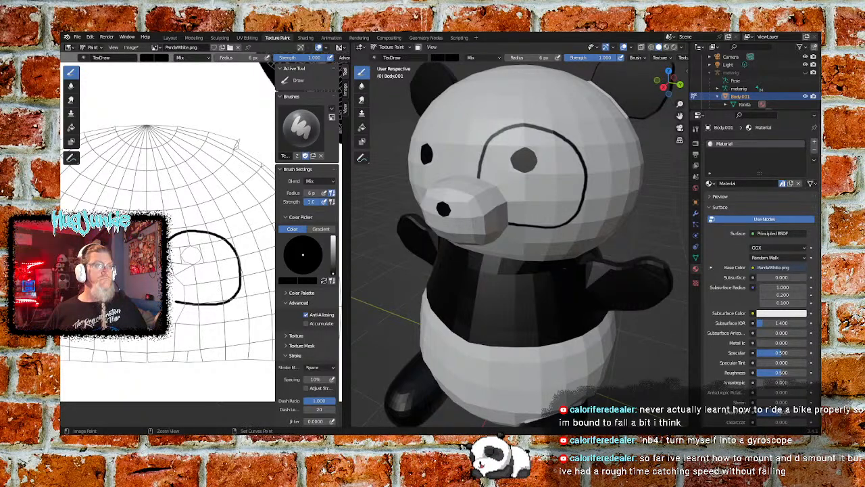
{"action": "key", "text": "ctrl+z"}
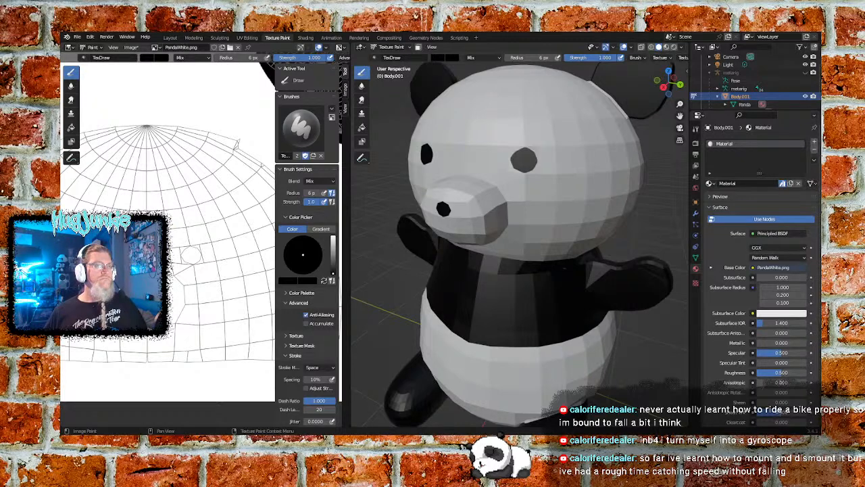
{"action": "mouse_move", "coordinate": [171, 244]}
{"action": "left_mouse_down"}
{"action": "mouse_move", "coordinate": [211, 238]}
{"action": "mouse_move", "coordinate": [247, 294]}
{"action": "mouse_move", "coordinate": [230, 309]}
{"action": "mouse_move", "coordinate": [172, 298]}
{"action": "left_mouse_up"}
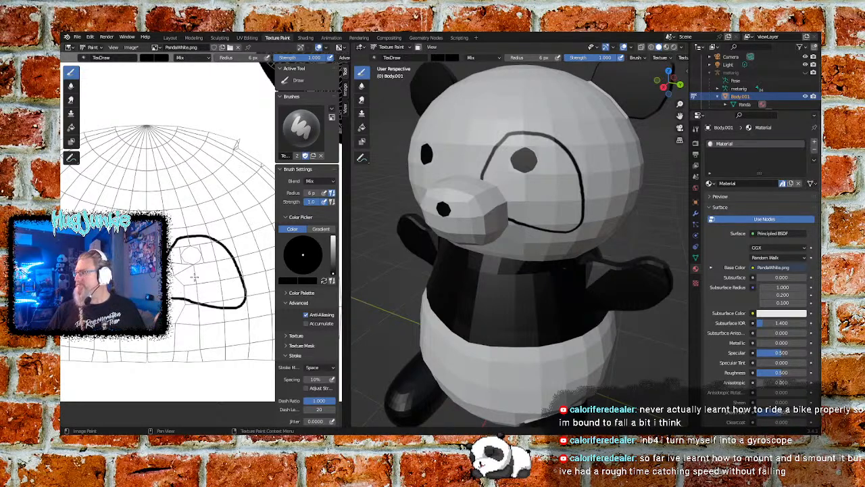
{"action": "key", "text": "ctrl+z"}
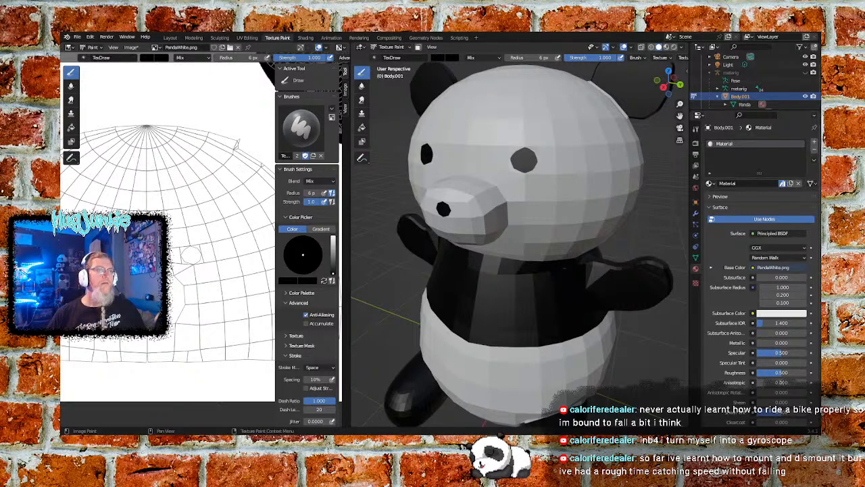
Step: Paint a rounded black patch outline around each eye, starting and ending at the muzzle
{"action": "mouse_move", "coordinate": [173, 238]}
{"action": "left_mouse_down"}
{"action": "mouse_move", "coordinate": [215, 232]}
{"action": "mouse_move", "coordinate": [239, 275]}
{"action": "mouse_move", "coordinate": [225, 301]}
{"action": "mouse_move", "coordinate": [180, 301]}
{"action": "left_mouse_up"}
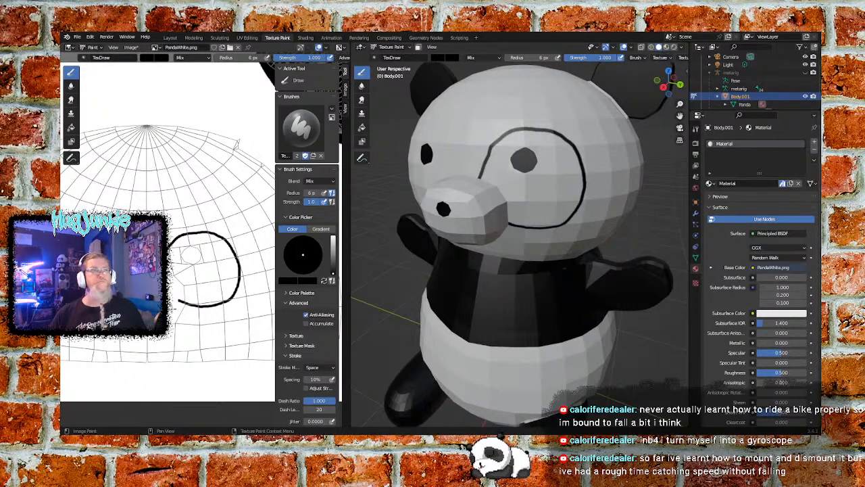
{"action": "scroll", "coordinate": [193, 308], "scroll_direction": "up", "scroll_amount": 2}
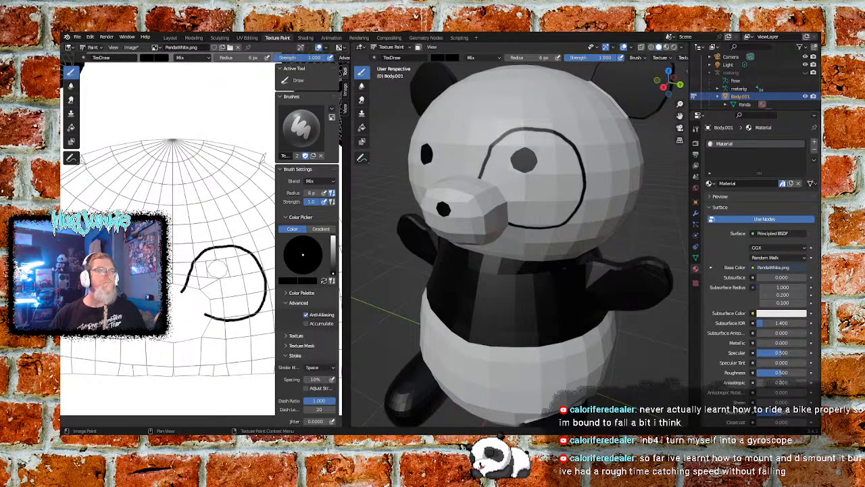
{"action": "middle_click_drag", "start_coordinate": [406, 270], "coordinate": [429, 261]}
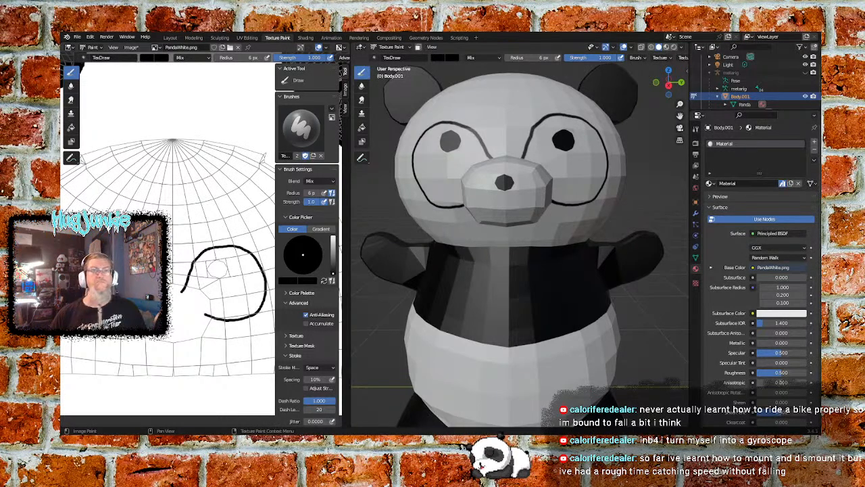
Step: Widen the eye patch outlines by painting a second black curve outside their lower outer edges
{"action": "middle_click_drag", "start_coordinate": [206, 298], "coordinate": [178, 295]}
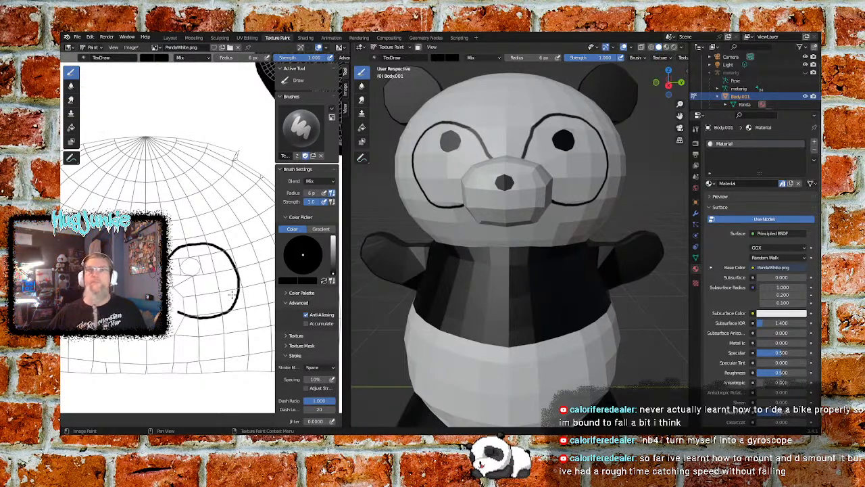
{"action": "middle_click_drag", "start_coordinate": [238, 286], "coordinate": [216, 281]}
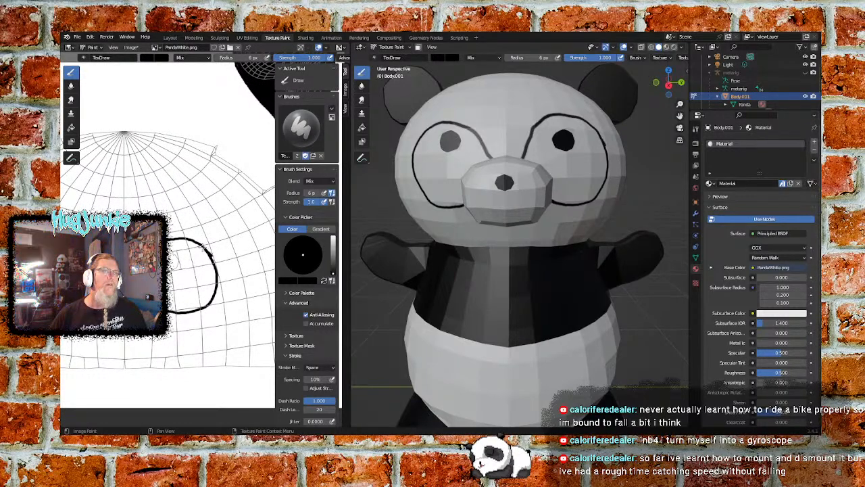
{"action": "mouse_move", "coordinate": [212, 257]}
{"action": "left_mouse_down"}
{"action": "mouse_move", "coordinate": [231, 289]}
{"action": "mouse_move", "coordinate": [225, 305]}
{"action": "mouse_move", "coordinate": [195, 308]}
{"action": "left_mouse_up"}
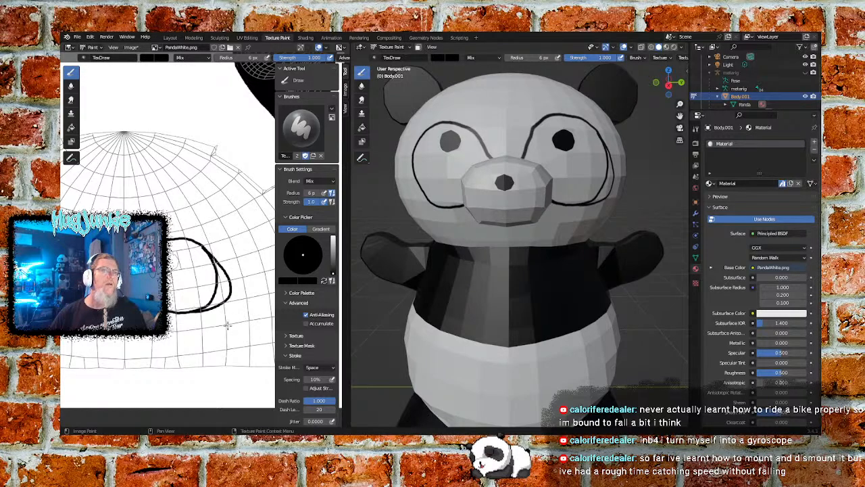
{"action": "middle_click_drag", "start_coordinate": [532, 311], "coordinate": [515, 308]}
Step: Join the two eye patch outlines with black lines across the muzzle hole, closing them above and below
{"action": "middle_click_drag", "start_coordinate": [178, 313], "coordinate": [252, 316]}
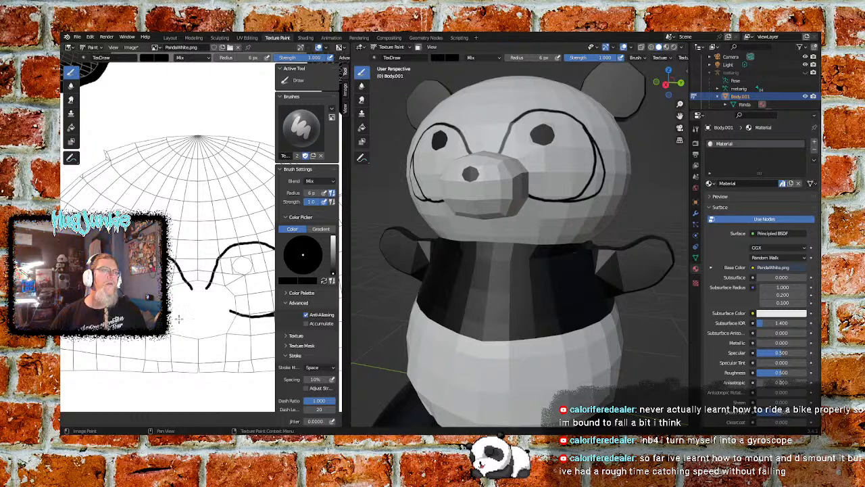
{"action": "middle_click_drag", "start_coordinate": [432, 262], "coordinate": [462, 262]}
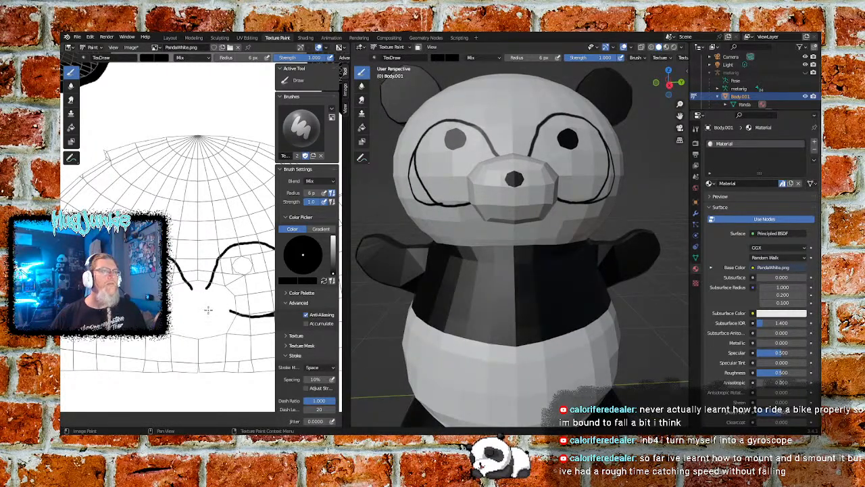
{"action": "mouse_move", "coordinate": [170, 309]}
{"action": "left_mouse_down"}
{"action": "mouse_move", "coordinate": [235, 310]}
{"action": "mouse_move", "coordinate": [193, 286]}
{"action": "left_mouse_up"}
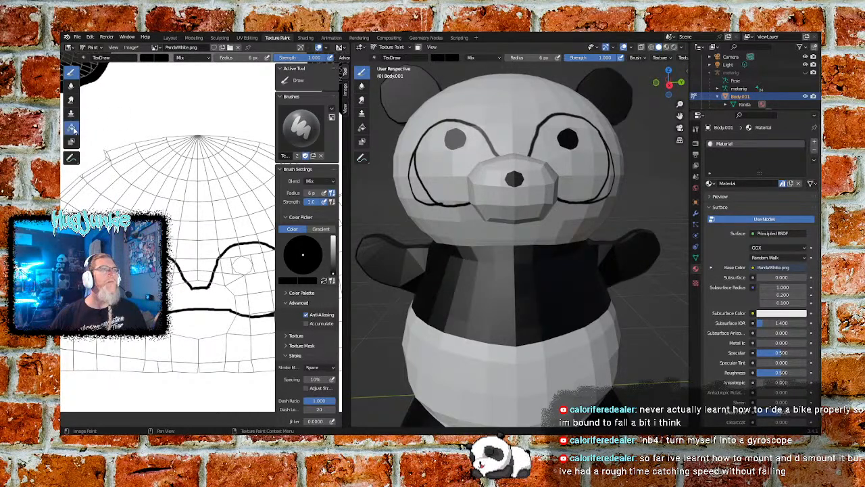
Step: Fill the closed eye patch outlines and their widened outer strips with black using the Fill tool
{"action": "left_click", "coordinate": [71, 127]}
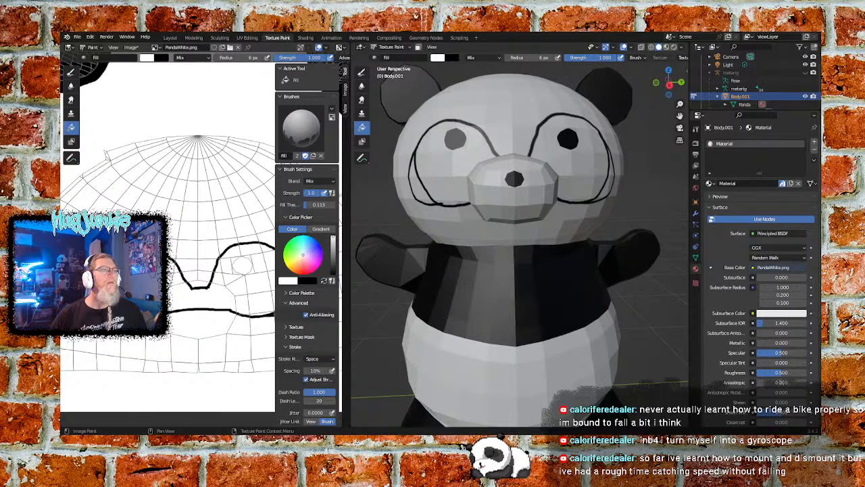
{"action": "left_click_drag", "start_coordinate": [333, 244], "coordinate": [333, 275]}
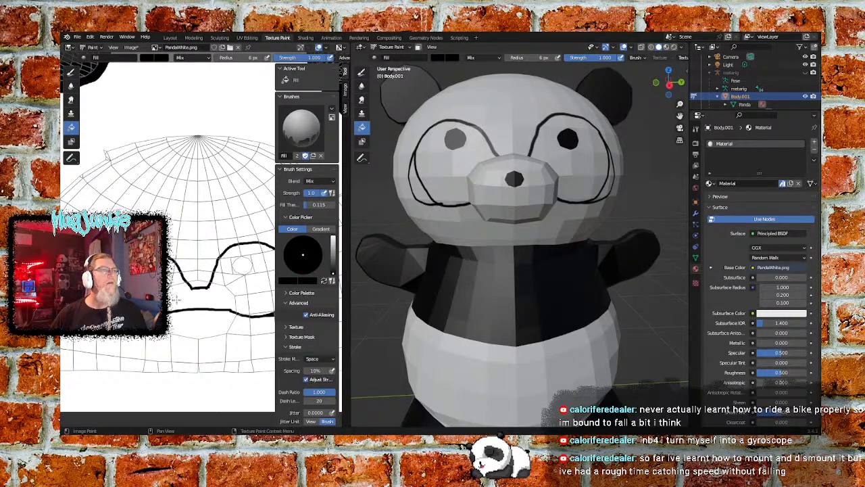
{"action": "left_click", "coordinate": [175, 299]}
{"action": "middle_click_drag", "start_coordinate": [222, 298], "coordinate": [183, 301]}
{"action": "left_click", "coordinate": [252, 298]}
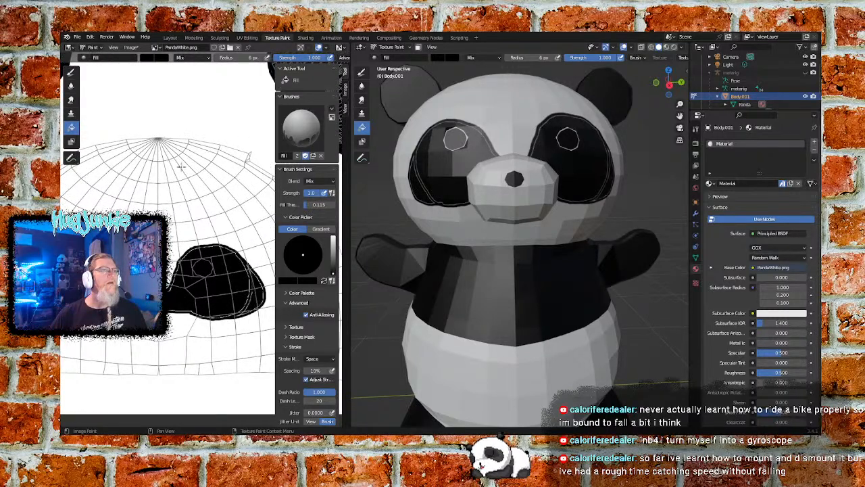
Step: Paint black over the white seam lines along the upper and outer edges of the right eye patch with the Draw brush
{"action": "left_click", "coordinate": [71, 73]}
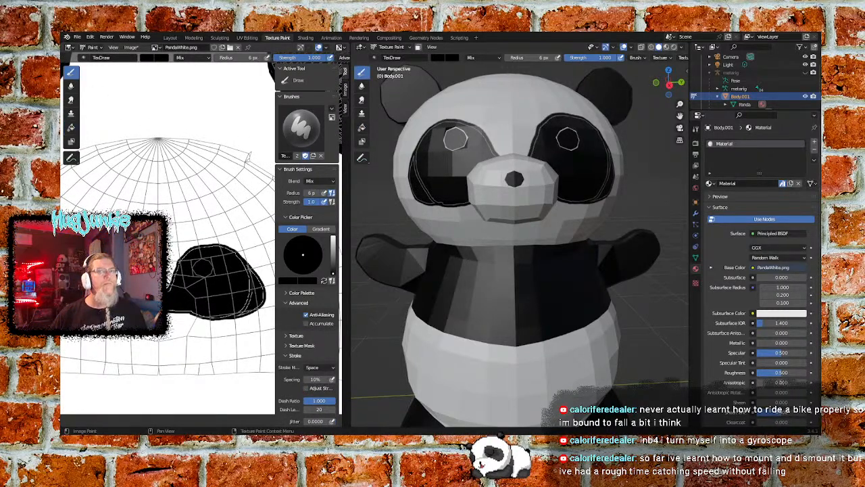
{"action": "scroll", "coordinate": [175, 320], "scroll_direction": "up", "scroll_amount": 4}
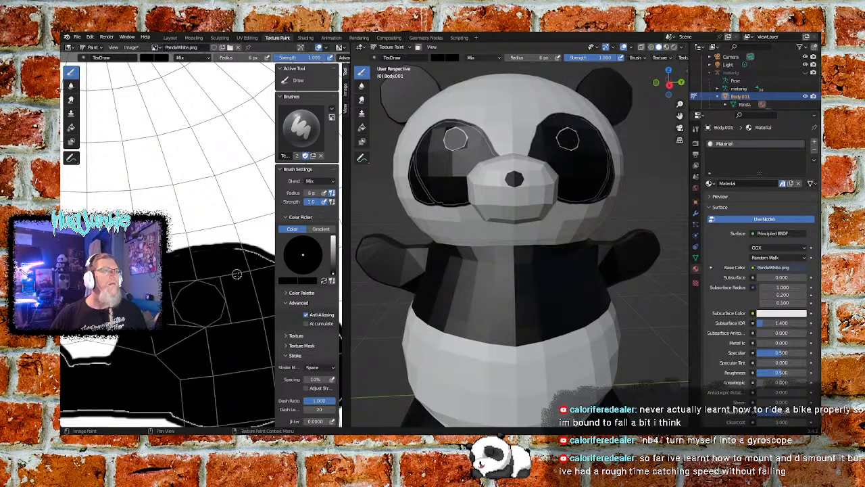
{"action": "scroll", "coordinate": [225, 275], "scroll_direction": "down", "scroll_amount": 1}
{"action": "scroll", "coordinate": [224, 275], "scroll_direction": "up", "scroll_amount": 1}
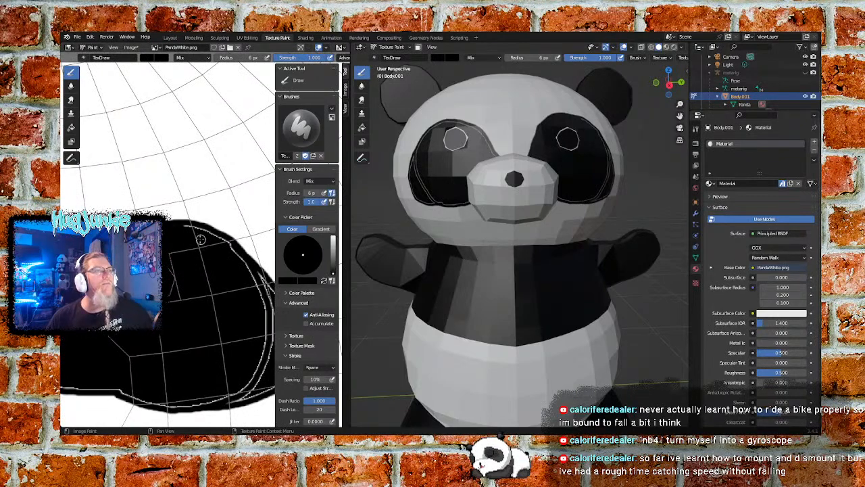
{"action": "left_click_drag", "start_coordinate": [182, 229], "coordinate": [225, 239]}
{"action": "middle_click_drag", "start_coordinate": [242, 300], "coordinate": [168, 271]}
{"action": "mouse_move", "coordinate": [183, 236]}
{"action": "left_mouse_down"}
{"action": "mouse_move", "coordinate": [227, 299]}
{"action": "mouse_move", "coordinate": [230, 330]}
{"action": "mouse_move", "coordinate": [222, 346]}
{"action": "mouse_move", "coordinate": [162, 369]}
{"action": "mouse_move", "coordinate": [193, 332]}
{"action": "mouse_move", "coordinate": [181, 359]}
{"action": "mouse_move", "coordinate": [201, 288]}
{"action": "mouse_move", "coordinate": [202, 324]}
{"action": "mouse_move", "coordinate": [191, 323]}
{"action": "mouse_move", "coordinate": [171, 366]}
{"action": "mouse_move", "coordinate": [155, 365]}
{"action": "left_mouse_up"}
{"action": "middle_click_drag", "start_coordinate": [155, 365], "coordinate": [216, 300]}
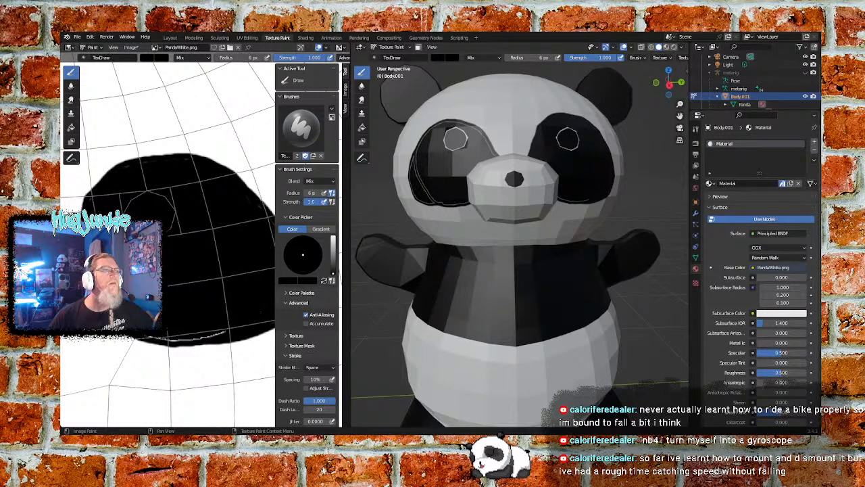
Step: Cover the remaining white line along the right eye patch's lower edge with black
{"action": "mouse_move", "coordinate": [154, 338]}
{"action": "left_mouse_down"}
{"action": "mouse_move", "coordinate": [224, 328]}
{"action": "mouse_move", "coordinate": [165, 340]}
{"action": "left_mouse_up"}
{"action": "mouse_move", "coordinate": [93, 338]}
{"action": "middle_mouse_down"}
{"action": "mouse_move", "coordinate": [117, 352]}
{"action": "mouse_move", "coordinate": [181, 332]}
{"action": "middle_mouse_up"}
{"action": "left_click_drag", "start_coordinate": [192, 328], "coordinate": [163, 328]}
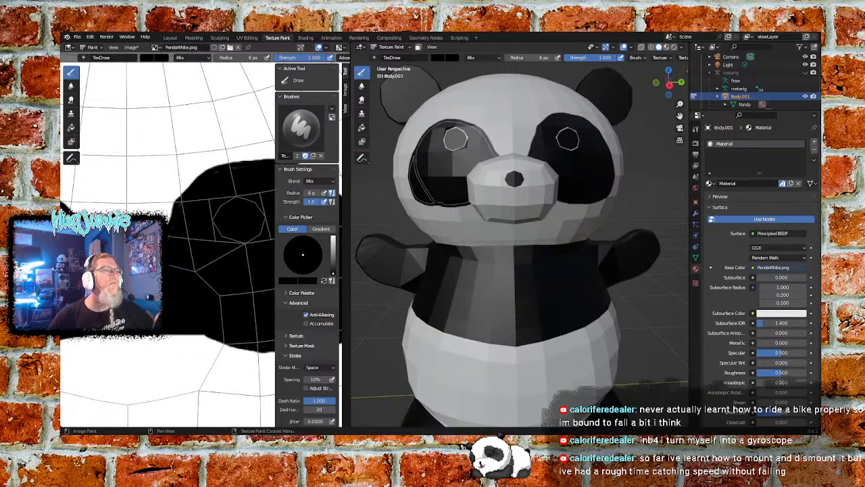
Step: Paint black over the white seam lines along the left eye patch's inner, upper and outer edges
{"action": "middle_click_drag", "start_coordinate": [177, 257], "coordinate": [190, 339]}
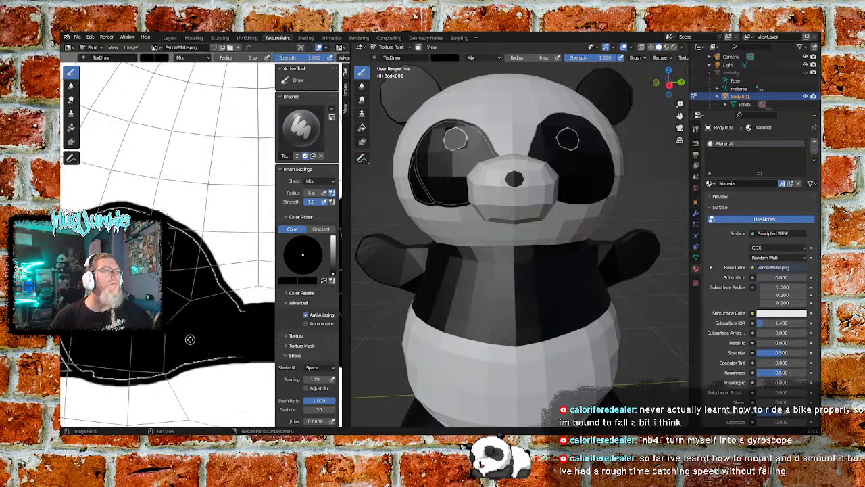
{"action": "mouse_move", "coordinate": [219, 289]}
{"action": "left_mouse_down"}
{"action": "mouse_move", "coordinate": [197, 244]}
{"action": "mouse_move", "coordinate": [178, 230]}
{"action": "left_mouse_up"}
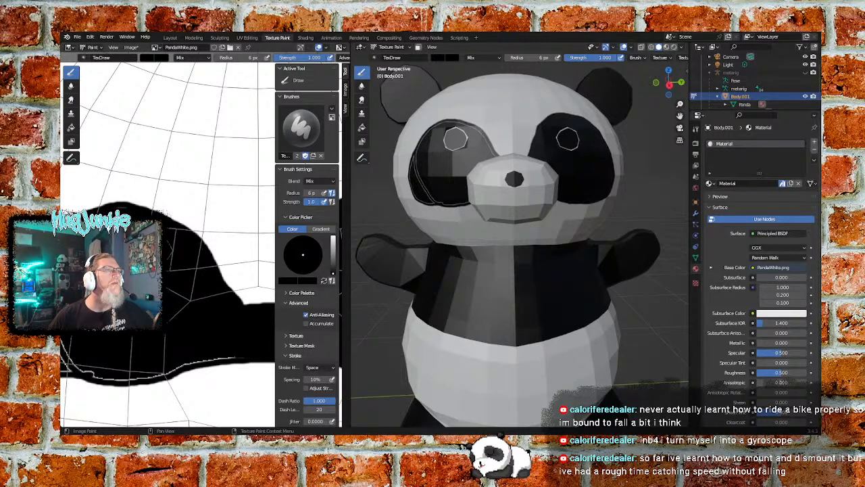
{"action": "middle_click_drag", "start_coordinate": [145, 268], "coordinate": [178, 251]}
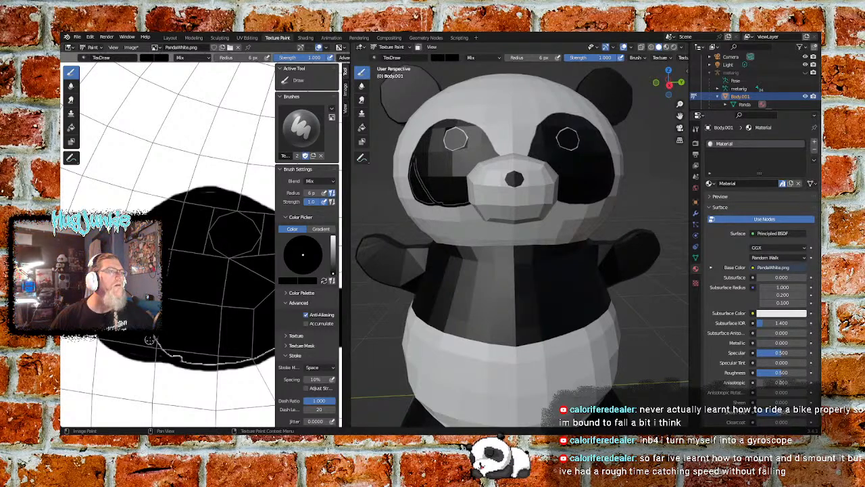
{"action": "mouse_move", "coordinate": [156, 339]}
{"action": "left_mouse_down"}
{"action": "mouse_move", "coordinate": [174, 357]}
{"action": "mouse_move", "coordinate": [154, 354]}
{"action": "mouse_move", "coordinate": [176, 361]}
{"action": "mouse_move", "coordinate": [145, 356]}
{"action": "mouse_move", "coordinate": [195, 364]}
{"action": "mouse_move", "coordinate": [163, 353]}
{"action": "mouse_move", "coordinate": [175, 340]}
{"action": "left_mouse_up"}
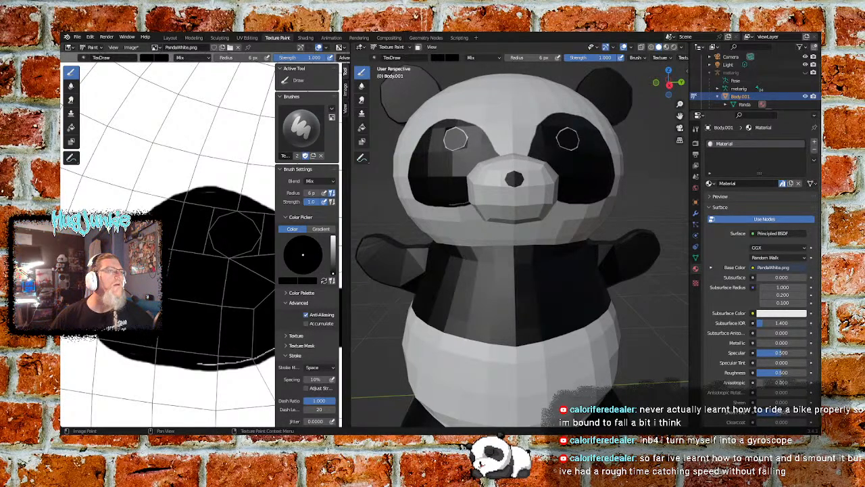
Step: Cover the white line along the left eye patch's lower edge, continuing to the black bridge across the muzzle hole
{"action": "middle_click_drag", "start_coordinate": [200, 297], "coordinate": [127, 282]}
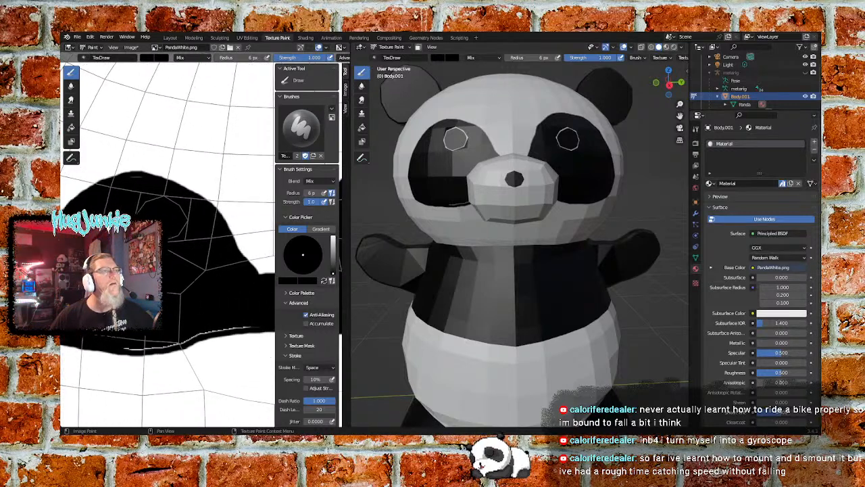
{"action": "left_click_drag", "start_coordinate": [118, 349], "coordinate": [251, 328]}
{"action": "mouse_move", "coordinate": [251, 329]}
{"action": "middle_mouse_down"}
{"action": "mouse_move", "coordinate": [170, 338]}
{"action": "mouse_move", "coordinate": [169, 309]}
{"action": "middle_mouse_up"}
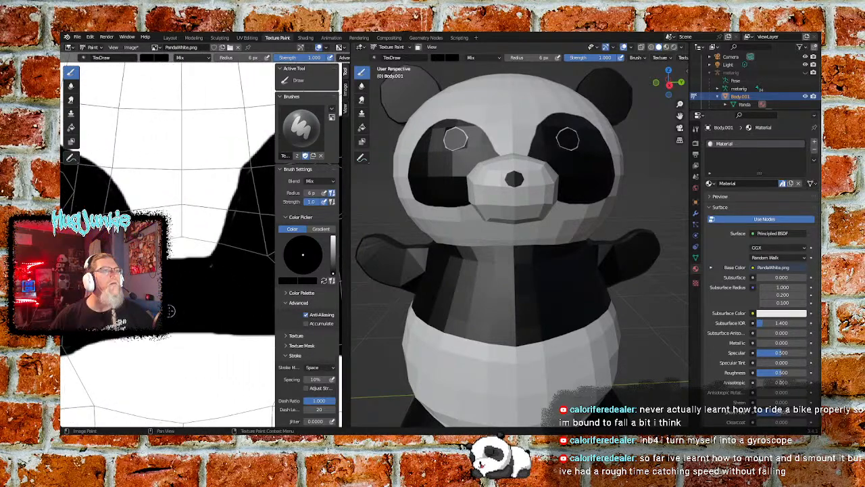
Step: Set the brush color to white and paint a curved line separating the right eye patch from the black muzzle area
{"action": "scroll", "coordinate": [170, 310], "scroll_direction": "down", "scroll_amount": 4}
{"action": "middle_click_drag", "start_coordinate": [212, 290], "coordinate": [189, 310]}
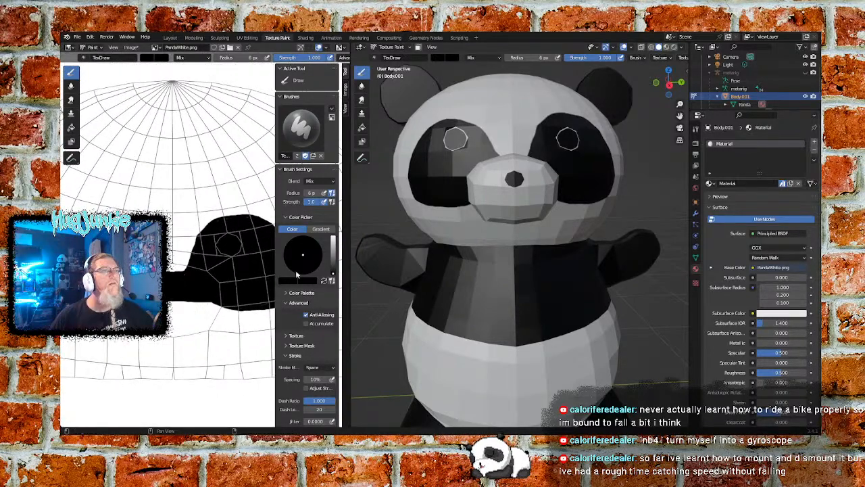
{"action": "left_click", "coordinate": [334, 235]}
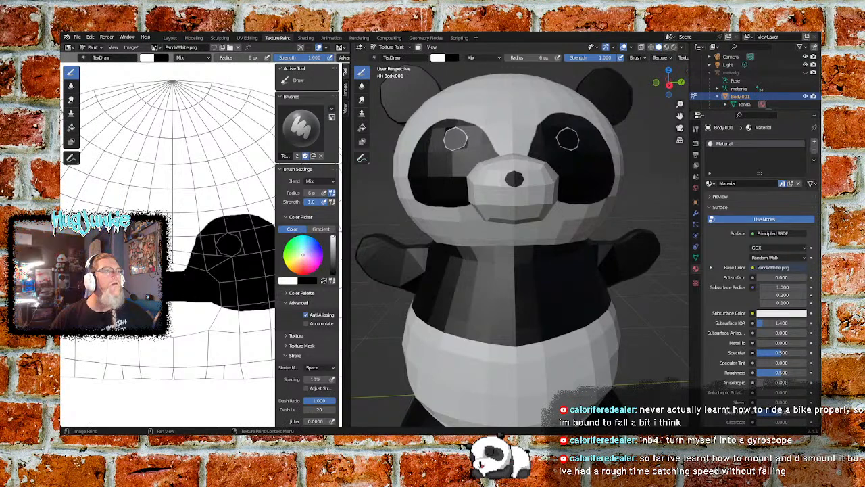
{"action": "mouse_move", "coordinate": [181, 274]}
{"action": "left_mouse_down"}
{"action": "mouse_move", "coordinate": [201, 282]}
{"action": "mouse_move", "coordinate": [212, 306]}
{"action": "left_mouse_up"}
{"action": "scroll", "coordinate": [187, 314], "scroll_direction": "up", "scroll_amount": 1}
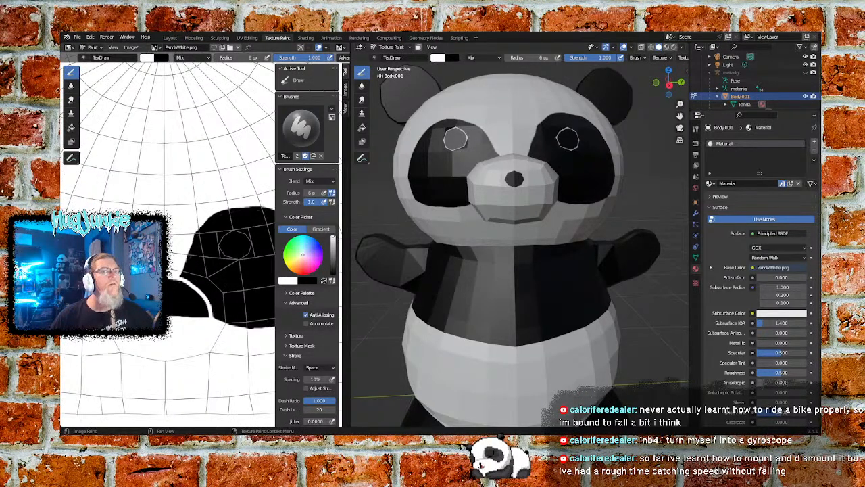
{"action": "scroll", "coordinate": [156, 338], "scroll_direction": "up", "scroll_amount": 2}
{"action": "middle_click_drag", "start_coordinate": [144, 347], "coordinate": [209, 312]}
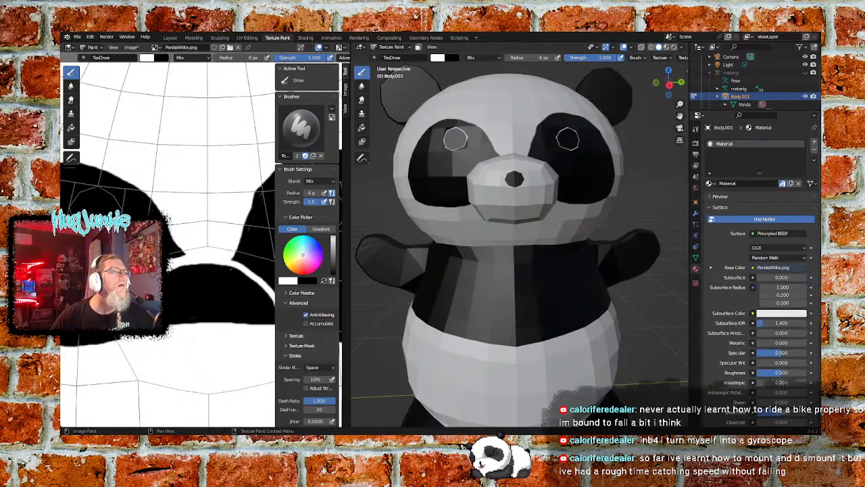
Step: Paint the remaining black muzzle area between the two eye patches white
{"action": "middle_click_drag", "start_coordinate": [189, 320], "coordinate": [99, 322]}
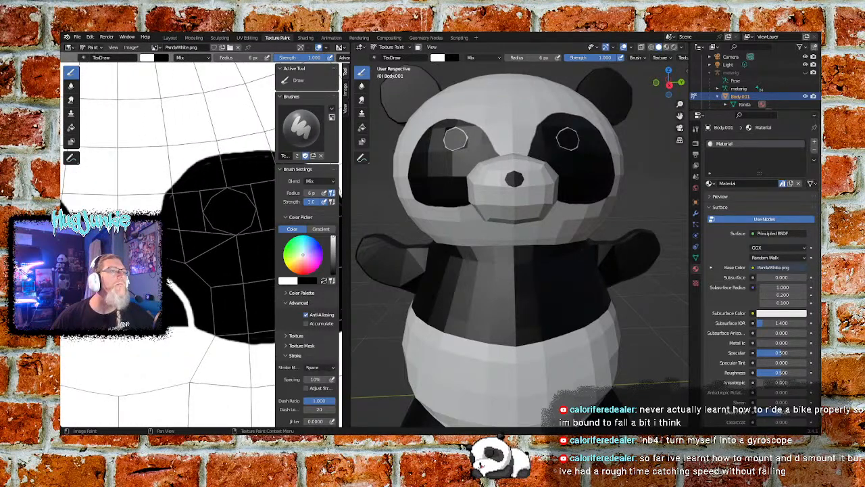
{"action": "mouse_move", "coordinate": [189, 278]}
{"action": "left_mouse_down"}
{"action": "mouse_move", "coordinate": [203, 293]}
{"action": "mouse_move", "coordinate": [207, 328]}
{"action": "mouse_move", "coordinate": [196, 330]}
{"action": "mouse_move", "coordinate": [198, 293]}
{"action": "mouse_move", "coordinate": [185, 316]}
{"action": "left_mouse_up"}
{"action": "middle_click_drag", "start_coordinate": [141, 320], "coordinate": [181, 323]}
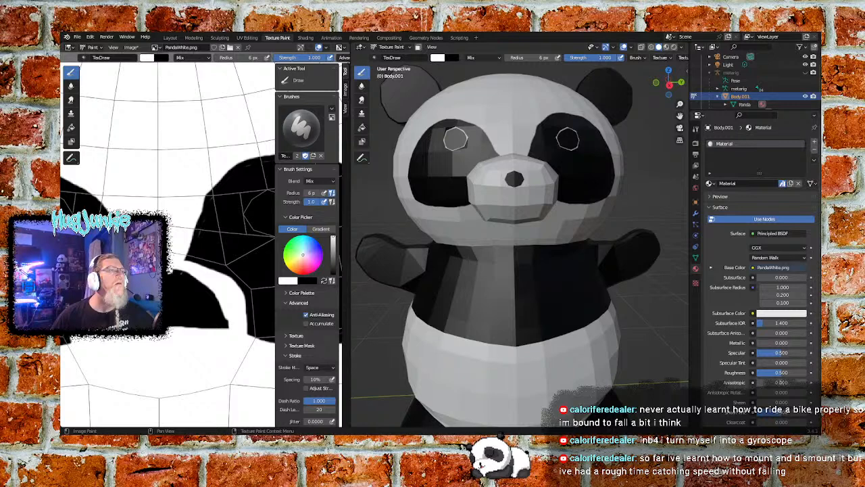
{"action": "mouse_move", "coordinate": [169, 323]}
{"action": "left_mouse_down"}
{"action": "mouse_move", "coordinate": [234, 323]}
{"action": "mouse_move", "coordinate": [202, 327]}
{"action": "mouse_move", "coordinate": [232, 322]}
{"action": "mouse_move", "coordinate": [200, 281]}
{"action": "mouse_move", "coordinate": [179, 273]}
{"action": "left_mouse_up"}
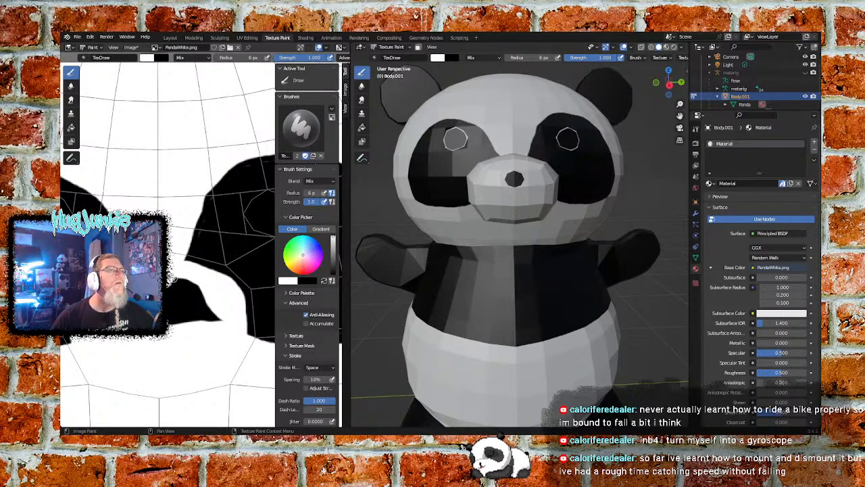
{"action": "mouse_move", "coordinate": [203, 287]}
{"action": "left_mouse_down"}
{"action": "mouse_move", "coordinate": [200, 302]}
{"action": "mouse_move", "coordinate": [217, 318]}
{"action": "mouse_move", "coordinate": [185, 323]}
{"action": "mouse_move", "coordinate": [211, 316]}
{"action": "mouse_move", "coordinate": [196, 317]}
{"action": "mouse_move", "coordinate": [210, 305]}
{"action": "mouse_move", "coordinate": [184, 318]}
{"action": "mouse_move", "coordinate": [170, 305]}
{"action": "mouse_move", "coordinate": [196, 303]}
{"action": "mouse_move", "coordinate": [183, 291]}
{"action": "left_mouse_up"}
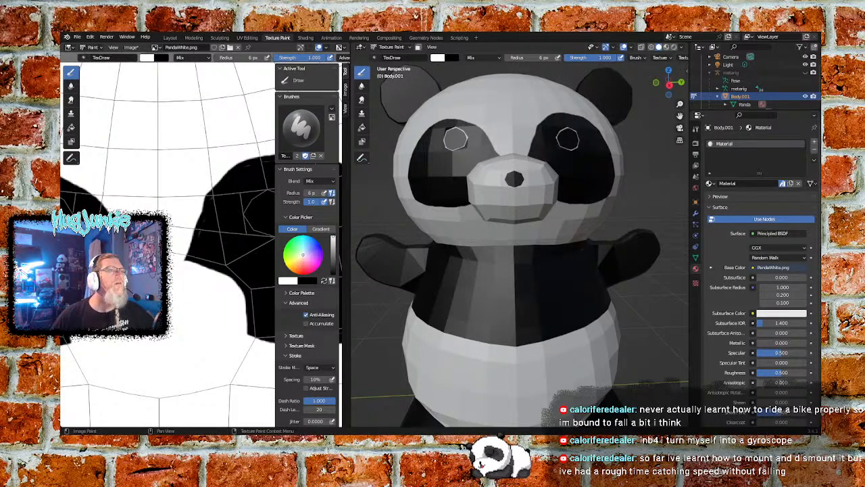
Step: Examine the separated eye patches on the panda's face from several angles, and the black islands in the upper part of the texture
{"action": "scroll", "coordinate": [201, 309], "scroll_direction": "down", "scroll_amount": 3}
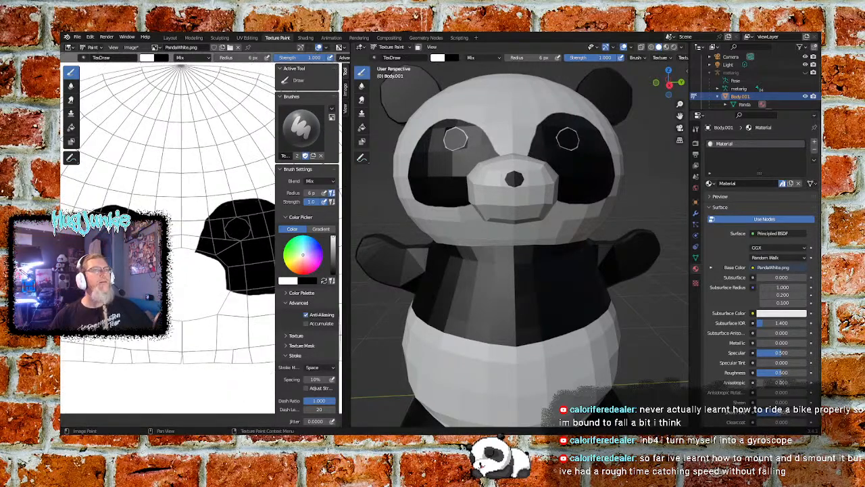
{"action": "scroll", "coordinate": [178, 295], "scroll_direction": "down", "scroll_amount": 2}
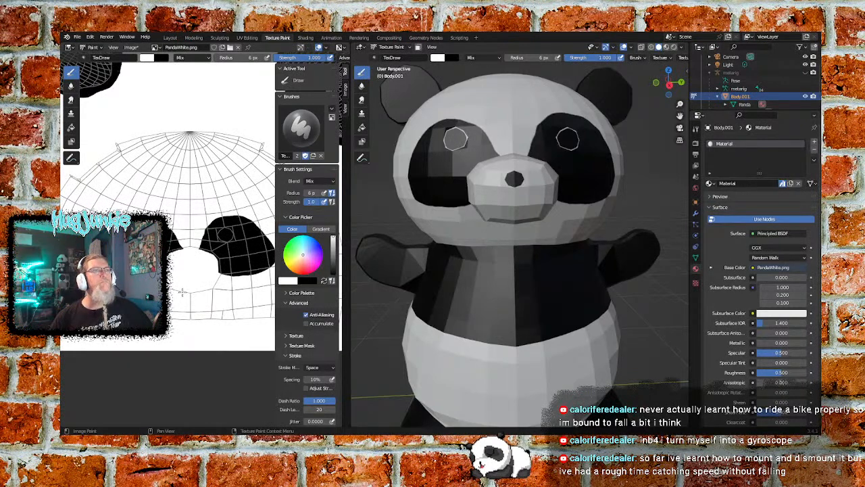
{"action": "mouse_move", "coordinate": [543, 253]}
{"action": "middle_mouse_down"}
{"action": "mouse_move", "coordinate": [527, 254]}
{"action": "mouse_move", "coordinate": [571, 255]}
{"action": "mouse_move", "coordinate": [535, 250]}
{"action": "middle_mouse_up"}
{"action": "scroll", "coordinate": [537, 248], "scroll_direction": "down", "scroll_amount": 6}
{"action": "scroll", "coordinate": [543, 246], "scroll_direction": "up", "scroll_amount": 8}
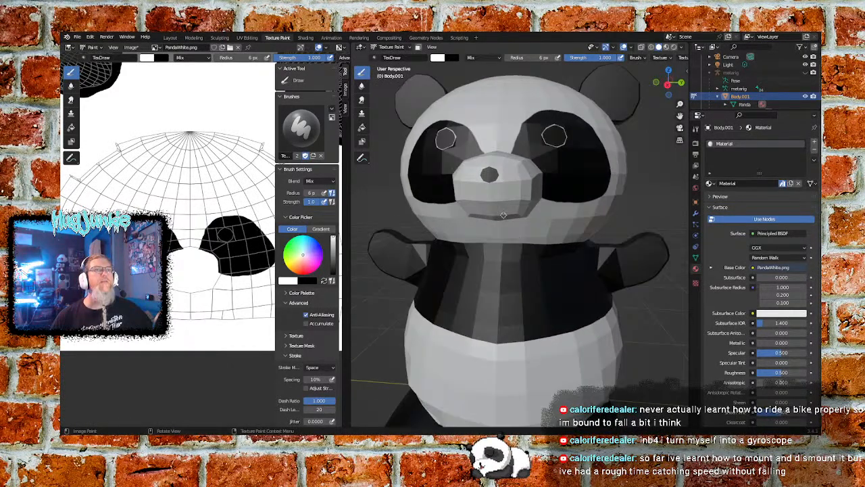
{"action": "scroll", "coordinate": [503, 215], "scroll_direction": "up", "scroll_amount": 4}
{"action": "middle_click_drag", "start_coordinate": [504, 216], "coordinate": [499, 234]}
{"action": "scroll", "coordinate": [206, 152], "scroll_direction": "down", "scroll_amount": 4}
{"action": "scroll", "coordinate": [169, 143], "scroll_direction": "up", "scroll_amount": 5}
{"action": "scroll", "coordinate": [171, 119], "scroll_direction": "up", "scroll_amount": 5}
{"action": "middle_click_drag", "start_coordinate": [171, 174], "coordinate": [204, 239]}
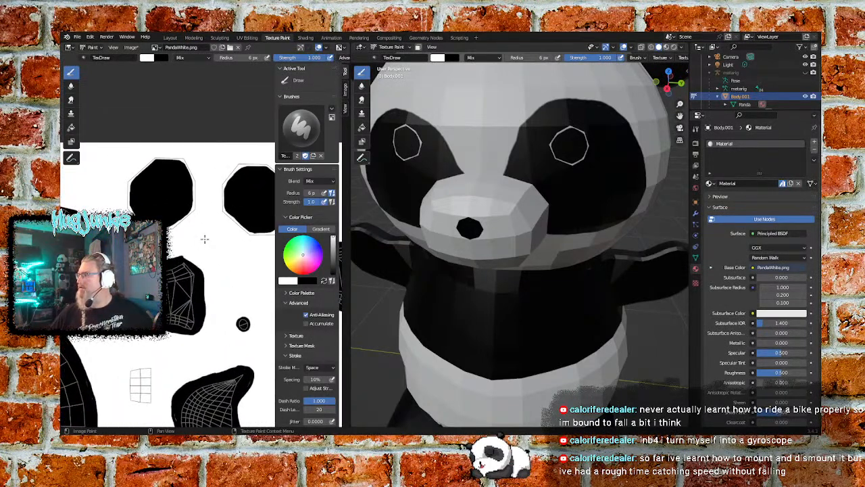
{"action": "scroll", "coordinate": [236, 237], "scroll_direction": "up", "scroll_amount": 2}
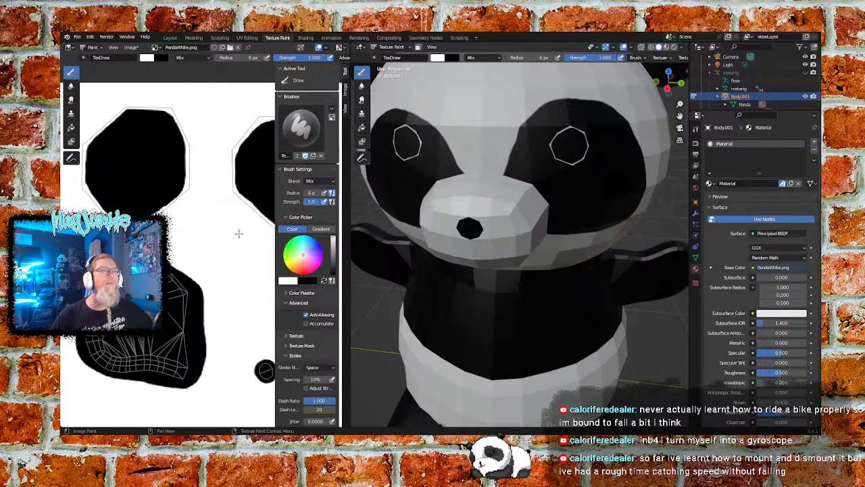
Step: Paint a small white highlight dot on each of the two black eye islands in the texture
{"action": "middle_click_drag", "start_coordinate": [235, 240], "coordinate": [127, 332]}
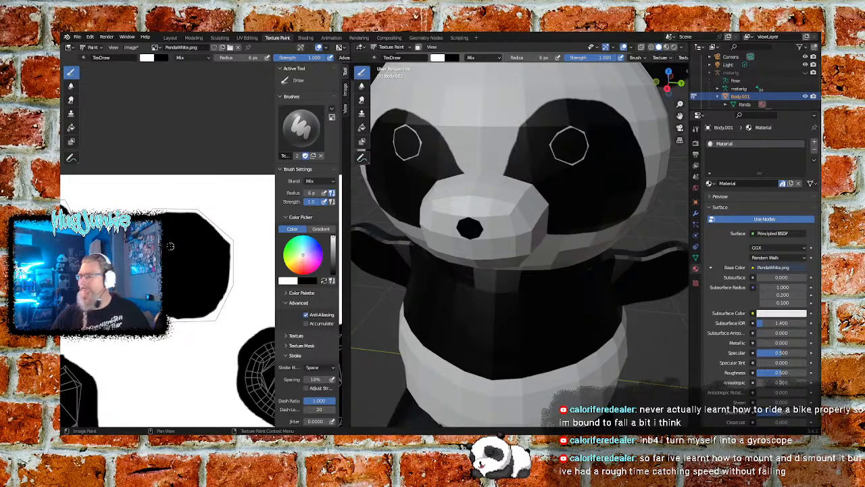
{"action": "scroll", "coordinate": [170, 246], "scroll_direction": "up", "scroll_amount": 3}
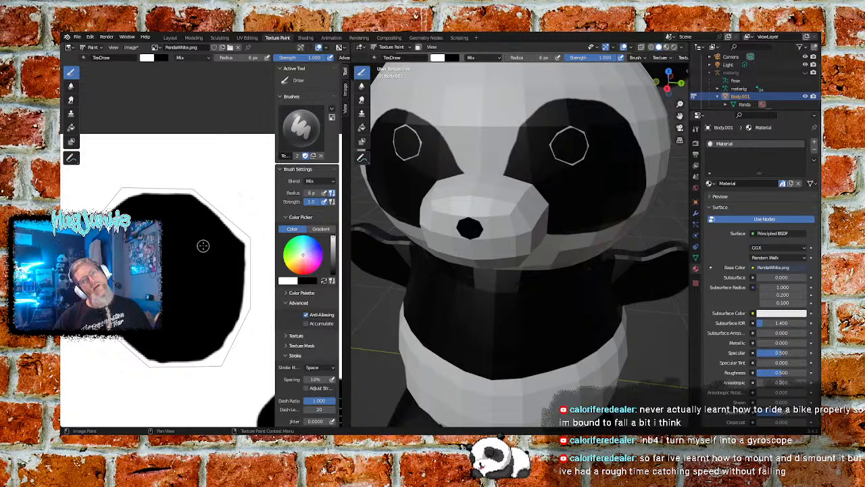
{"action": "left_click_drag", "start_coordinate": [203, 244], "coordinate": [198, 249]}
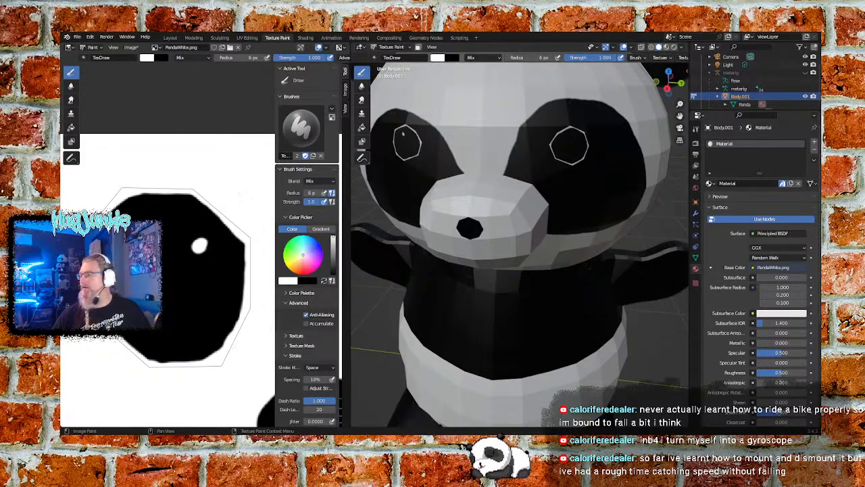
{"action": "middle_click_drag", "start_coordinate": [202, 271], "coordinate": [173, 277]}
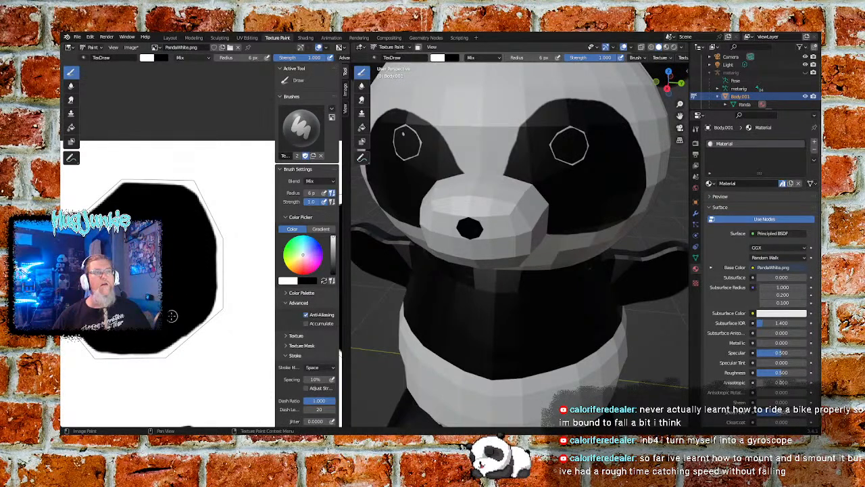
{"action": "left_click_drag", "start_coordinate": [171, 313], "coordinate": [172, 308]}
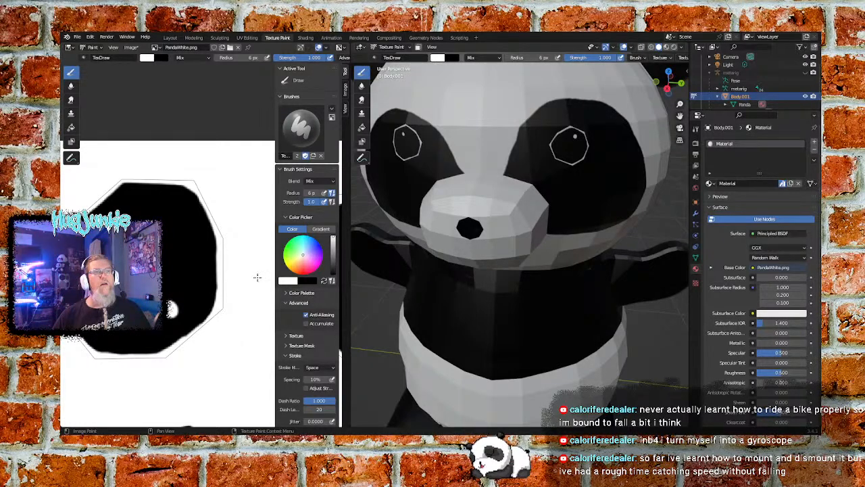
{"action": "scroll", "coordinate": [257, 277], "scroll_direction": "down", "scroll_amount": 5}
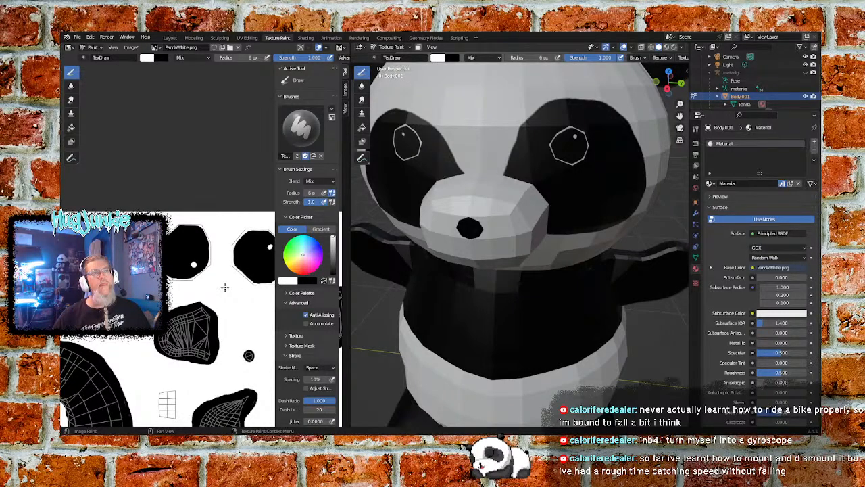
{"action": "scroll", "coordinate": [218, 259], "scroll_direction": "up", "scroll_amount": 3}
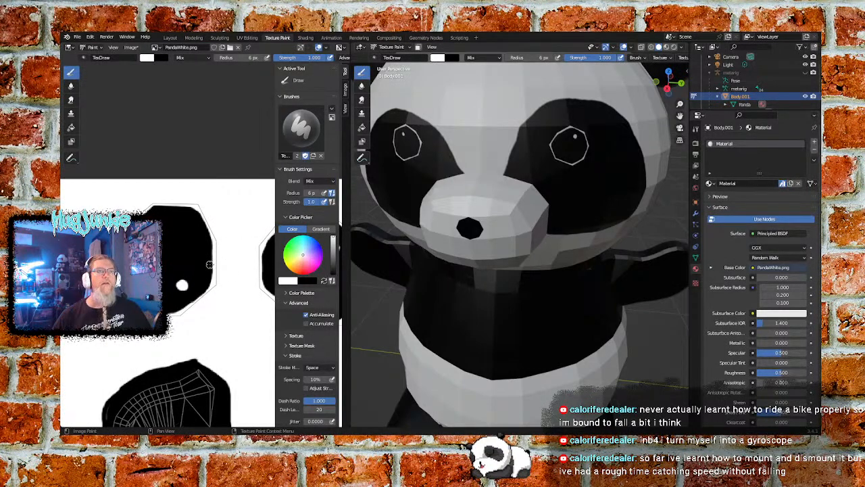
{"action": "scroll", "coordinate": [446, 284], "scroll_direction": "down", "scroll_amount": 7}
{"action": "middle_click_drag", "start_coordinate": [565, 351], "coordinate": [517, 253]}
{"action": "scroll", "coordinate": [518, 253], "scroll_direction": "down", "scroll_amount": 3}
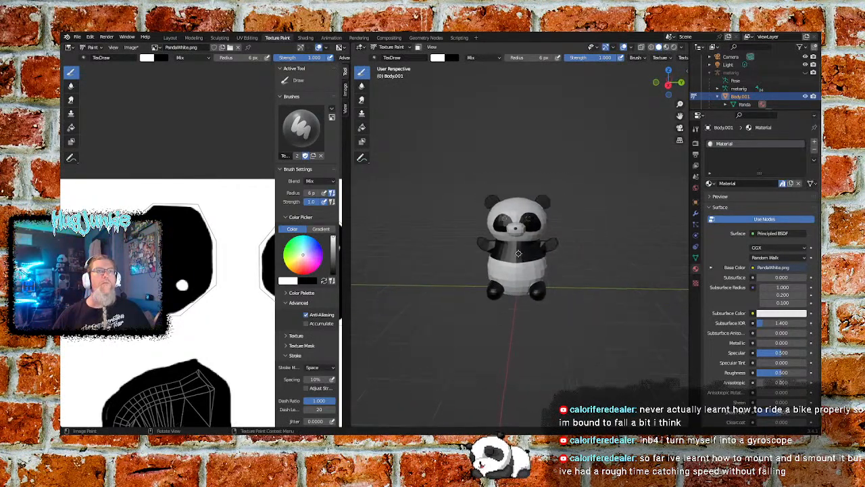
{"action": "scroll", "coordinate": [520, 252], "scroll_direction": "up", "scroll_amount": 7}
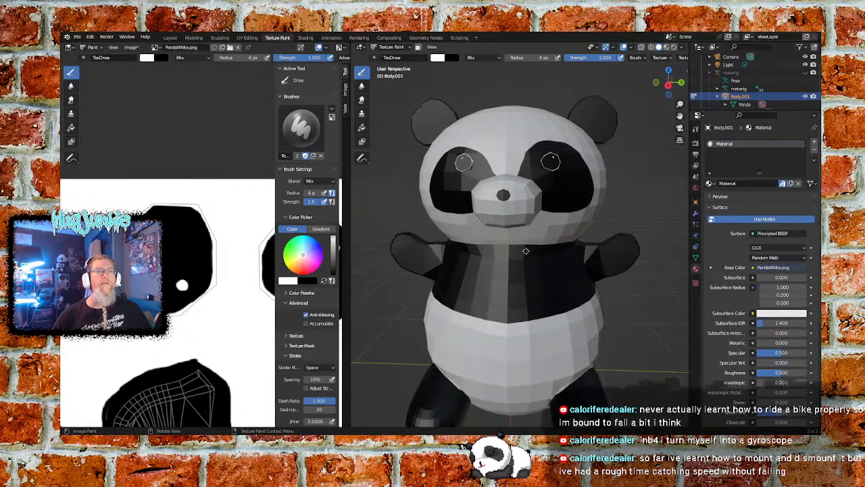
Step: Trim the upper and lower edges of the first eye's black circle with white strokes to round its outline
{"action": "middle_click_drag", "start_coordinate": [195, 241], "coordinate": [198, 236]}
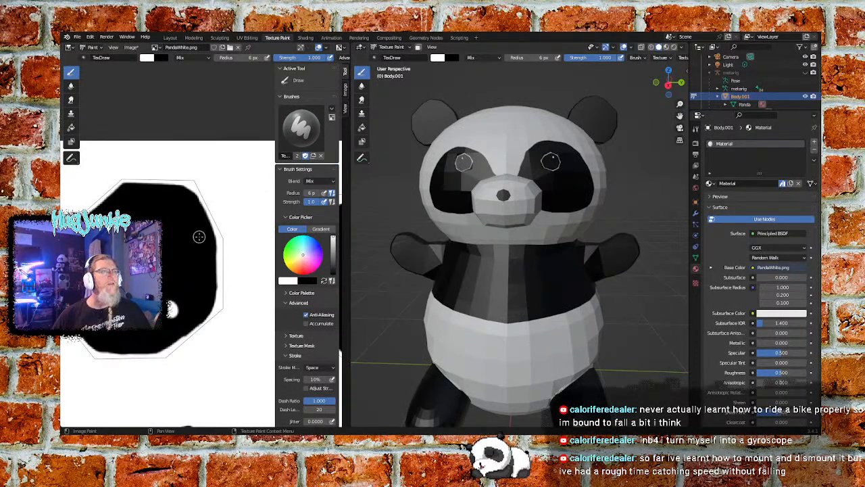
{"action": "scroll", "coordinate": [198, 234], "scroll_direction": "up", "scroll_amount": 2}
{"action": "scroll", "coordinate": [207, 219], "scroll_direction": "down", "scroll_amount": 2}
{"action": "middle_click_drag", "start_coordinate": [218, 192], "coordinate": [235, 207]}
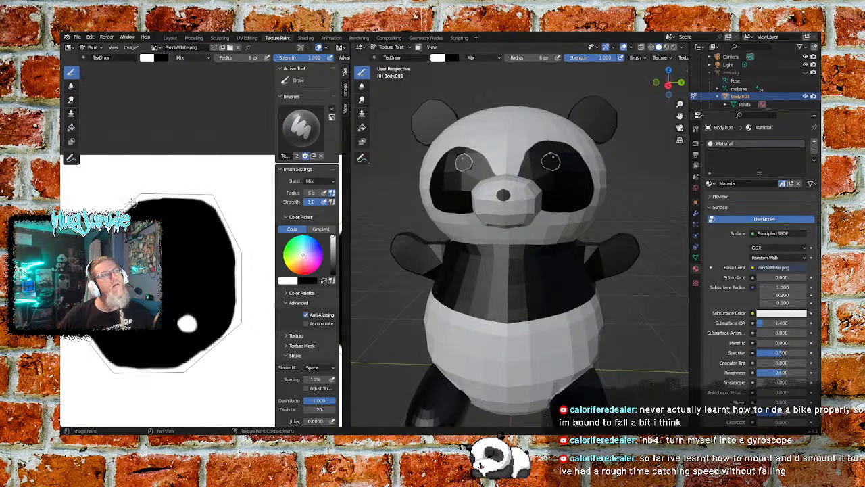
{"action": "left_click_drag", "start_coordinate": [169, 197], "coordinate": [223, 216]}
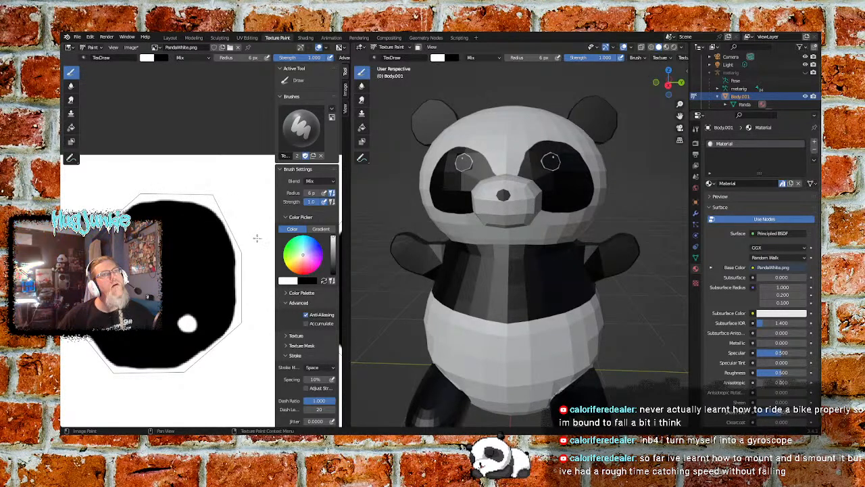
{"action": "middle_click_drag", "start_coordinate": [255, 313], "coordinate": [206, 311]}
{"action": "mouse_move", "coordinate": [169, 331]}
{"action": "left_mouse_down"}
{"action": "mouse_move", "coordinate": [206, 277]}
{"action": "mouse_move", "coordinate": [170, 331]}
{"action": "left_mouse_up"}
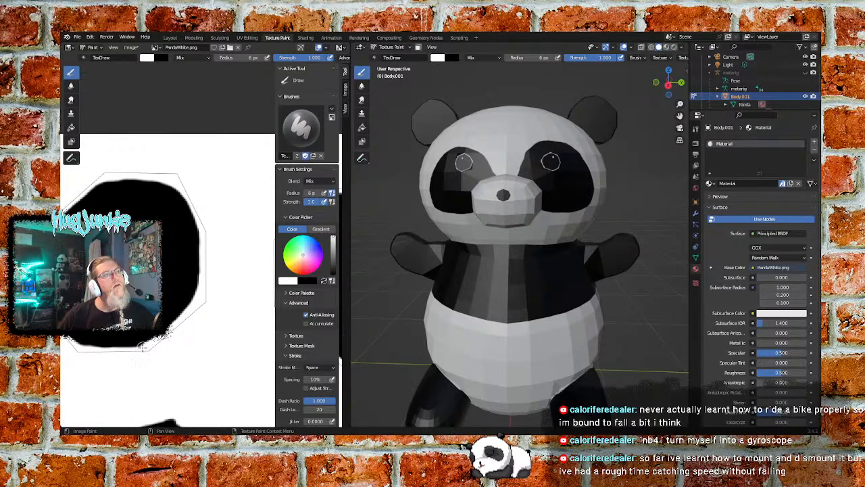
{"action": "middle_click_drag", "start_coordinate": [123, 355], "coordinate": [178, 362]}
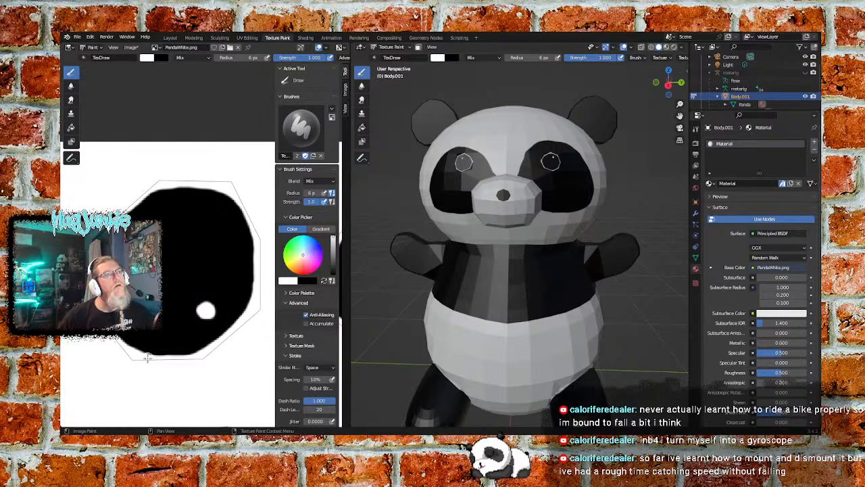
{"action": "left_click_drag", "start_coordinate": [147, 354], "coordinate": [207, 350]}
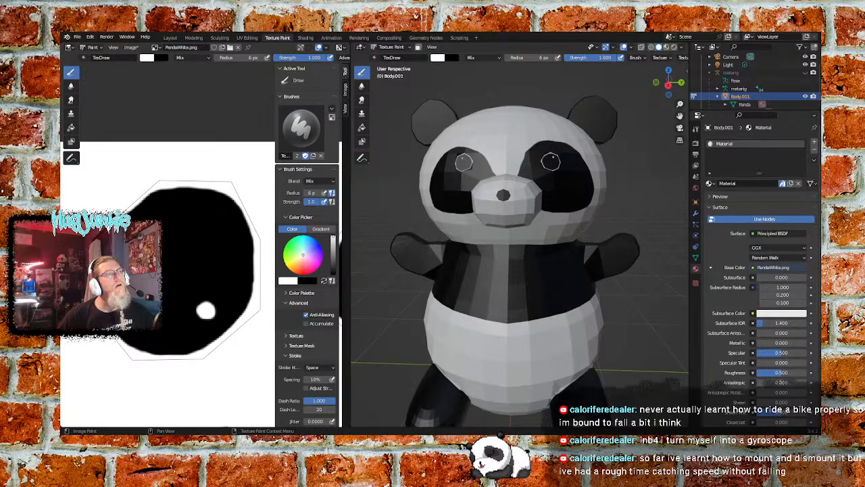
{"action": "left_click_drag", "start_coordinate": [195, 181], "coordinate": [148, 195]}
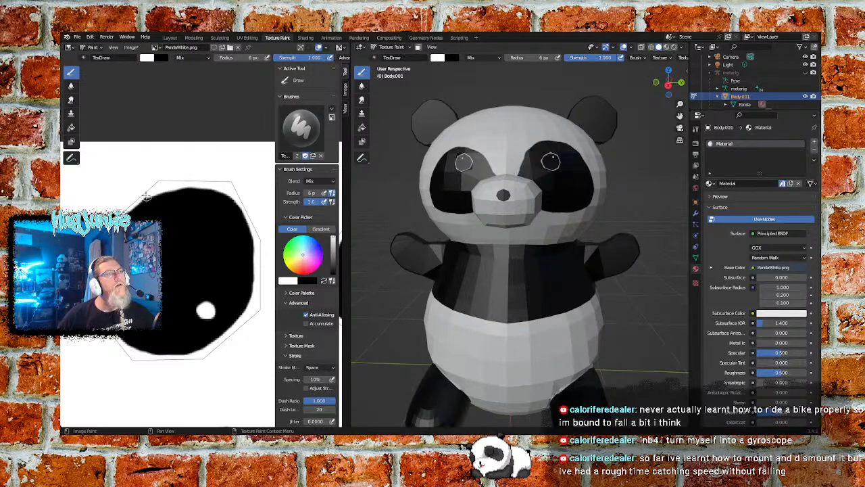
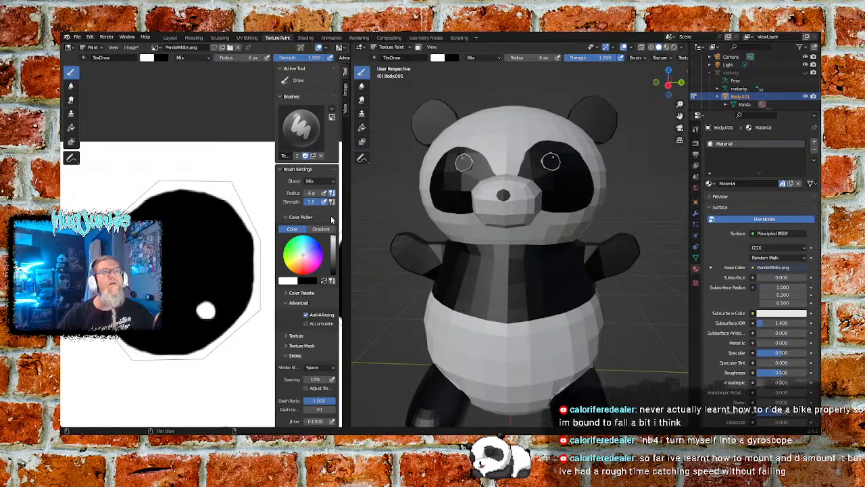
Step: Round the outline of the second eye's black circle by painting white along its lower, upper and outer edges
{"action": "scroll", "coordinate": [546, 219], "scroll_direction": "down", "scroll_amount": 3}
{"action": "scroll", "coordinate": [545, 233], "scroll_direction": "down", "scroll_amount": 4}
{"action": "middle_click_drag", "start_coordinate": [567, 283], "coordinate": [555, 264]}
{"action": "scroll", "coordinate": [554, 250], "scroll_direction": "up", "scroll_amount": 5}
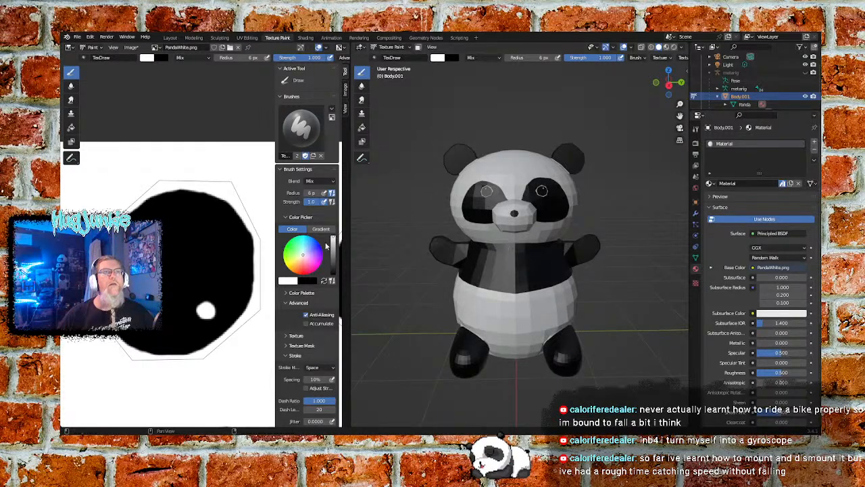
{"action": "middle_click_drag", "start_coordinate": [508, 248], "coordinate": [482, 269]}
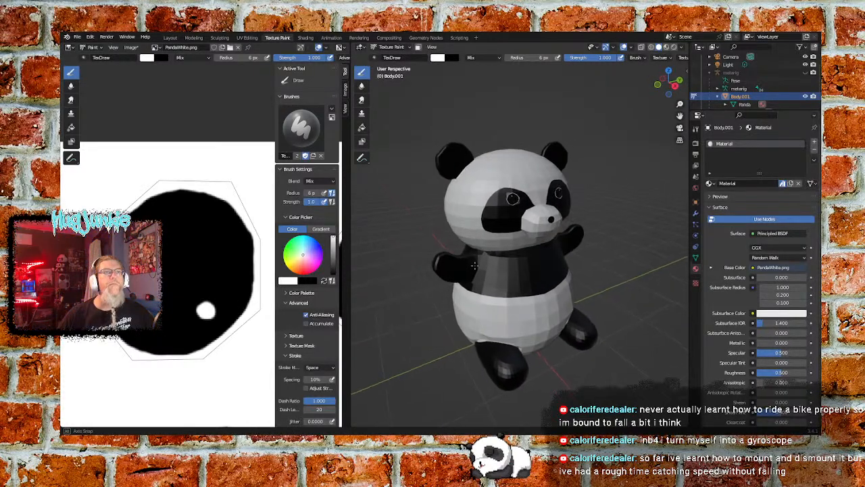
{"action": "middle_click_drag", "start_coordinate": [248, 348], "coordinate": [138, 344]}
{"action": "middle_click_drag", "start_coordinate": [227, 308], "coordinate": [86, 310]}
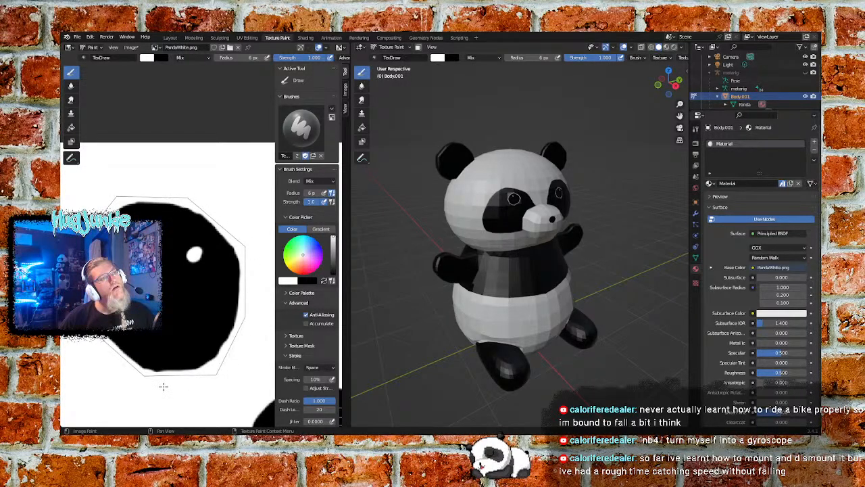
{"action": "middle_click_drag", "start_coordinate": [378, 389], "coordinate": [389, 329]}
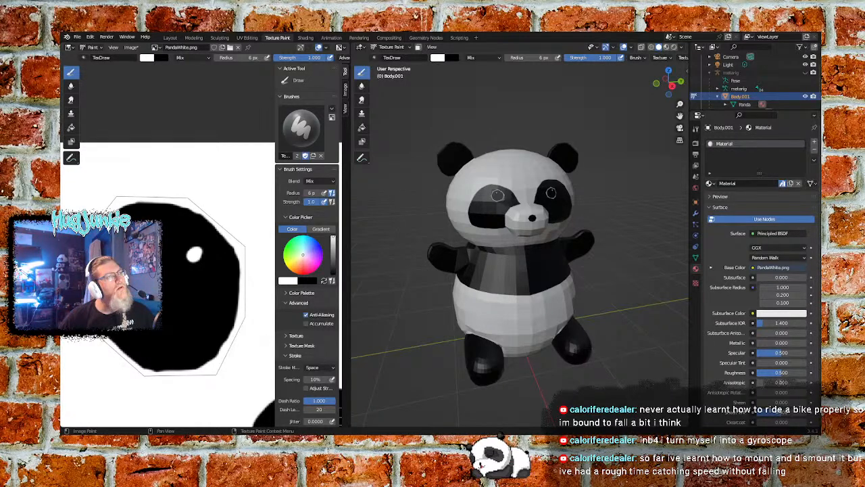
{"action": "mouse_move", "coordinate": [145, 367]}
{"action": "left_mouse_down"}
{"action": "mouse_move", "coordinate": [198, 369]}
{"action": "mouse_move", "coordinate": [236, 332]}
{"action": "left_mouse_up"}
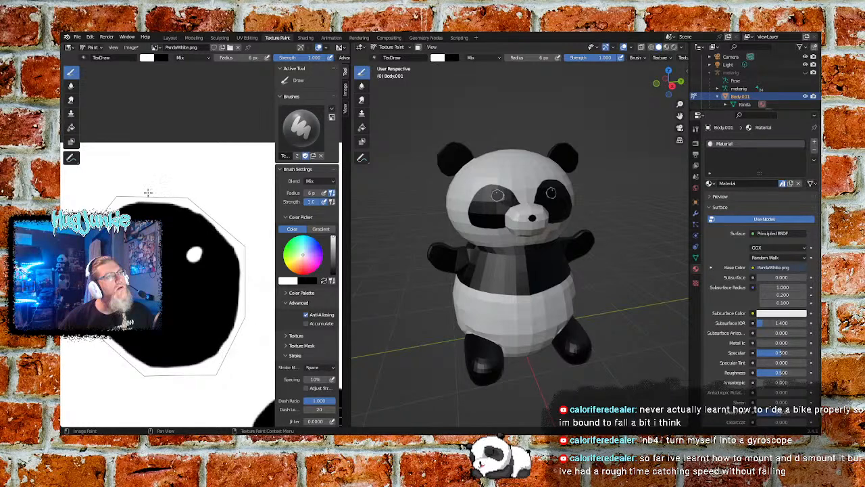
{"action": "left_click_drag", "start_coordinate": [176, 201], "coordinate": [223, 231]}
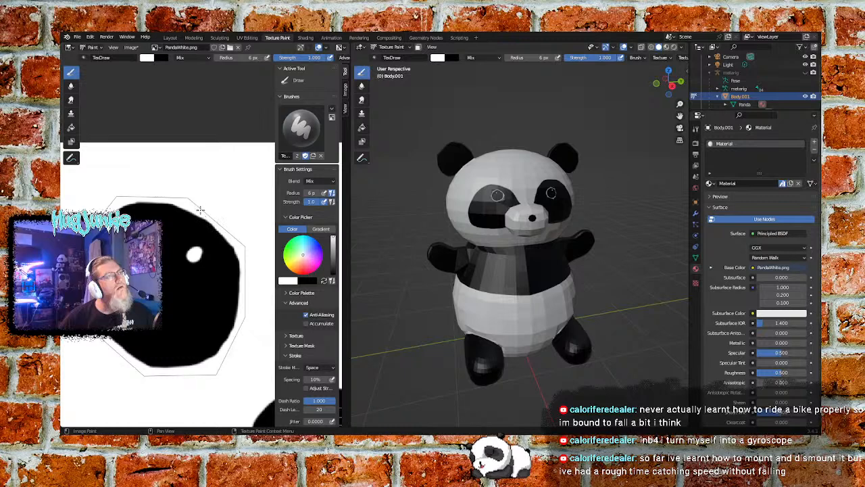
{"action": "left_click_drag", "start_coordinate": [201, 211], "coordinate": [240, 267]}
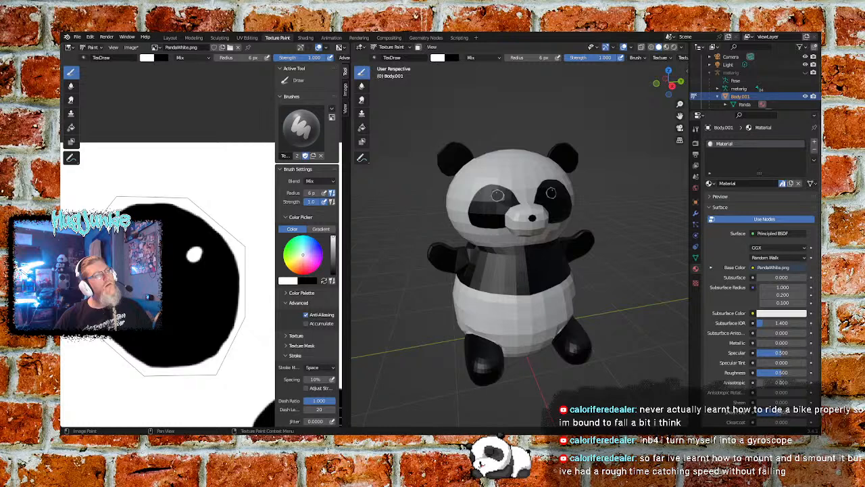
Step: Examine the painted eyes on the panda model and inspect the other islands across the texture image
{"action": "scroll", "coordinate": [500, 284], "scroll_direction": "down", "scroll_amount": 3}
{"action": "middle_click_drag", "start_coordinate": [564, 304], "coordinate": [547, 270]}
{"action": "scroll", "coordinate": [574, 280], "scroll_direction": "down", "scroll_amount": 3}
{"action": "scroll", "coordinate": [551, 260], "scroll_direction": "up", "scroll_amount": 5}
{"action": "middle_click_drag", "start_coordinate": [559, 241], "coordinate": [528, 211]}
{"action": "scroll", "coordinate": [524, 210], "scroll_direction": "up", "scroll_amount": 4}
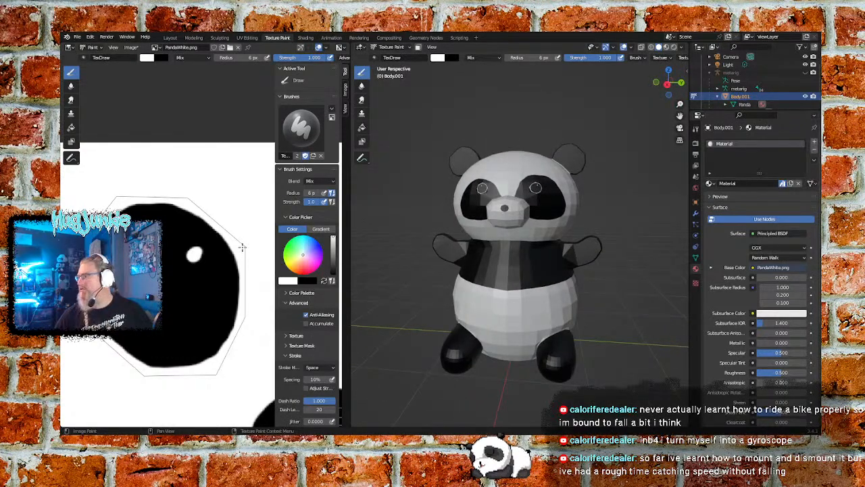
{"action": "scroll", "coordinate": [241, 250], "scroll_direction": "down", "scroll_amount": 10}
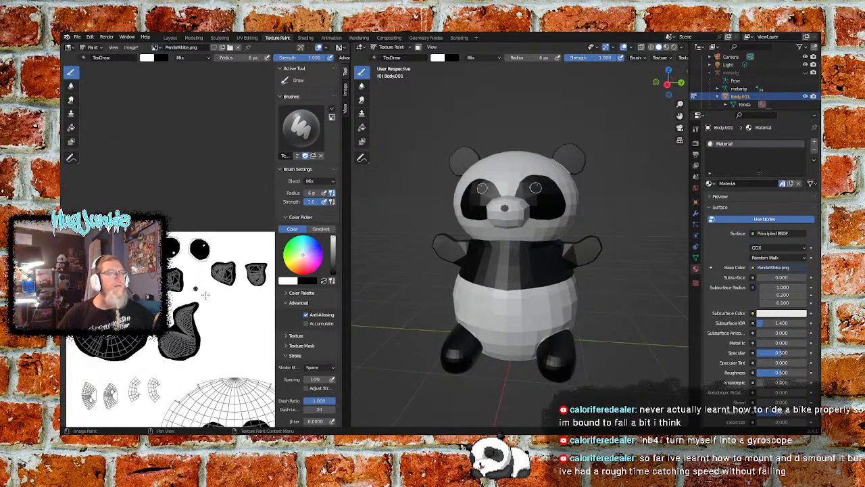
{"action": "middle_click_drag", "start_coordinate": [215, 367], "coordinate": [150, 300]}
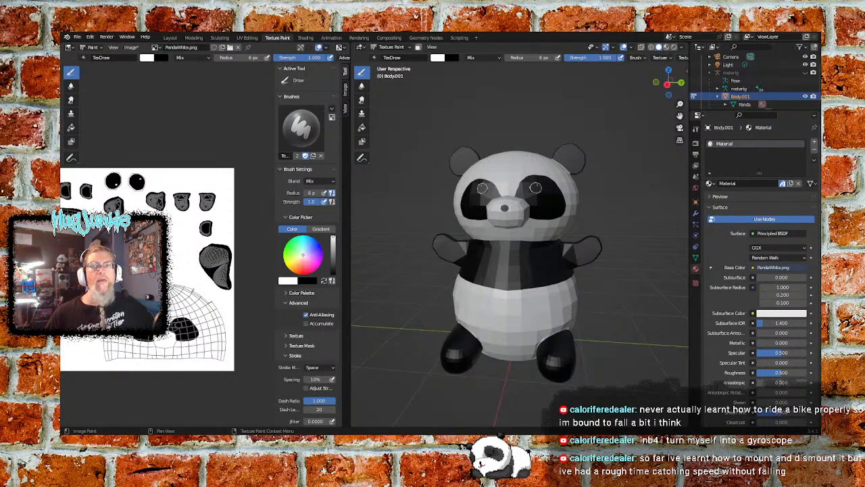
{"action": "scroll", "coordinate": [168, 244], "scroll_direction": "up", "scroll_amount": 6}
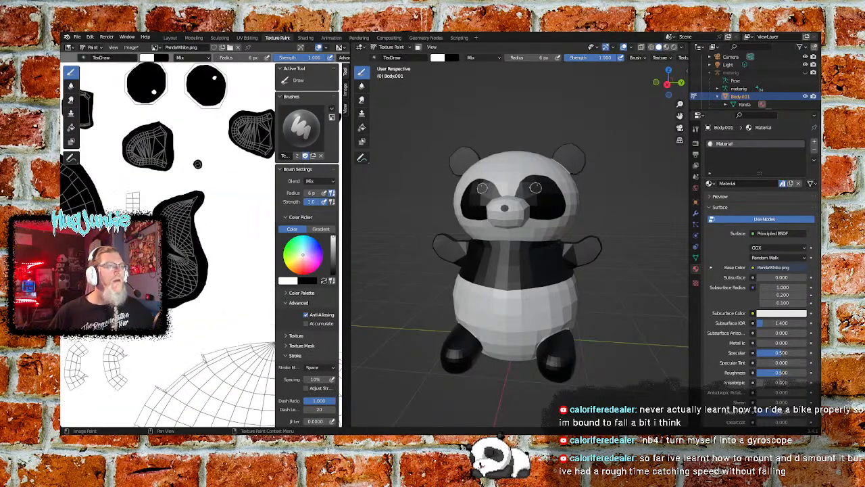
{"action": "middle_click_drag", "start_coordinate": [163, 330], "coordinate": [190, 308]}
{"action": "middle_click_drag", "start_coordinate": [126, 365], "coordinate": [126, 331]}
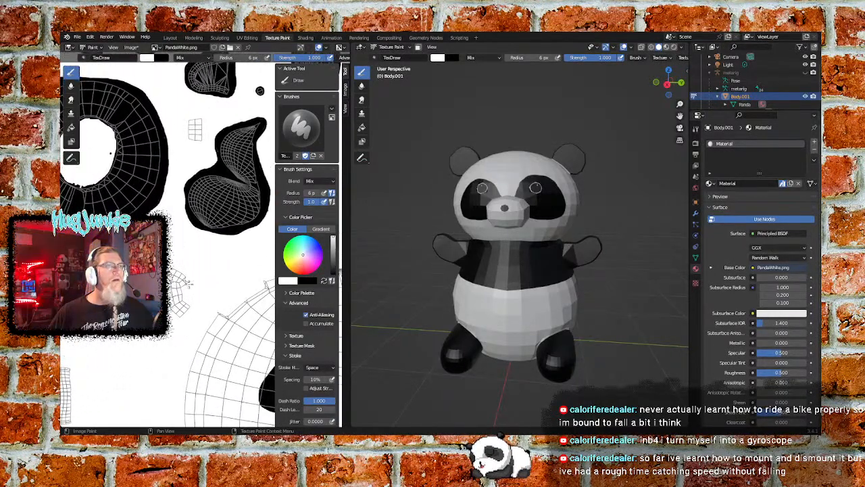
Step: Set the brush colour to black for painting on the panda texture
{"action": "left_click_drag", "start_coordinate": [332, 240], "coordinate": [333, 274]}
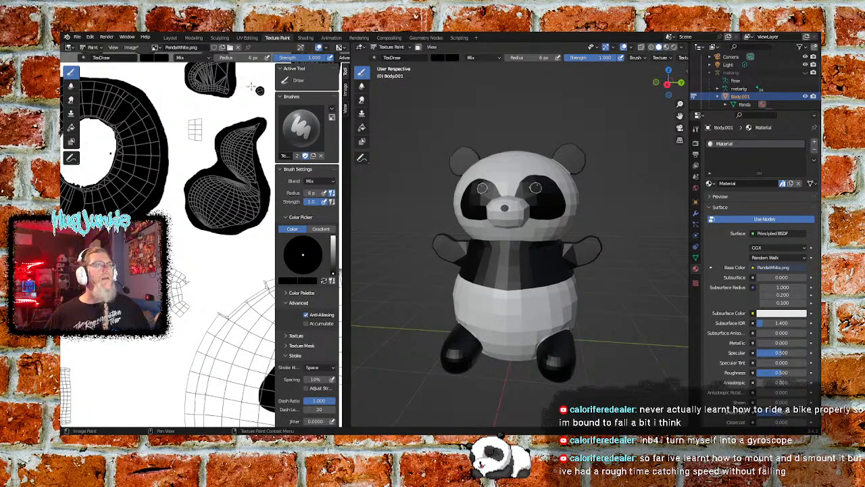
{"action": "scroll", "coordinate": [200, 256], "scroll_direction": "down", "scroll_amount": 3}
{"action": "scroll", "coordinate": [196, 250], "scroll_direction": "up", "scroll_amount": 2}
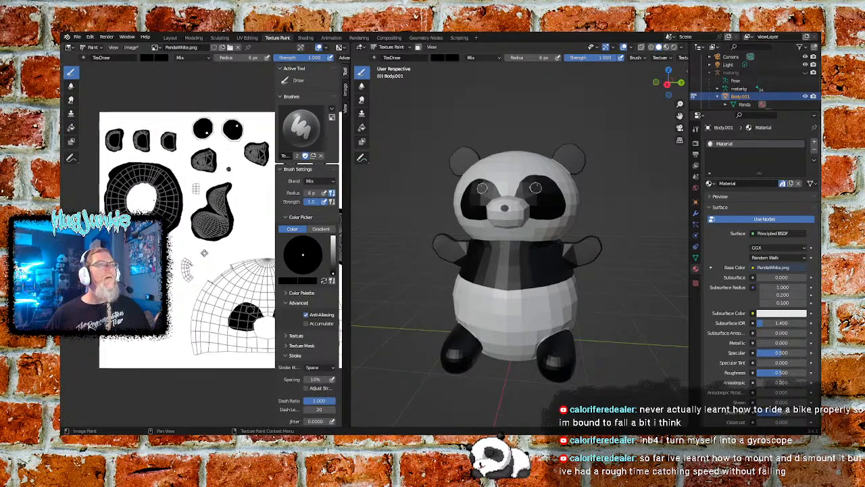
{"action": "middle_click_drag", "start_coordinate": [159, 198], "coordinate": [177, 195]}
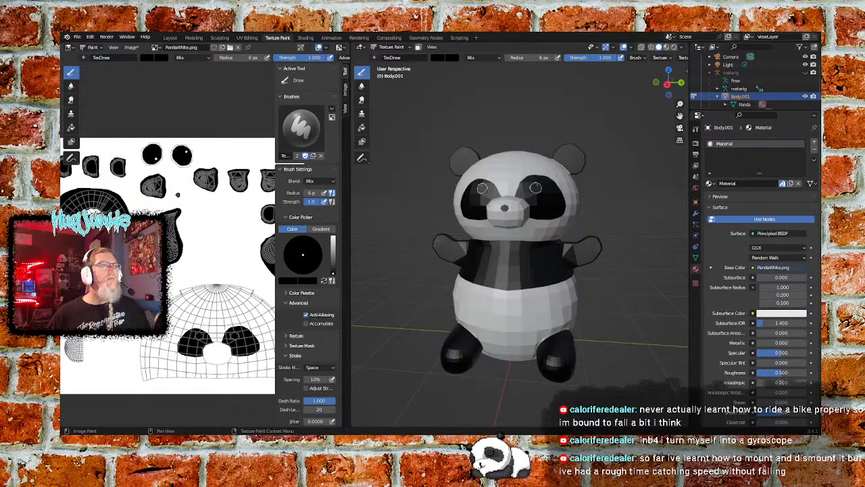
Step: In UV editing, move the pair of fan-shaped islands to the empty area above the head island
{"action": "left_click", "coordinate": [247, 37]}
{"action": "middle_click_drag", "start_coordinate": [129, 235], "coordinate": [241, 231]}
{"action": "key", "text": "b"}
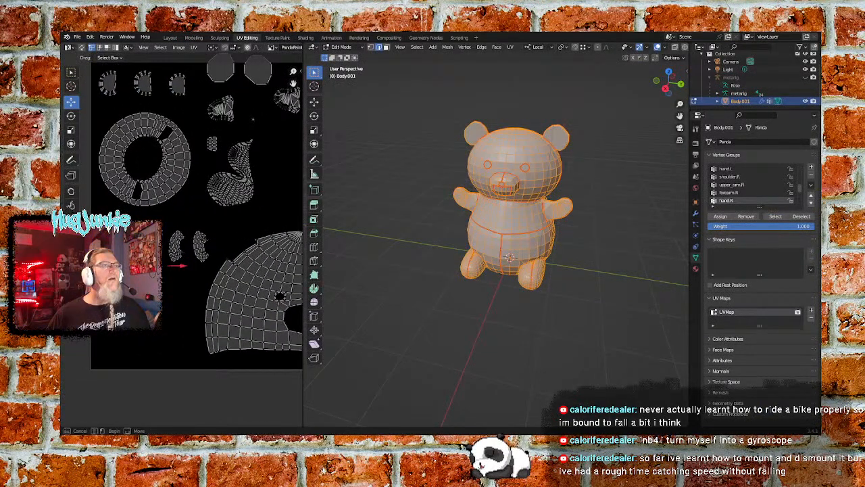
{"action": "left_click_drag", "start_coordinate": [114, 233], "coordinate": [157, 284]}
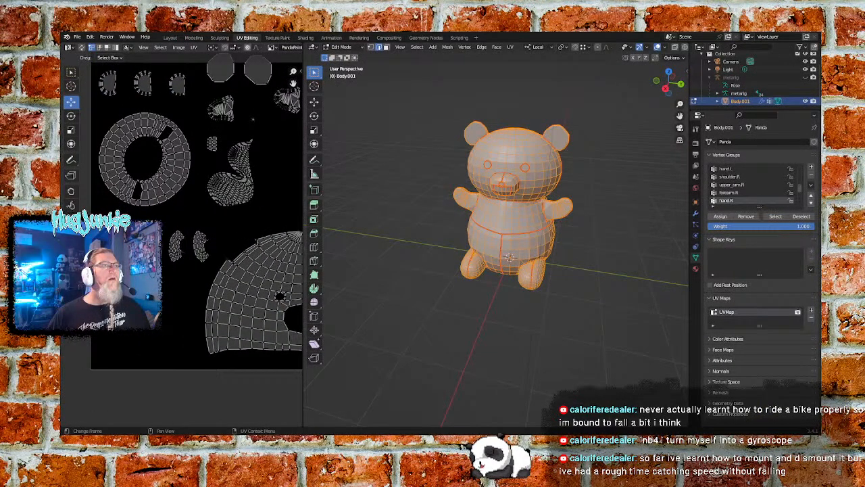
{"action": "key", "text": "g"}
{"action": "left_click", "coordinate": [273, 203]}
{"action": "middle_click_drag", "start_coordinate": [273, 206], "coordinate": [174, 242]}
{"action": "key", "text": "g"}
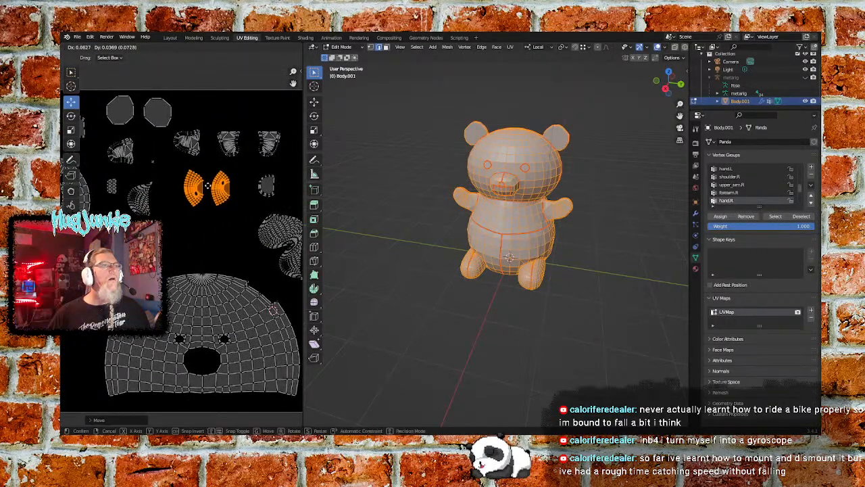
{"action": "left_click", "coordinate": [171, 241]}
Step: Move the half-dome island into the space between the fan-shaped pair and the head island
{"action": "middle_click_drag", "start_coordinate": [171, 241], "coordinate": [236, 219]}
{"action": "left_click", "coordinate": [91, 339]}
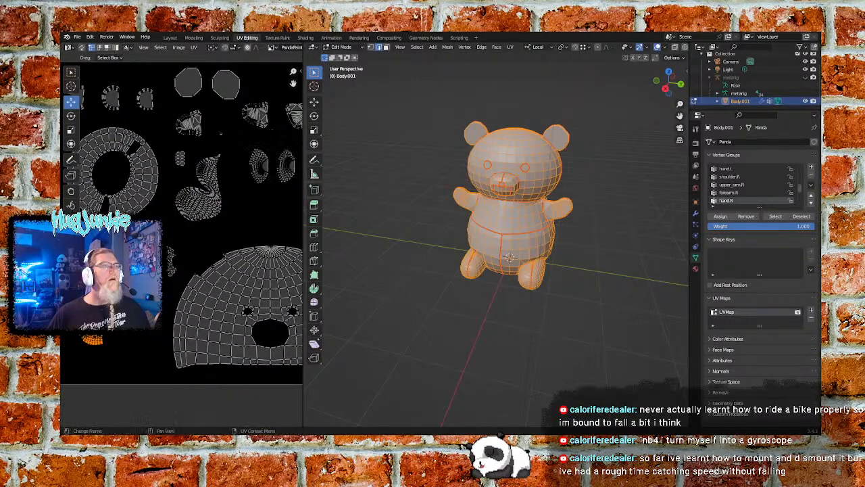
{"action": "key", "text": "g"}
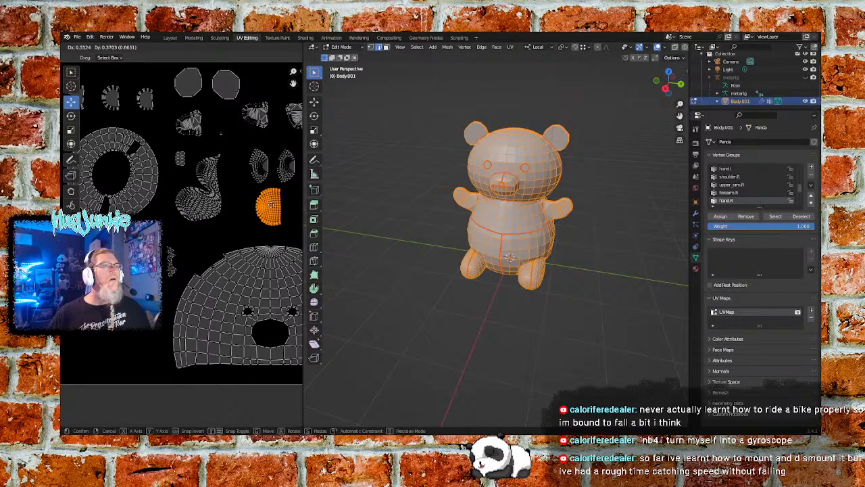
{"action": "key", "text": "Return"}
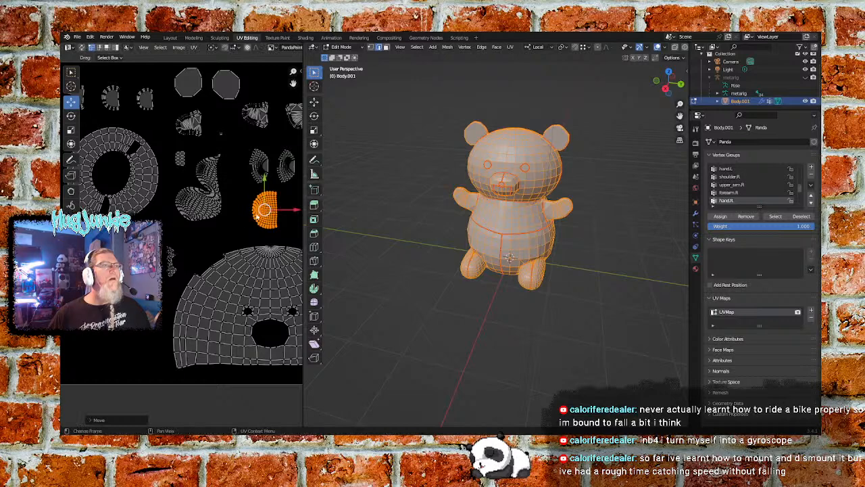
Step: Move the tiny grid-shaped muzzle island to the free lower-left area of the texture
{"action": "left_click", "coordinate": [186, 166]}
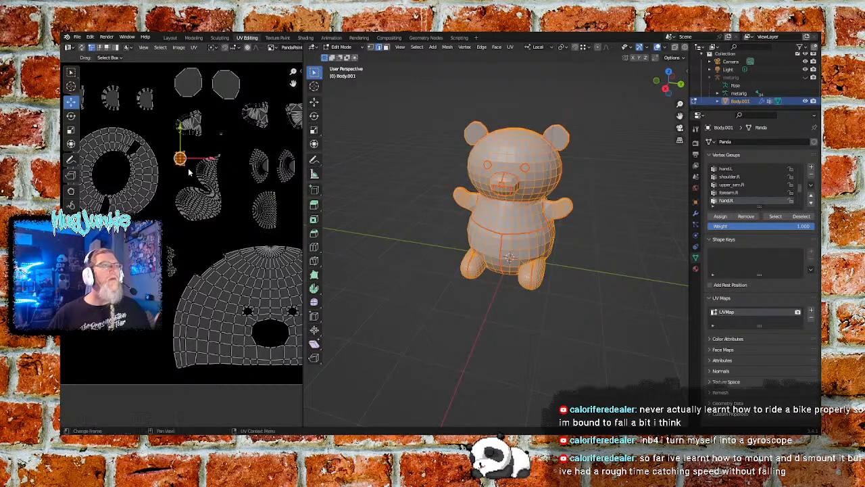
{"action": "key", "text": "g"}
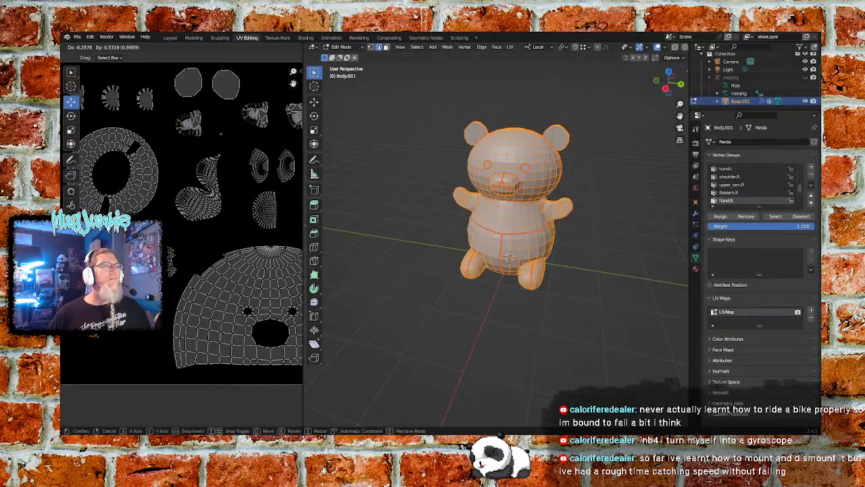
{"action": "left_click", "coordinate": [104, 336]}
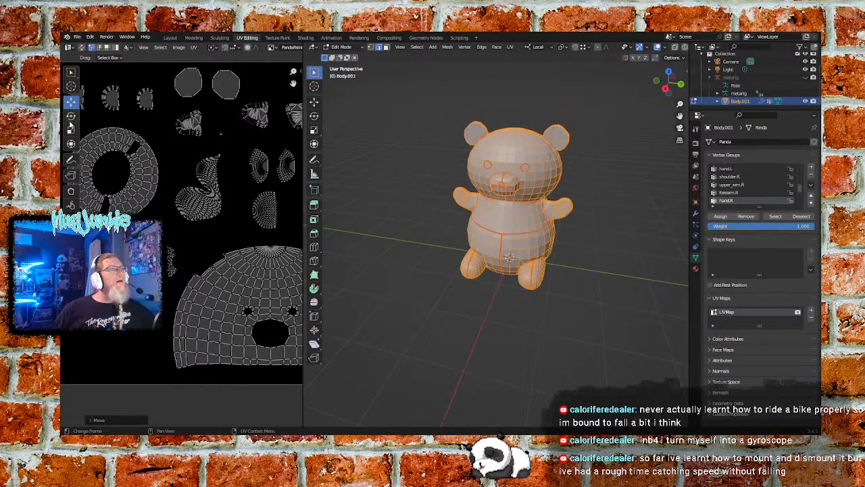
Step: Rotate the muzzle island about a quarter turn and scale it up to give more room for mouth detail
{"action": "key", "text": "r"}
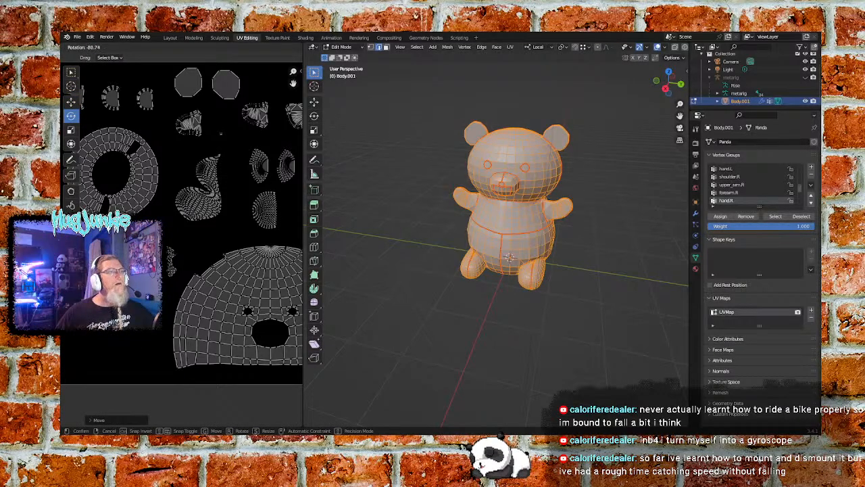
{"action": "left_click_drag", "start_coordinate": [103, 291], "coordinate": [103, 289]}
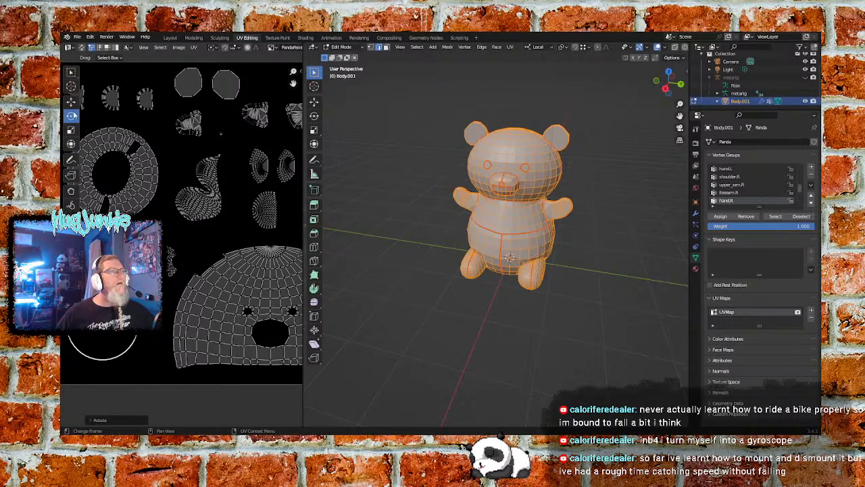
{"action": "left_click", "coordinate": [70, 129]}
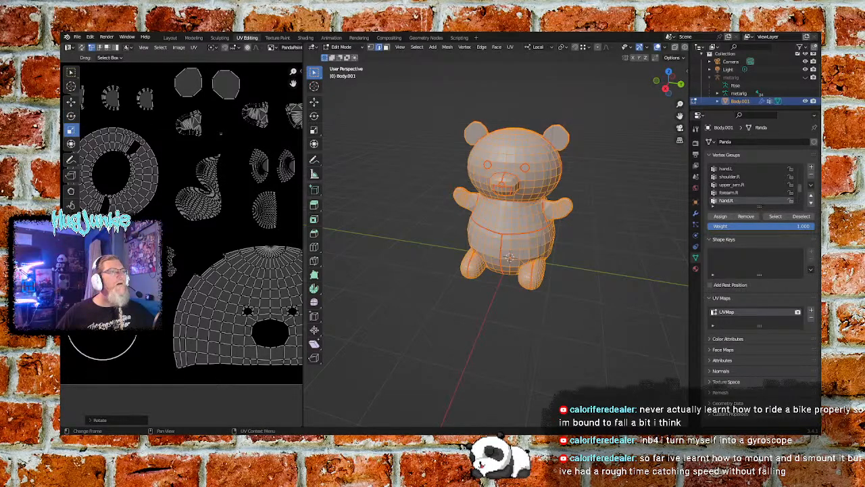
{"action": "left_click_drag", "start_coordinate": [76, 347], "coordinate": [64, 481]}
{"action": "left_click", "coordinate": [211, 236]}
Step: Move the pair of small curved islands away from the head island so they sit above the enlarged muzzle island
{"action": "mouse_move", "coordinate": [211, 236]}
{"action": "middle_mouse_down"}
{"action": "mouse_move", "coordinate": [133, 282]}
{"action": "mouse_move", "coordinate": [239, 250]}
{"action": "mouse_move", "coordinate": [202, 255]}
{"action": "mouse_move", "coordinate": [213, 251]}
{"action": "middle_mouse_up"}
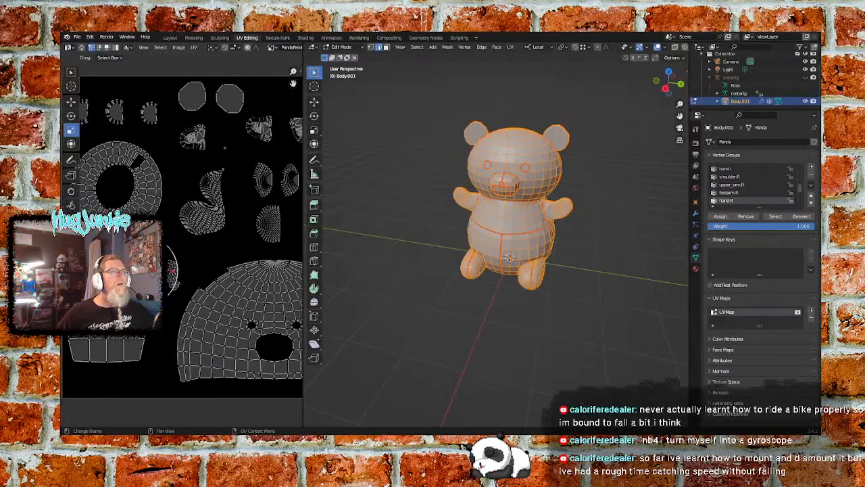
{"action": "left_click", "coordinate": [71, 101]}
{"action": "left_click_drag", "start_coordinate": [159, 245], "coordinate": [141, 273]}
{"action": "left_click", "coordinate": [181, 260]}
{"action": "middle_click_drag", "start_coordinate": [181, 260], "coordinate": [155, 269]}
{"action": "scroll", "coordinate": [155, 270], "scroll_direction": "down", "scroll_amount": 3}
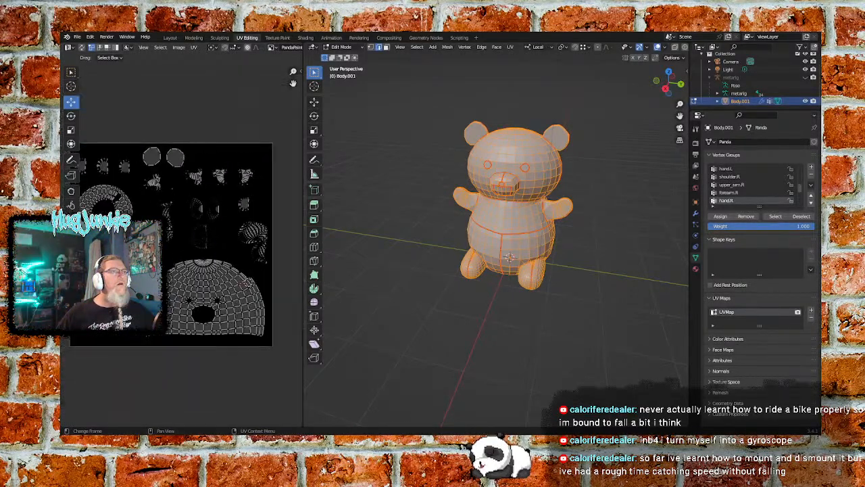
Step: Return to texture painting, try a diagonal black stroke across the muzzle island and undo it
{"action": "left_click", "coordinate": [277, 37]}
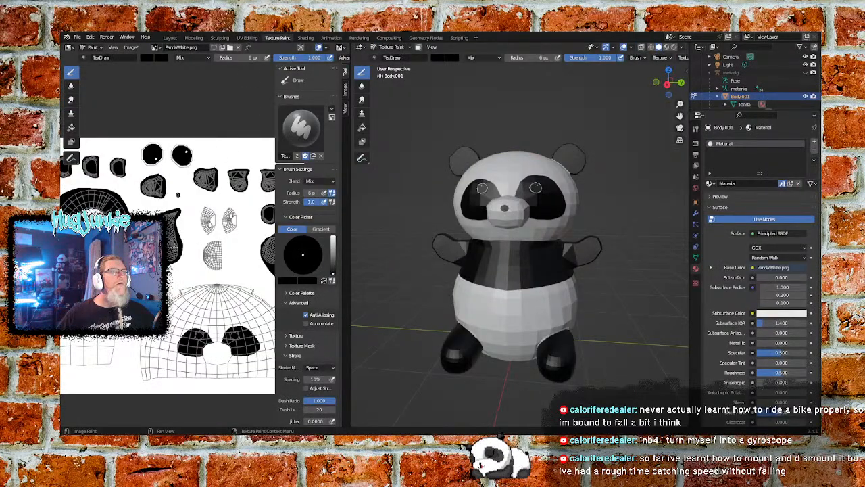
{"action": "middle_click_drag", "start_coordinate": [178, 195], "coordinate": [248, 159]}
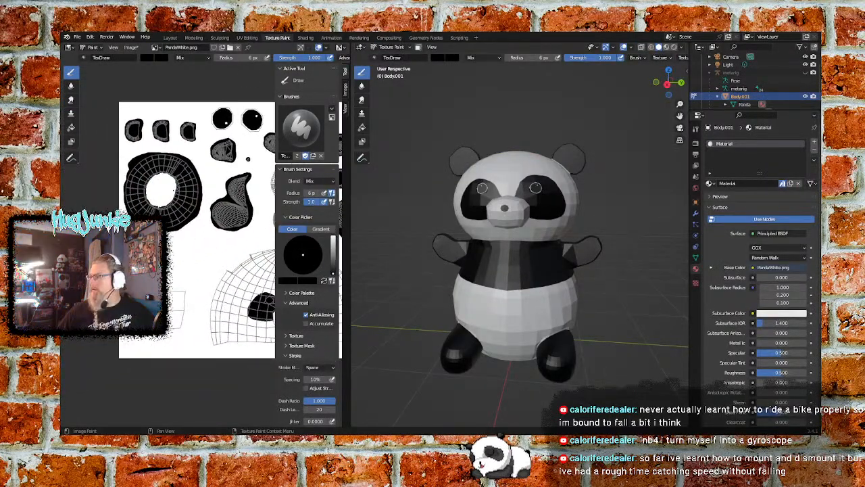
{"action": "scroll", "coordinate": [141, 137], "scroll_direction": "up", "scroll_amount": 3}
{"action": "middle_click_drag", "start_coordinate": [153, 326], "coordinate": [234, 261]}
{"action": "left_click_drag", "start_coordinate": [161, 289], "coordinate": [213, 350]}
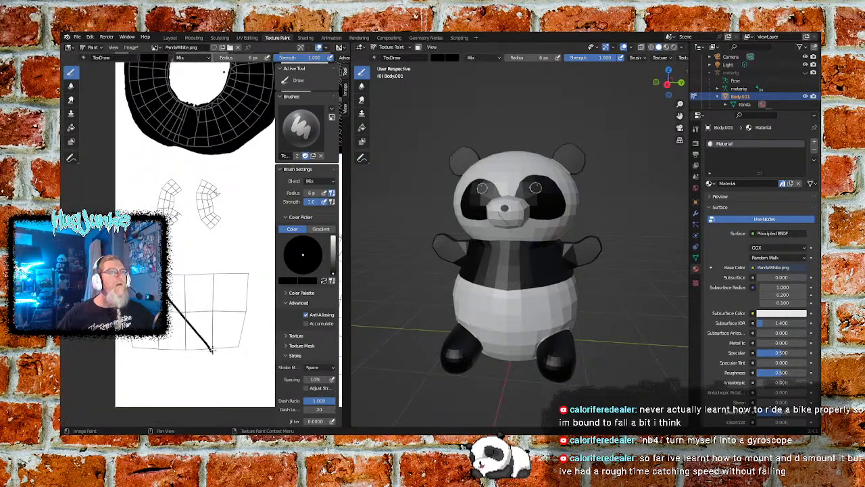
{"action": "key", "text": "ctrl+z"}
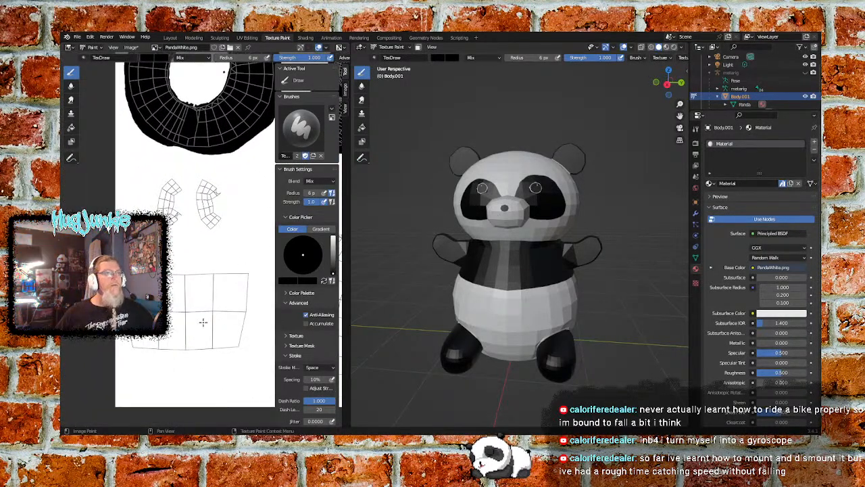
Step: Paint a vertical black line along the muzzle island's central edge, from its upper border to just past the middle row
{"action": "scroll", "coordinate": [203, 322], "scroll_direction": "up", "scroll_amount": 2}
{"action": "middle_click_drag", "start_coordinate": [195, 333], "coordinate": [185, 282]}
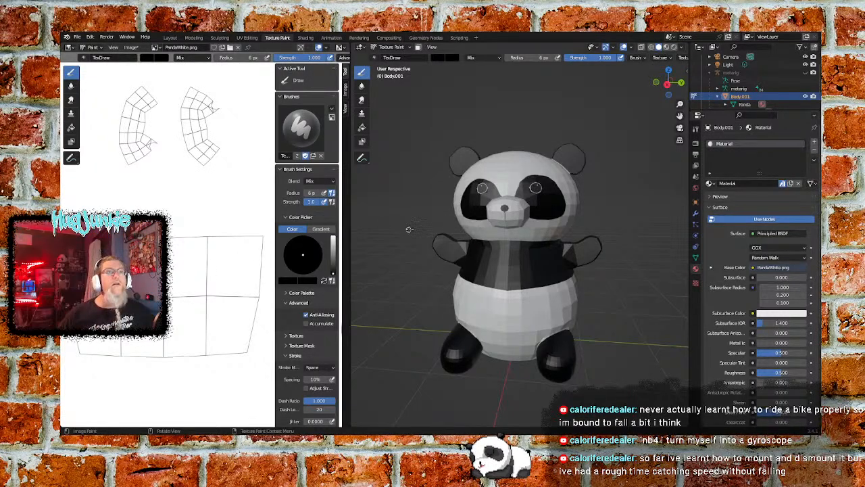
{"action": "middle_click_drag", "start_coordinate": [490, 269], "coordinate": [492, 245]}
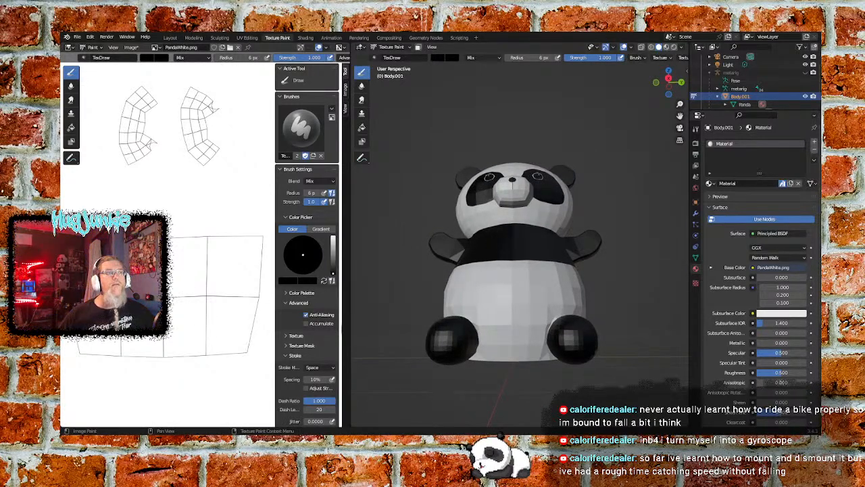
{"action": "middle_click_drag", "start_coordinate": [502, 266], "coordinate": [499, 291]}
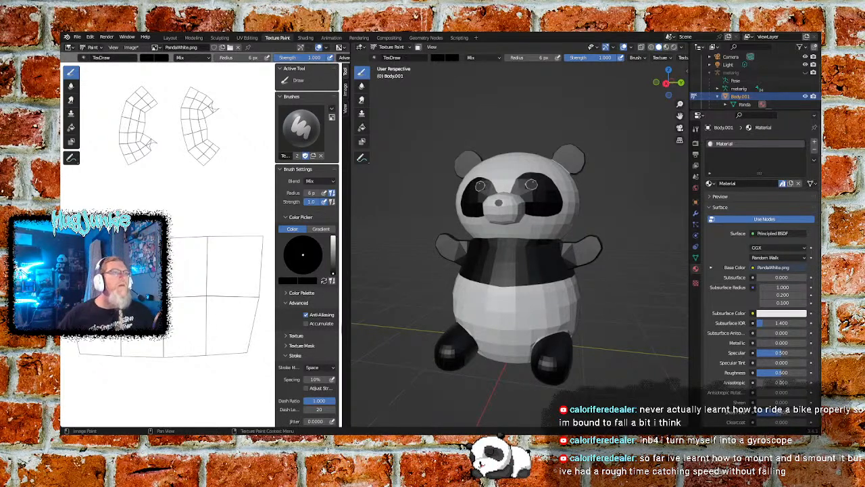
{"action": "scroll", "coordinate": [171, 277], "scroll_direction": "up", "scroll_amount": 1}
{"action": "scroll", "coordinate": [176, 305], "scroll_direction": "up", "scroll_amount": 4}
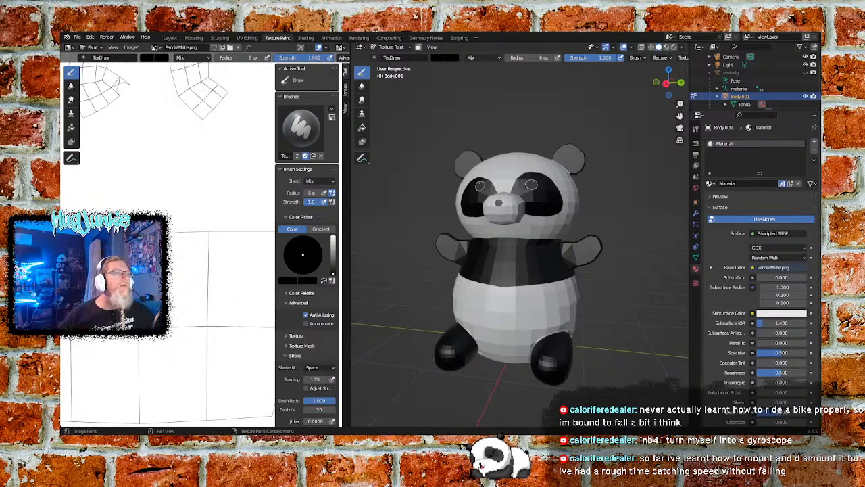
{"action": "middle_click_drag", "start_coordinate": [201, 226], "coordinate": [208, 210]}
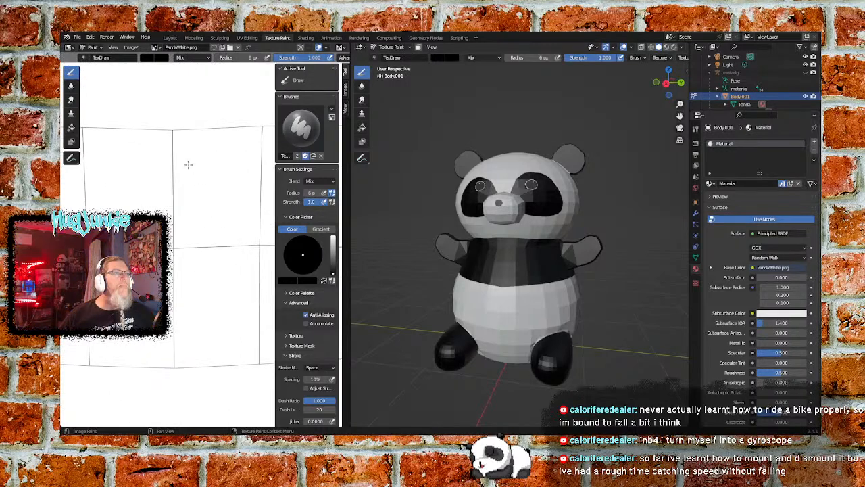
{"action": "left_click_drag", "start_coordinate": [172, 123], "coordinate": [173, 198]}
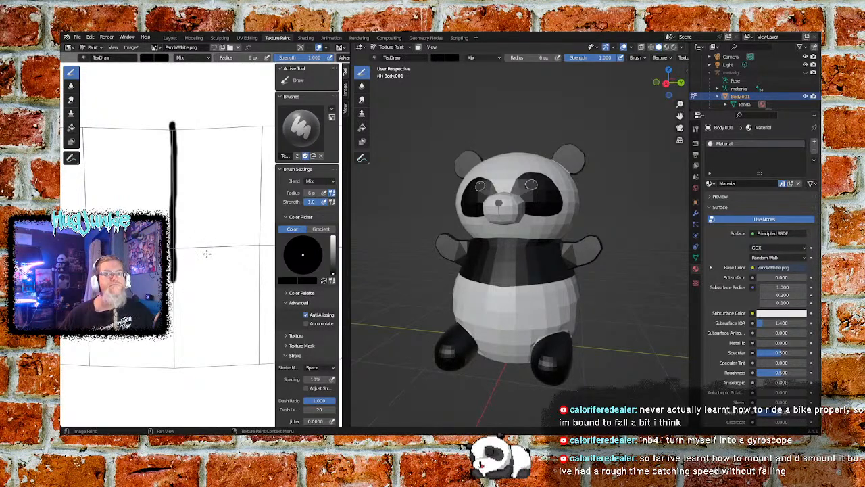
{"action": "scroll", "coordinate": [194, 268], "scroll_direction": "down", "scroll_amount": 3}
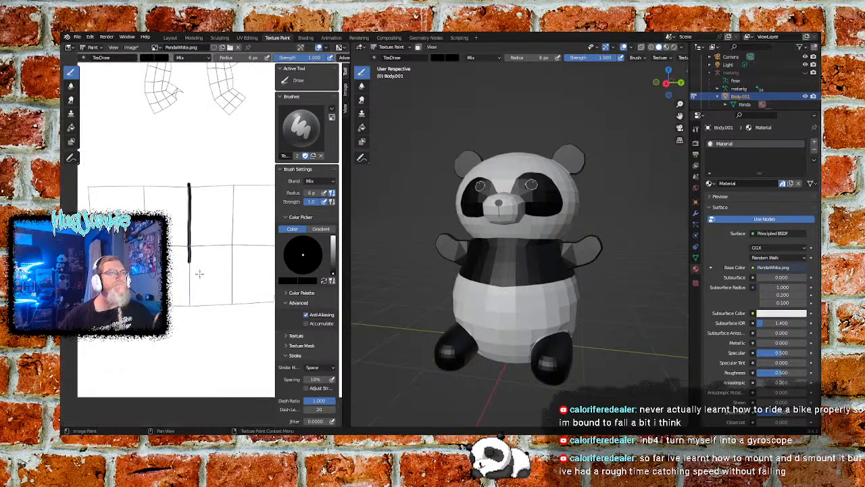
Step: Paint a curved black smile on the muzzle island, rising to both sides from the vertical line's lower end
{"action": "middle_click_drag", "start_coordinate": [215, 272], "coordinate": [181, 286]}
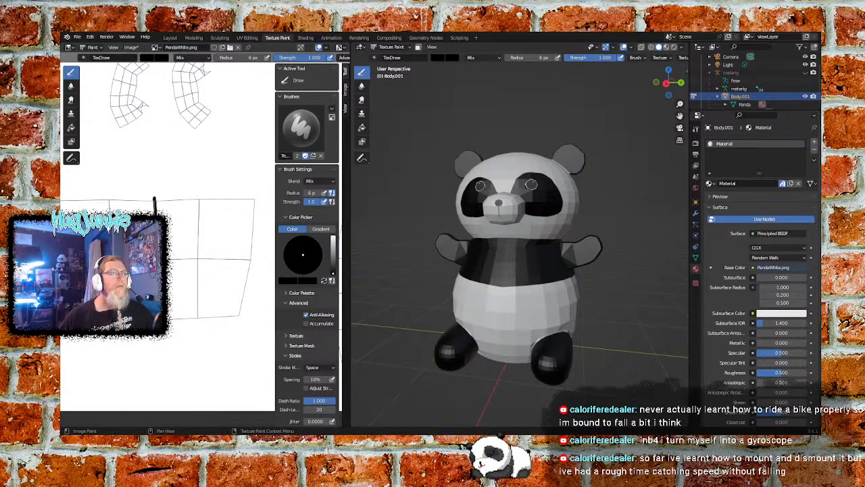
{"action": "mouse_move", "coordinate": [169, 273]}
{"action": "left_mouse_down"}
{"action": "mouse_move", "coordinate": [205, 265]}
{"action": "mouse_move", "coordinate": [232, 223]}
{"action": "left_mouse_up"}
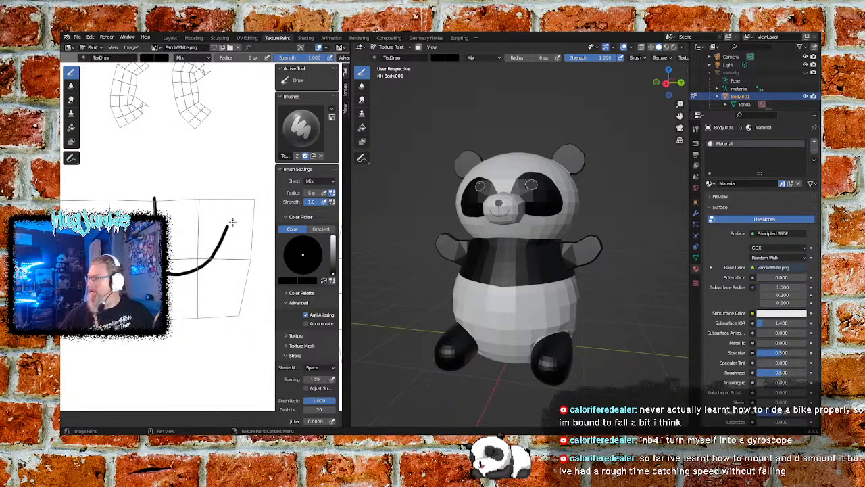
{"action": "mouse_move", "coordinate": [464, 245]}
{"action": "middle_mouse_down"}
{"action": "mouse_move", "coordinate": [459, 218]}
{"action": "mouse_move", "coordinate": [477, 249]}
{"action": "middle_mouse_up"}
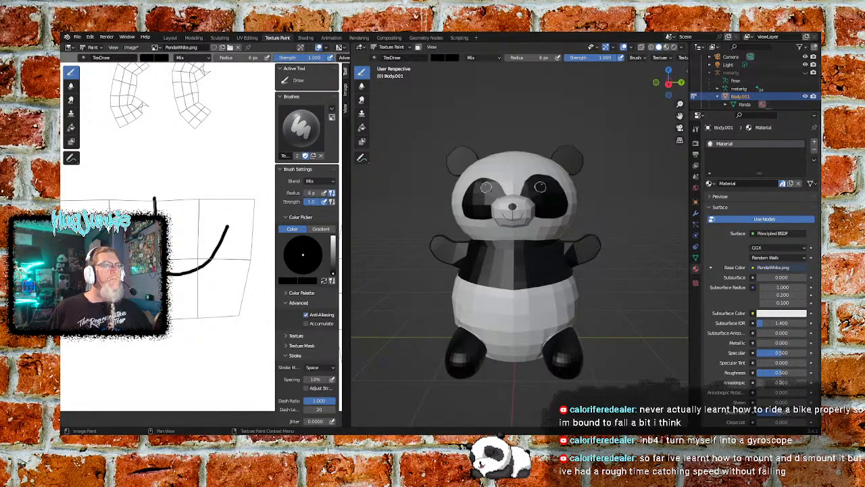
{"action": "scroll", "coordinate": [204, 247], "scroll_direction": "up", "scroll_amount": 2}
{"action": "middle_click_drag", "start_coordinate": [119, 255], "coordinate": [185, 240]}
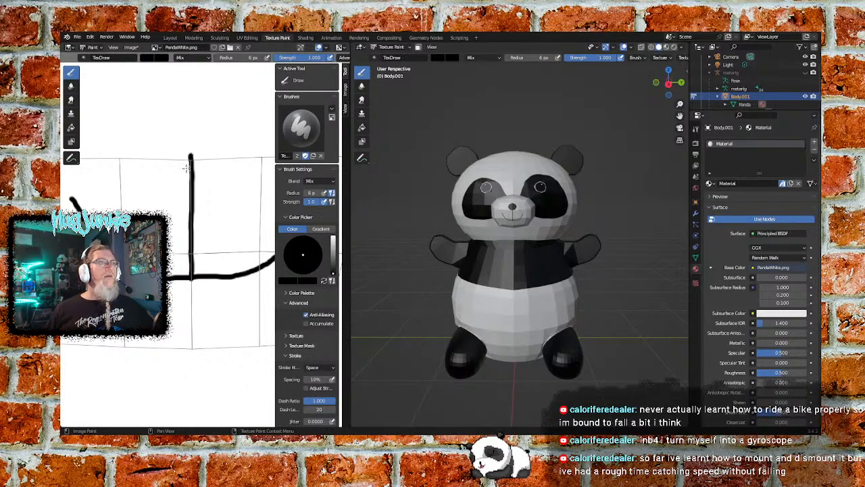
Step: Examine the whole texture image, checking the black islands and the painted mouth
{"action": "scroll", "coordinate": [245, 197], "scroll_direction": "down", "scroll_amount": 5}
{"action": "middle_click_drag", "start_coordinate": [244, 201], "coordinate": [142, 245]}
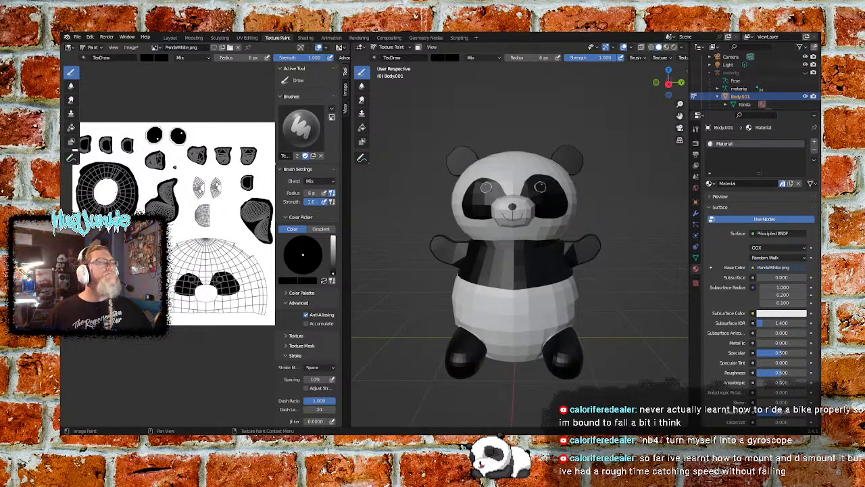
{"action": "middle_click_drag", "start_coordinate": [174, 165], "coordinate": [162, 165]}
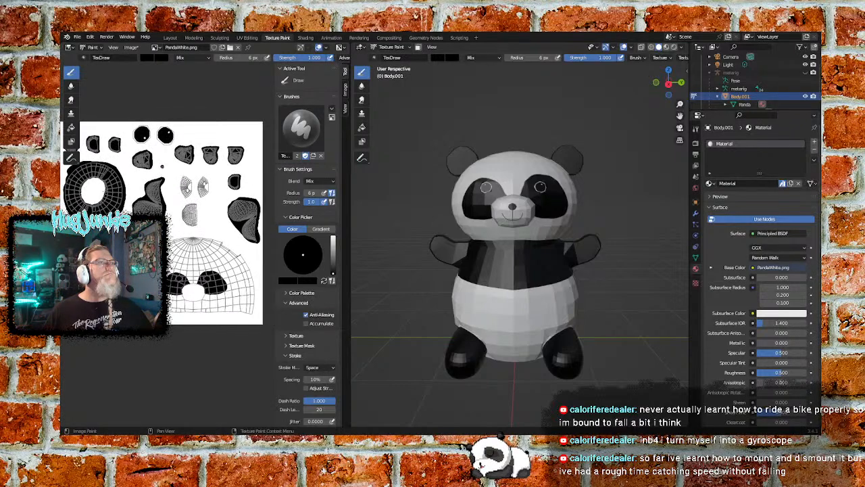
{"action": "middle_click_drag", "start_coordinate": [151, 215], "coordinate": [200, 246]}
{"action": "scroll", "coordinate": [201, 246], "scroll_direction": "up", "scroll_amount": 1}
{"action": "scroll", "coordinate": [205, 243], "scroll_direction": "up", "scroll_amount": 3}
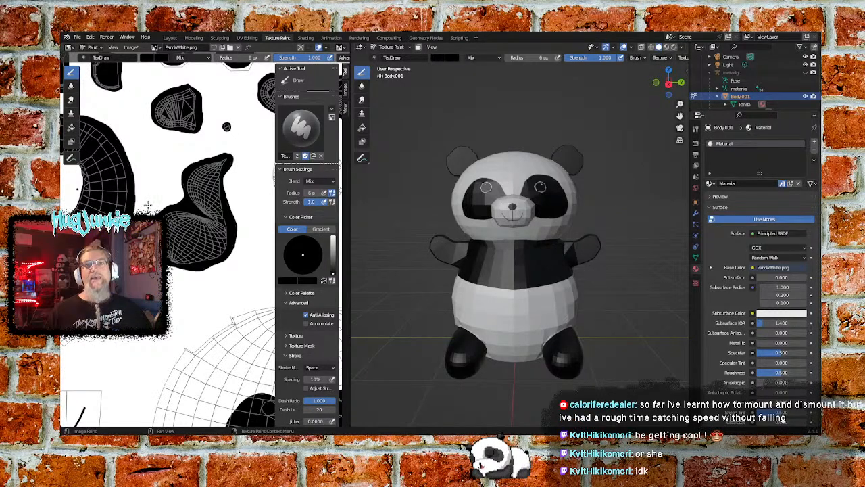
{"action": "scroll", "coordinate": [150, 202], "scroll_direction": "down", "scroll_amount": 5}
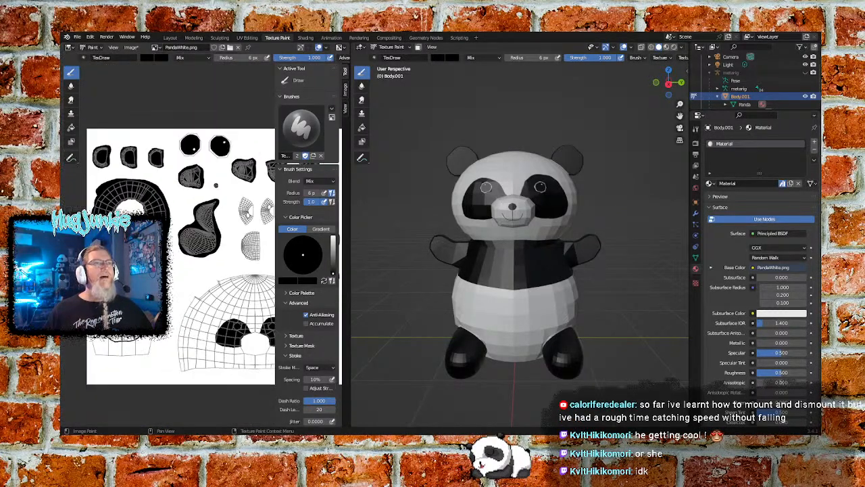
{"action": "middle_click_drag", "start_coordinate": [215, 184], "coordinate": [244, 213]}
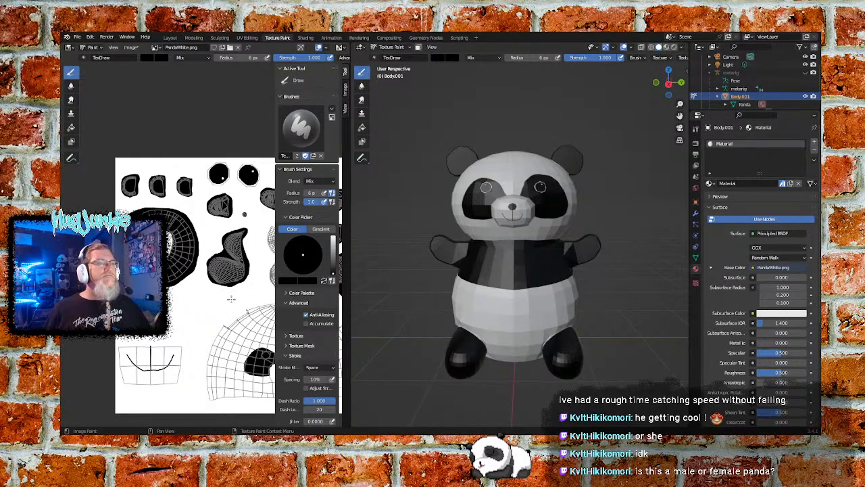
{"action": "middle_click_drag", "start_coordinate": [230, 303], "coordinate": [211, 300]}
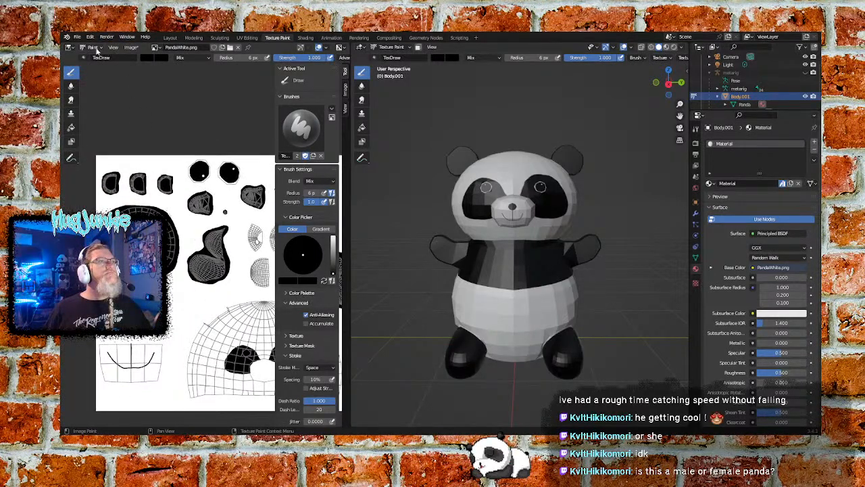
Step: Save the painted texture image PandaWhite.png
{"action": "left_click", "coordinate": [131, 49]}
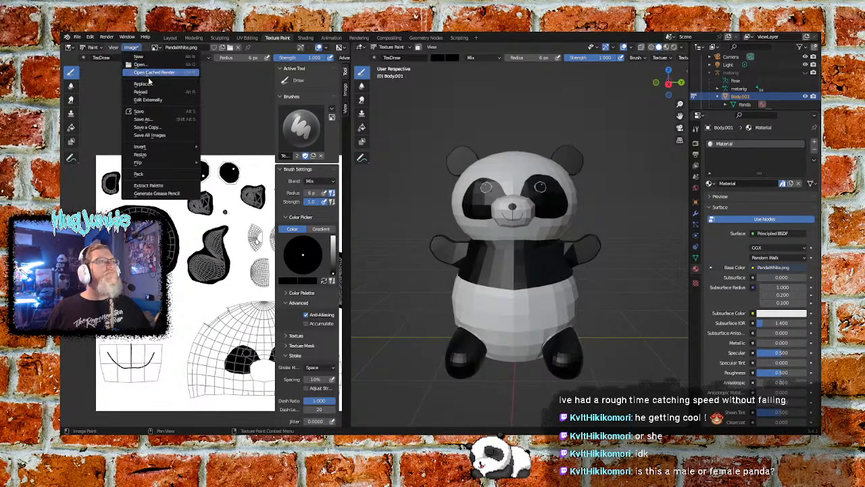
{"action": "left_click", "coordinate": [147, 112]}
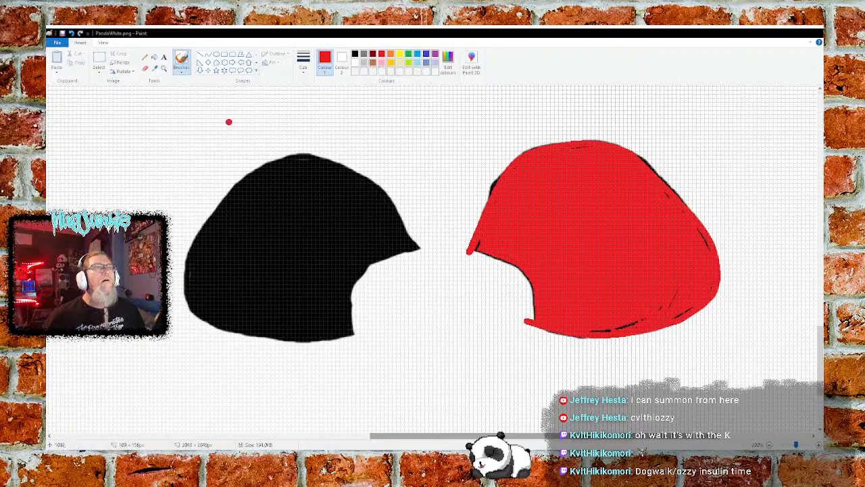
Step: Switch to Paint and brush red over the black streaks along the lower edge of the red eye patch in PandaWhite.png
{"action": "left_click", "coordinate": [102, 43]}
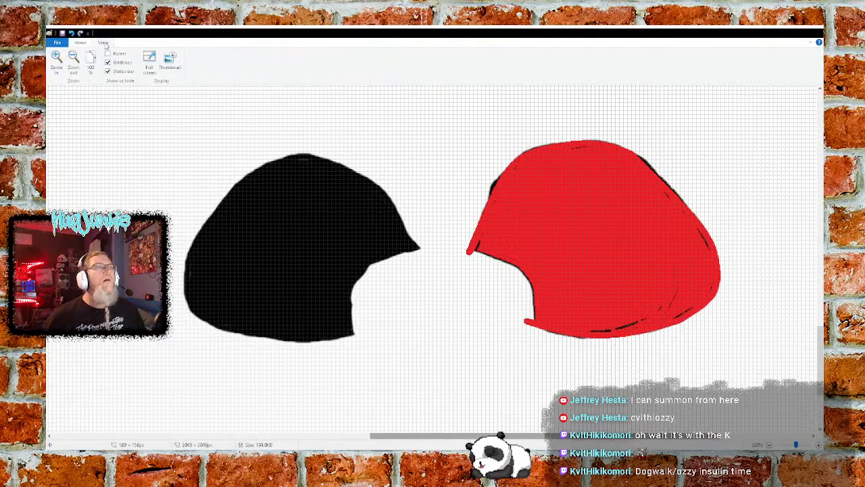
{"action": "left_click", "coordinate": [56, 58]}
{"action": "left_click_drag", "start_coordinate": [508, 436], "coordinate": [639, 436]}
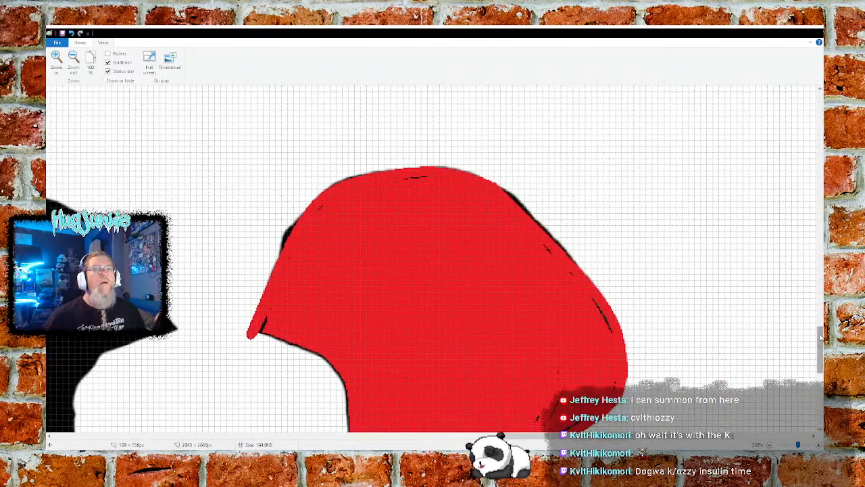
{"action": "left_click_drag", "start_coordinate": [820, 342], "coordinate": [820, 354]}
{"action": "mouse_move", "coordinate": [454, 364]}
{"action": "left_mouse_down"}
{"action": "mouse_move", "coordinate": [440, 365]}
{"action": "mouse_move", "coordinate": [512, 348]}
{"action": "mouse_move", "coordinate": [559, 308]}
{"action": "mouse_move", "coordinate": [541, 342]}
{"action": "mouse_move", "coordinate": [558, 342]}
{"action": "left_mouse_up"}
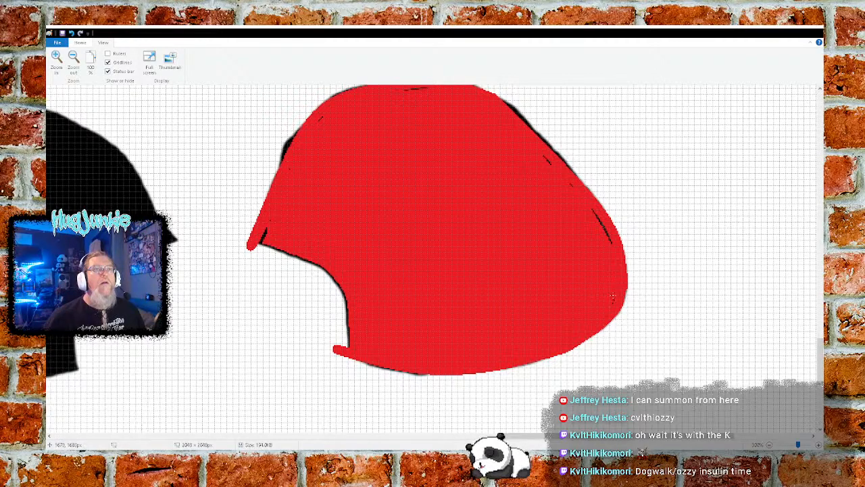
Step: Brush red over the remaining black streaks near the red eye patch's inner corner, outer side and upper edge
{"action": "mouse_move", "coordinate": [274, 215]}
{"action": "left_mouse_down"}
{"action": "mouse_move", "coordinate": [263, 240]}
{"action": "mouse_move", "coordinate": [313, 242]}
{"action": "left_mouse_up"}
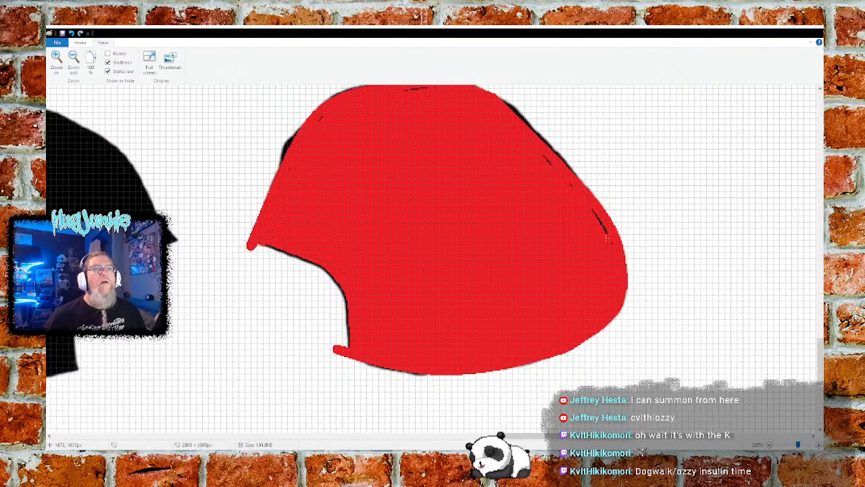
{"action": "left_click_drag", "start_coordinate": [607, 240], "coordinate": [541, 158]}
{"action": "scroll", "coordinate": [663, 200], "scroll_direction": "up", "scroll_amount": 3}
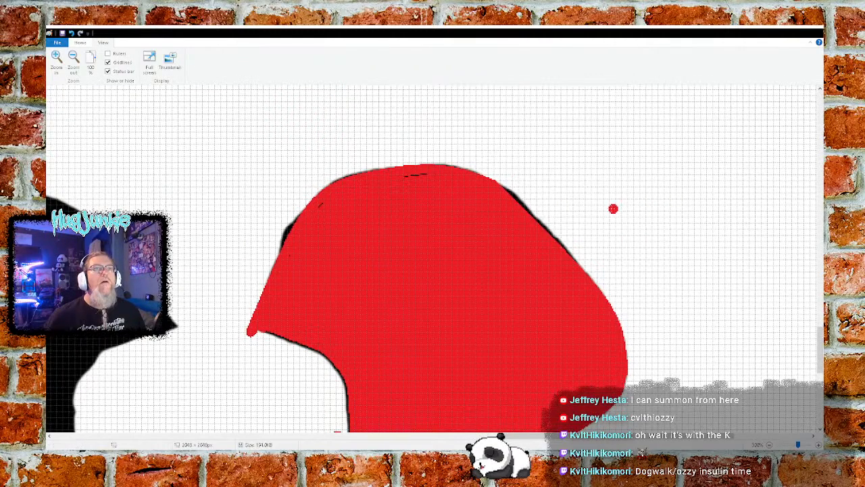
{"action": "left_click_drag", "start_coordinate": [438, 170], "coordinate": [401, 177]}
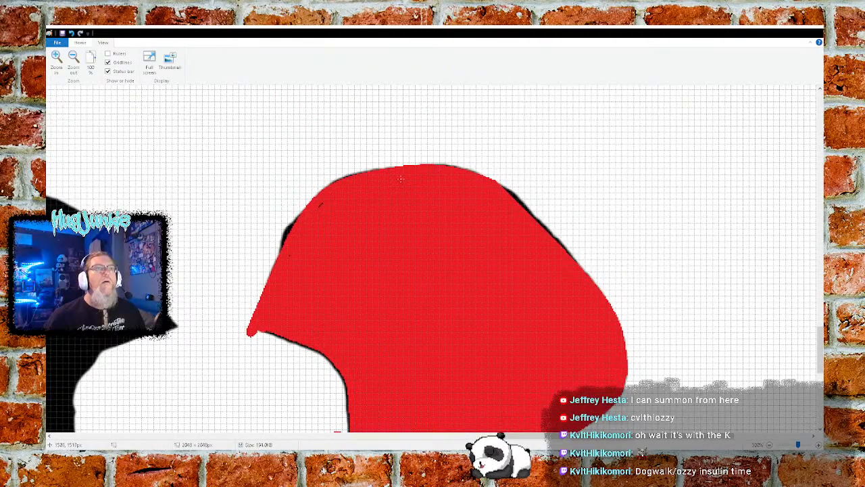
{"action": "left_click", "coordinate": [322, 202]}
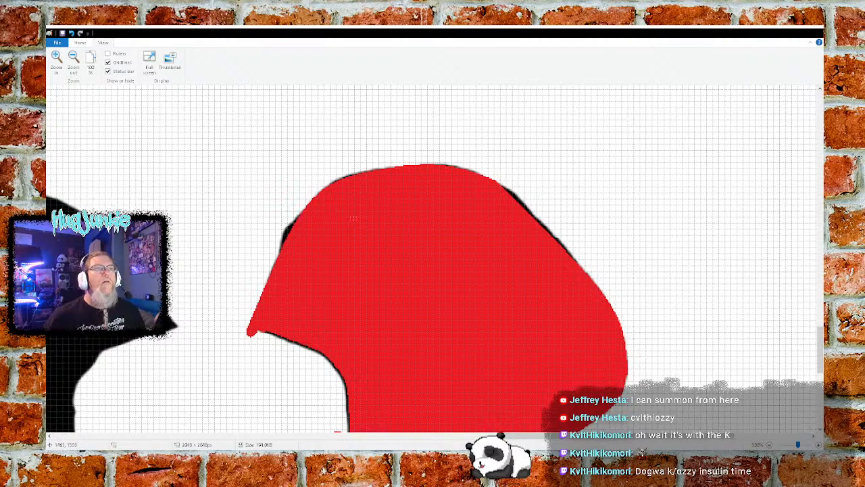
Step: Set Colour 1 to white and trim the black fringe off both upper sloping edges of the red eye patch
{"action": "left_click", "coordinate": [80, 42]}
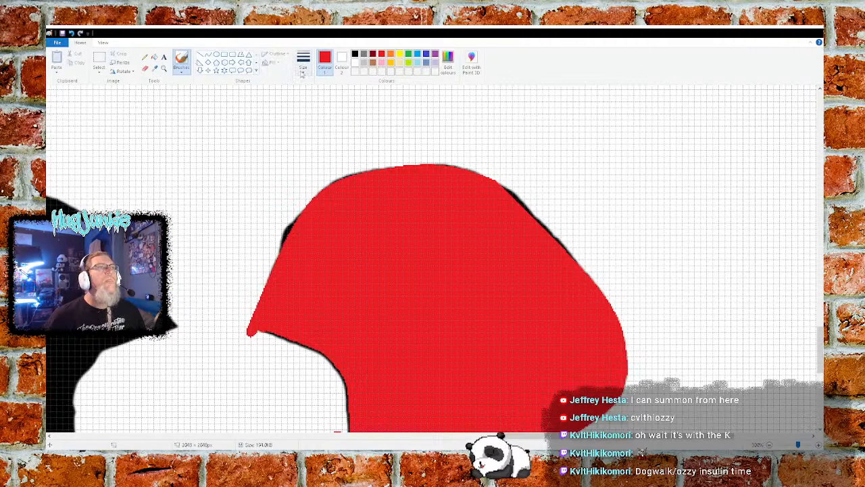
{"action": "left_click", "coordinate": [342, 62]}
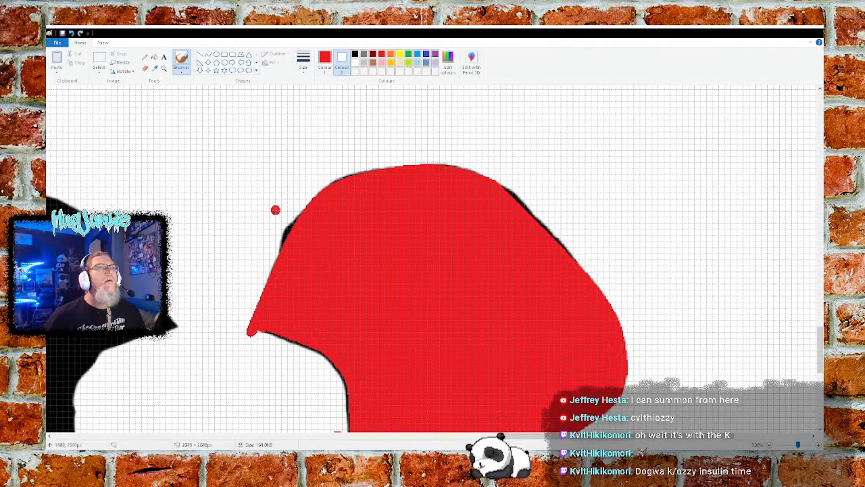
{"action": "left_click", "coordinate": [325, 61]}
{"action": "left_click", "coordinate": [355, 63]}
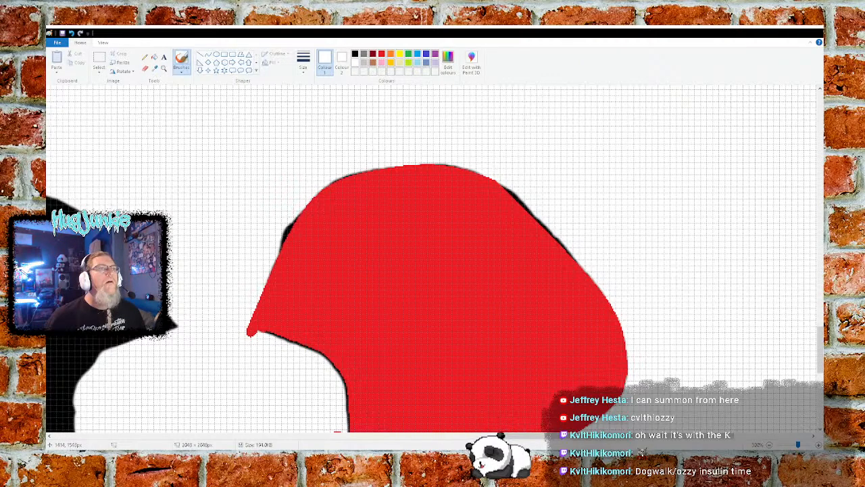
{"action": "mouse_move", "coordinate": [295, 217]}
{"action": "left_mouse_down"}
{"action": "mouse_move", "coordinate": [280, 250]}
{"action": "mouse_move", "coordinate": [296, 218]}
{"action": "left_mouse_up"}
{"action": "key", "text": "ctrl+z"}
{"action": "key", "text": "ctrl+z"}
{"action": "key", "text": "ctrl+z"}
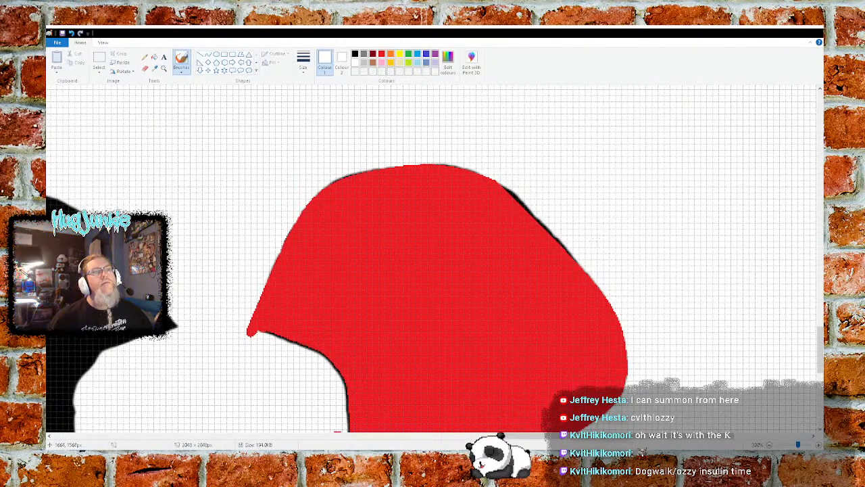
{"action": "left_click_drag", "start_coordinate": [504, 185], "coordinate": [582, 262]}
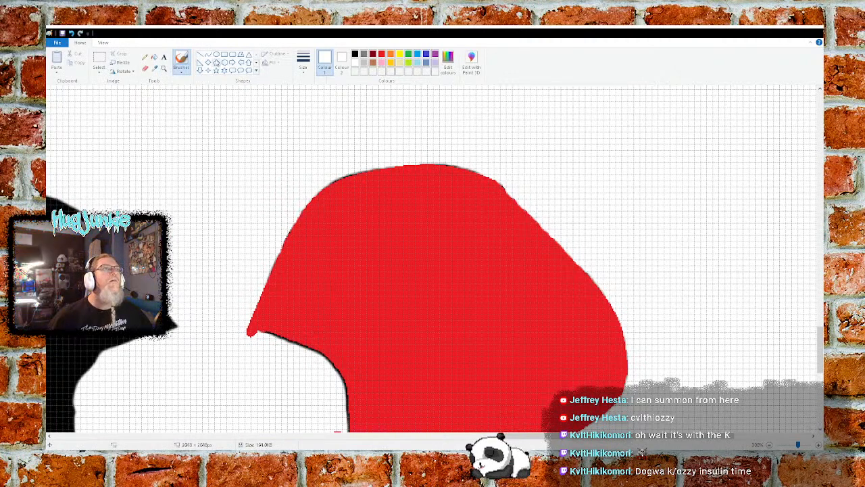
Step: Fill the red eye patch with black
{"action": "left_click", "coordinate": [355, 54]}
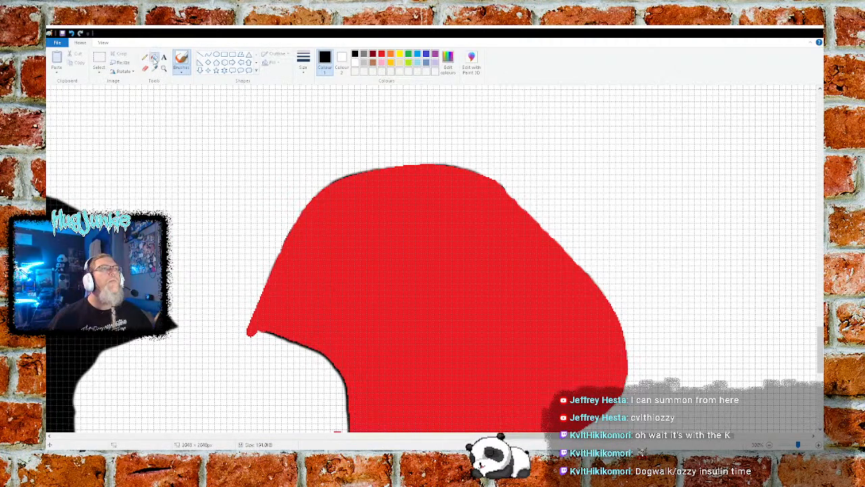
{"action": "left_click", "coordinate": [154, 57]}
{"action": "left_click", "coordinate": [372, 215]}
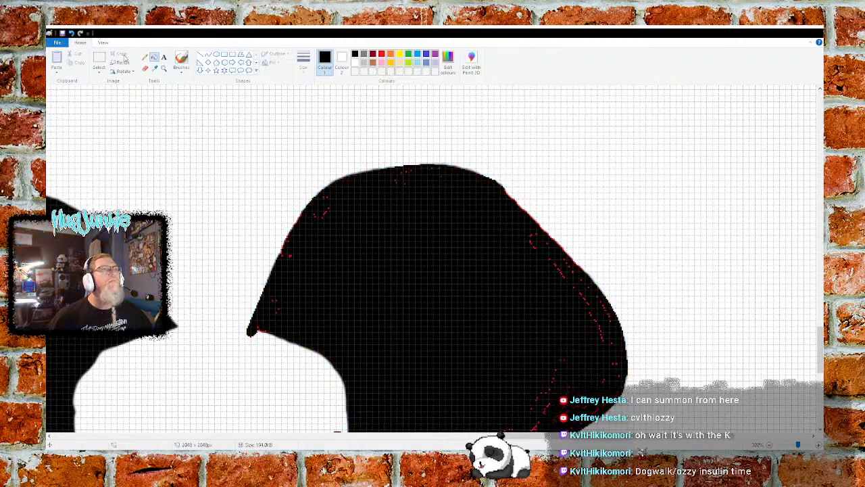
Step: Brush black over the stray red specks in the upper half and inner corner of the newly filled eye patch
{"action": "left_click", "coordinate": [182, 59]}
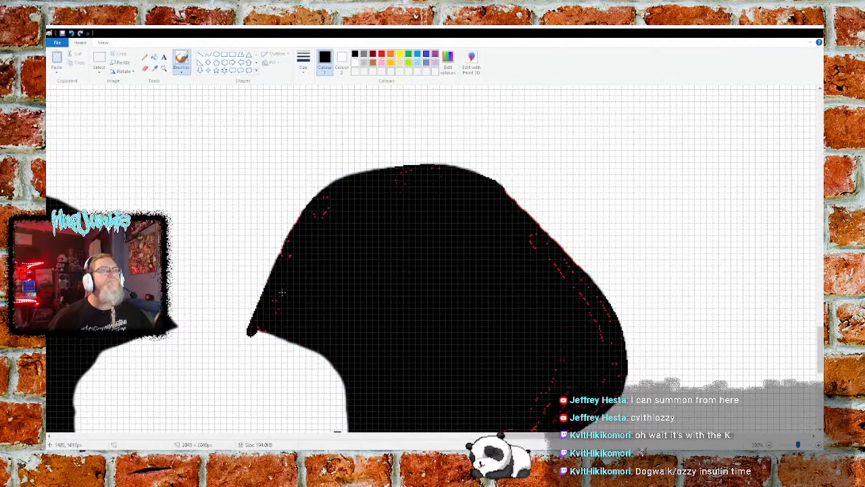
{"action": "left_click_drag", "start_coordinate": [286, 263], "coordinate": [289, 239]}
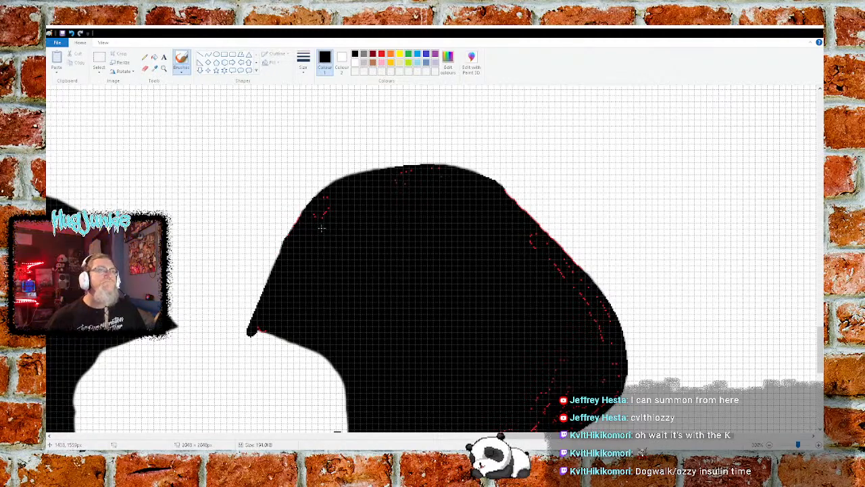
{"action": "key", "text": "ctrl+z"}
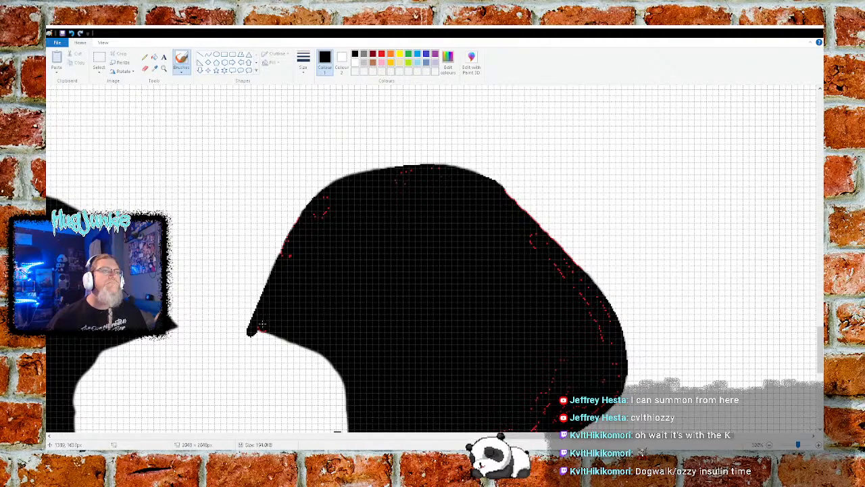
{"action": "left_click_drag", "start_coordinate": [258, 327], "coordinate": [265, 330]}
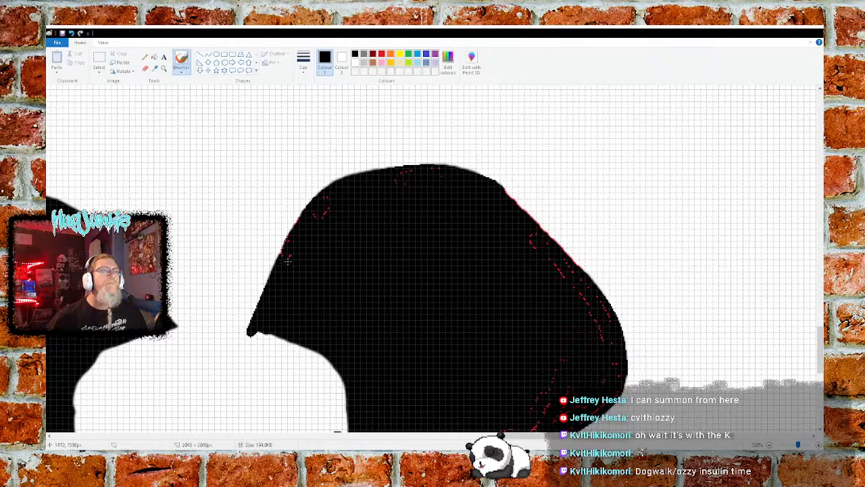
{"action": "left_click_drag", "start_coordinate": [318, 214], "coordinate": [327, 198]}
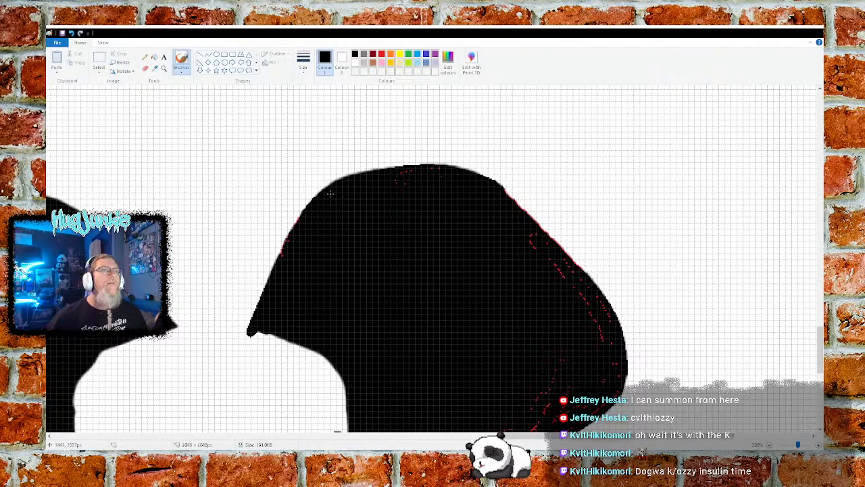
{"action": "mouse_move", "coordinate": [403, 188]}
{"action": "left_mouse_down"}
{"action": "mouse_move", "coordinate": [392, 184]}
{"action": "mouse_move", "coordinate": [405, 173]}
{"action": "mouse_move", "coordinate": [436, 169]}
{"action": "mouse_move", "coordinate": [447, 179]}
{"action": "left_mouse_up"}
{"action": "mouse_move", "coordinate": [506, 223]}
{"action": "left_mouse_down"}
{"action": "mouse_move", "coordinate": [549, 260]}
{"action": "mouse_move", "coordinate": [536, 233]}
{"action": "mouse_move", "coordinate": [596, 312]}
{"action": "mouse_move", "coordinate": [600, 302]}
{"action": "left_mouse_up"}
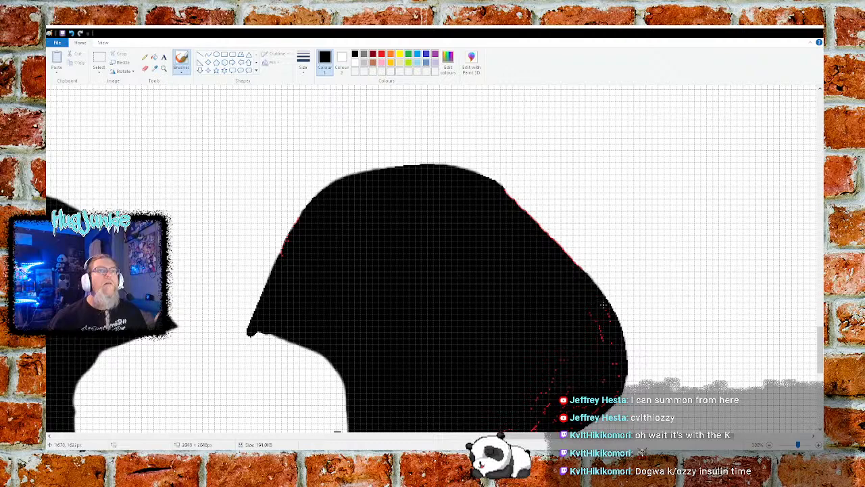
Step: Brush black over the stray red specks in the lower half of the eye patch and along its bottom edge
{"action": "scroll", "coordinate": [674, 313], "scroll_direction": "down", "scroll_amount": 3}
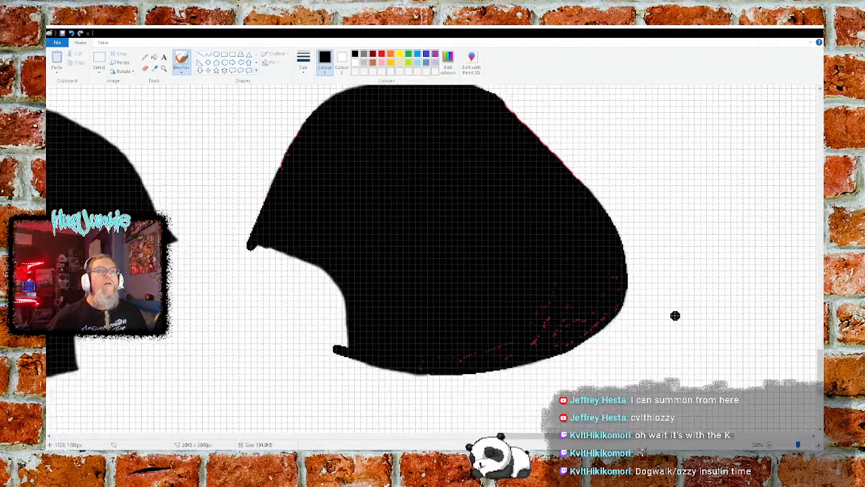
{"action": "scroll", "coordinate": [676, 294], "scroll_direction": "up", "scroll_amount": 1}
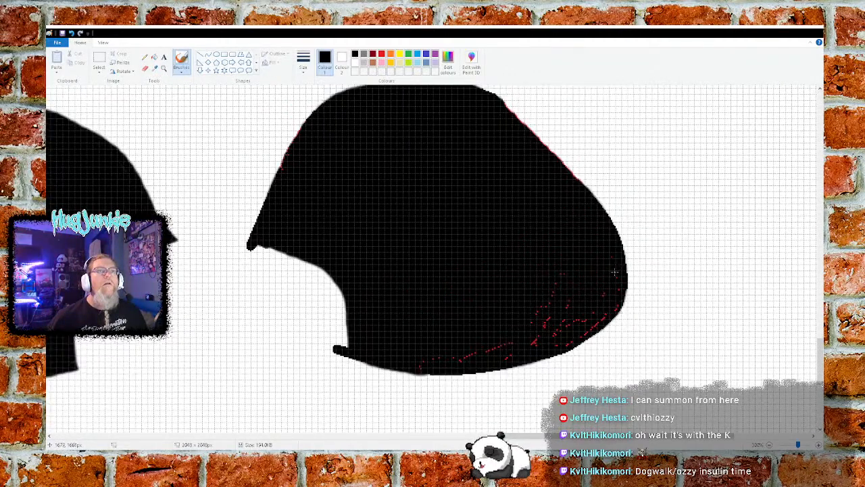
{"action": "mouse_move", "coordinate": [616, 295]}
{"action": "left_mouse_down"}
{"action": "mouse_move", "coordinate": [615, 307]}
{"action": "mouse_move", "coordinate": [560, 344]}
{"action": "left_mouse_up"}
{"action": "left_click_drag", "start_coordinate": [475, 357], "coordinate": [426, 365]}
{"action": "left_click_drag", "start_coordinate": [477, 349], "coordinate": [537, 340]}
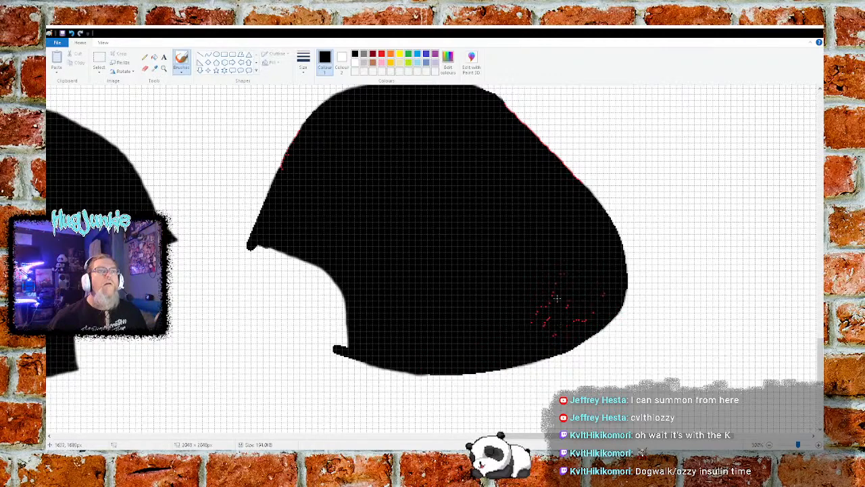
{"action": "mouse_move", "coordinate": [555, 294]}
{"action": "left_mouse_down"}
{"action": "mouse_move", "coordinate": [569, 304]}
{"action": "mouse_move", "coordinate": [545, 321]}
{"action": "mouse_move", "coordinate": [580, 321]}
{"action": "mouse_move", "coordinate": [545, 335]}
{"action": "mouse_move", "coordinate": [605, 289]}
{"action": "left_mouse_up"}
Step: Examine the upper and outer edges of the black eye patch at higher magnification for leftover colour
{"action": "scroll", "coordinate": [529, 271], "scroll_direction": "up", "scroll_amount": 1}
{"action": "scroll", "coordinate": [528, 271], "scroll_direction": "up", "scroll_amount": 2}
{"action": "scroll", "coordinate": [514, 277], "scroll_direction": "down", "scroll_amount": 1}
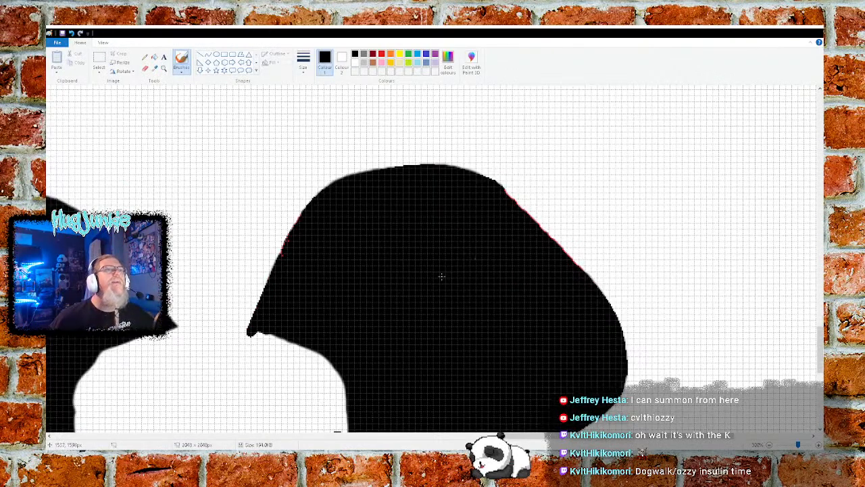
{"action": "scroll", "coordinate": [291, 263], "scroll_direction": "up", "scroll_amount": 1}
{"action": "scroll", "coordinate": [263, 247], "scroll_direction": "down", "scroll_amount": 1}
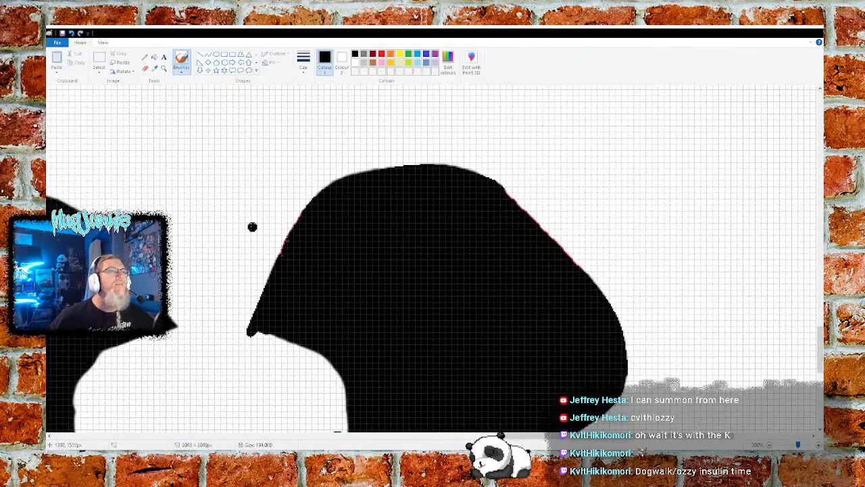
{"action": "left_click", "coordinate": [103, 43]}
{"action": "left_click", "coordinate": [57, 62]}
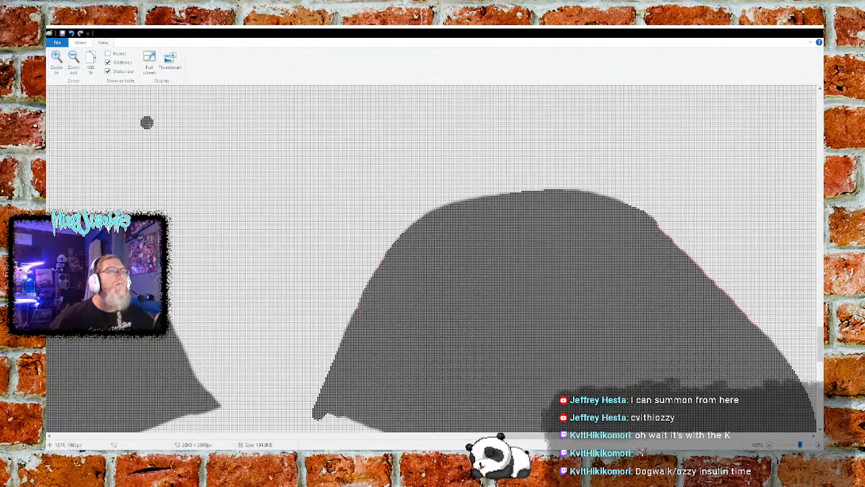
{"action": "left_click", "coordinate": [80, 43]}
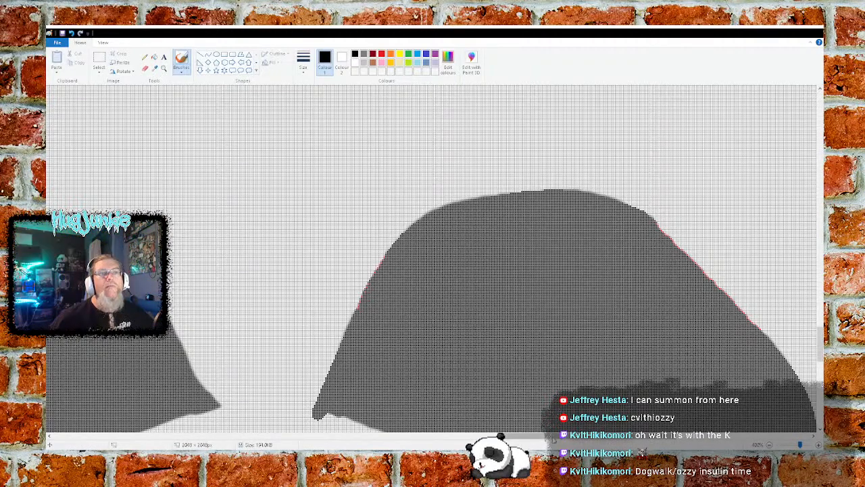
{"action": "scroll", "coordinate": [432, 270], "scroll_direction": "right", "scroll_amount": 4}
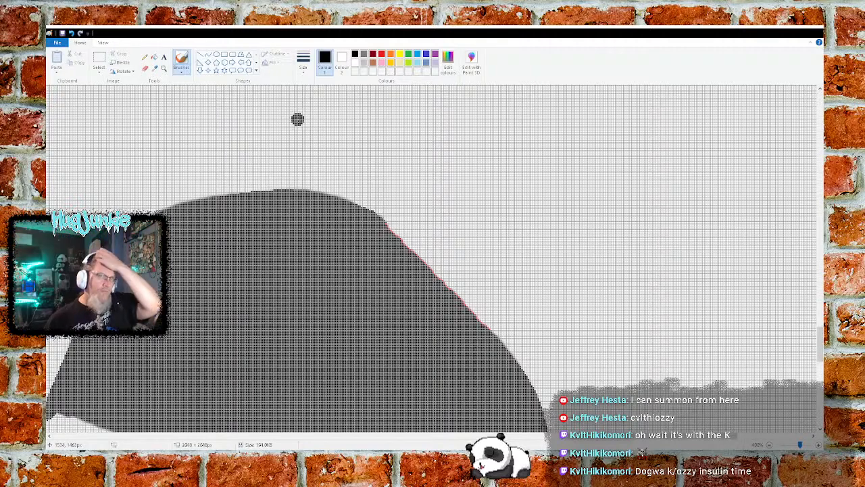
Step: Try filling the white background around the eye patch with red, and restore it to white
{"action": "left_click", "coordinate": [154, 58]}
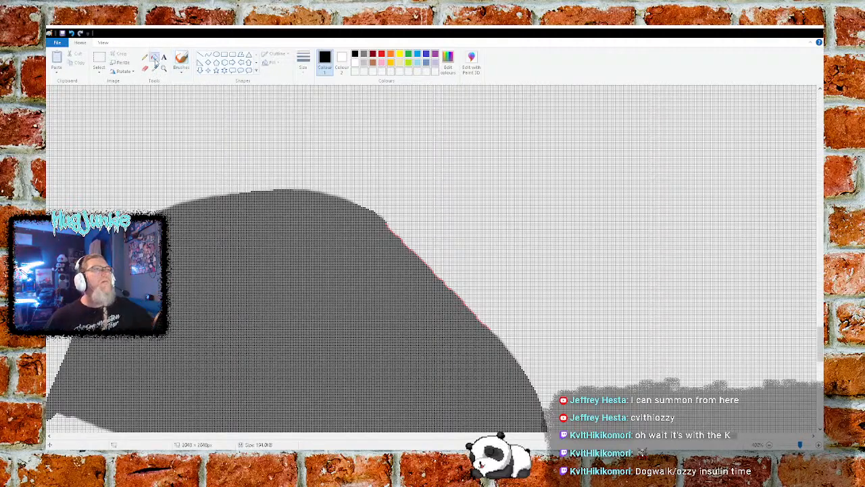
{"action": "left_click", "coordinate": [382, 55]}
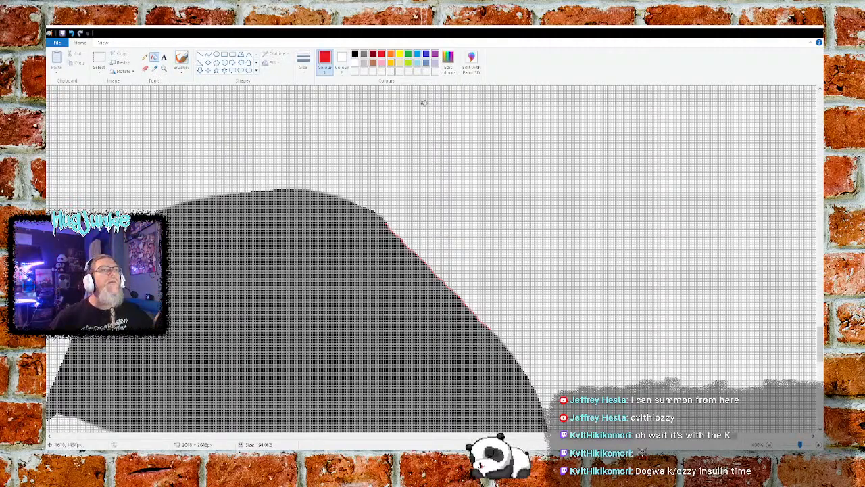
{"action": "left_click", "coordinate": [439, 173]}
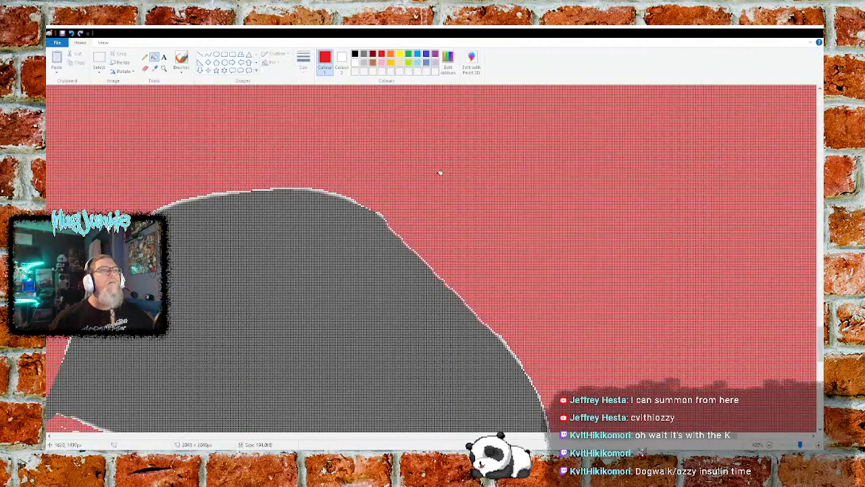
{"action": "left_click", "coordinate": [356, 63]}
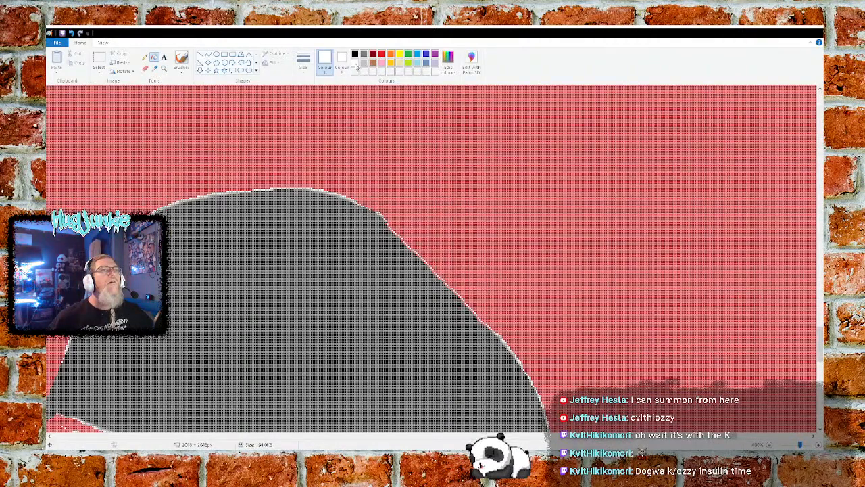
{"action": "left_click", "coordinate": [456, 204]}
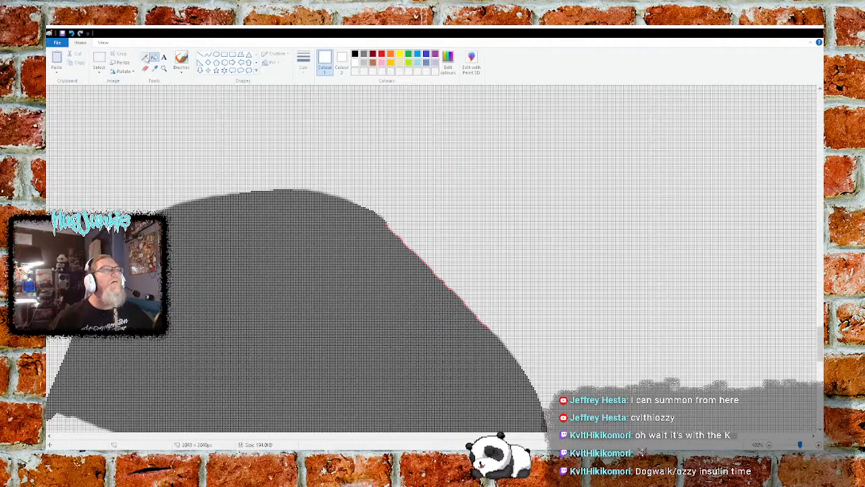
Step: Brush white over the red fringe along the outer slope of the right eye patch
{"action": "left_click", "coordinate": [182, 61]}
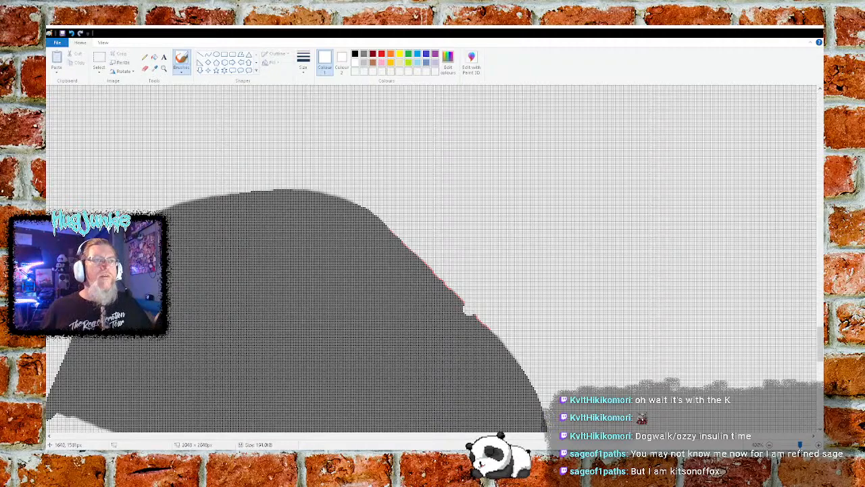
{"action": "left_click", "coordinate": [103, 42]}
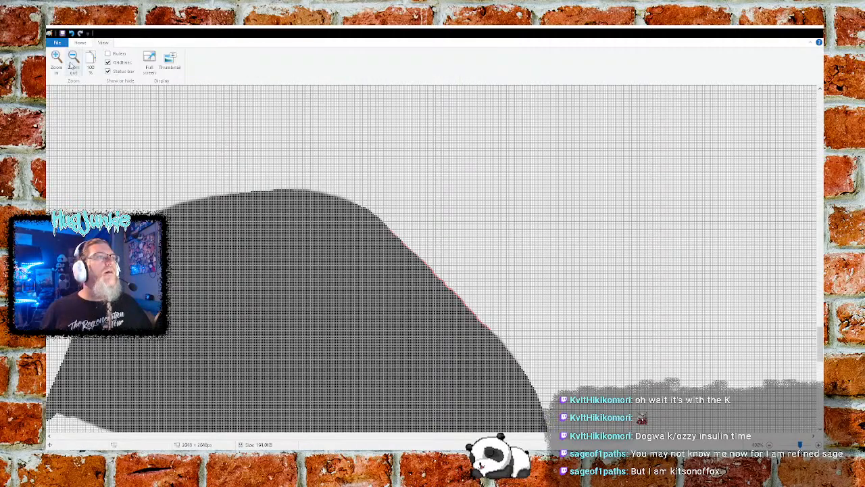
{"action": "left_click", "coordinate": [57, 58]}
{"action": "left_click", "coordinate": [70, 66]}
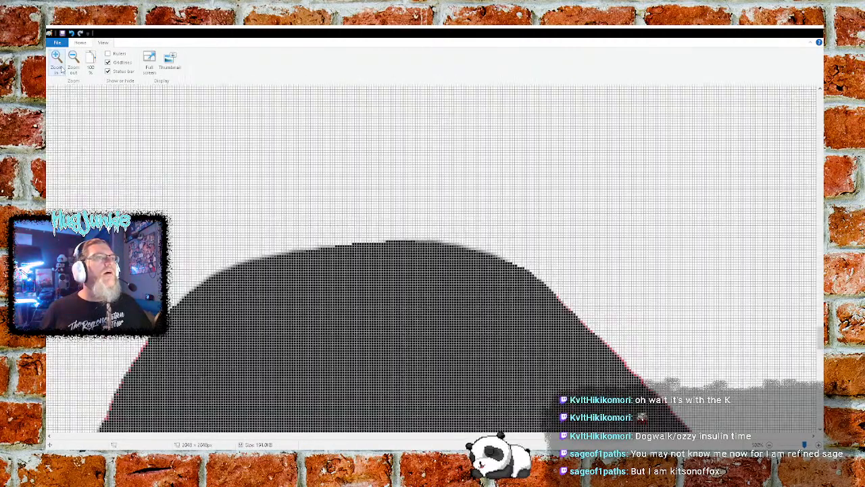
{"action": "left_click", "coordinate": [81, 43]}
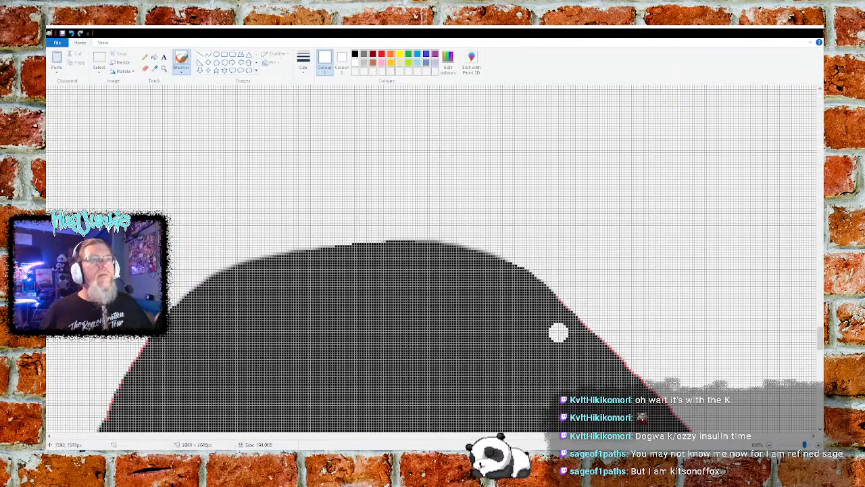
{"action": "scroll", "coordinate": [561, 329], "scroll_direction": "down", "scroll_amount": 4}
{"action": "scroll", "coordinate": [595, 321], "scroll_direction": "up", "scroll_amount": 2}
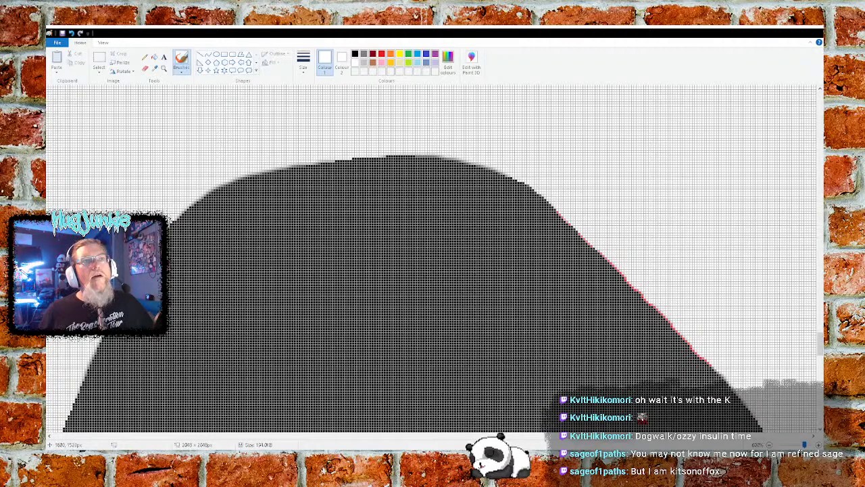
{"action": "left_click_drag", "start_coordinate": [555, 203], "coordinate": [624, 275]}
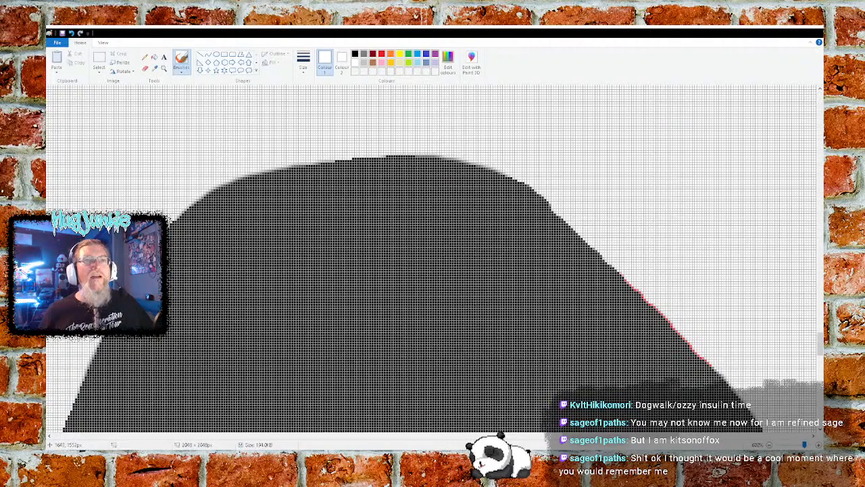
{"action": "left_click", "coordinate": [623, 274]}
{"action": "left_click_drag", "start_coordinate": [626, 278], "coordinate": [651, 304]}
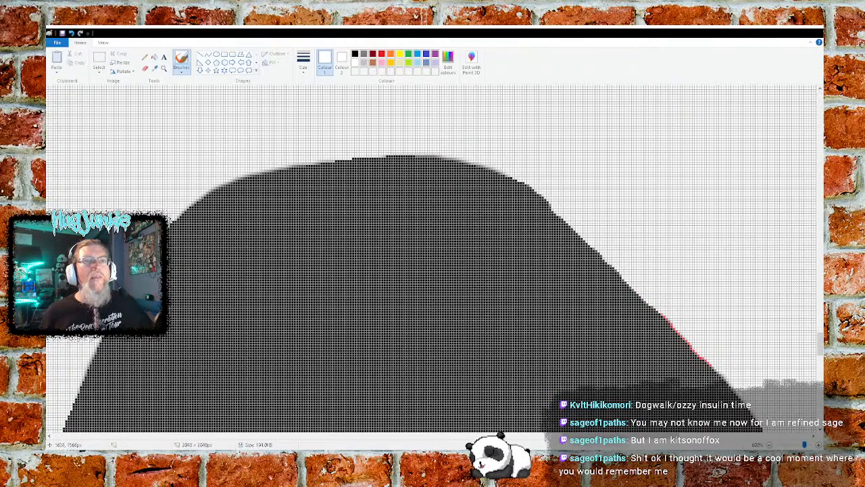
{"action": "left_click_drag", "start_coordinate": [676, 309], "coordinate": [724, 359]}
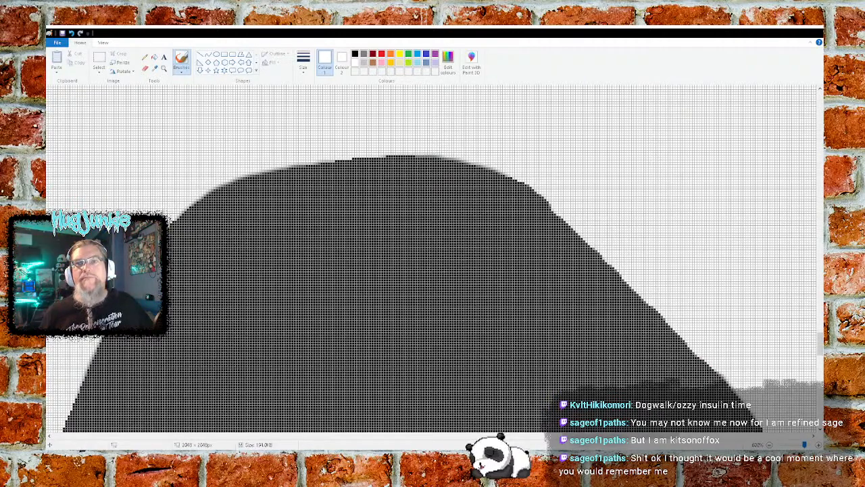
Step: Brush white over the red fringe along the inner edge of the right eye patch
{"action": "left_click_drag", "start_coordinate": [623, 436], "coordinate": [562, 436]}
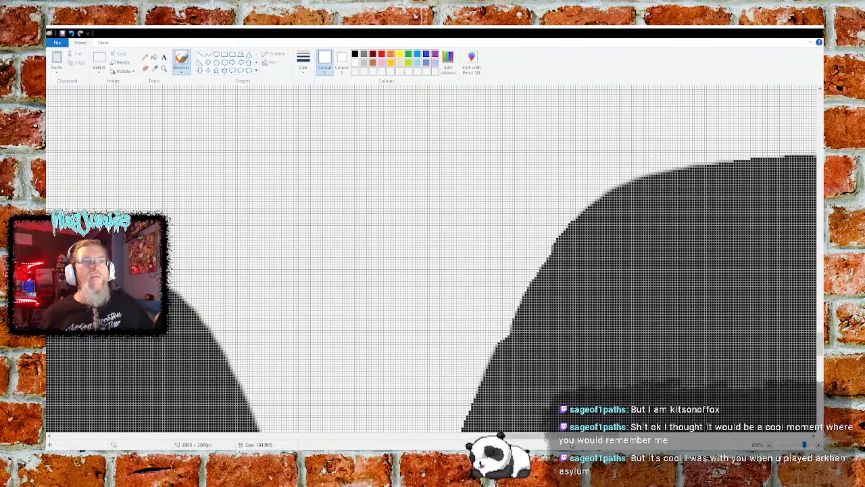
{"action": "scroll", "coordinate": [433, 270], "scroll_direction": "right", "scroll_amount": 10}
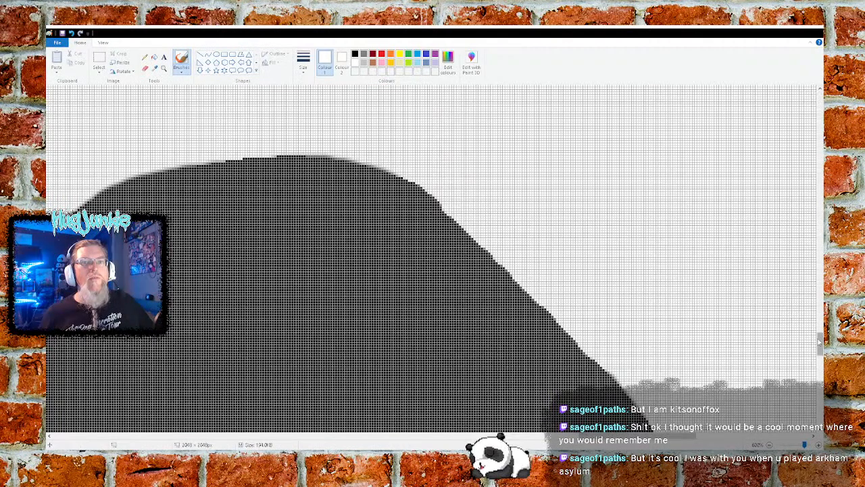
{"action": "mouse_move", "coordinate": [819, 343]}
{"action": "left_mouse_down"}
{"action": "mouse_move", "coordinate": [820, 367]}
{"action": "mouse_move", "coordinate": [820, 343]}
{"action": "left_mouse_up"}
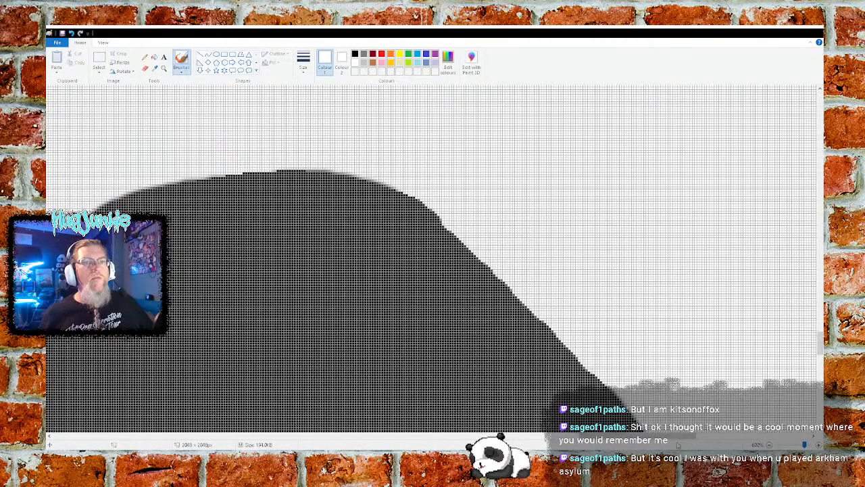
{"action": "left_click_drag", "start_coordinate": [642, 437], "coordinate": [611, 437]}
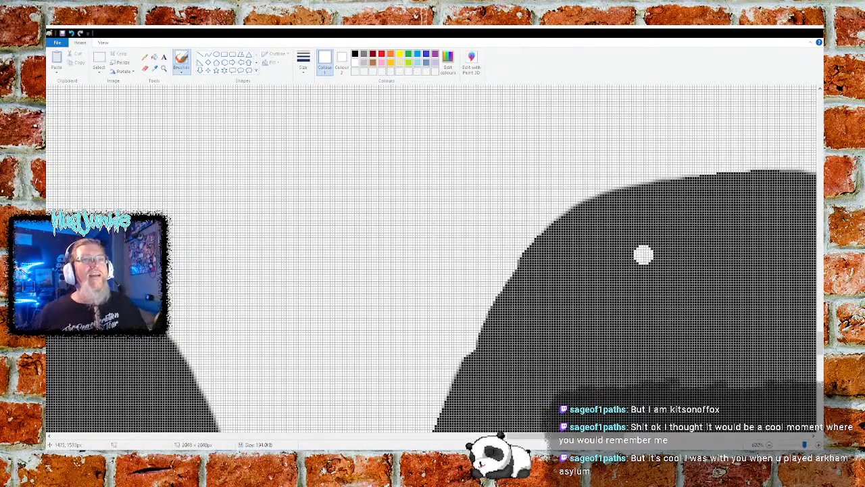
{"action": "scroll", "coordinate": [641, 233], "scroll_direction": "down", "scroll_amount": 2}
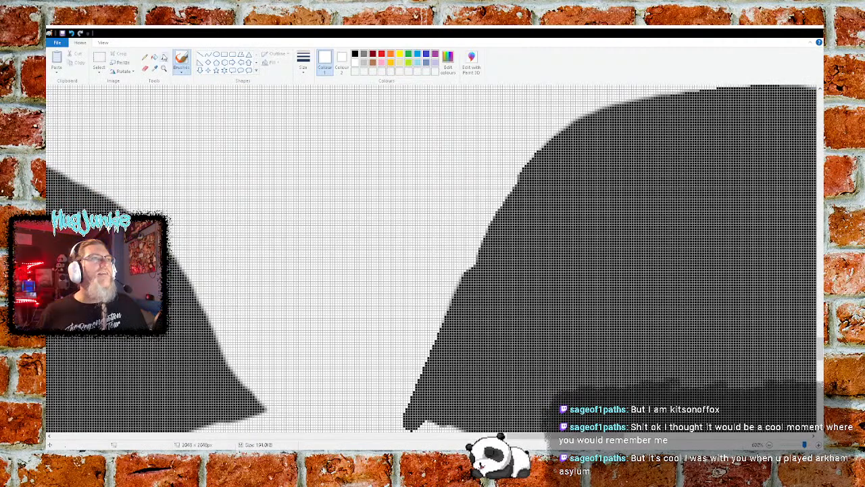
Step: Draw straight black lines along the inner edge of the right eye patch to smooth out its notch
{"action": "left_click", "coordinate": [103, 42]}
{"action": "left_click", "coordinate": [74, 66]}
{"action": "left_click", "coordinate": [75, 66]}
{"action": "left_click", "coordinate": [75, 69]}
{"action": "scroll", "coordinate": [289, 167], "scroll_direction": "up", "scroll_amount": 2}
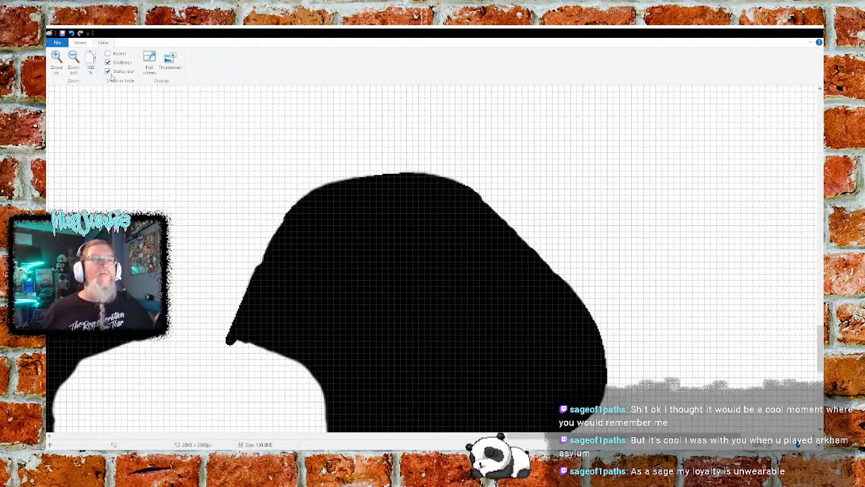
{"action": "left_click", "coordinate": [80, 43]}
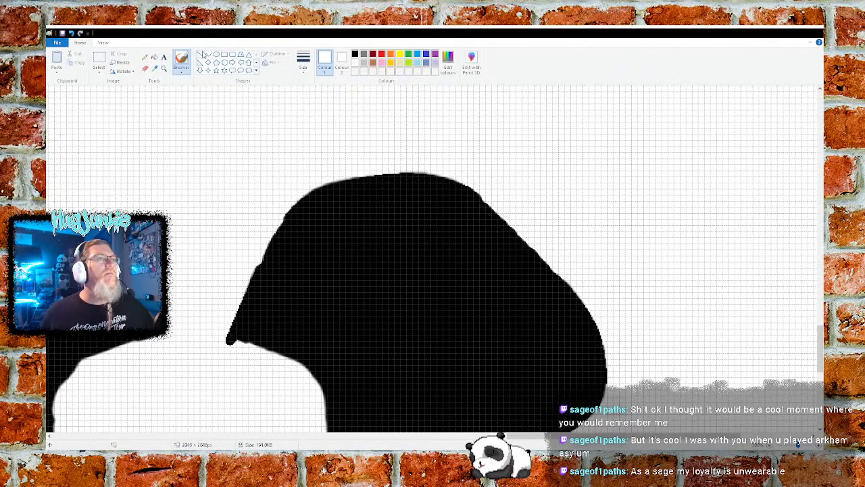
{"action": "left_click", "coordinate": [200, 55]}
{"action": "left_click", "coordinate": [355, 54]}
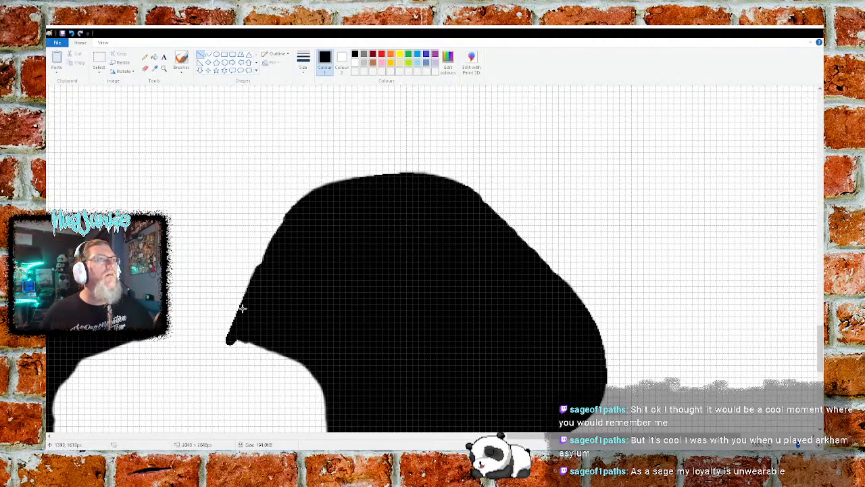
{"action": "left_click_drag", "start_coordinate": [242, 308], "coordinate": [289, 218]}
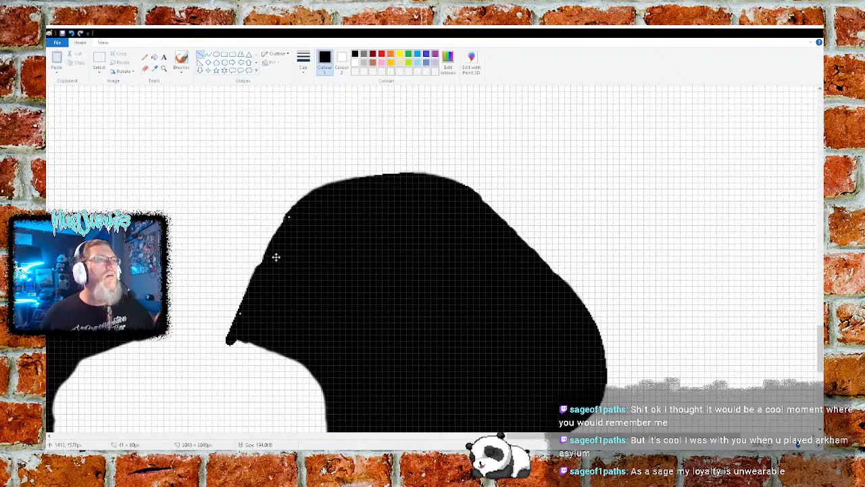
{"action": "left_click", "coordinate": [310, 288]}
{"action": "left_click_drag", "start_coordinate": [258, 270], "coordinate": [288, 219]}
{"action": "left_click", "coordinate": [334, 245]}
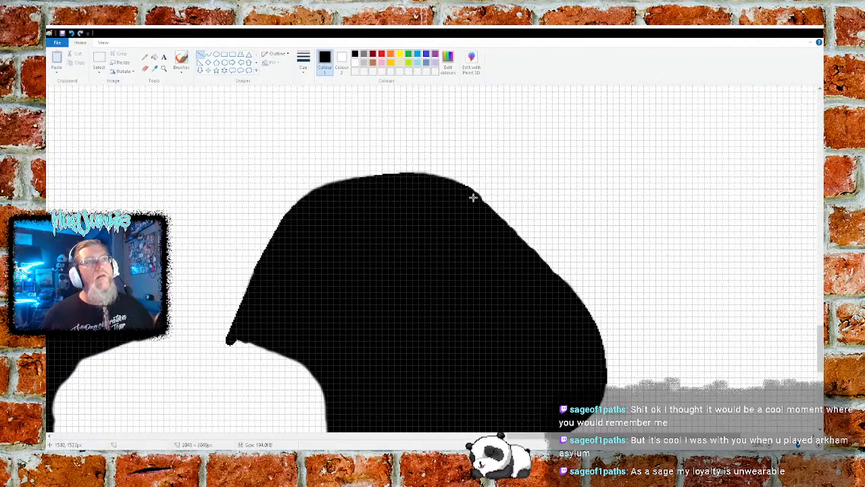
Step: Draw a straight black line along the outer slope of the right eye patch to even out its contour
{"action": "left_click_drag", "start_coordinate": [474, 196], "coordinate": [568, 290]}
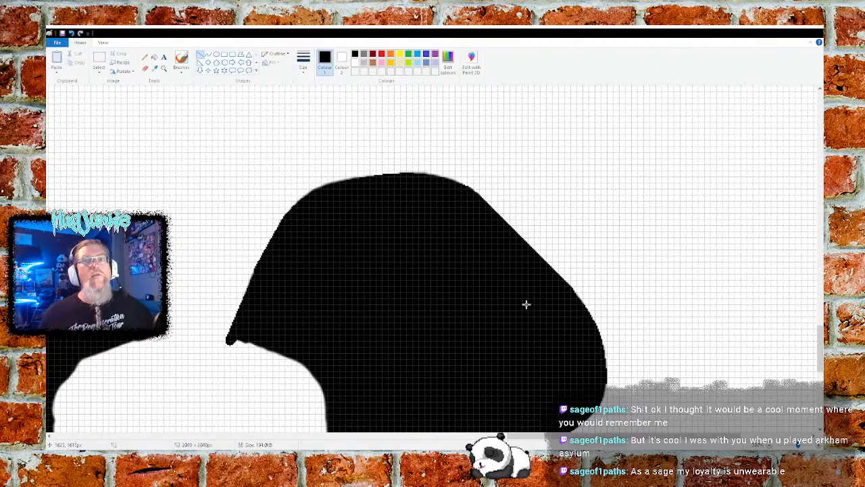
{"action": "scroll", "coordinate": [488, 291], "scroll_direction": "down", "scroll_amount": 3}
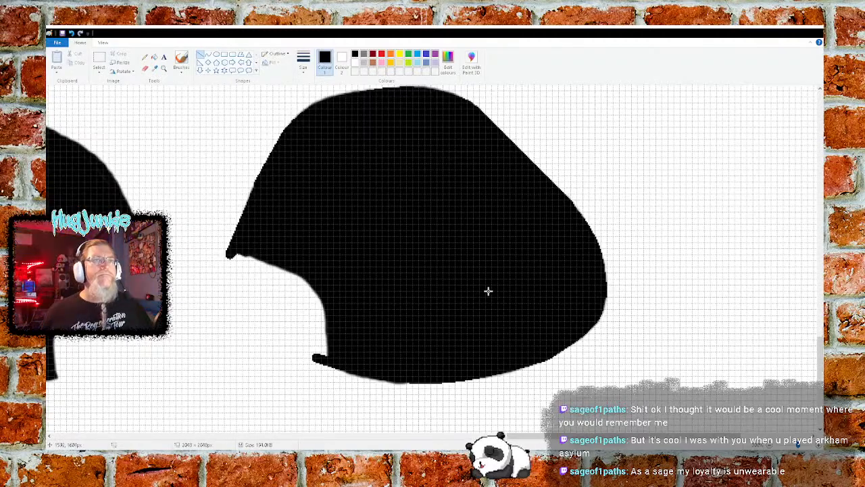
{"action": "scroll", "coordinate": [309, 264], "scroll_direction": "down", "scroll_amount": 3}
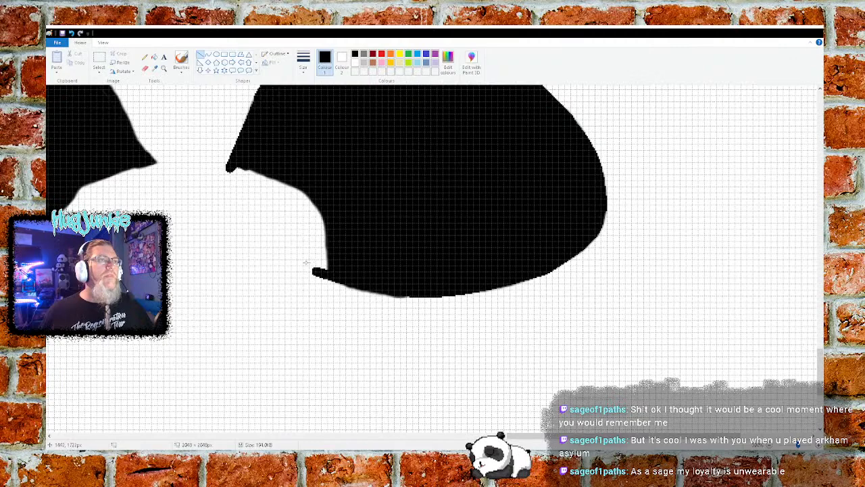
{"action": "scroll", "coordinate": [310, 263], "scroll_direction": "up", "scroll_amount": 6}
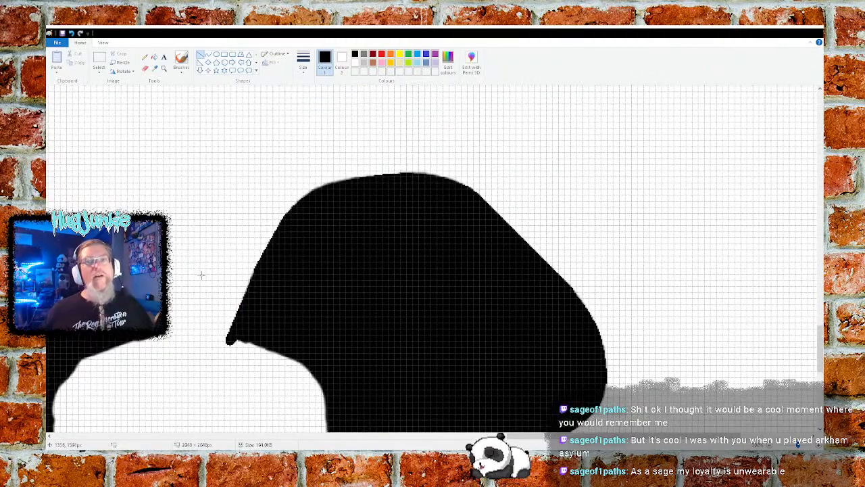
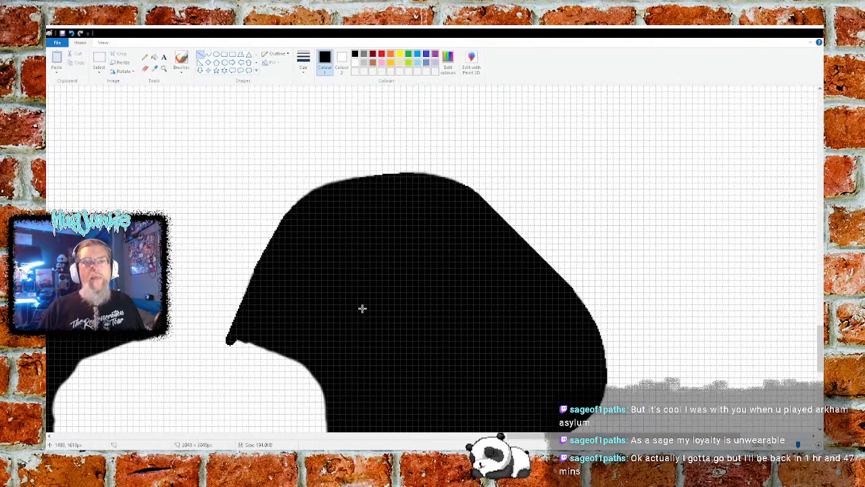
{"action": "scroll", "coordinate": [365, 288], "scroll_direction": "down", "scroll_amount": 3}
{"action": "scroll", "coordinate": [371, 277], "scroll_direction": "up", "scroll_amount": 3}
{"action": "scroll", "coordinate": [182, 162], "scroll_direction": "down", "scroll_amount": 3}
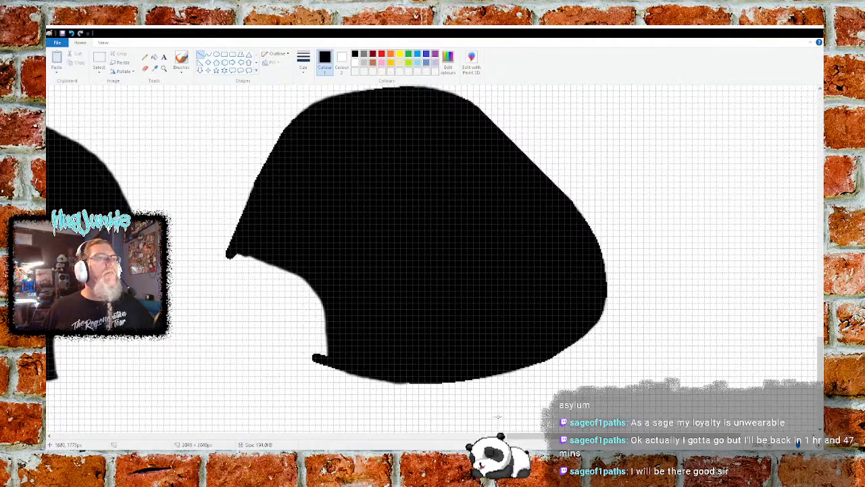
Step: Copy the right eye patch with a rectangular selection of about 341 × 317 px and paste it over the left eye patch
{"action": "left_click_drag", "start_coordinate": [517, 437], "coordinate": [449, 428]}
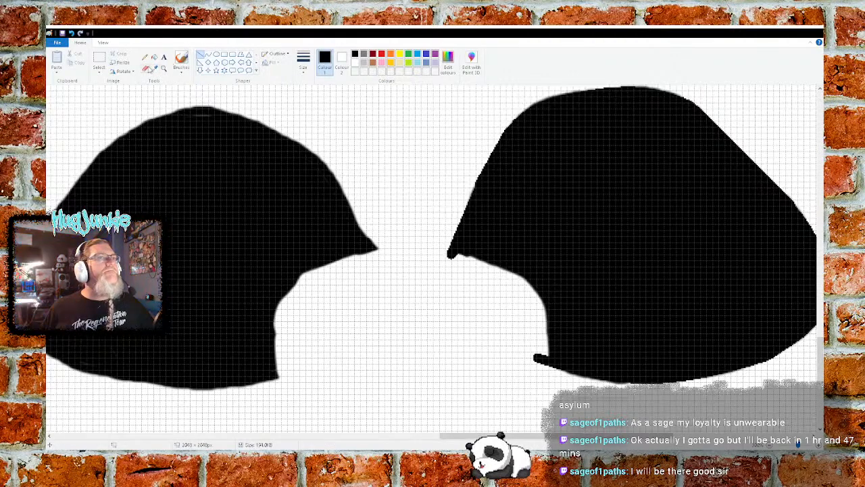
{"action": "left_click", "coordinate": [102, 42]}
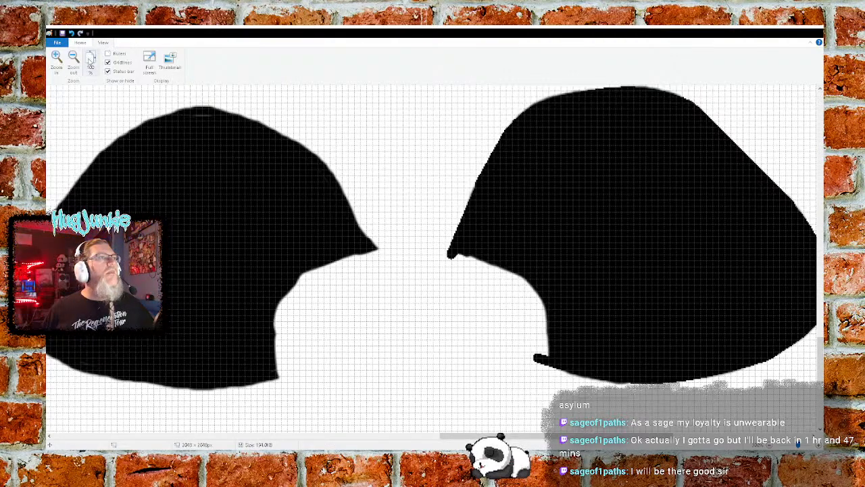
{"action": "left_click", "coordinate": [73, 59]}
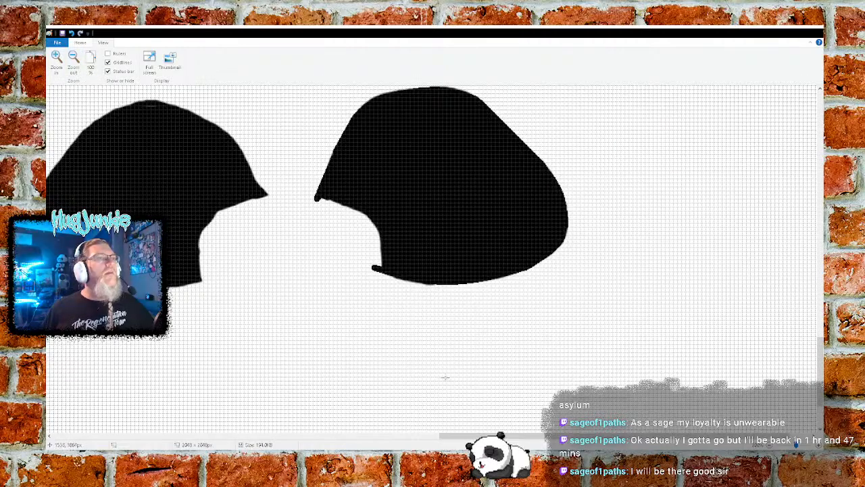
{"action": "scroll", "coordinate": [716, 194], "scroll_direction": "left", "scroll_amount": 5}
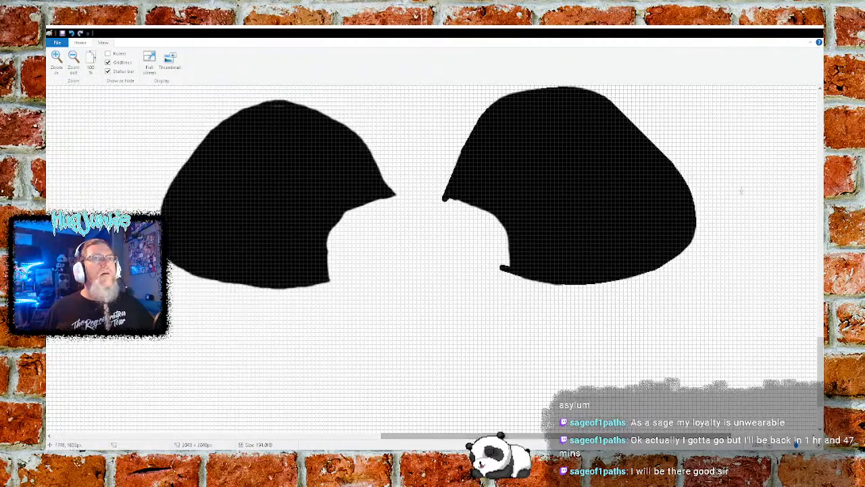
{"action": "left_click_drag", "start_coordinate": [819, 358], "coordinate": [818, 346]}
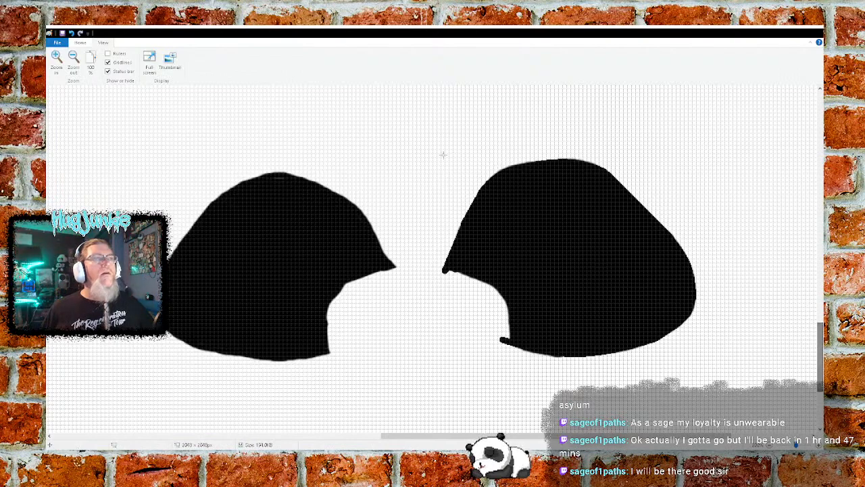
{"action": "left_click", "coordinate": [81, 42]}
{"action": "left_click", "coordinate": [99, 60]}
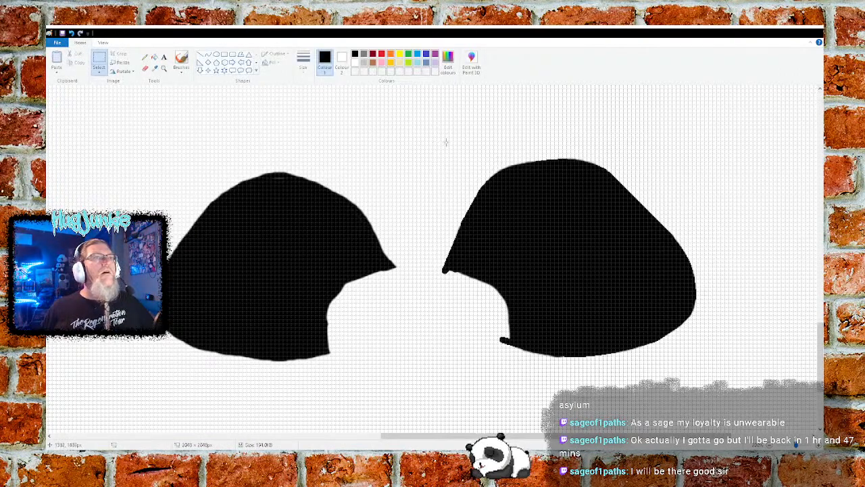
{"action": "left_click_drag", "start_coordinate": [438, 125], "coordinate": [716, 382]}
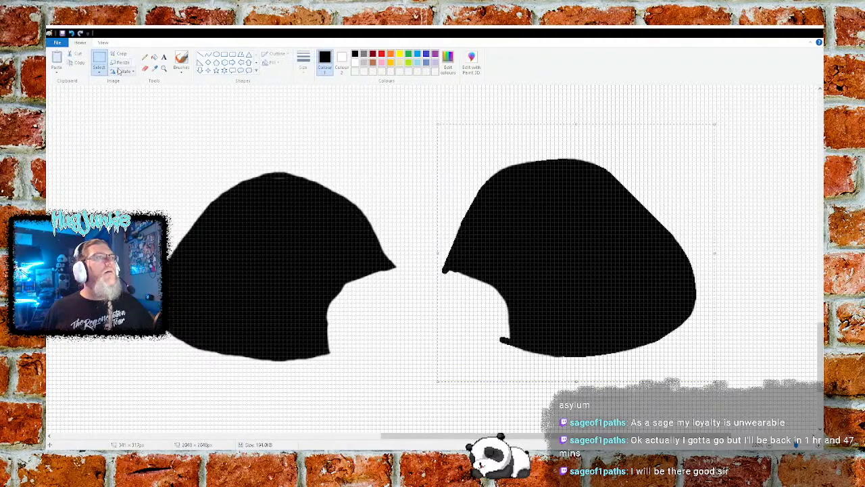
{"action": "left_click", "coordinate": [58, 65]}
{"action": "left_click_drag", "start_coordinate": [216, 187], "coordinate": [294, 243]}
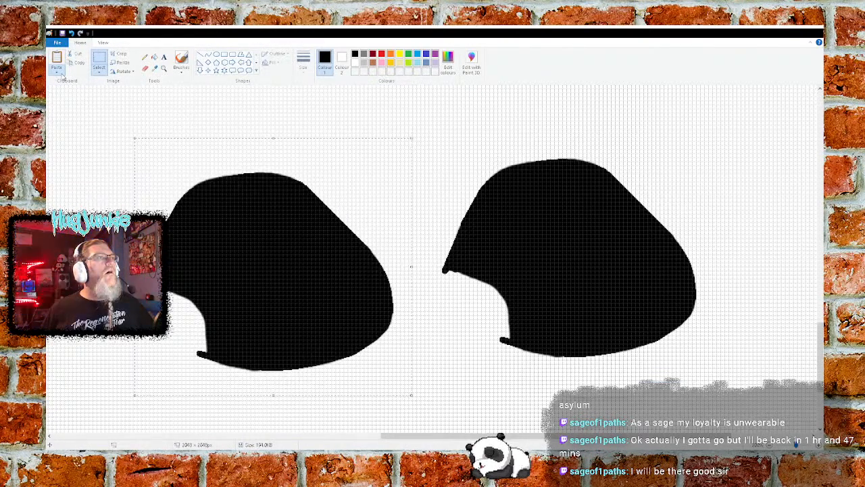
Step: Turn on transparent selection and flip the pasted eye patch horizontally
{"action": "left_click", "coordinate": [98, 75]}
{"action": "left_click", "coordinate": [121, 143]}
{"action": "left_click_drag", "start_coordinate": [262, 264], "coordinate": [296, 240]}
{"action": "left_click", "coordinate": [126, 75]}
{"action": "left_click", "coordinate": [140, 119]}
Step: Move the mirrored copy onto the left eye patch, aligning its inner and top edges with the original shape
{"action": "left_click_drag", "start_coordinate": [313, 242], "coordinate": [269, 257]}
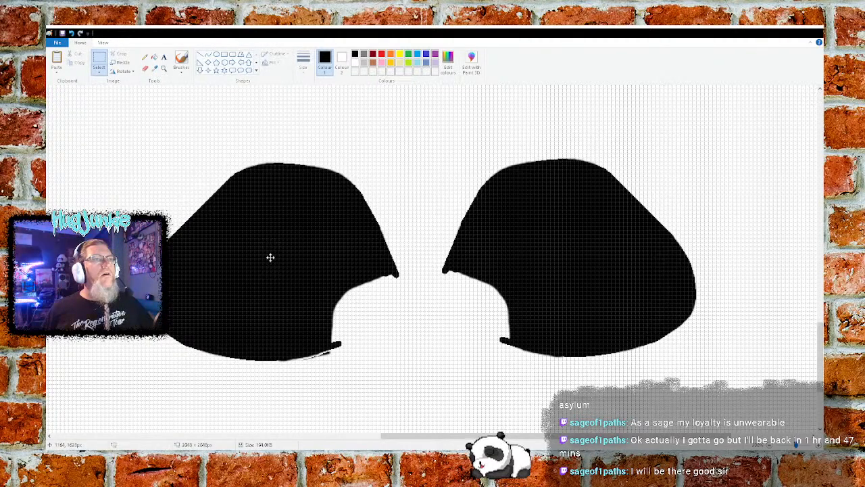
{"action": "mouse_move", "coordinate": [269, 258]}
{"action": "left_mouse_down"}
{"action": "mouse_move", "coordinate": [251, 257]}
{"action": "mouse_move", "coordinate": [268, 255]}
{"action": "left_mouse_up"}
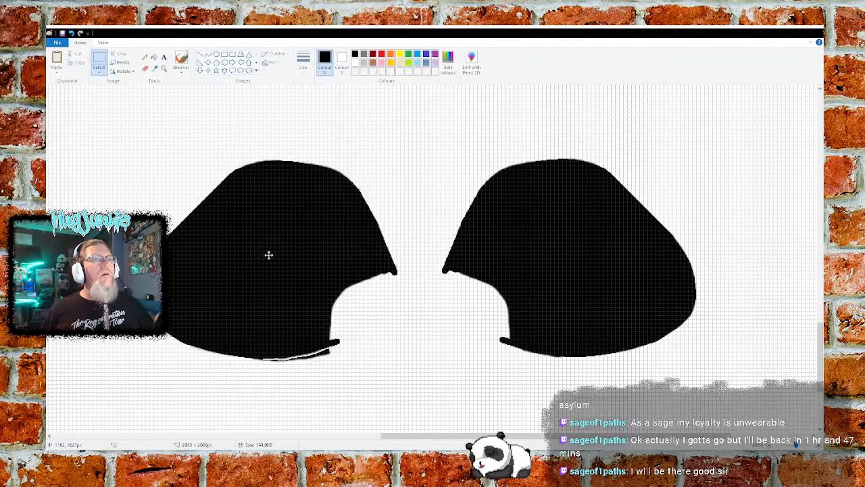
{"action": "mouse_move", "coordinate": [269, 254]}
{"action": "left_mouse_down"}
{"action": "mouse_move", "coordinate": [309, 253]}
{"action": "mouse_move", "coordinate": [263, 254]}
{"action": "left_mouse_up"}
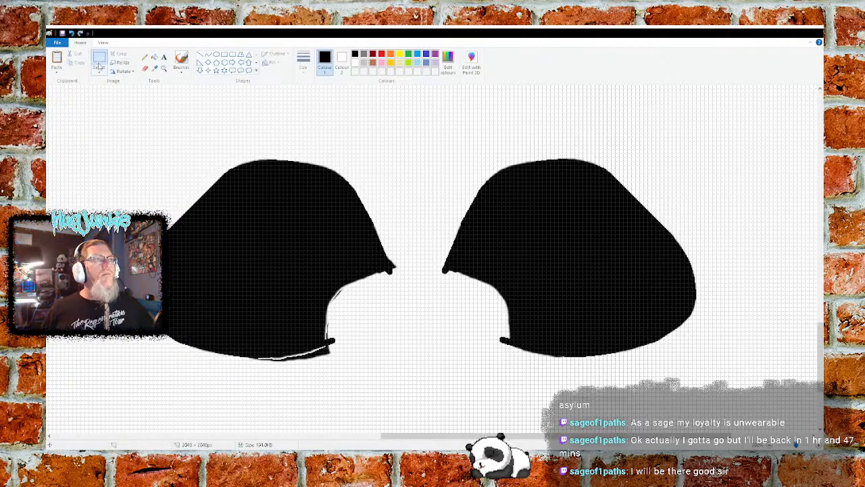
Step: Paint over the stray black pixels and leftover outline along the left eye patch's inner corners and lower edge with a white brush
{"action": "left_click", "coordinate": [103, 43]}
{"action": "left_click", "coordinate": [58, 64]}
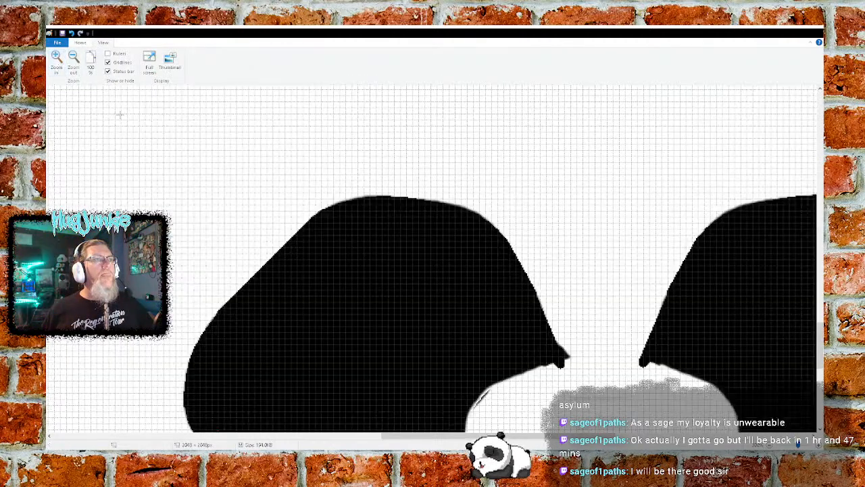
{"action": "scroll", "coordinate": [642, 281], "scroll_direction": "up", "scroll_amount": 1, "text": "ctrl"}
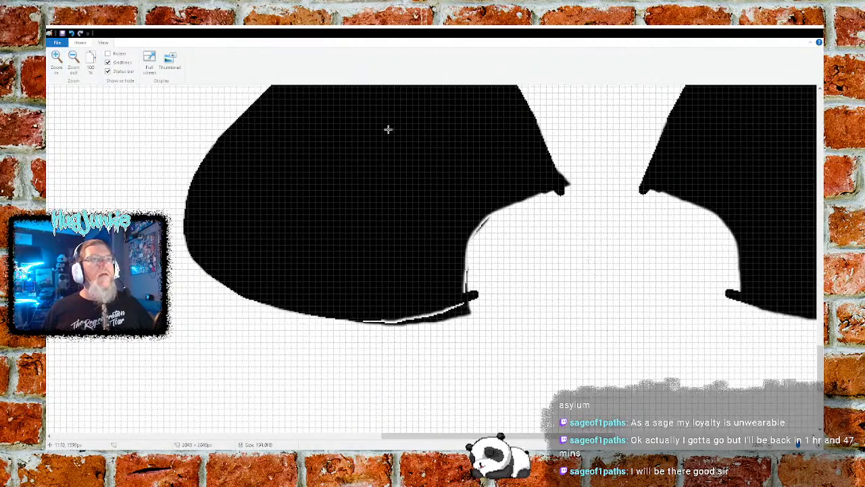
{"action": "left_click", "coordinate": [84, 44]}
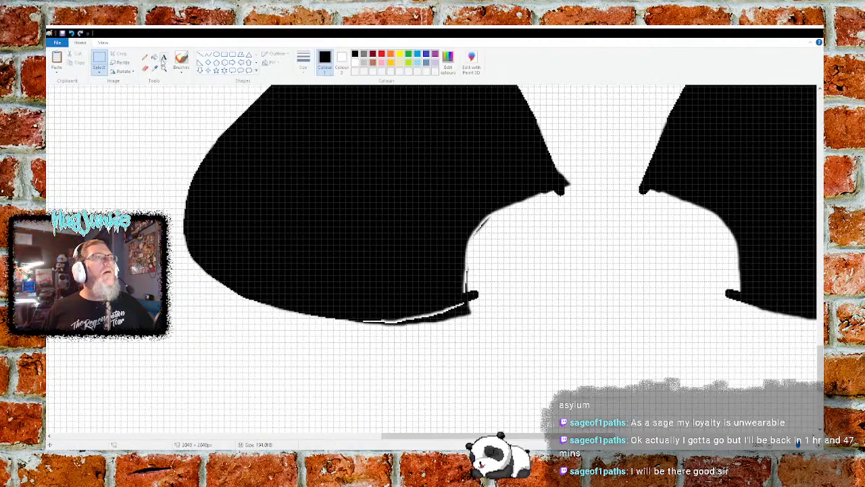
{"action": "left_click", "coordinate": [182, 60]}
{"action": "left_click", "coordinate": [355, 63]}
{"action": "left_click_drag", "start_coordinate": [565, 181], "coordinate": [567, 184]}
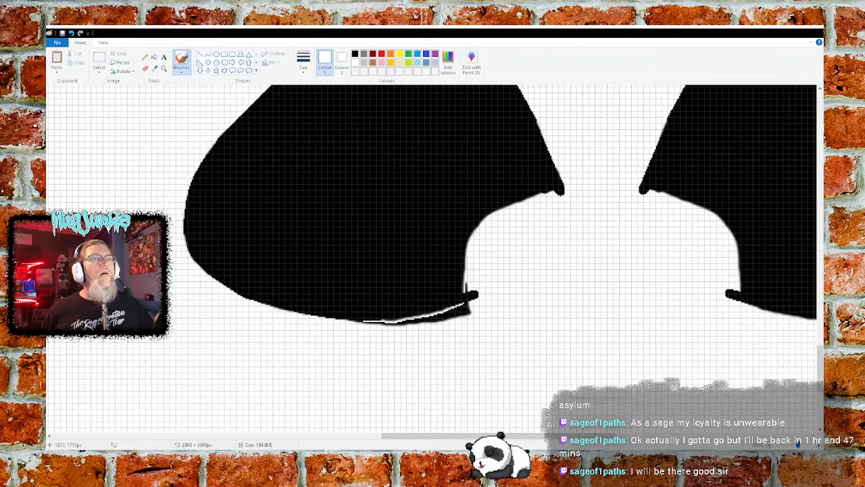
{"action": "left_click_drag", "start_coordinate": [472, 291], "coordinate": [474, 295]}
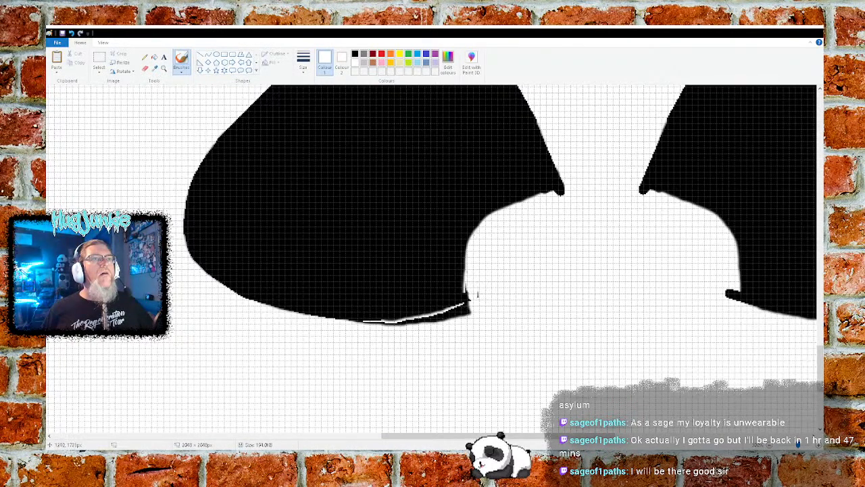
{"action": "mouse_move", "coordinate": [374, 327]}
{"action": "left_mouse_down"}
{"action": "mouse_move", "coordinate": [473, 311]}
{"action": "mouse_move", "coordinate": [453, 313]}
{"action": "left_mouse_up"}
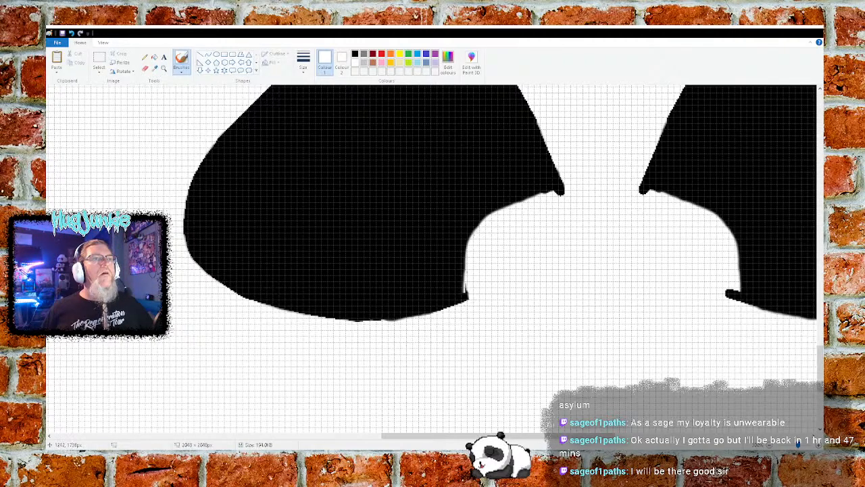
Step: Look over the cleaned-up eye patches and the rest of the texture, save the image and switch to Blender
{"action": "scroll", "coordinate": [539, 251], "scroll_direction": "down", "scroll_amount": 3}
{"action": "scroll", "coordinate": [539, 251], "scroll_direction": "up", "scroll_amount": 5}
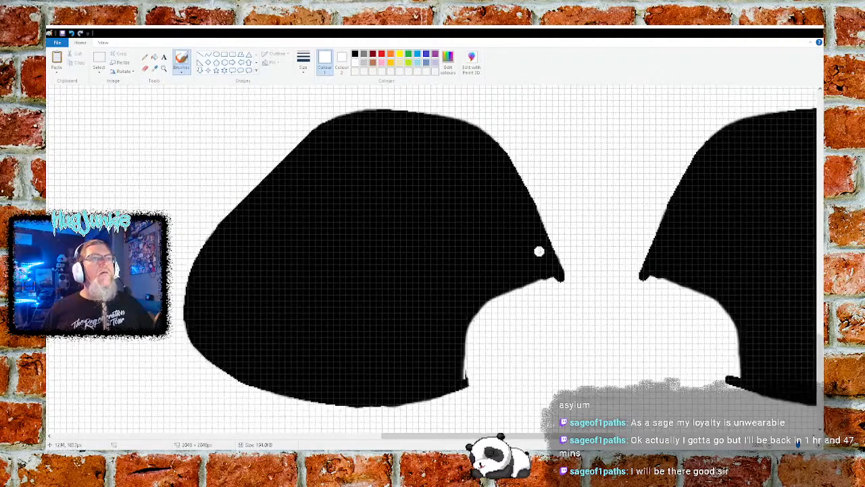
{"action": "left_click", "coordinate": [103, 43]}
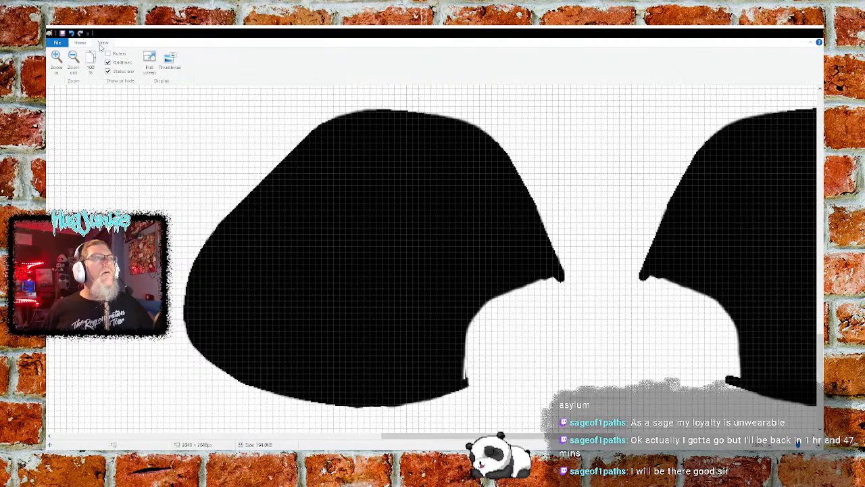
{"action": "left_click", "coordinate": [73, 61]}
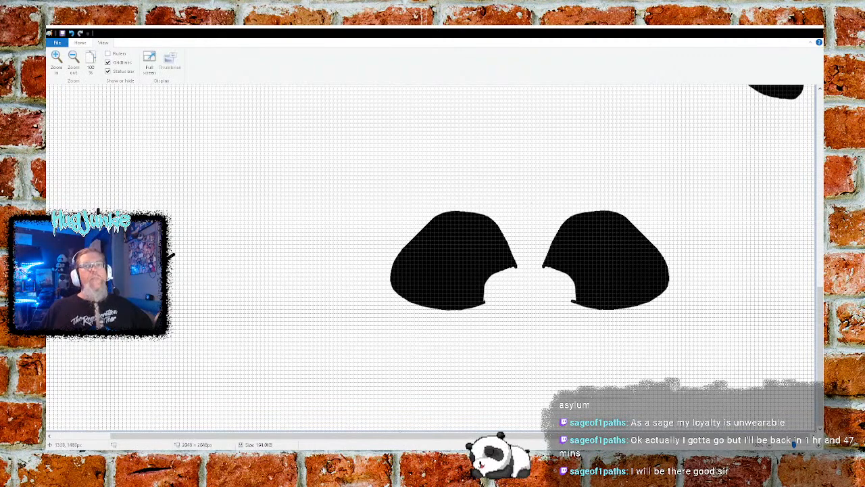
{"action": "scroll", "coordinate": [522, 233], "scroll_direction": "up", "scroll_amount": 10}
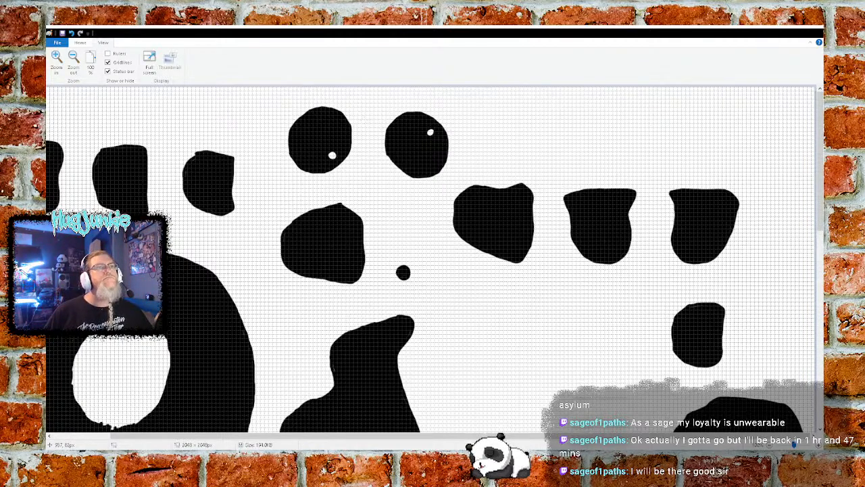
{"action": "scroll", "coordinate": [312, 158], "scroll_direction": "down", "scroll_amount": 10}
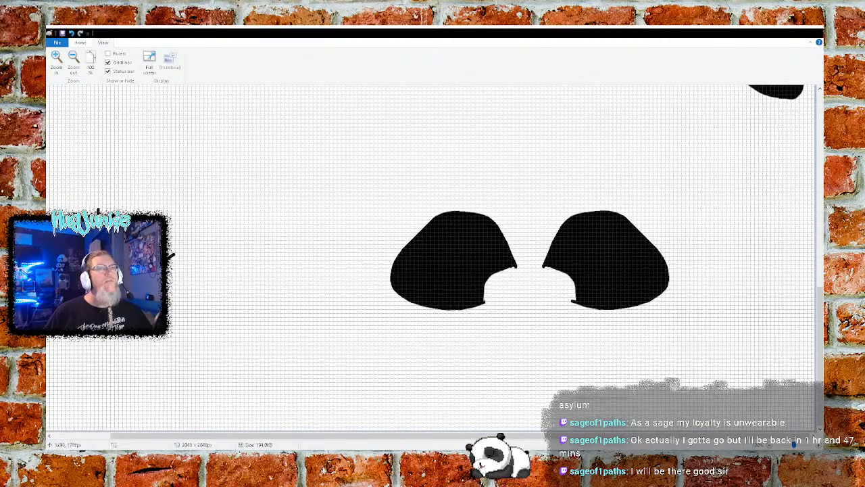
{"action": "scroll", "coordinate": [432, 257], "scroll_direction": "up", "scroll_amount": 10}
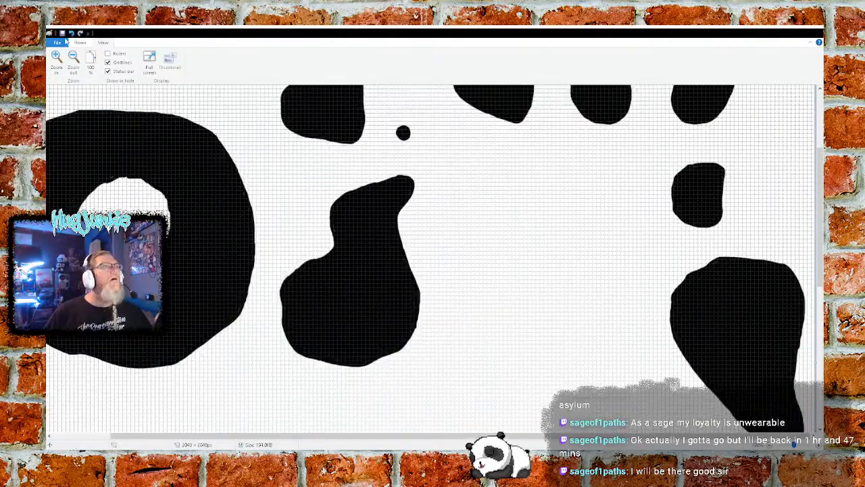
{"action": "left_click", "coordinate": [811, 32]}
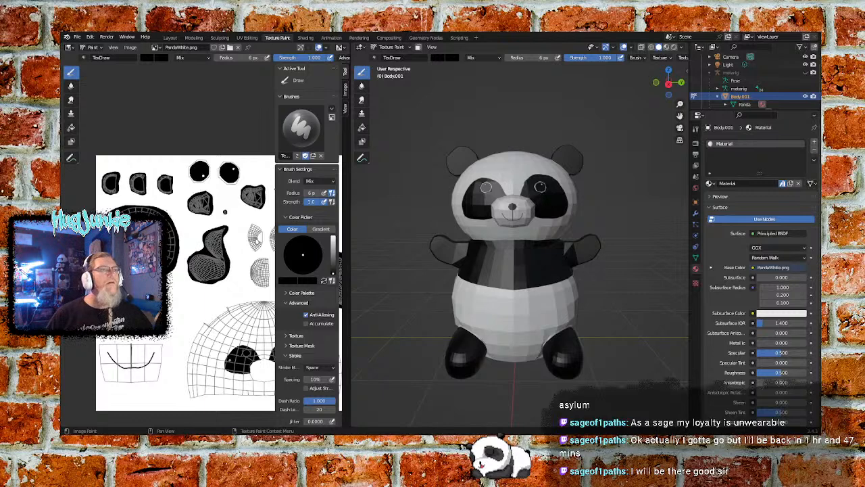
Step: Try switching the image editor to the PandaPaint image and back to PandaWhite.png to refresh the texture
{"action": "middle_click_drag", "start_coordinate": [234, 189], "coordinate": [184, 138]}
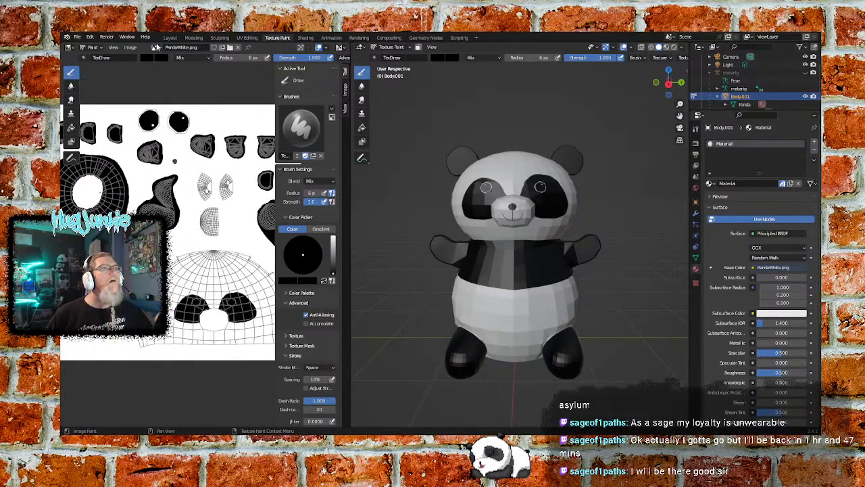
{"action": "left_click", "coordinate": [156, 48]}
{"action": "left_click", "coordinate": [177, 67]}
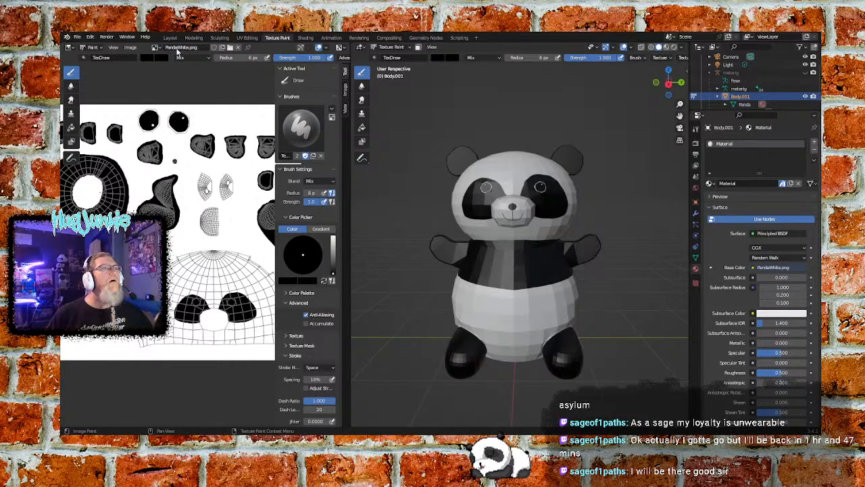
{"action": "left_click", "coordinate": [155, 48]}
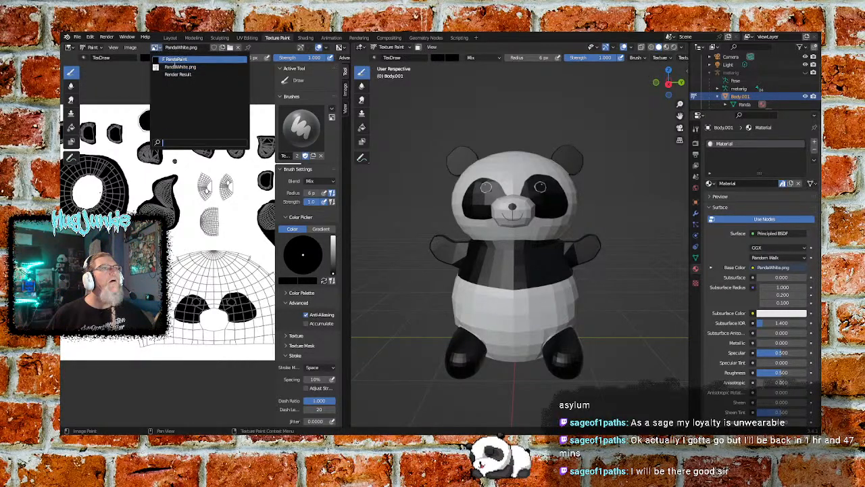
{"action": "left_click", "coordinate": [167, 59]}
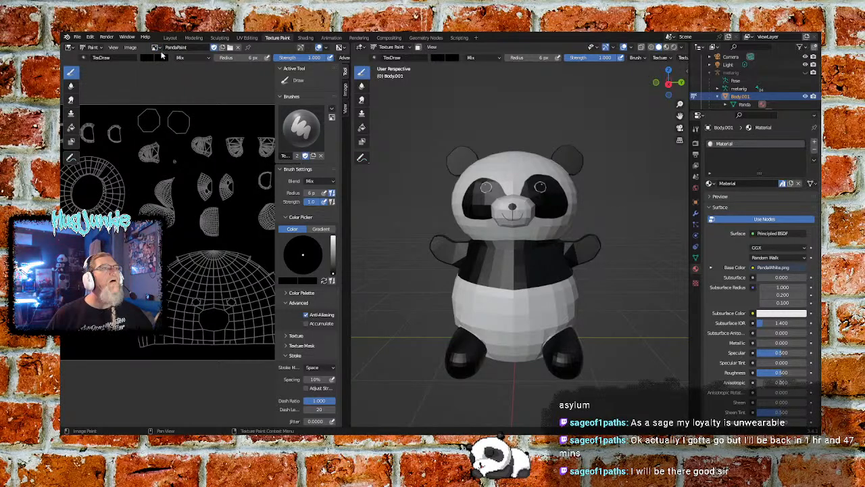
{"action": "left_click", "coordinate": [154, 48]}
{"action": "left_click", "coordinate": [168, 67]}
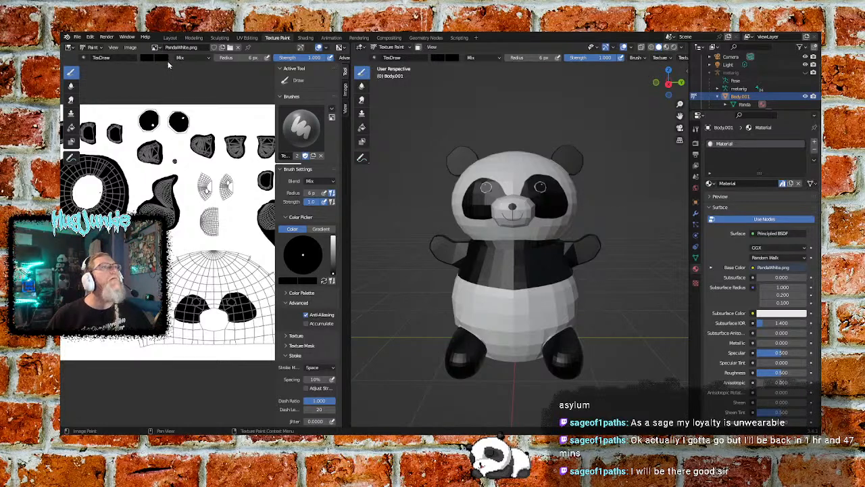
Step: Reload PandaWhite.png from disk and inspect the updated eye patches on the texture and the panda model
{"action": "left_click", "coordinate": [130, 47]}
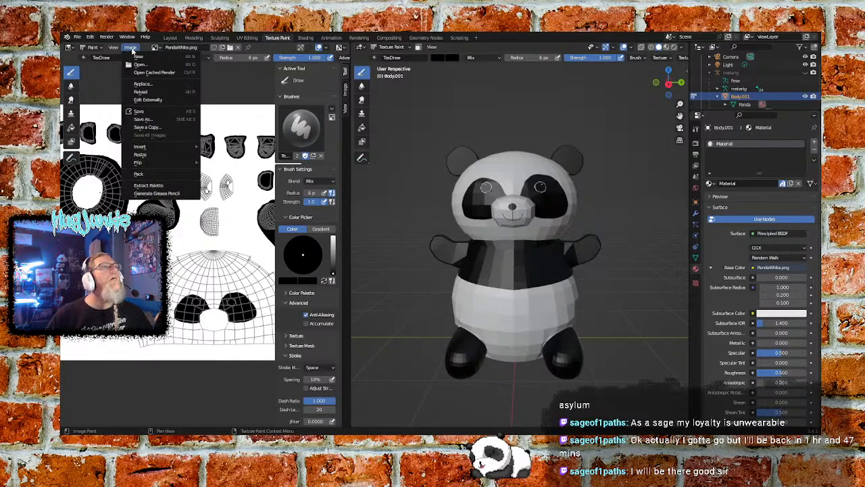
{"action": "left_click", "coordinate": [147, 91]}
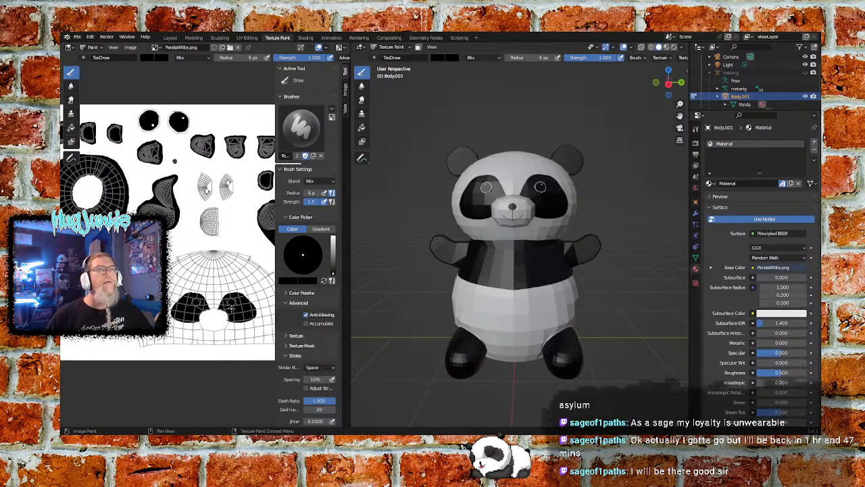
{"action": "middle_click_drag", "start_coordinate": [196, 223], "coordinate": [215, 225]}
{"action": "middle_click_drag", "start_coordinate": [156, 308], "coordinate": [108, 302]}
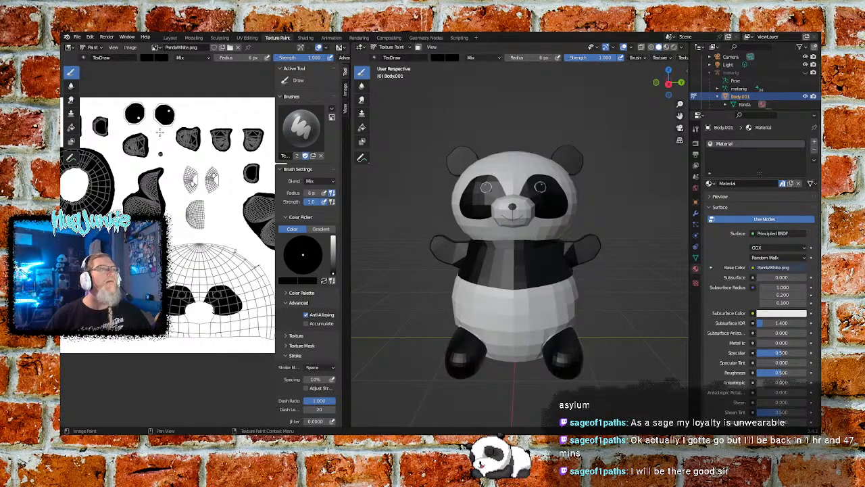
{"action": "middle_click_drag", "start_coordinate": [157, 137], "coordinate": [156, 175]}
{"action": "middle_click_drag", "start_coordinate": [473, 273], "coordinate": [581, 277]}
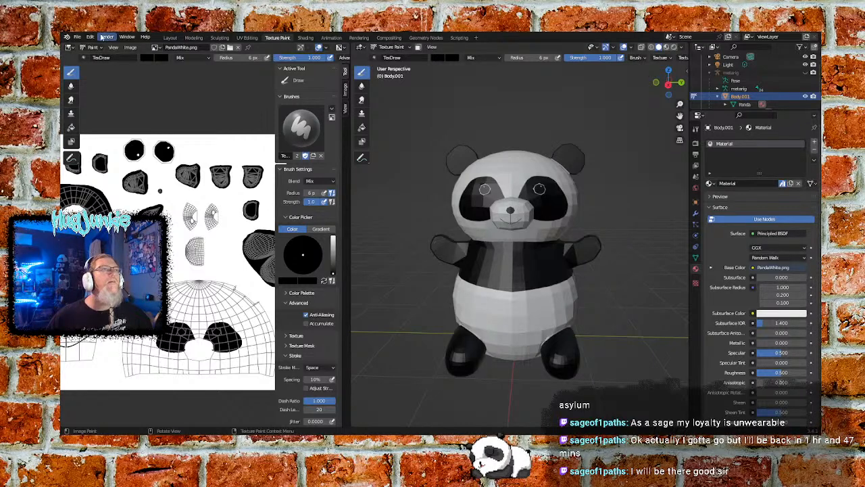
Step: Save the Blender file and put the panda into Object Mode with nothing selected
{"action": "left_click", "coordinate": [76, 38]}
{"action": "key", "text": "Escape"}
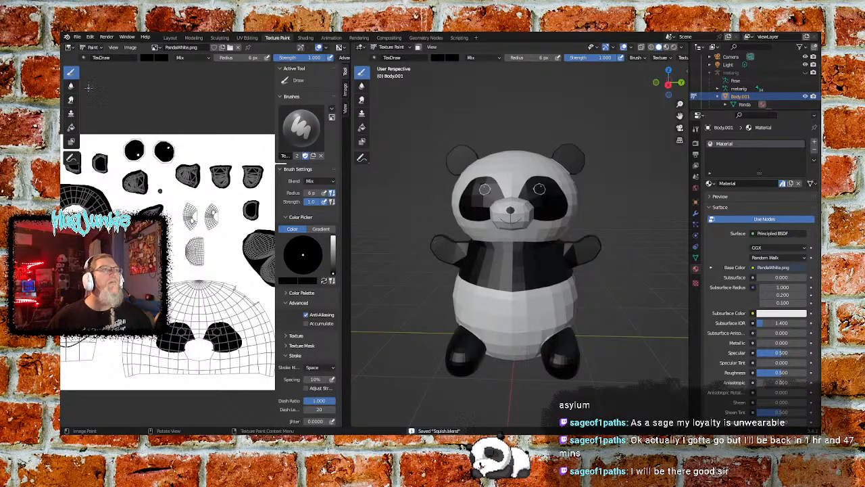
{"action": "left_click", "coordinate": [392, 47]}
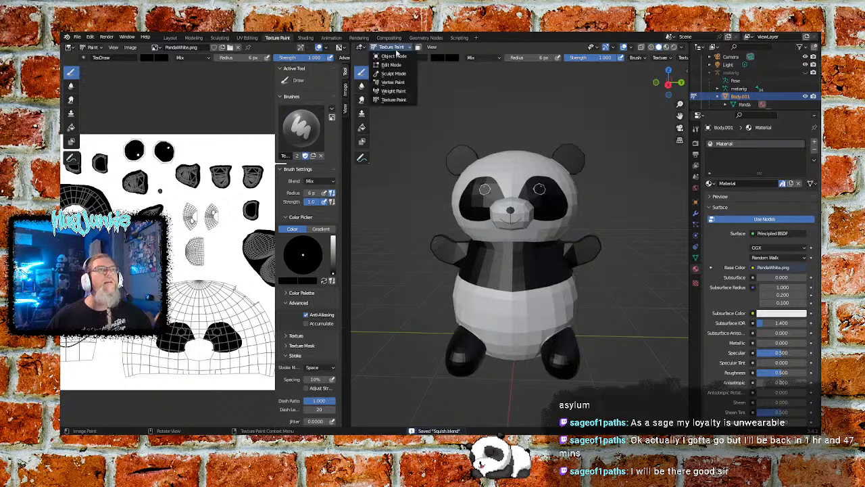
{"action": "left_click", "coordinate": [395, 56]}
{"action": "left_click", "coordinate": [622, 181]}
{"action": "middle_click_drag", "start_coordinate": [638, 229], "coordinate": [644, 246]}
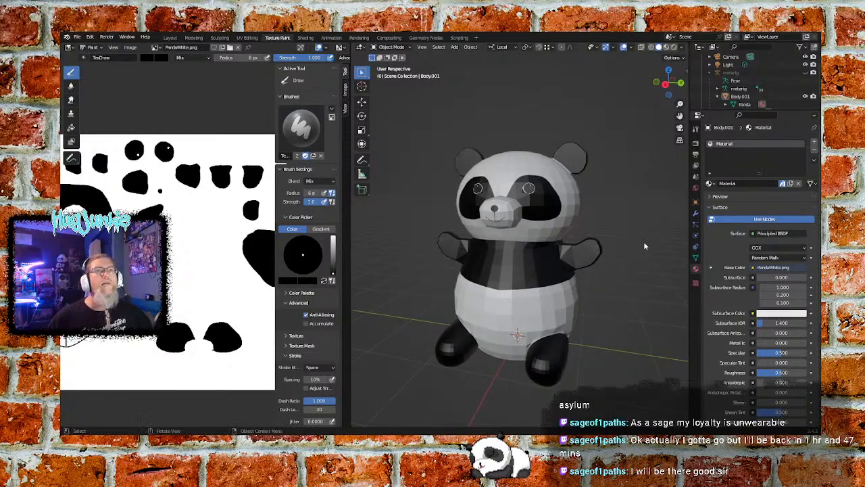
Step: Open the Shading workspace with a close view of the panda and enlarge the node editor
{"action": "left_click", "coordinate": [696, 190]}
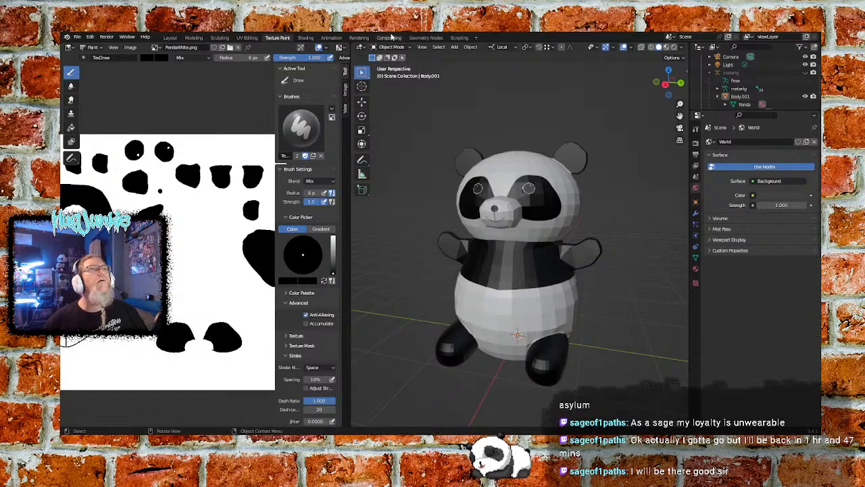
{"action": "left_click", "coordinate": [305, 38]}
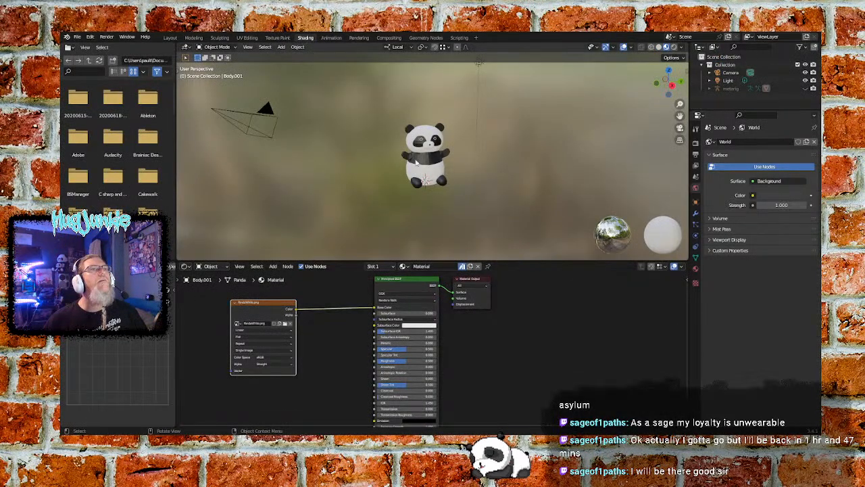
{"action": "middle_click_drag", "start_coordinate": [473, 154], "coordinate": [528, 143]}
{"action": "scroll", "coordinate": [451, 148], "scroll_direction": "up", "scroll_amount": 4}
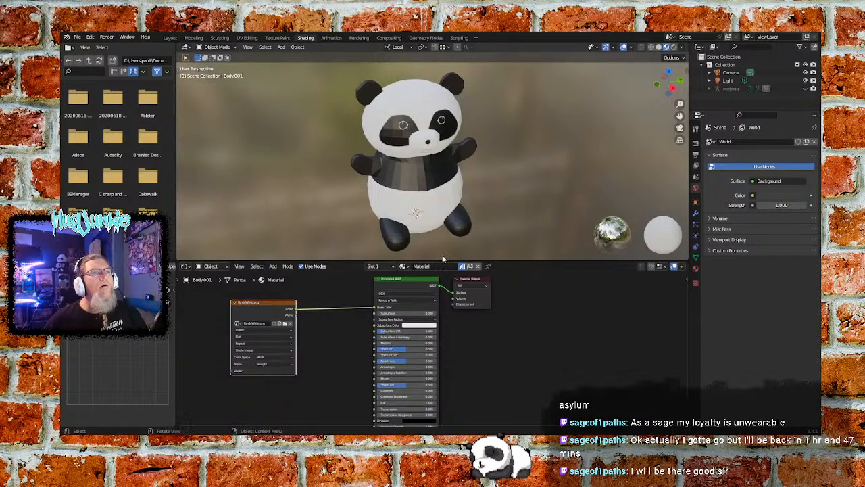
{"action": "left_click_drag", "start_coordinate": [440, 259], "coordinate": [440, 211]}
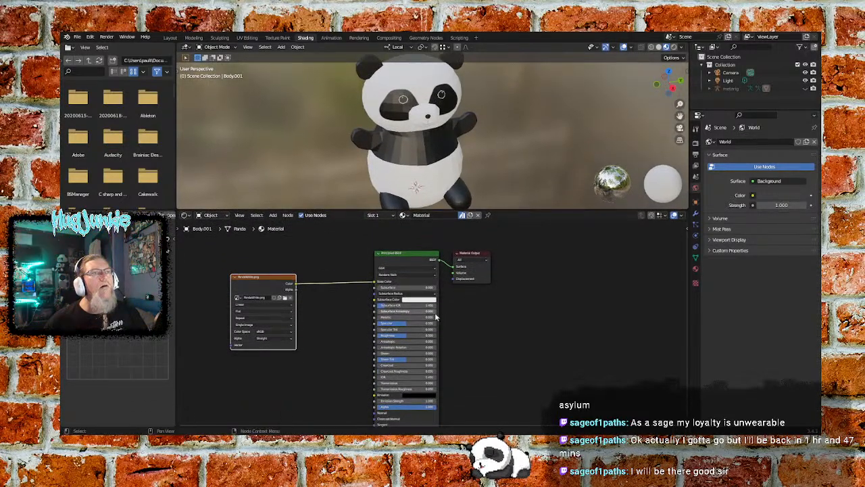
Step: Set the Roughness of the panda material's Principled BSDF to 0.727 and check the body's shine from another side
{"action": "scroll", "coordinate": [476, 331], "scroll_direction": "up", "scroll_amount": 4}
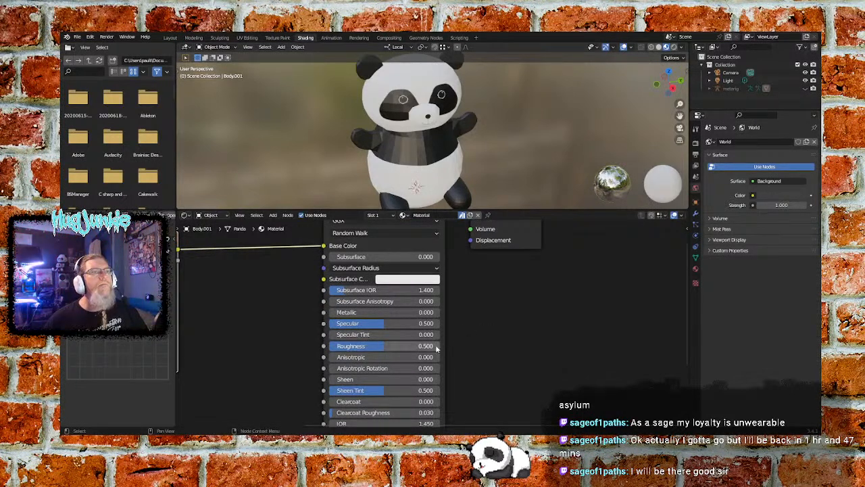
{"action": "left_click_drag", "start_coordinate": [388, 346], "coordinate": [411, 346]}
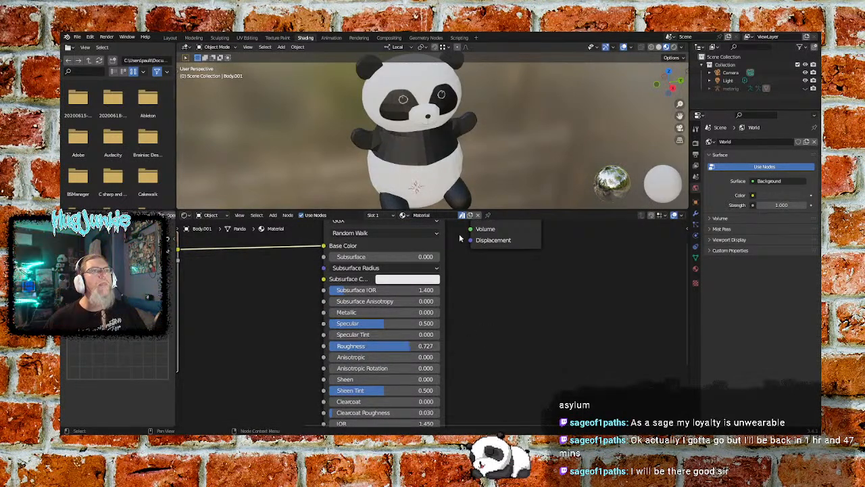
{"action": "middle_click_drag", "start_coordinate": [510, 151], "coordinate": [455, 143]}
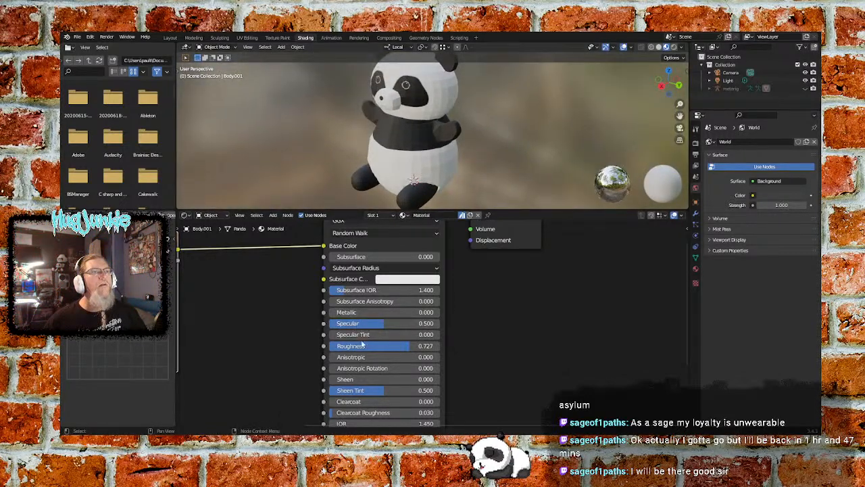
Step: Set the Sheen Tint of the panda material to 0.255 and check the result from the front
{"action": "left_click_drag", "start_coordinate": [379, 393], "coordinate": [382, 394]}
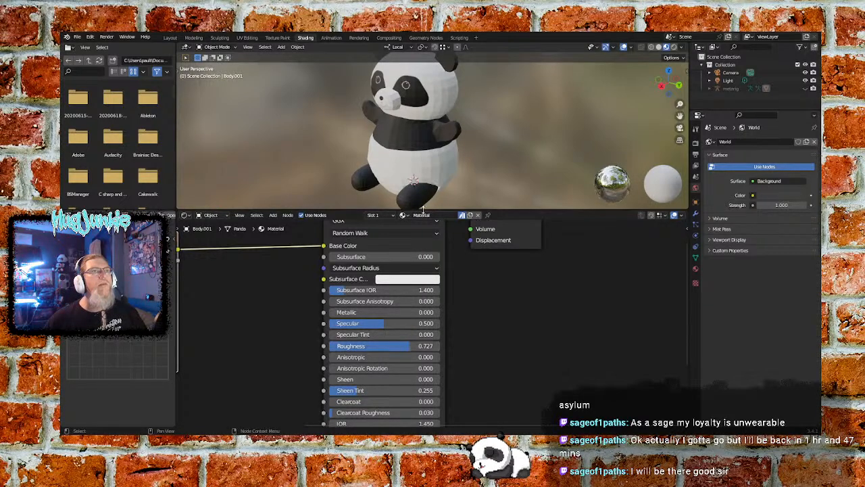
{"action": "middle_click_drag", "start_coordinate": [386, 133], "coordinate": [409, 126]}
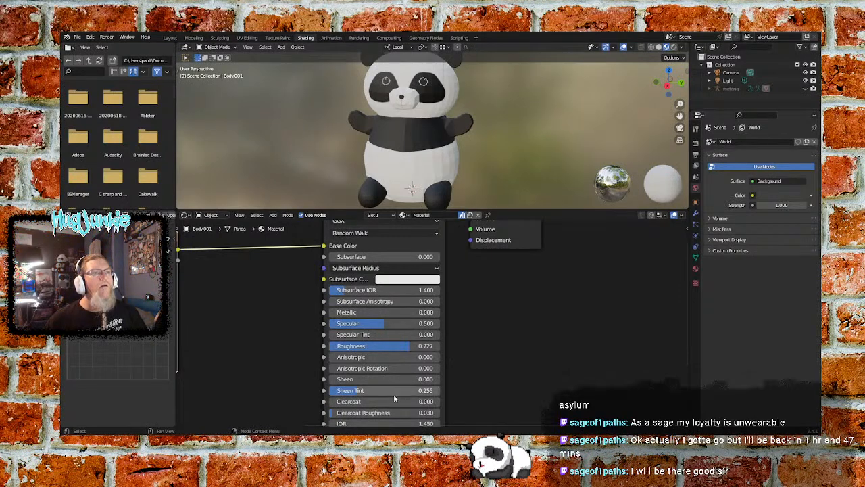
{"action": "scroll", "coordinate": [445, 387], "scroll_direction": "down", "scroll_amount": 1}
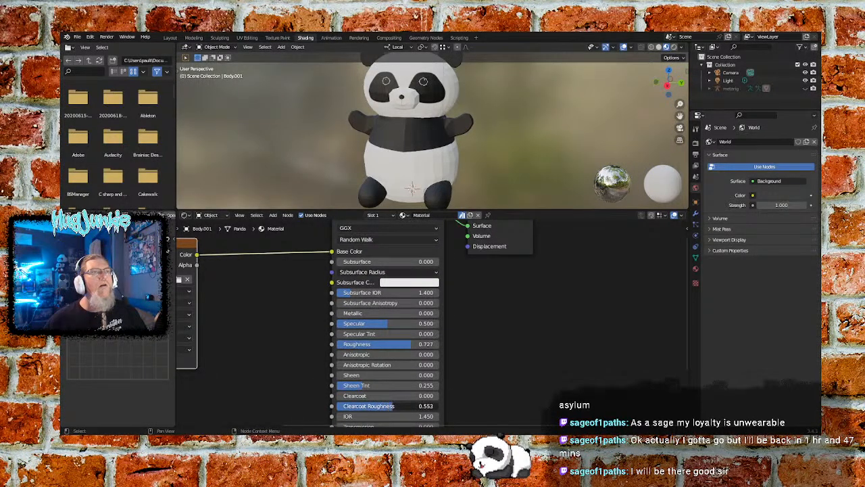
Step: Try a Clearcoat Roughness of 0.562 on the panda material and reset it to 0
{"action": "left_click_drag", "start_coordinate": [393, 406], "coordinate": [395, 406]}
{"action": "mouse_move", "coordinate": [459, 167]}
{"action": "middle_mouse_down"}
{"action": "mouse_move", "coordinate": [469, 144]}
{"action": "mouse_move", "coordinate": [521, 151]}
{"action": "mouse_move", "coordinate": [466, 122]}
{"action": "mouse_move", "coordinate": [439, 131]}
{"action": "mouse_move", "coordinate": [462, 139]}
{"action": "mouse_move", "coordinate": [463, 150]}
{"action": "middle_mouse_up"}
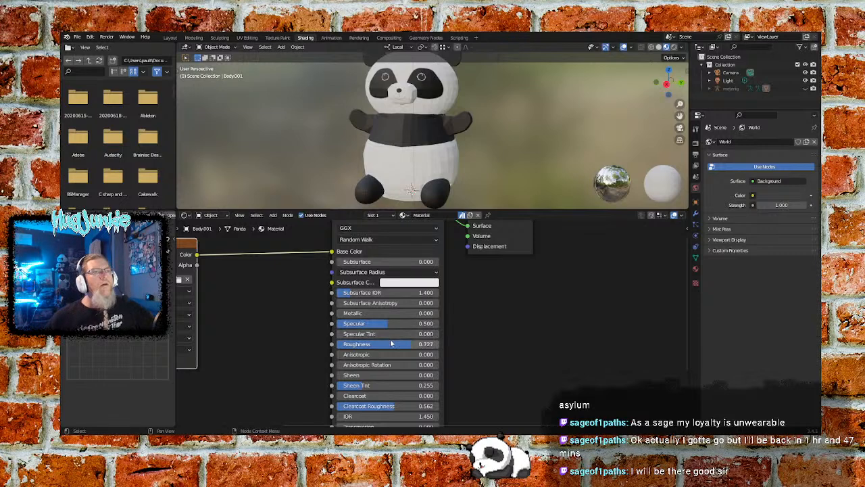
{"action": "scroll", "coordinate": [389, 341], "scroll_direction": "down", "scroll_amount": 1}
{"action": "mouse_move", "coordinate": [687, 288]}
{"action": "left_mouse_down"}
{"action": "mouse_move", "coordinate": [680, 339]}
{"action": "mouse_move", "coordinate": [680, 289]}
{"action": "left_mouse_up"}
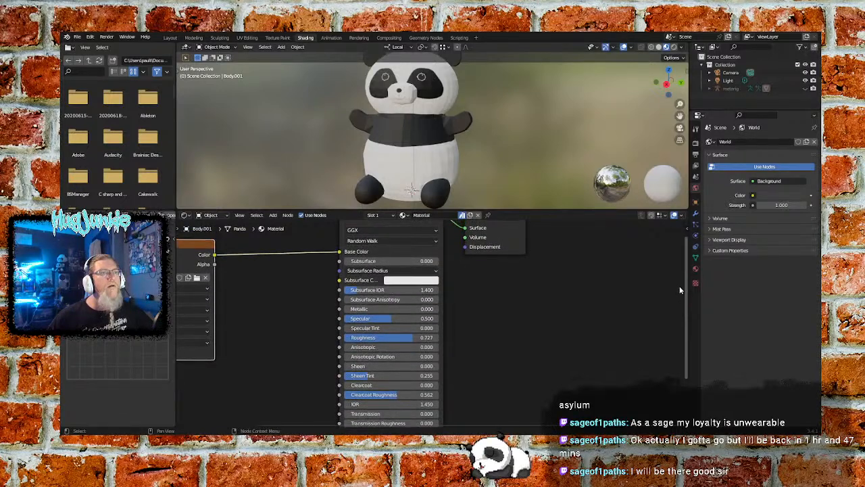
{"action": "left_click_drag", "start_coordinate": [369, 386], "coordinate": [345, 398]}
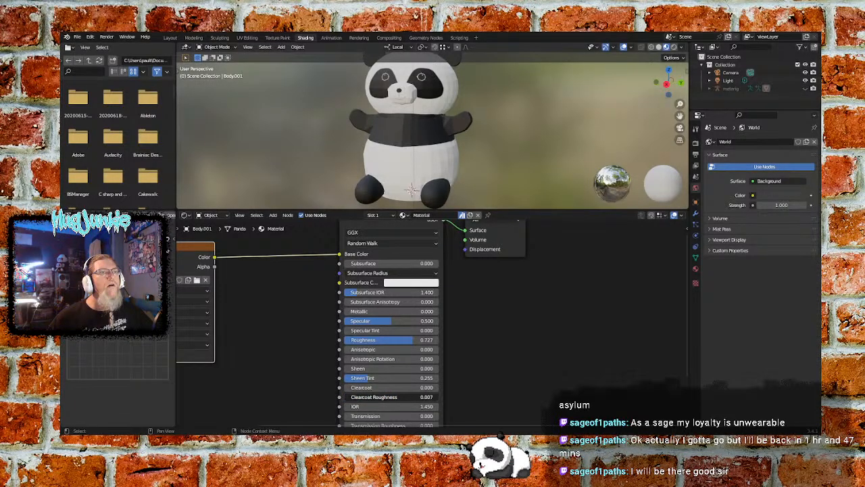
Step: Compare Roughness values of 0.964, 0.873 and 0.786 on the panda while viewing it from different angles
{"action": "left_click_drag", "start_coordinate": [411, 340], "coordinate": [434, 340]}
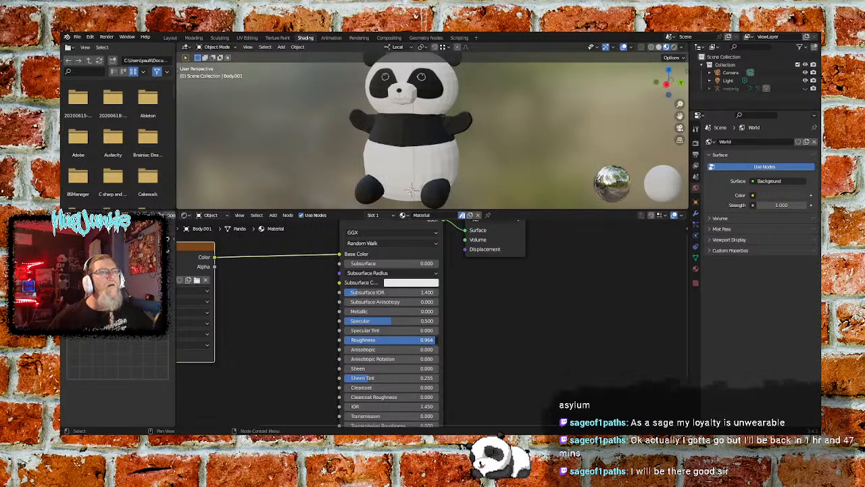
{"action": "middle_click_drag", "start_coordinate": [505, 196], "coordinate": [480, 172]}
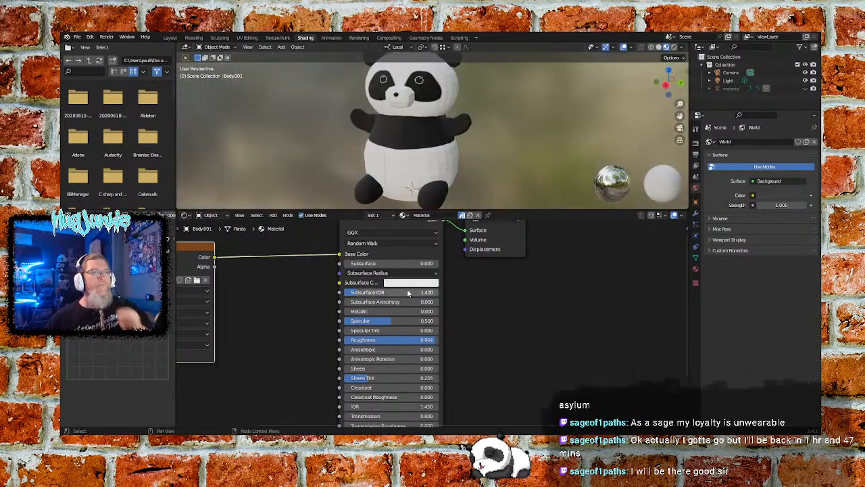
{"action": "left_click_drag", "start_coordinate": [428, 340], "coordinate": [345, 340]}
{"action": "middle_click_drag", "start_coordinate": [496, 179], "coordinate": [536, 179]}
{"action": "mouse_move", "coordinate": [364, 340]}
{"action": "left_mouse_down"}
{"action": "mouse_move", "coordinate": [438, 340]}
{"action": "mouse_move", "coordinate": [425, 340]}
{"action": "left_mouse_up"}
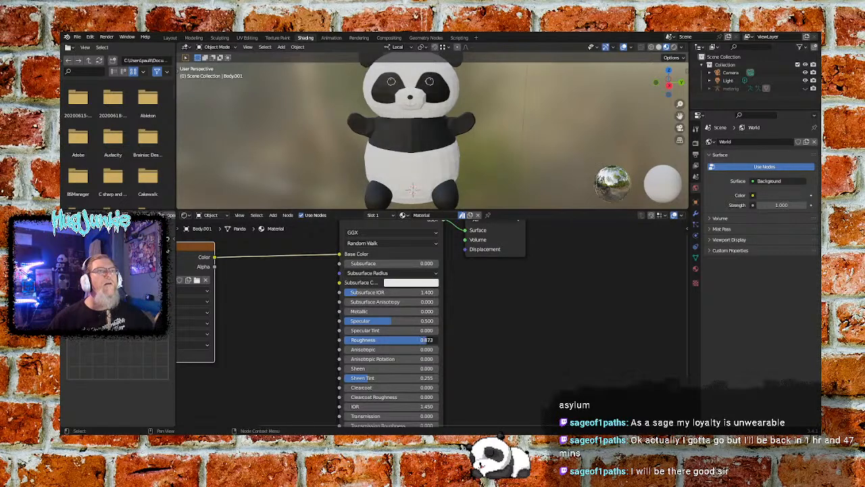
{"action": "mouse_move", "coordinate": [500, 156]}
{"action": "middle_mouse_down"}
{"action": "mouse_move", "coordinate": [411, 110]}
{"action": "mouse_move", "coordinate": [446, 160]}
{"action": "mouse_move", "coordinate": [498, 150]}
{"action": "middle_mouse_up"}
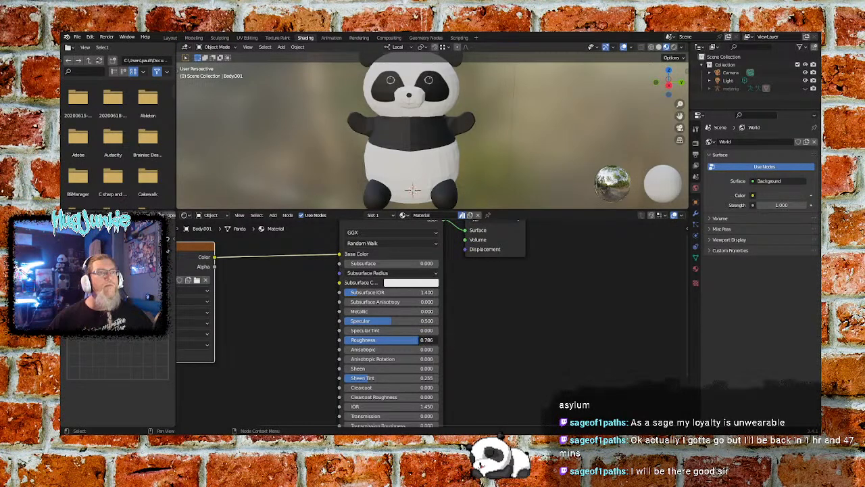
Step: Try the panda material at Metallic 0.618 with Roughness 0.382, and return Metallic to 0
{"action": "left_click_drag", "start_coordinate": [358, 313], "coordinate": [396, 313]}
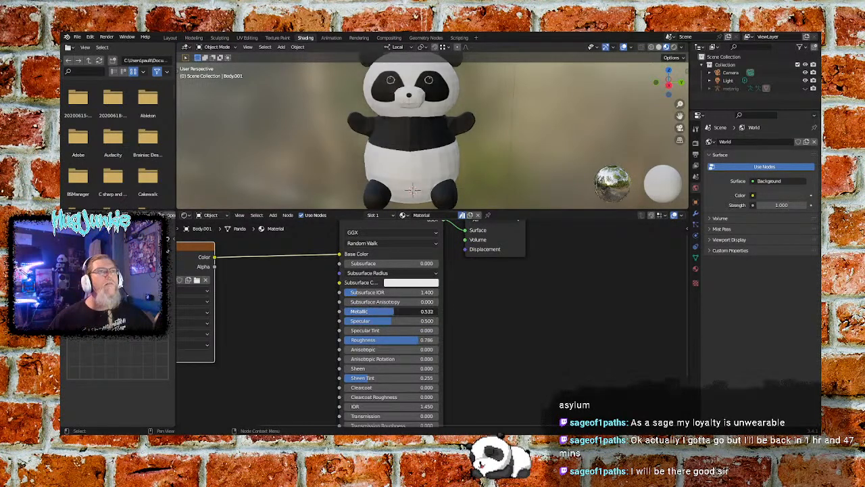
{"action": "mouse_move", "coordinate": [504, 148]}
{"action": "middle_mouse_down"}
{"action": "mouse_move", "coordinate": [595, 163]}
{"action": "mouse_move", "coordinate": [492, 171]}
{"action": "mouse_move", "coordinate": [505, 147]}
{"action": "middle_mouse_up"}
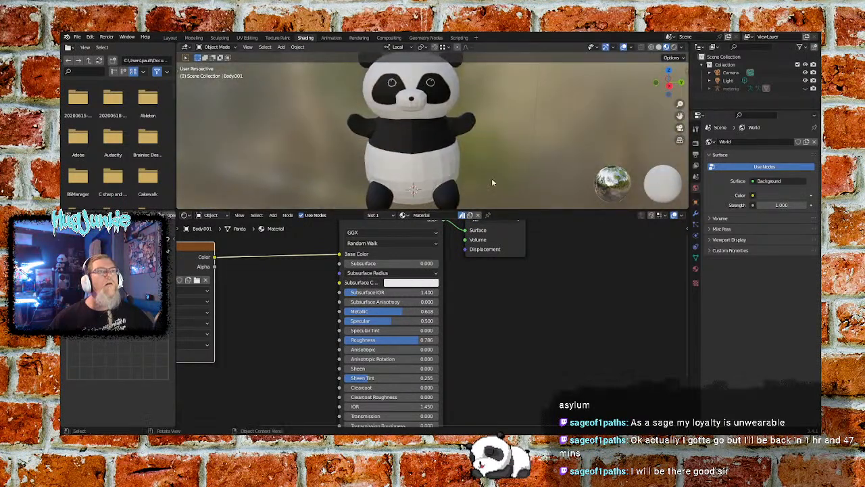
{"action": "left_click_drag", "start_coordinate": [406, 344], "coordinate": [379, 343]}
{"action": "middle_click_drag", "start_coordinate": [460, 156], "coordinate": [461, 137]}
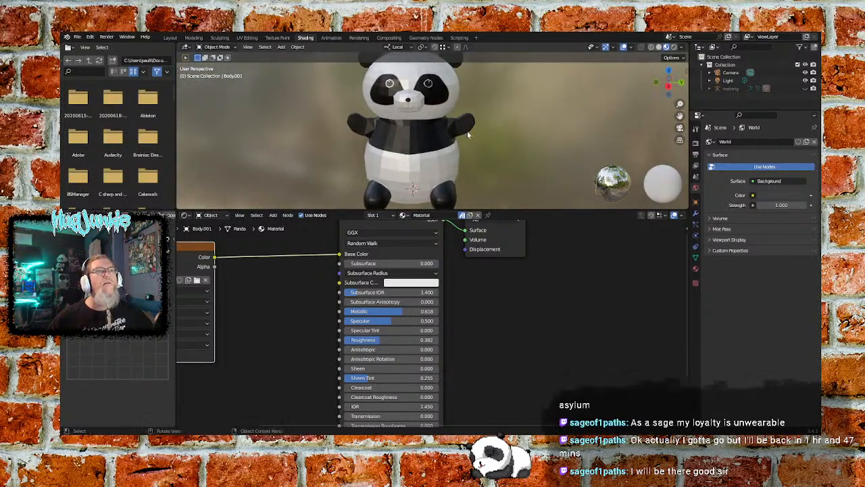
{"action": "left_click_drag", "start_coordinate": [402, 312], "coordinate": [341, 311]}
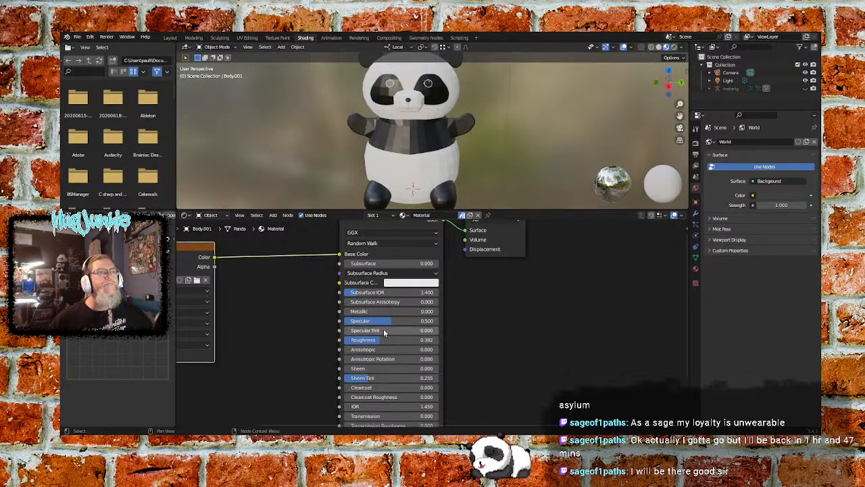
Step: Try a Specular Tint of 0.736 on the panda material and reset it to 0
{"action": "left_click_drag", "start_coordinate": [409, 330], "coordinate": [413, 330]}
{"action": "mouse_move", "coordinate": [504, 156]}
{"action": "middle_mouse_down"}
{"action": "mouse_move", "coordinate": [428, 132]}
{"action": "mouse_move", "coordinate": [425, 138]}
{"action": "mouse_move", "coordinate": [483, 163]}
{"action": "mouse_move", "coordinate": [526, 164]}
{"action": "mouse_move", "coordinate": [495, 110]}
{"action": "mouse_move", "coordinate": [443, 152]}
{"action": "mouse_move", "coordinate": [473, 142]}
{"action": "mouse_move", "coordinate": [527, 153]}
{"action": "mouse_move", "coordinate": [494, 166]}
{"action": "mouse_move", "coordinate": [510, 154]}
{"action": "mouse_move", "coordinate": [500, 143]}
{"action": "middle_mouse_up"}
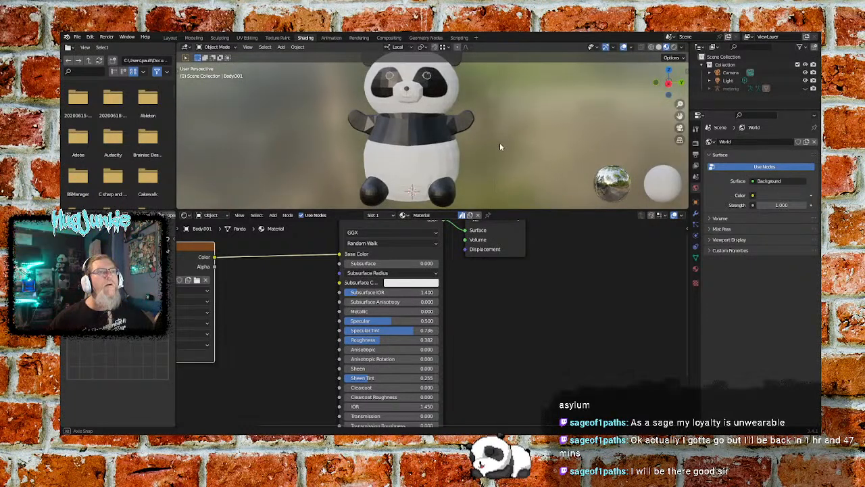
{"action": "left_click_drag", "start_coordinate": [382, 333], "coordinate": [318, 333]}
Step: Compare low and high Specular values on the panda, settle on Specular 0.168, and set Roughness to 0.441
{"action": "mouse_move", "coordinate": [385, 322]}
{"action": "left_mouse_down"}
{"action": "mouse_move", "coordinate": [350, 322]}
{"action": "mouse_move", "coordinate": [359, 322]}
{"action": "left_mouse_up"}
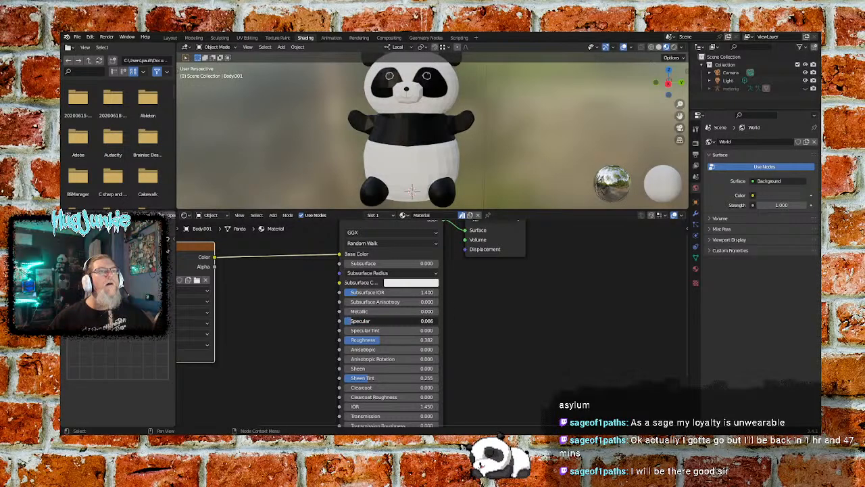
{"action": "middle_click_drag", "start_coordinate": [488, 175], "coordinate": [511, 175]}
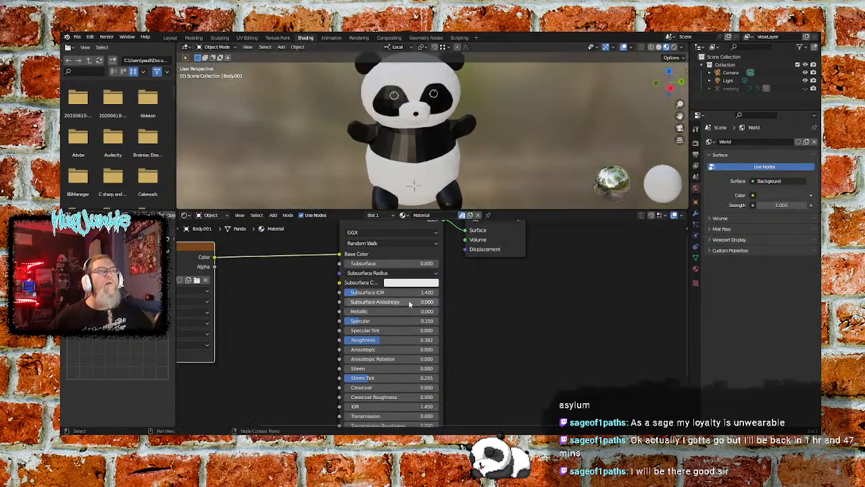
{"action": "mouse_move", "coordinate": [395, 320]}
{"action": "left_mouse_down"}
{"action": "mouse_move", "coordinate": [451, 320]}
{"action": "mouse_move", "coordinate": [436, 321]}
{"action": "left_mouse_up"}
{"action": "middle_click_drag", "start_coordinate": [491, 164], "coordinate": [454, 150]}
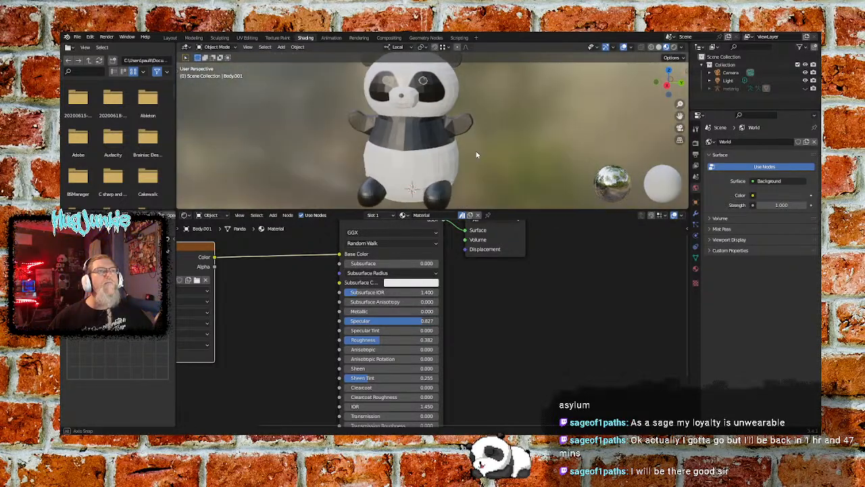
{"action": "left_click_drag", "start_coordinate": [426, 320], "coordinate": [368, 321]}
{"action": "mouse_move", "coordinate": [500, 145]}
{"action": "middle_mouse_down"}
{"action": "mouse_move", "coordinate": [453, 144]}
{"action": "mouse_move", "coordinate": [535, 141]}
{"action": "mouse_move", "coordinate": [570, 123]}
{"action": "mouse_move", "coordinate": [494, 137]}
{"action": "middle_mouse_up"}
{"action": "left_click_drag", "start_coordinate": [394, 321], "coordinate": [395, 342]}
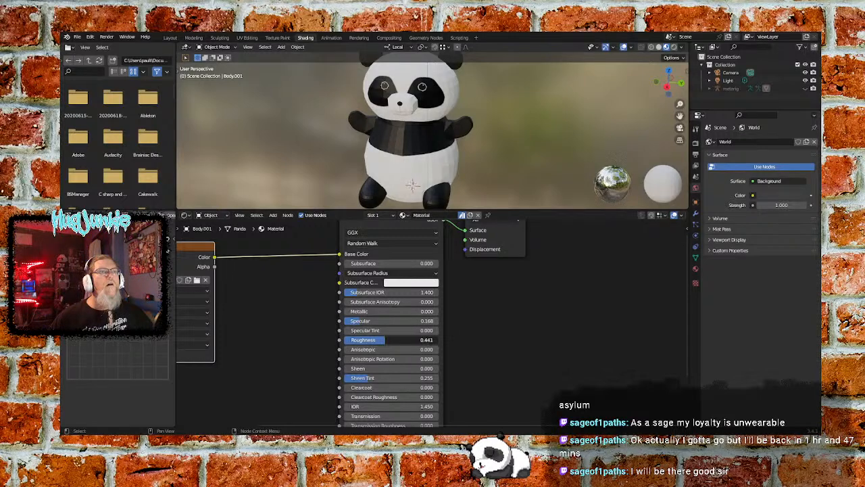
{"action": "middle_click_drag", "start_coordinate": [433, 155], "coordinate": [508, 147]}
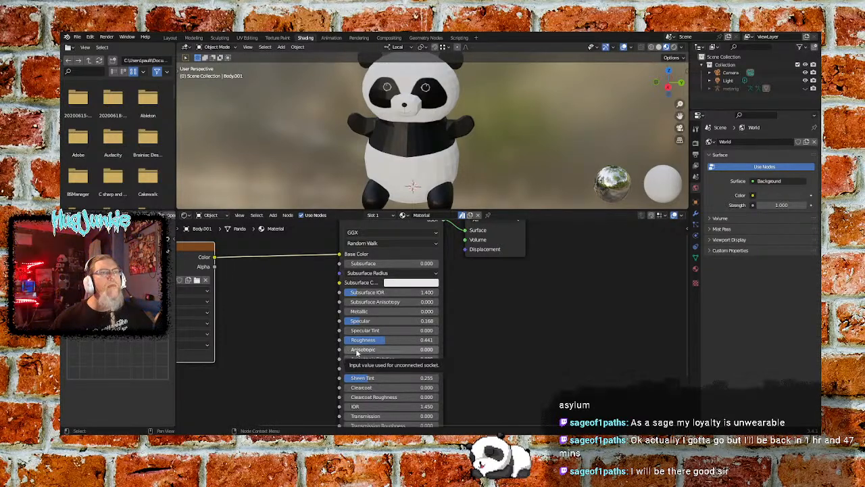
Step: Try raising the Anisotropic value of the panda material, check it from the side, and return it to 0
{"action": "left_click_drag", "start_coordinate": [356, 351], "coordinate": [412, 351]}
{"action": "middle_click_drag", "start_coordinate": [486, 160], "coordinate": [432, 152]}
{"action": "left_click_drag", "start_coordinate": [413, 350], "coordinate": [409, 368]}
{"action": "middle_click_drag", "start_coordinate": [433, 168], "coordinate": [388, 192]}
Step: Set the Sheen Tint to 0.214 while trying Sheen at 0.886, and reset Sheen to 0
{"action": "left_click_drag", "start_coordinate": [403, 374], "coordinate": [423, 375]}
{"action": "mouse_move", "coordinate": [364, 380]}
{"action": "left_mouse_down"}
{"action": "mouse_move", "coordinate": [410, 380]}
{"action": "mouse_move", "coordinate": [365, 379]}
{"action": "left_mouse_up"}
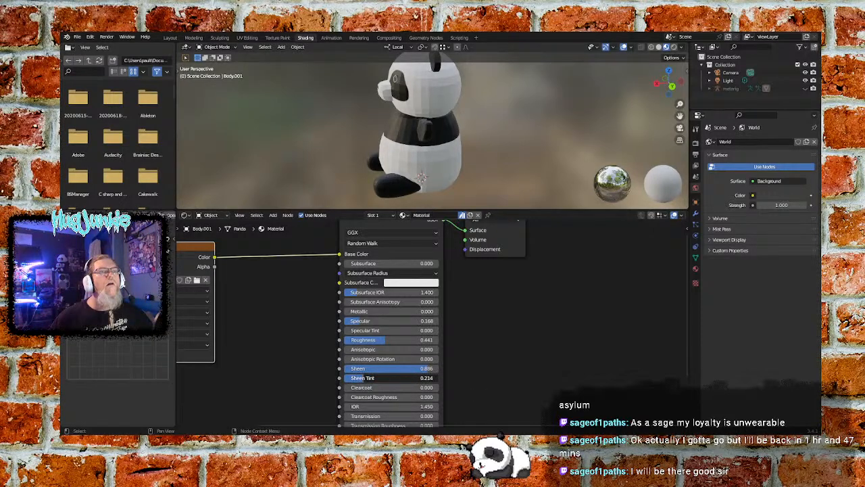
{"action": "left_click_drag", "start_coordinate": [426, 371], "coordinate": [349, 371]}
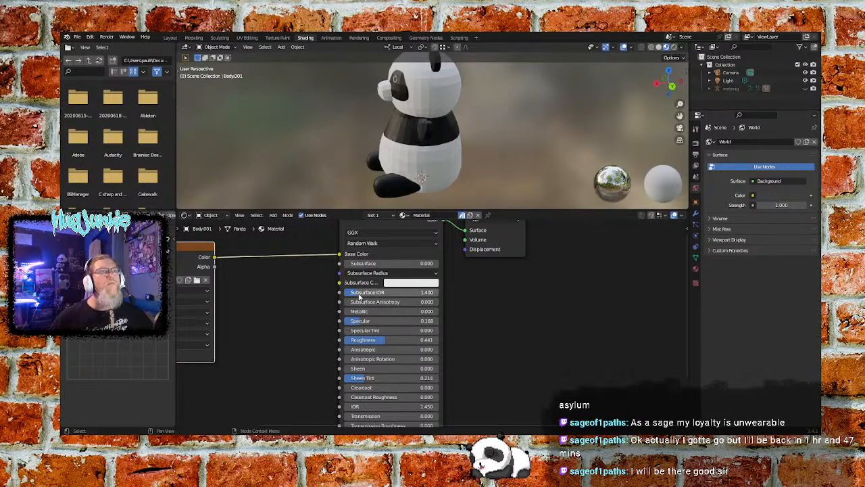
Step: Try a Subsurface IOR of 3.150 on the panda material and undo that change
{"action": "left_click_drag", "start_coordinate": [364, 298], "coordinate": [440, 292]}
{"action": "middle_click_drag", "start_coordinate": [394, 163], "coordinate": [425, 140]}
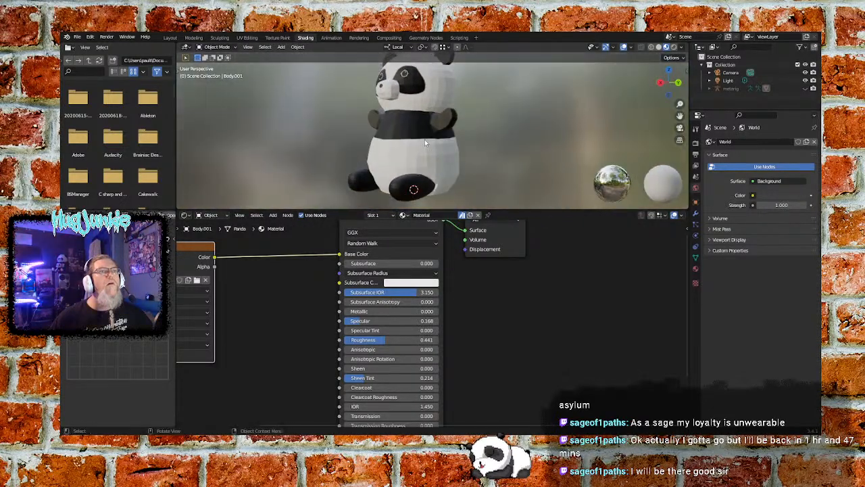
{"action": "key", "text": "ctrl+z"}
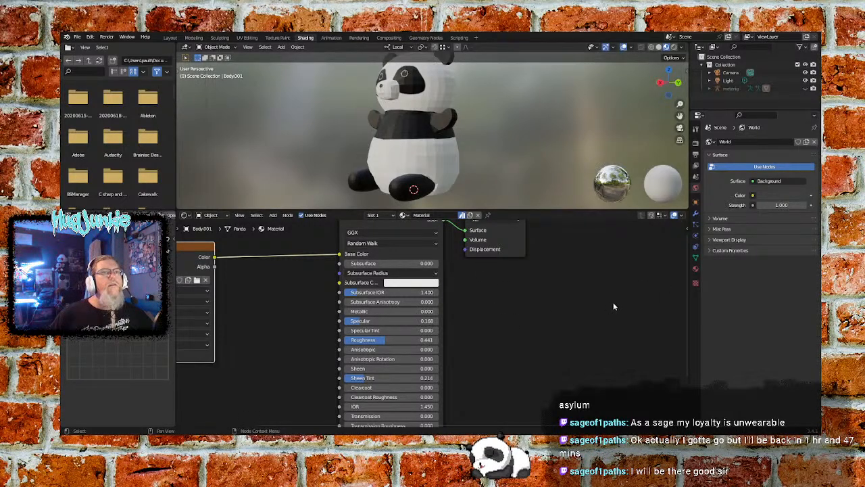
Step: Set the Roughness of the panda's Principled BSDF to 0.577 and check the shine from the front
{"action": "middle_click_drag", "start_coordinate": [579, 286], "coordinate": [579, 325]}
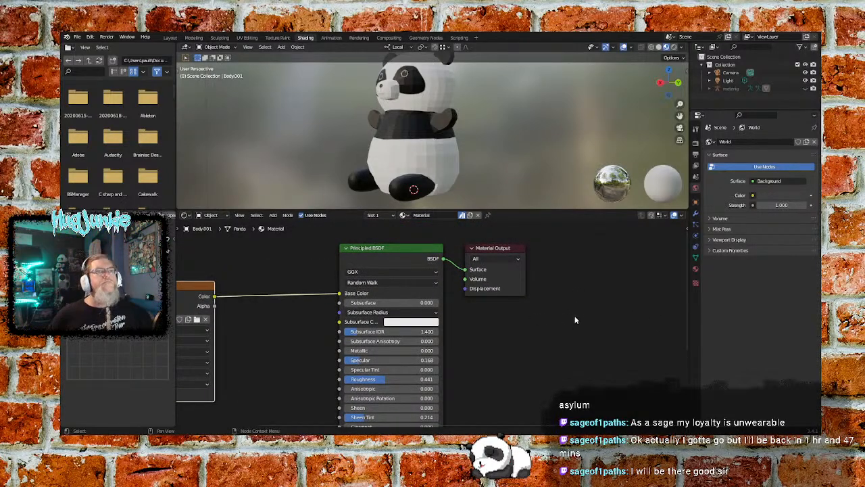
{"action": "middle_click_drag", "start_coordinate": [531, 346], "coordinate": [550, 263]}
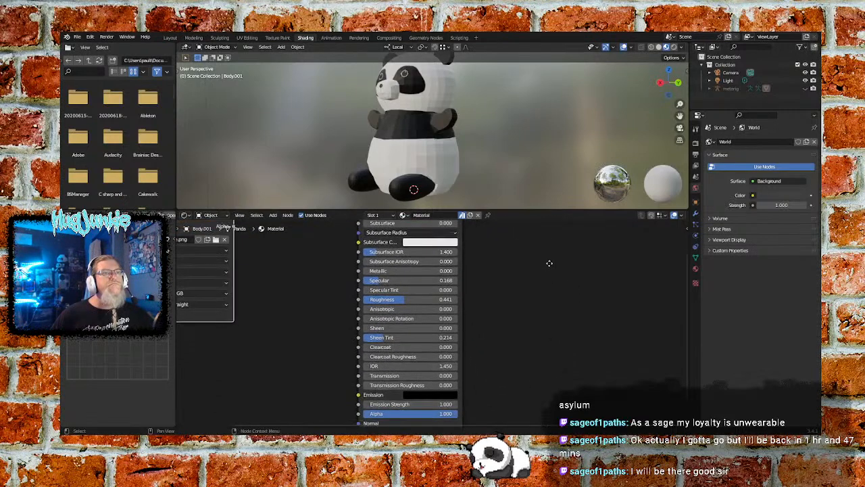
{"action": "middle_click_drag", "start_coordinate": [527, 306], "coordinate": [516, 267]}
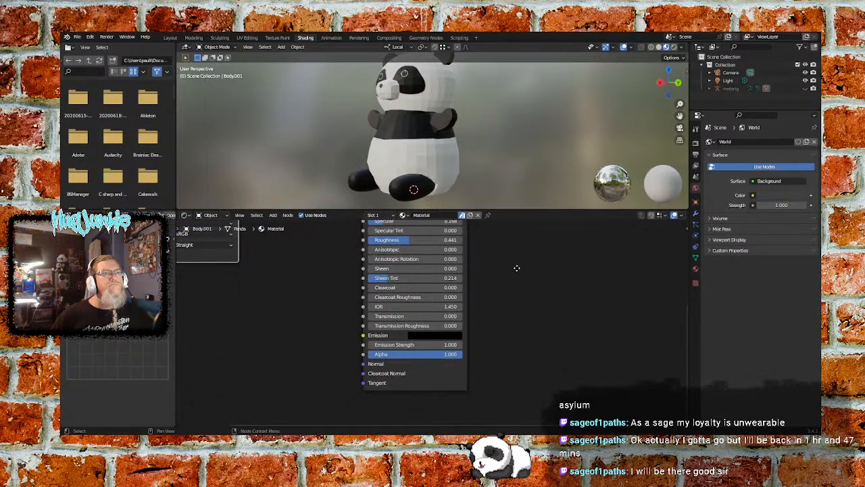
{"action": "middle_click_drag", "start_coordinate": [516, 267], "coordinate": [577, 375]}
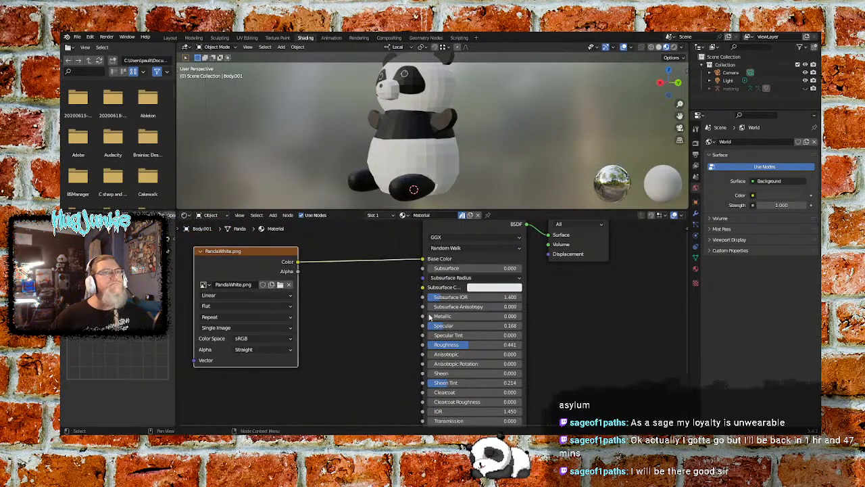
{"action": "middle_click_drag", "start_coordinate": [571, 314], "coordinate": [522, 316]}
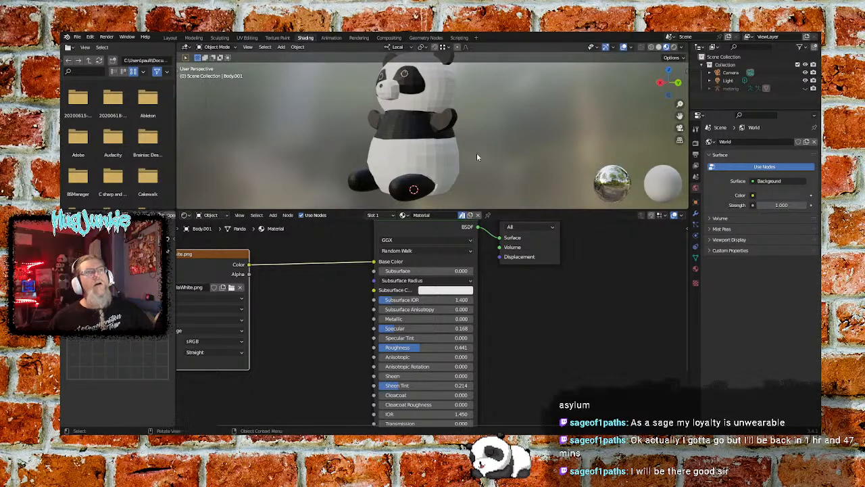
{"action": "middle_click_drag", "start_coordinate": [432, 181], "coordinate": [512, 110]}
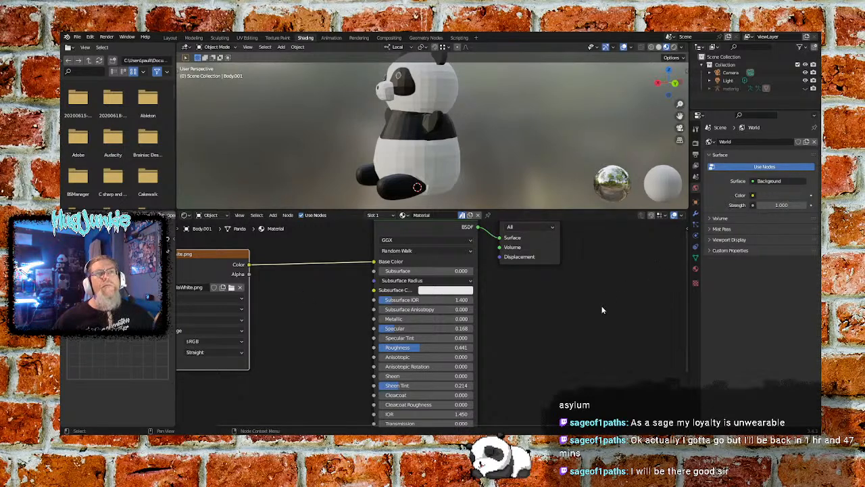
{"action": "middle_click_drag", "start_coordinate": [527, 155], "coordinate": [500, 117]}
{"action": "scroll", "coordinate": [449, 128], "scroll_direction": "up", "scroll_amount": 2}
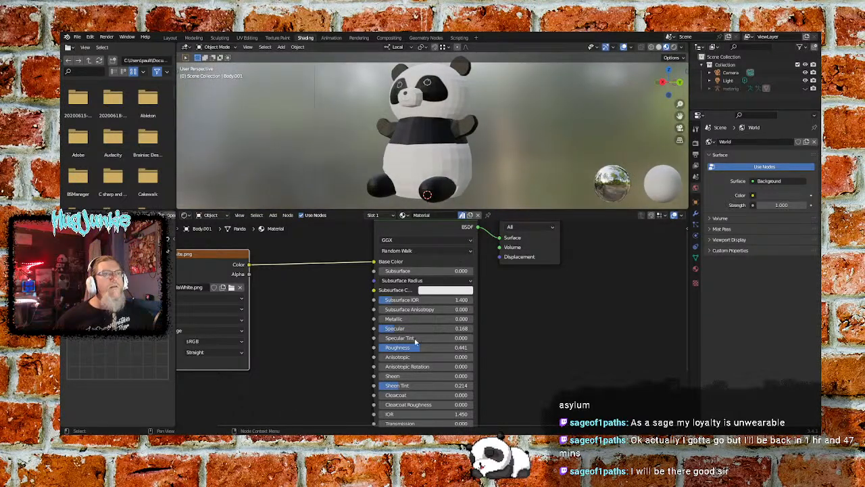
{"action": "left_click_drag", "start_coordinate": [418, 346], "coordinate": [433, 345]}
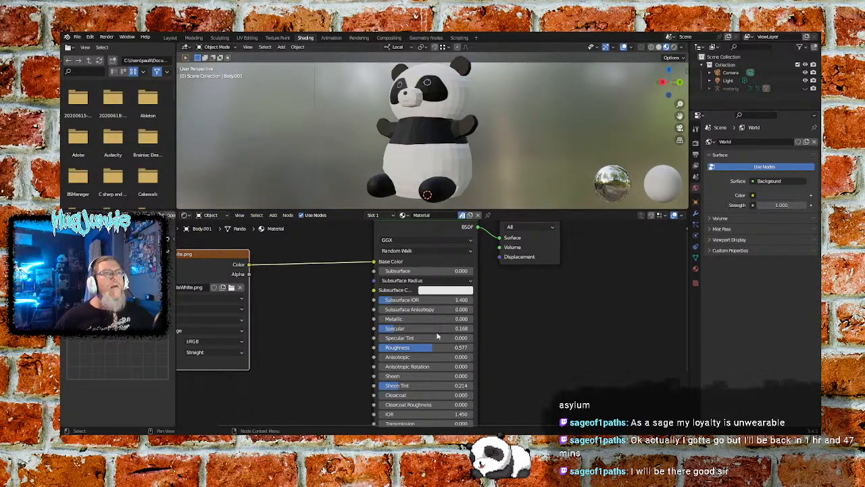
{"action": "mouse_move", "coordinate": [493, 162]}
{"action": "middle_mouse_down"}
{"action": "mouse_move", "coordinate": [442, 142]}
{"action": "mouse_move", "coordinate": [566, 161]}
{"action": "mouse_move", "coordinate": [508, 154]}
{"action": "middle_mouse_up"}
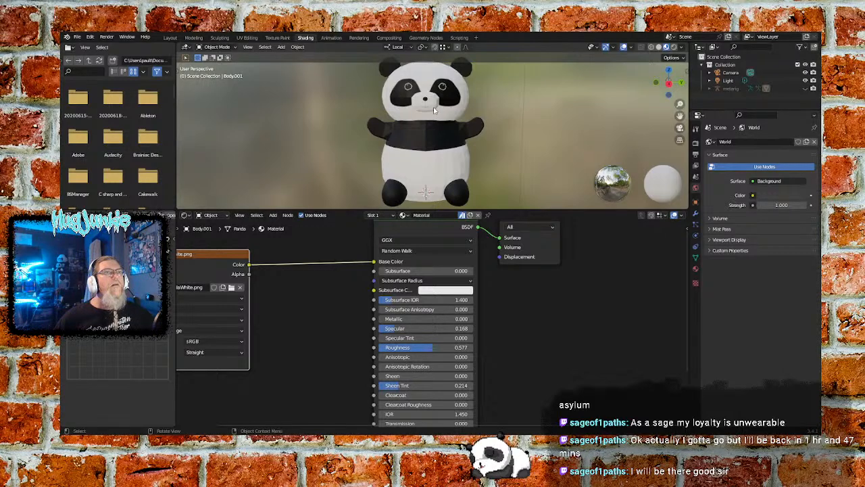
Step: Open the Texture Paint workspace and examine the panda's muzzle, eye patches and body from the front
{"action": "left_click", "coordinate": [277, 37]}
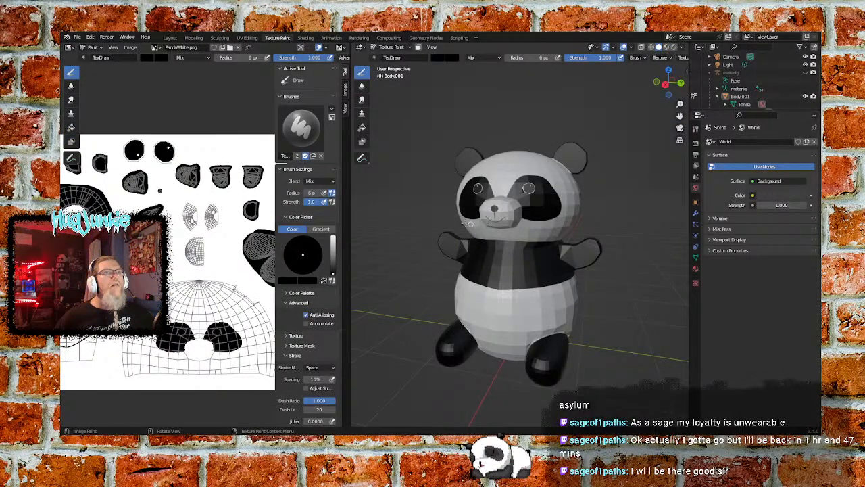
{"action": "middle_click_drag", "start_coordinate": [404, 210], "coordinate": [466, 196]}
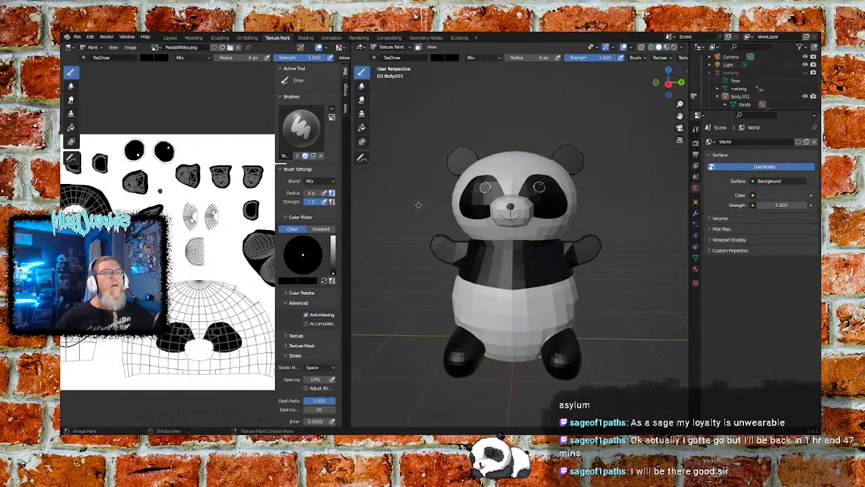
{"action": "scroll", "coordinate": [469, 194], "scroll_direction": "up", "scroll_amount": 5}
{"action": "scroll", "coordinate": [469, 194], "scroll_direction": "up", "scroll_amount": 1}
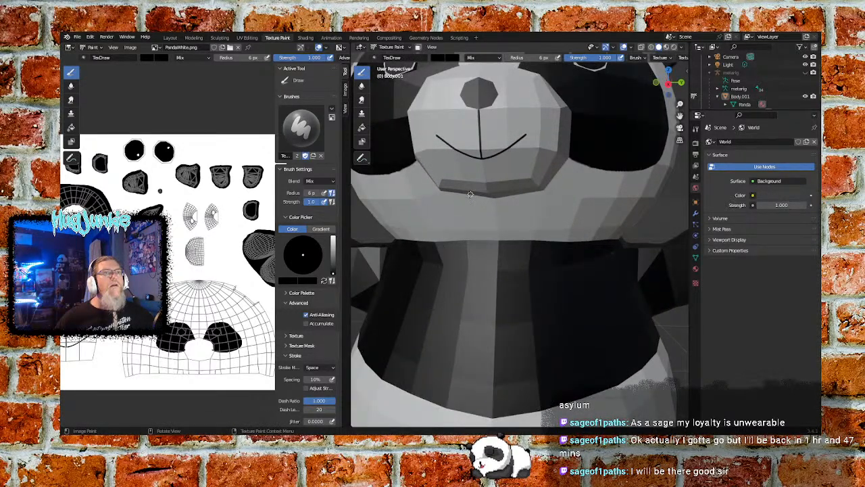
{"action": "scroll", "coordinate": [474, 192], "scroll_direction": "down", "scroll_amount": 4}
{"action": "scroll", "coordinate": [474, 192], "scroll_direction": "down", "scroll_amount": 3}
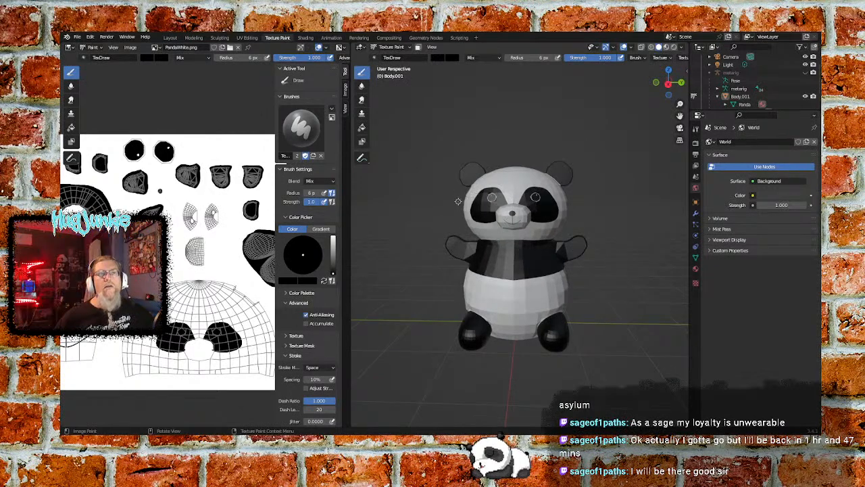
{"action": "scroll", "coordinate": [458, 204], "scroll_direction": "down", "scroll_amount": 2}
{"action": "mouse_move", "coordinate": [403, 266]}
{"action": "middle_mouse_down"}
{"action": "mouse_move", "coordinate": [445, 278]}
{"action": "mouse_move", "coordinate": [385, 263]}
{"action": "mouse_move", "coordinate": [433, 270]}
{"action": "mouse_move", "coordinate": [421, 263]}
{"action": "middle_mouse_up"}
{"action": "scroll", "coordinate": [421, 263], "scroll_direction": "up", "scroll_amount": 6}
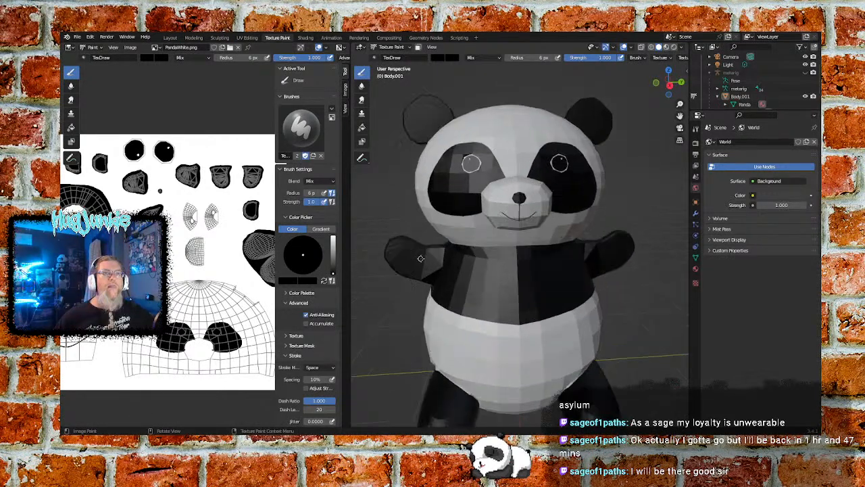
Step: Check the panda's muzzle up close and save the Squish.blend file
{"action": "scroll", "coordinate": [438, 259], "scroll_direction": "up", "scroll_amount": 3}
{"action": "scroll", "coordinate": [519, 203], "scroll_direction": "down", "scroll_amount": 1}
{"action": "middle_click_drag", "start_coordinate": [540, 195], "coordinate": [534, 199]}
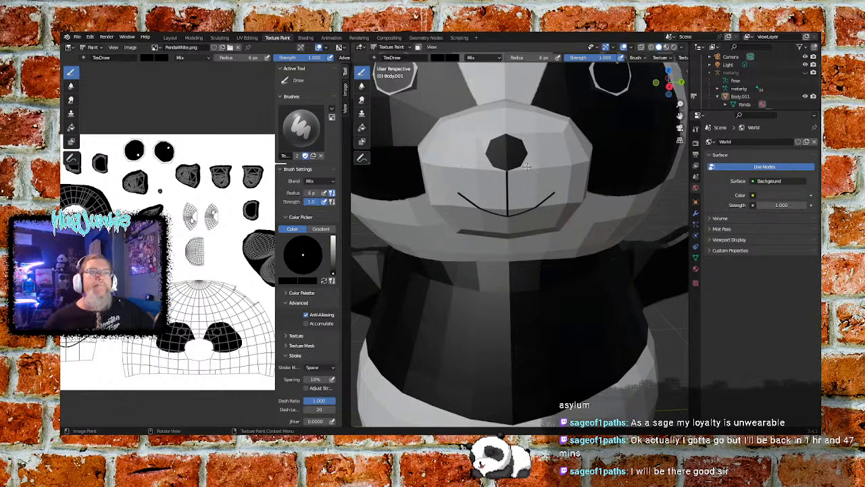
{"action": "scroll", "coordinate": [526, 166], "scroll_direction": "down", "scroll_amount": 6}
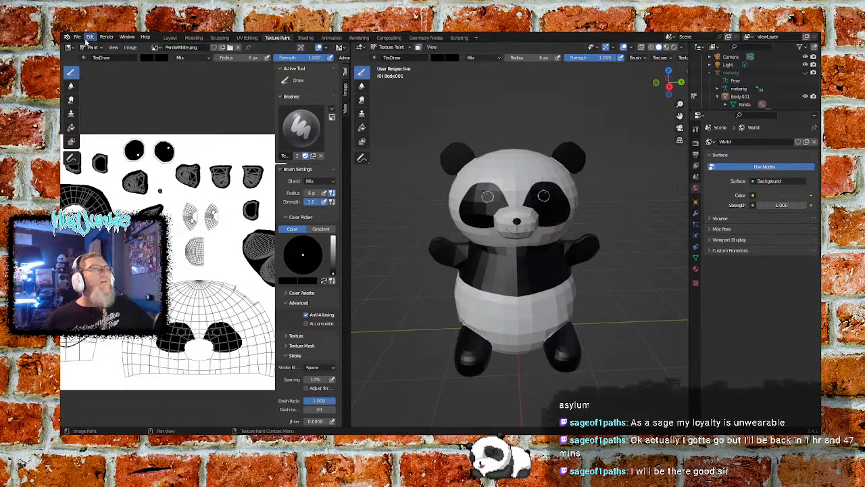
{"action": "left_click", "coordinate": [77, 37]}
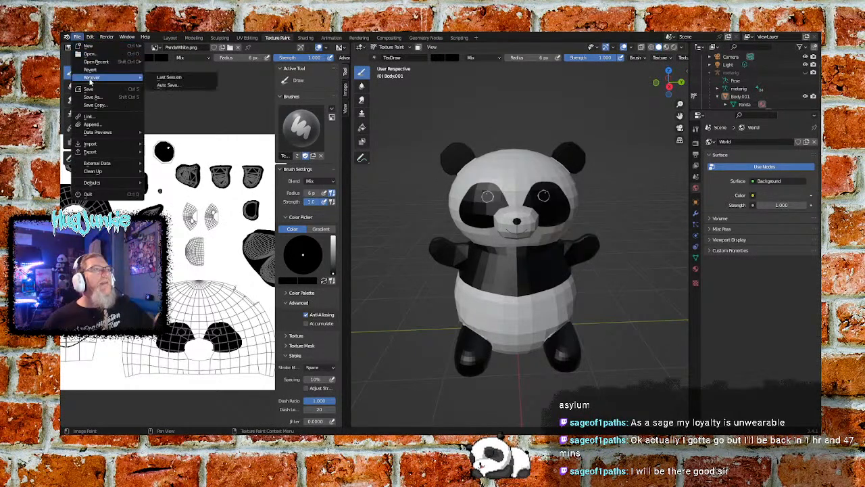
{"action": "left_click", "coordinate": [89, 89]}
{"action": "left_click", "coordinate": [77, 37]}
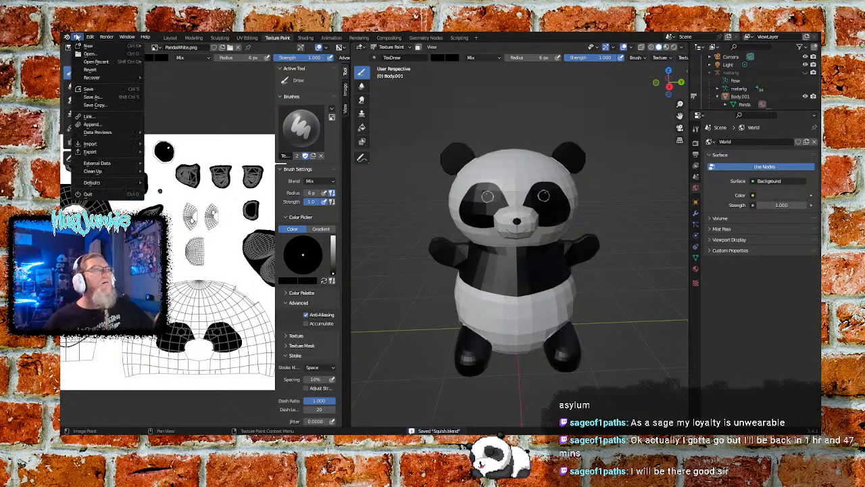
{"action": "mouse_move", "coordinate": [116, 155]}
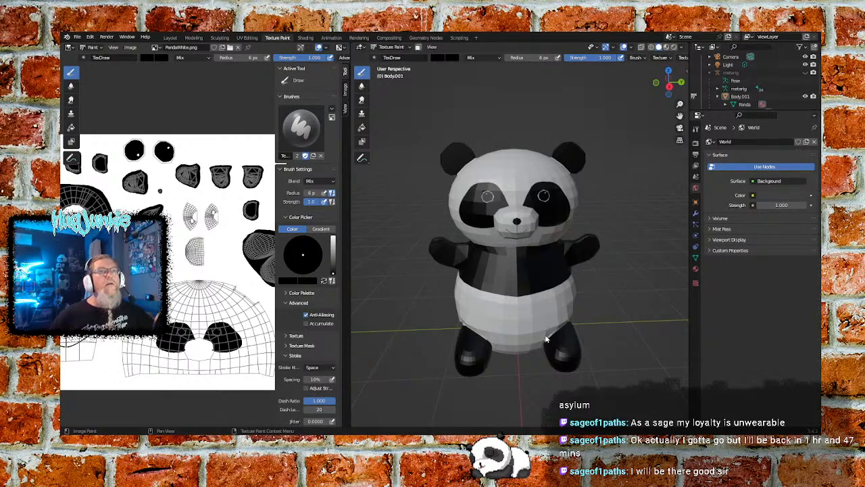
Step: Save Squish.blend, open the FBX export for the panda, and save the file again after leaving it
{"action": "left_click", "coordinate": [77, 37]}
{"action": "left_click", "coordinate": [88, 89]}
{"action": "left_click", "coordinate": [77, 37]}
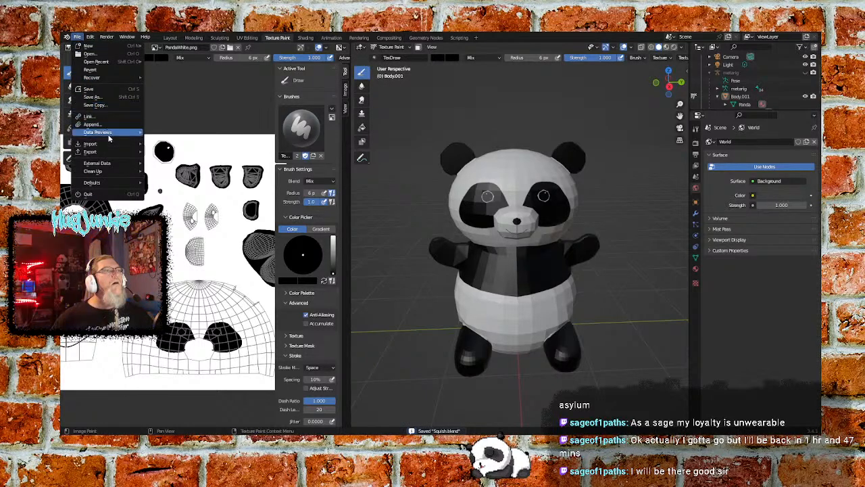
{"action": "mouse_move", "coordinate": [110, 153]}
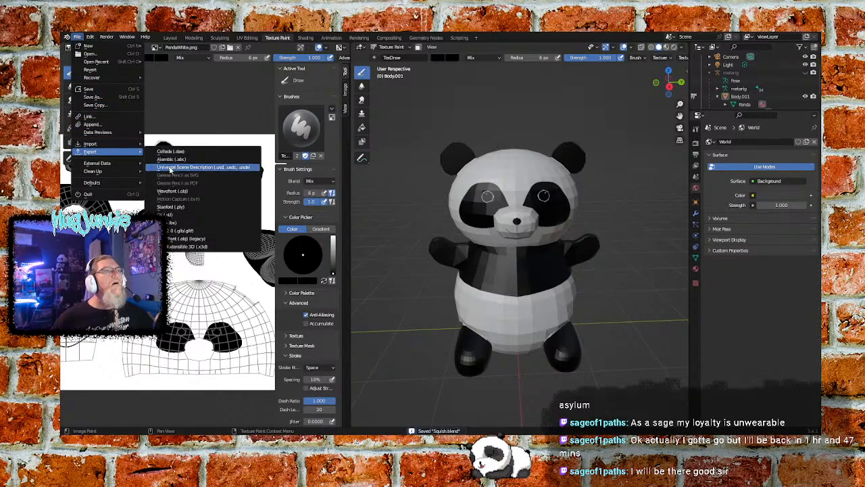
{"action": "left_click", "coordinate": [182, 222]}
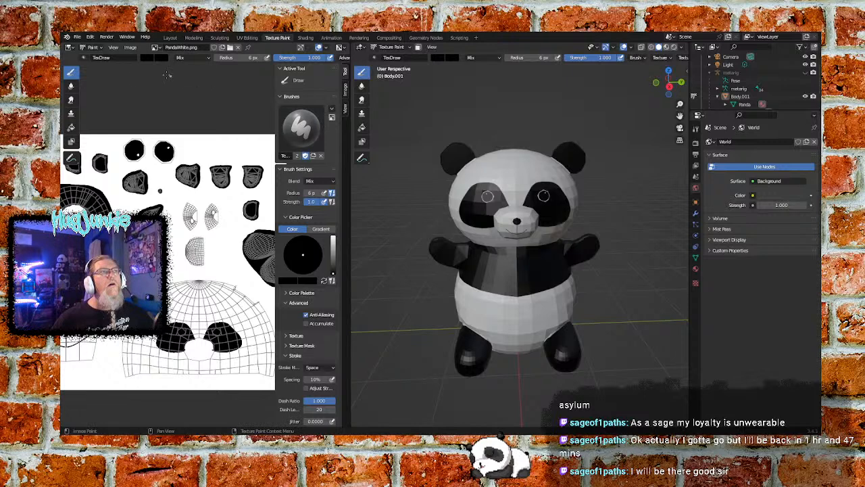
{"action": "left_click", "coordinate": [77, 36]}
{"action": "left_click", "coordinate": [89, 90]}
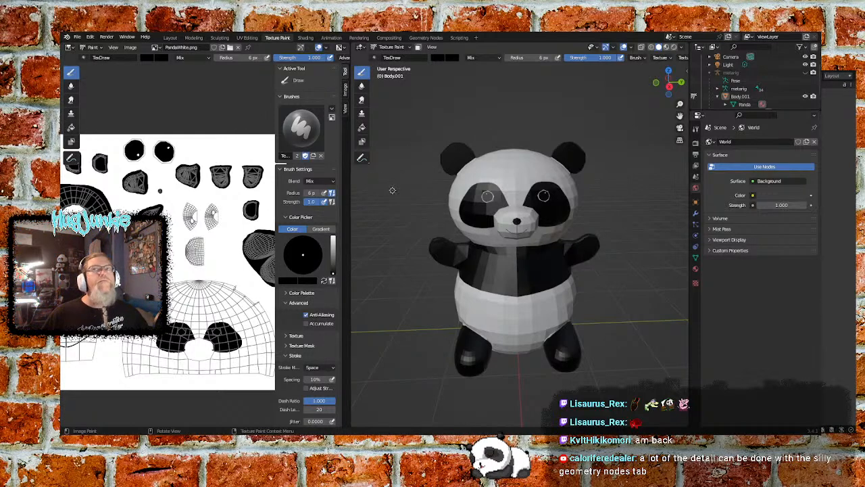
Step: Look at the Geometry Nodes workspace and return to the Texture Paint workspace
{"action": "left_click", "coordinate": [426, 38]}
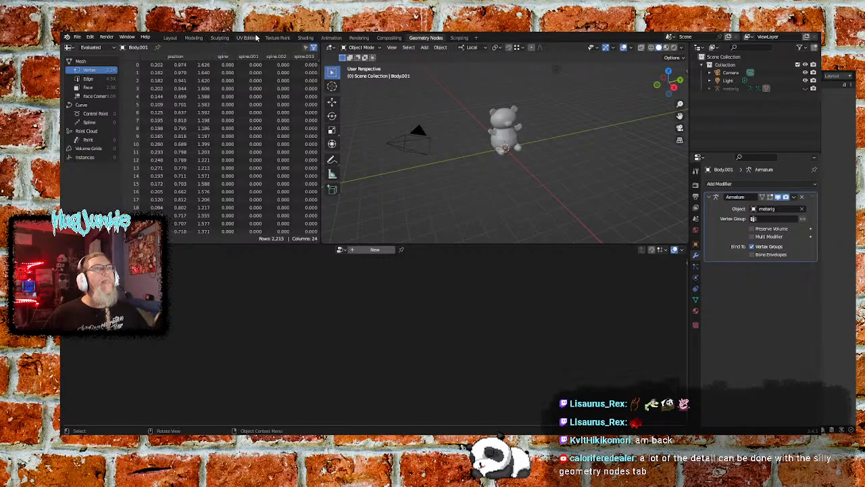
{"action": "left_click", "coordinate": [275, 38]}
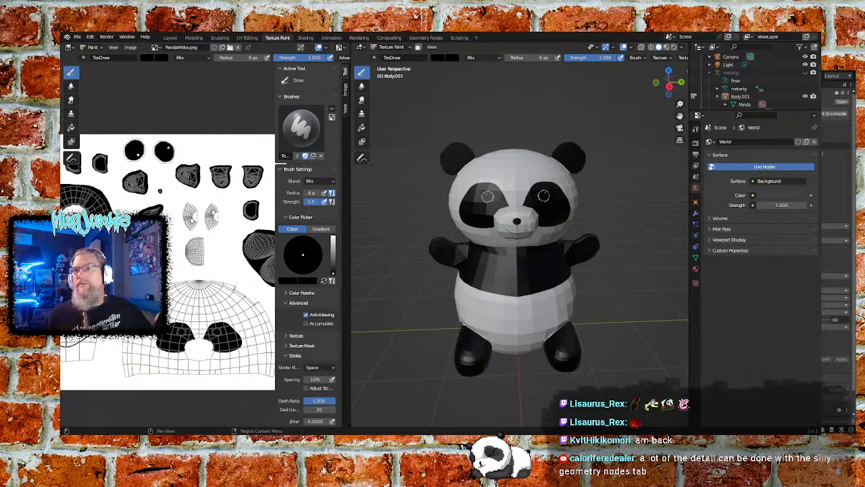
Step: Switch to the Unity project and delete the old Squish panda from the Rock group in the scene
{"action": "key", "text": "alt+Tab"}
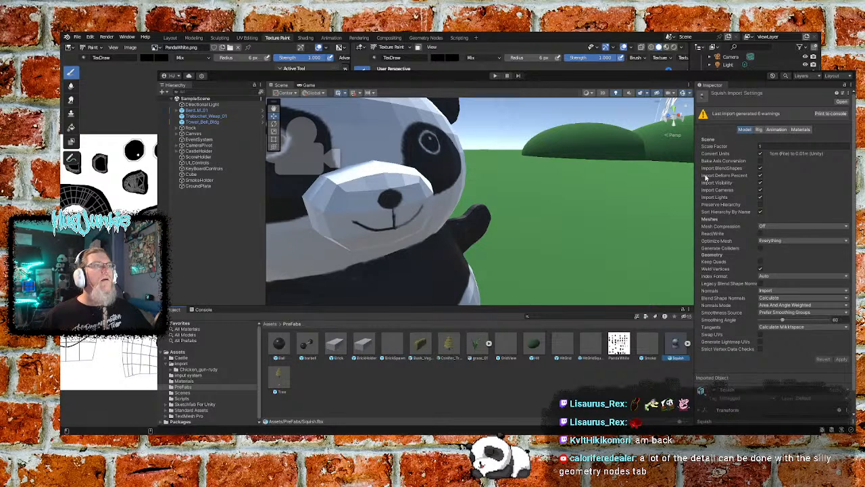
{"action": "left_click", "coordinate": [228, 231]}
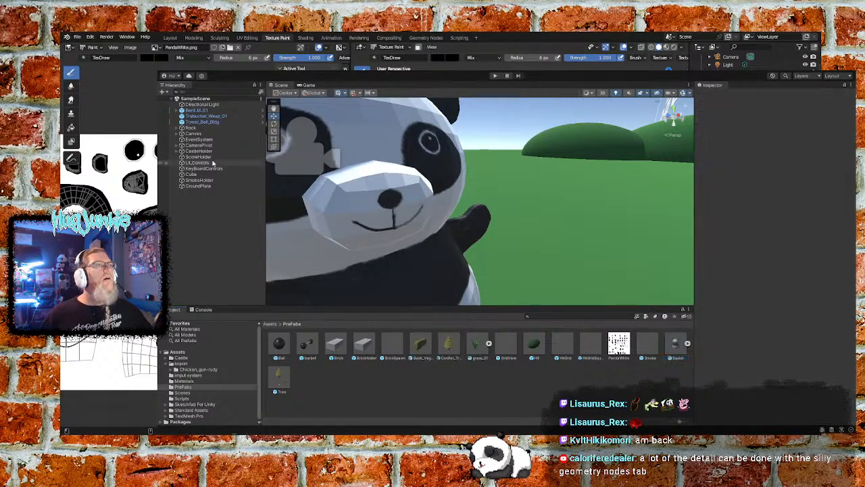
{"action": "left_click", "coordinate": [177, 128]}
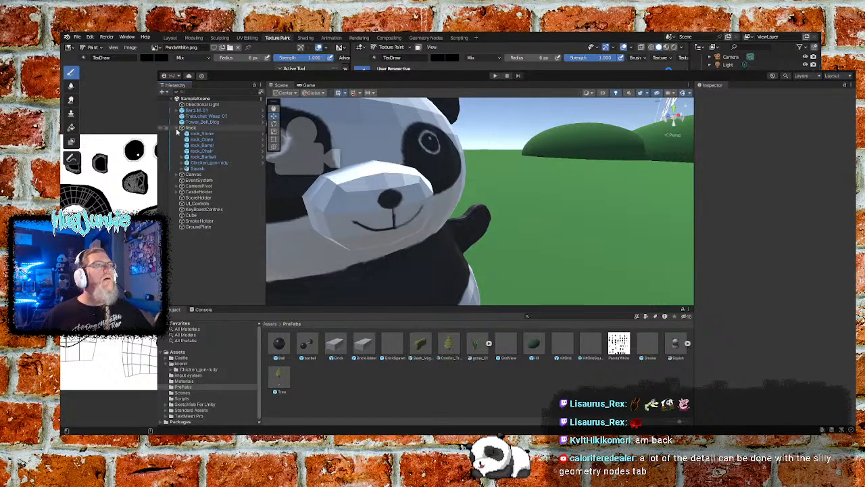
{"action": "left_click", "coordinate": [200, 168]}
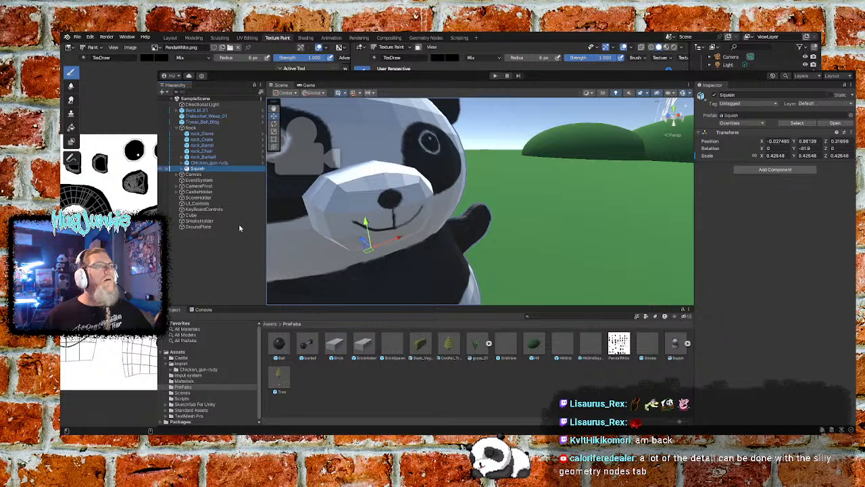
{"action": "key", "text": "Delete"}
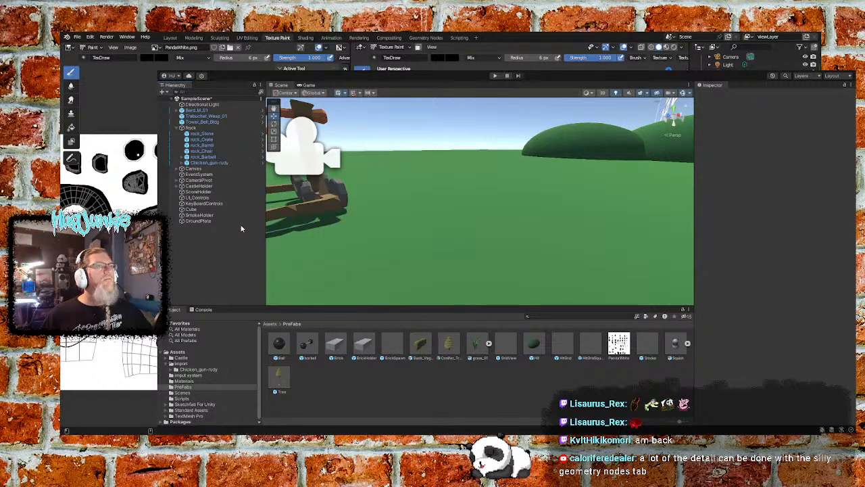
Step: Delete the old Squish model from the PreFabs folder and import Squish.blend together with the new PandaWhite texture
{"action": "left_click", "coordinate": [674, 346]}
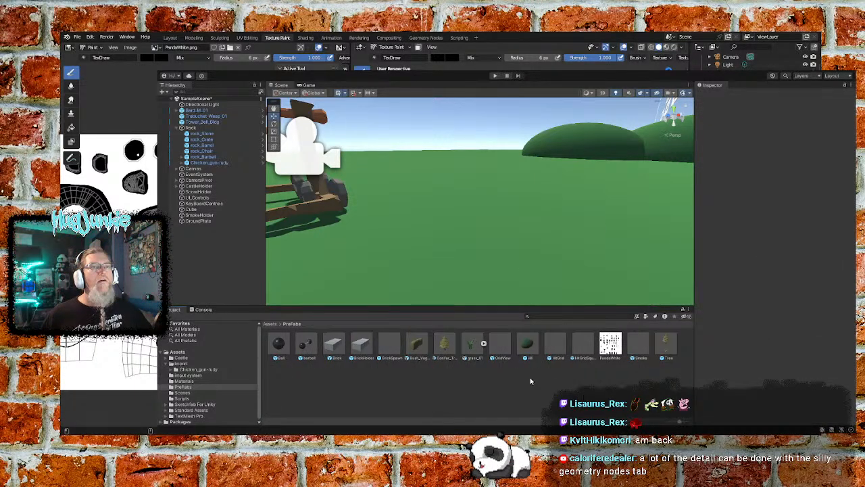
{"action": "left_click", "coordinate": [453, 389]}
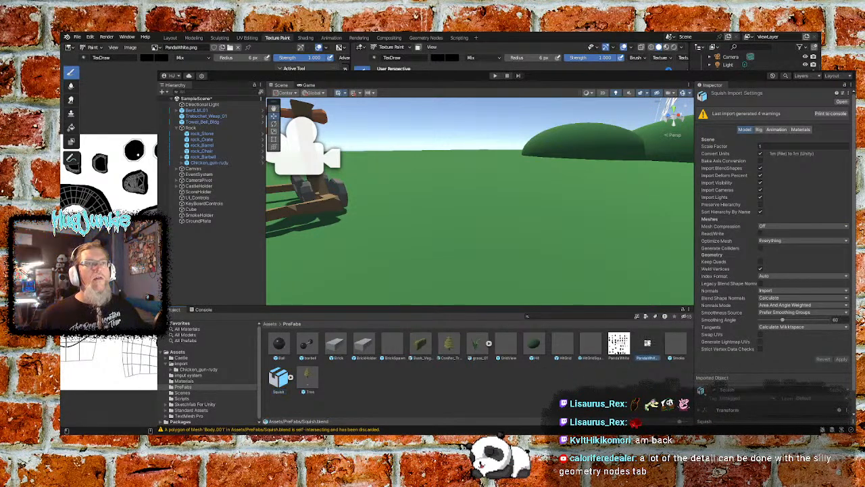
Step: Compare both PandaWhite textures in PreFabs, delete the old one and rename PandaWhite 1 as PandaWhite
{"action": "left_click", "coordinate": [648, 344]}
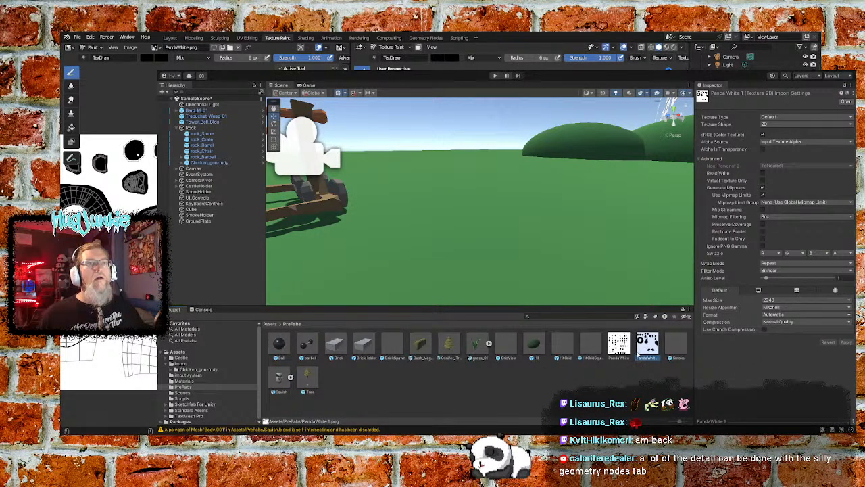
{"action": "left_click", "coordinate": [621, 346]}
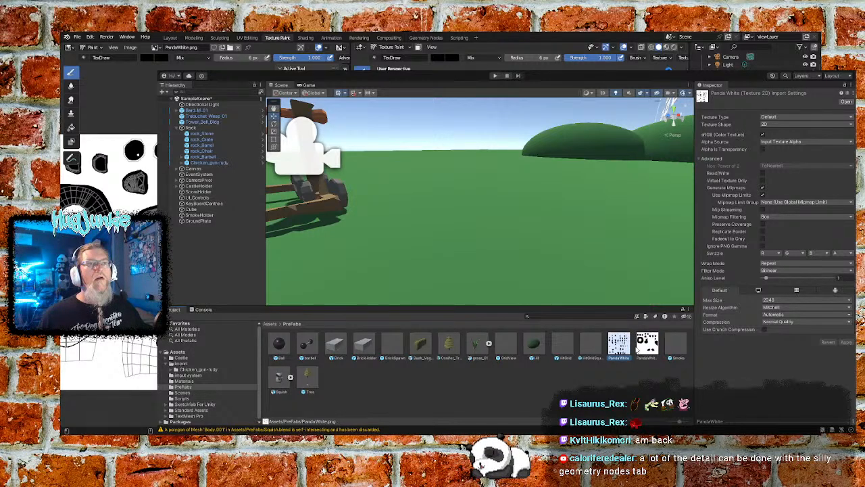
{"action": "left_click", "coordinate": [641, 350]}
{"action": "left_click", "coordinate": [628, 349]}
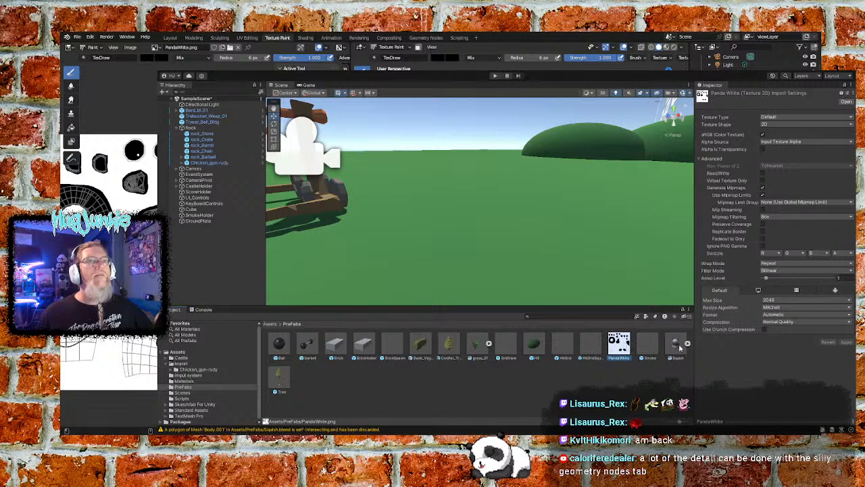
Step: Place the newly imported Squish model in the scene on the grass between the trebuchet and the barrel
{"action": "middle_click_drag", "start_coordinate": [524, 228], "coordinate": [548, 219]}
{"action": "scroll", "coordinate": [541, 224], "scroll_direction": "down", "scroll_amount": 2}
{"action": "scroll", "coordinate": [541, 224], "scroll_direction": "down", "scroll_amount": 5}
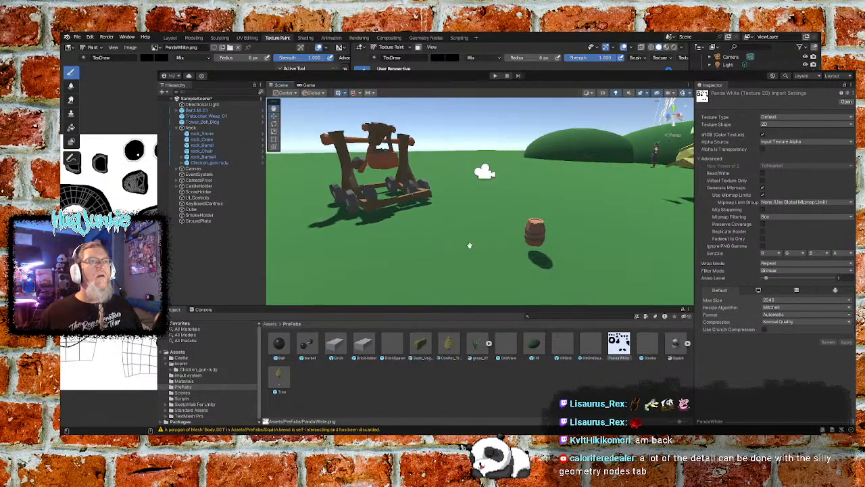
{"action": "middle_click_drag", "start_coordinate": [469, 246], "coordinate": [504, 227]}
{"action": "left_click_drag", "start_coordinate": [680, 349], "coordinate": [490, 261]}
{"action": "mouse_move", "coordinate": [464, 252]}
{"action": "middle_mouse_down"}
{"action": "mouse_move", "coordinate": [501, 252]}
{"action": "mouse_move", "coordinate": [471, 241]}
{"action": "middle_mouse_up"}
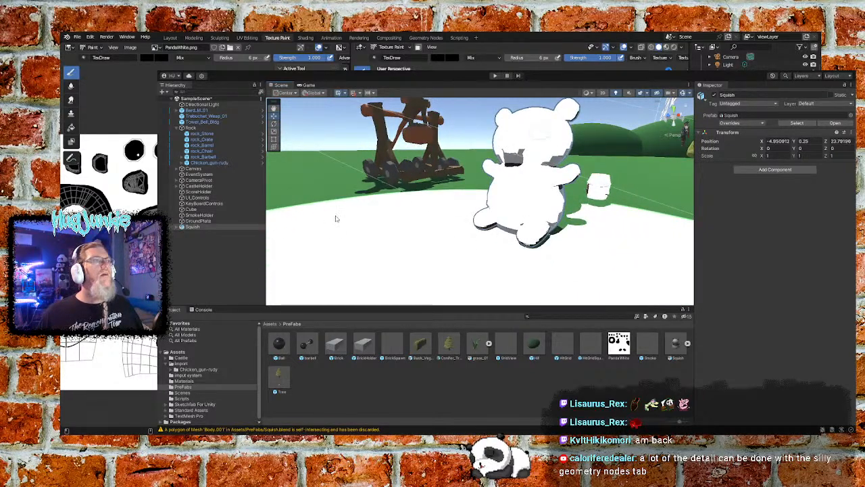
Step: Delete the Camera and Light objects from the placed Squish model
{"action": "left_click", "coordinate": [182, 227]}
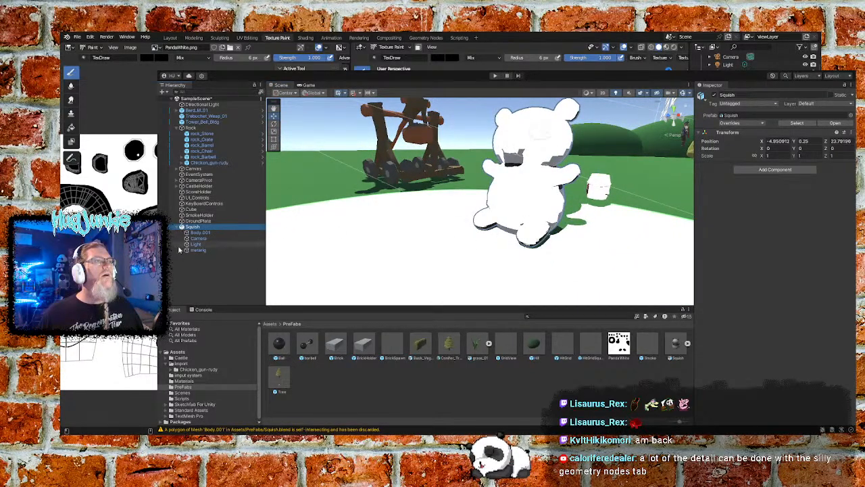
{"action": "left_click", "coordinate": [197, 239]}
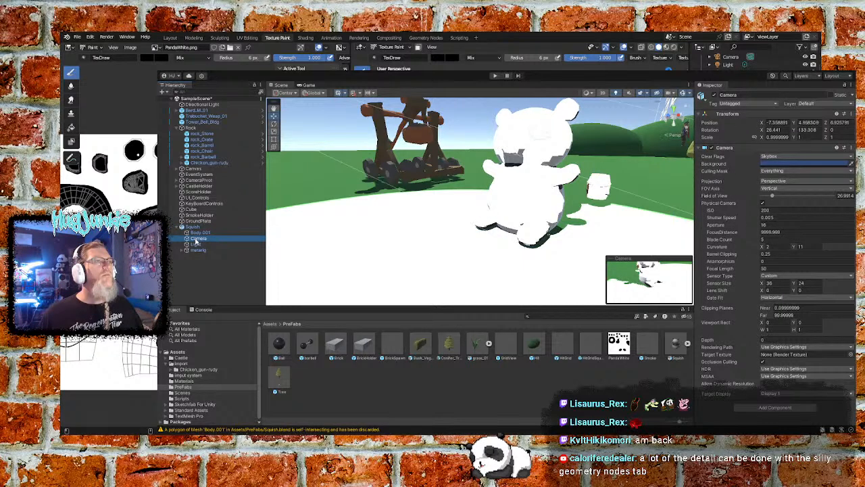
{"action": "key", "text": "Delete"}
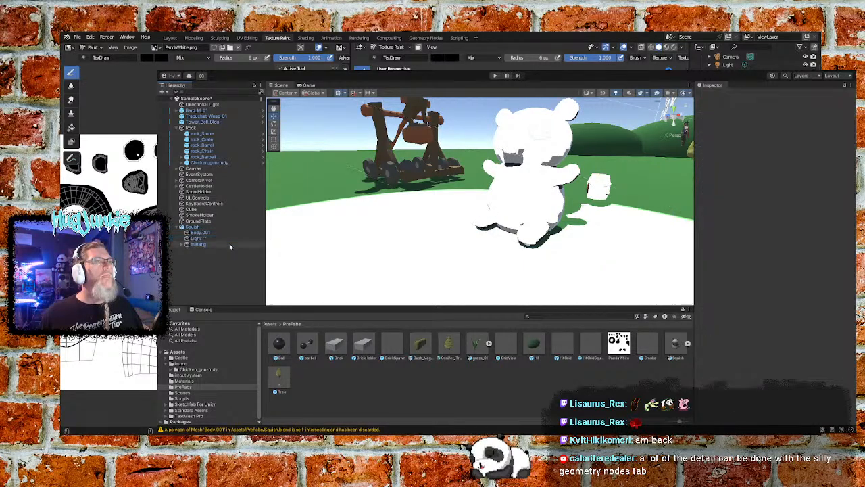
{"action": "left_click", "coordinate": [200, 239]}
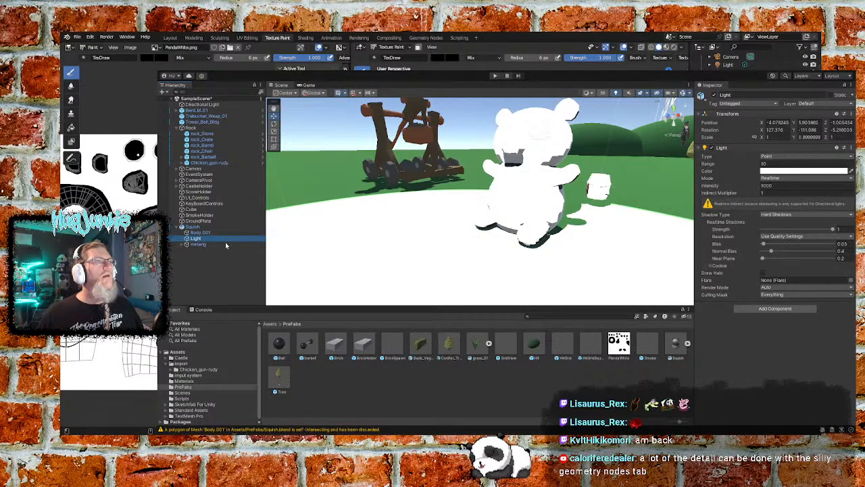
{"action": "key", "text": "Delete"}
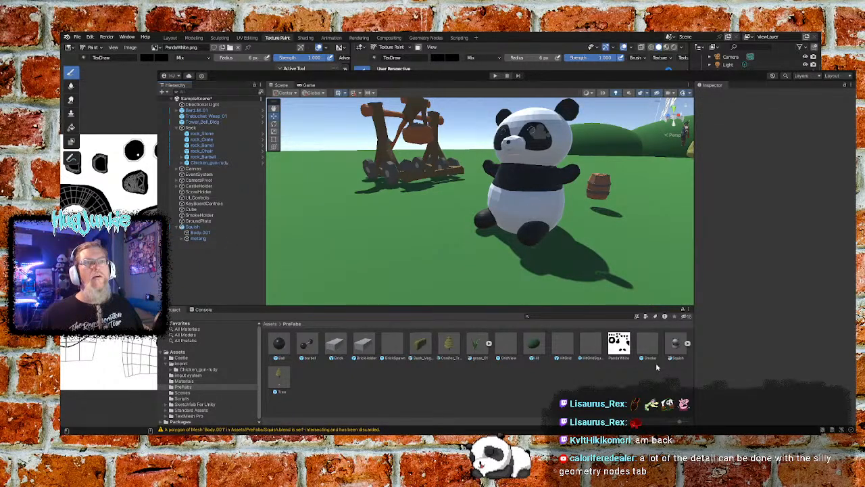
Step: Select Squish, collapse its hierarchy, and examine the textured panda from several sides against the trebuchet and castle
{"action": "left_click", "coordinate": [192, 227]}
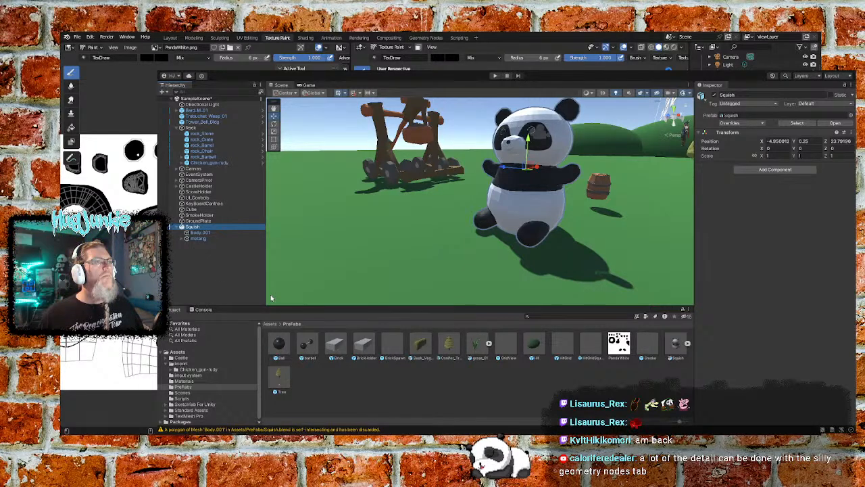
{"action": "left_click", "coordinate": [322, 326]}
{"action": "right_click", "coordinate": [390, 286]}
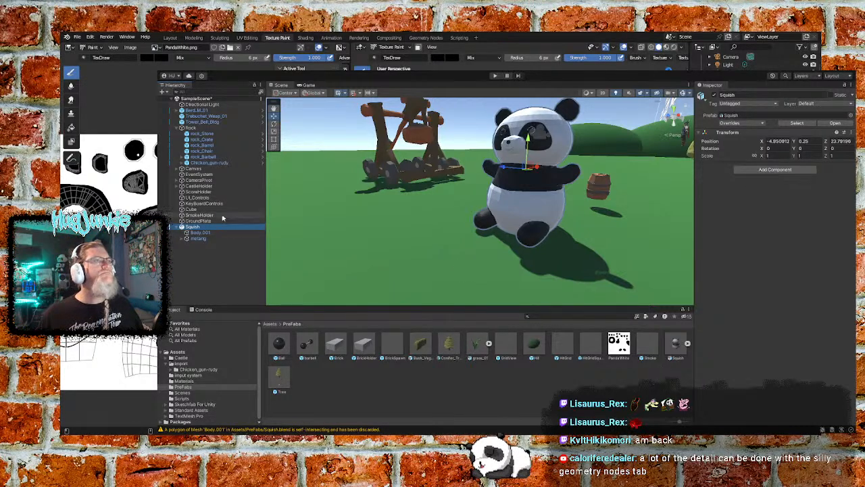
{"action": "left_click", "coordinate": [177, 229]}
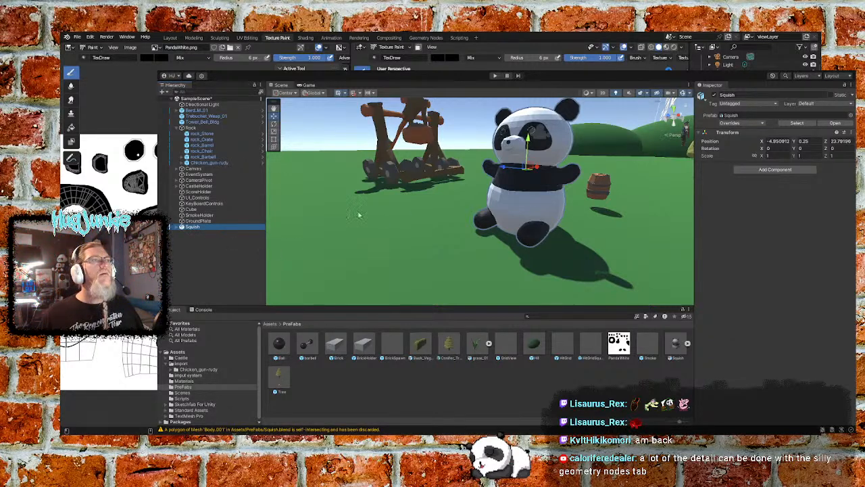
{"action": "middle_click_drag", "start_coordinate": [632, 175], "coordinate": [576, 211]}
{"action": "middle_click_drag", "start_coordinate": [551, 212], "coordinate": [561, 209]}
{"action": "middle_click_drag", "start_coordinate": [476, 238], "coordinate": [436, 226]}
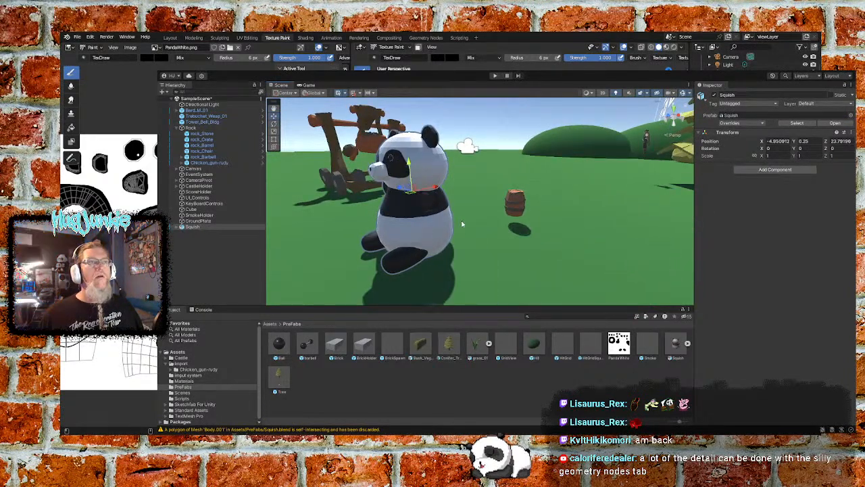
{"action": "left_click_drag", "start_coordinate": [453, 229], "coordinate": [455, 236], "text": "alt"}
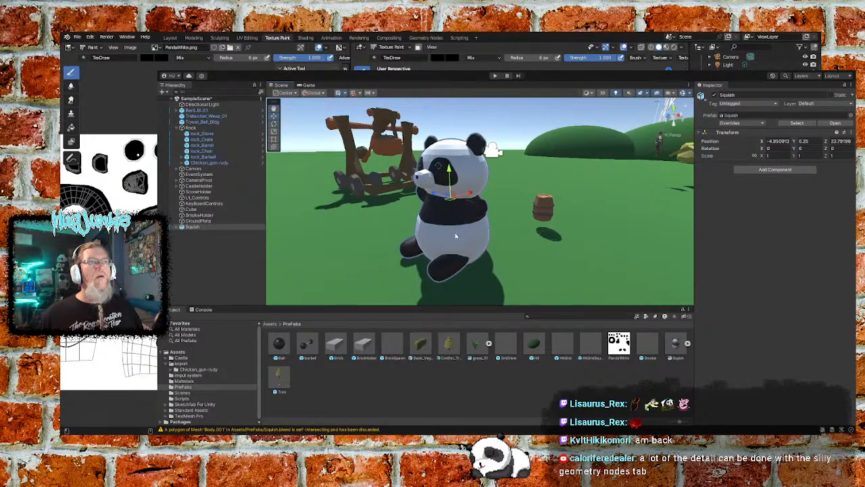
{"action": "right_click_drag", "start_coordinate": [482, 237], "coordinate": [452, 231]}
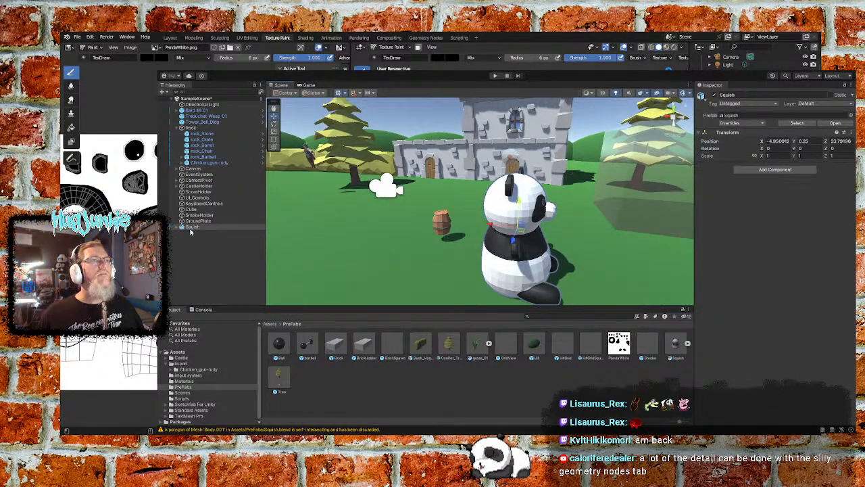
Step: Rotate Squish to face the castle, setting its Y rotation to -90
{"action": "key", "text": "e"}
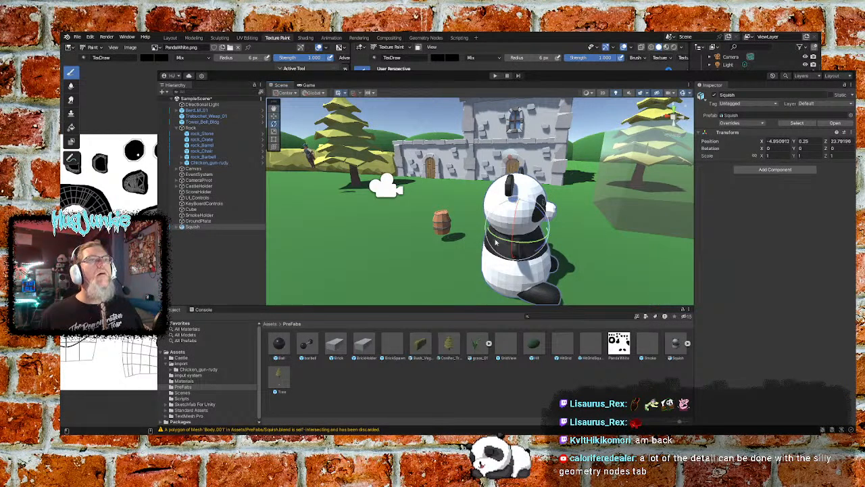
{"action": "left_click_drag", "start_coordinate": [500, 237], "coordinate": [582, 230]}
{"action": "left_click", "coordinate": [817, 149]}
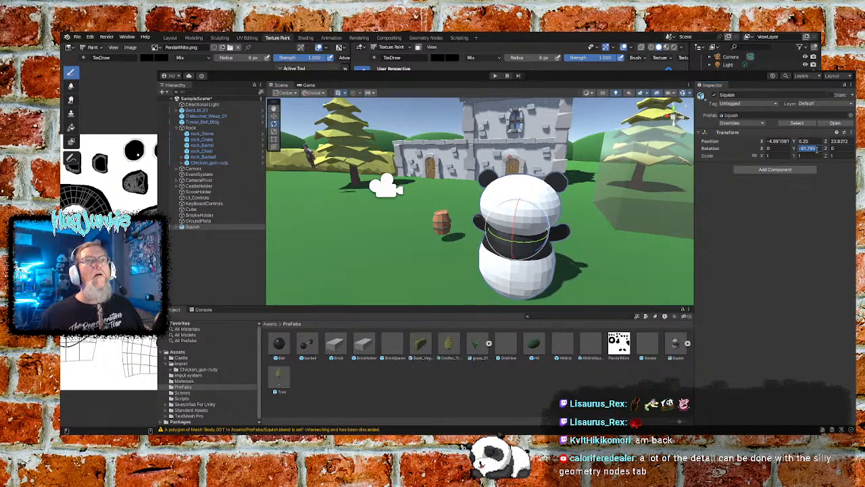
{"action": "type", "text": "-90"}
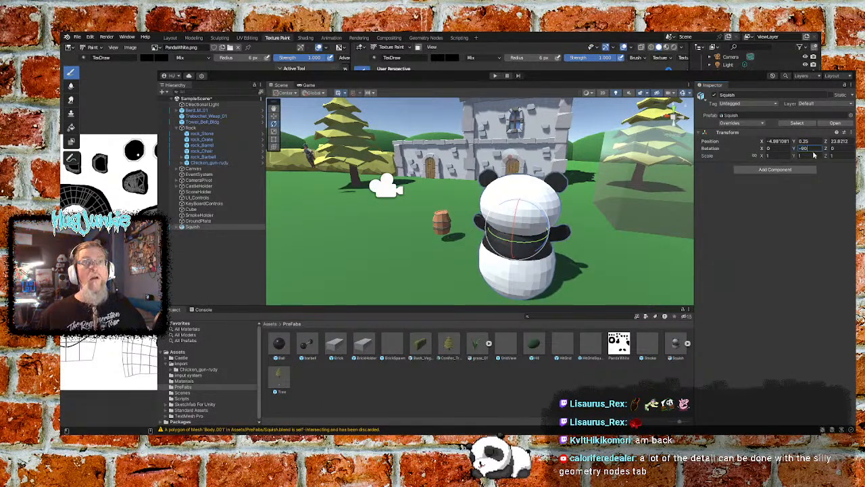
Step: Set Squish's X and Y position to 0 and its Z position to 23.51
{"action": "left_click", "coordinate": [777, 141]}
{"action": "type", "text": "0"}
{"action": "key", "text": "Tab"}
{"action": "type", "text": "0"}
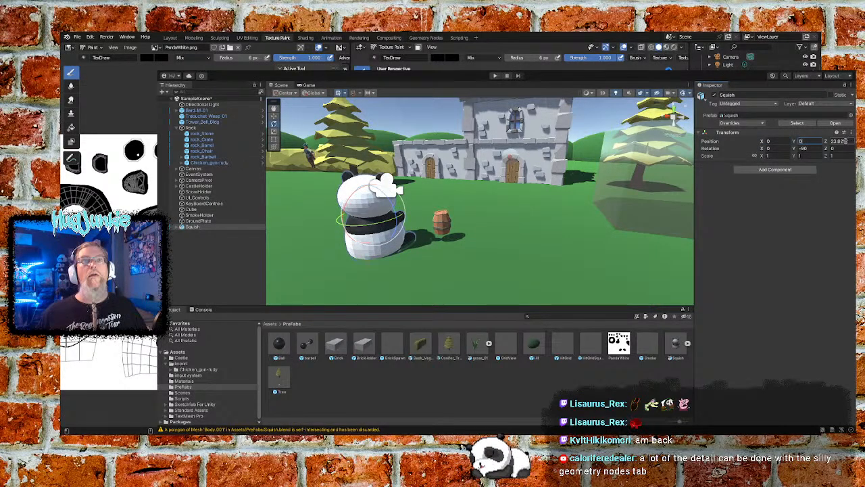
{"action": "left_click", "coordinate": [844, 141]}
{"action": "type", "text": "0"}
{"action": "left_click_drag", "start_coordinate": [826, 141], "coordinate": [863, 142]}
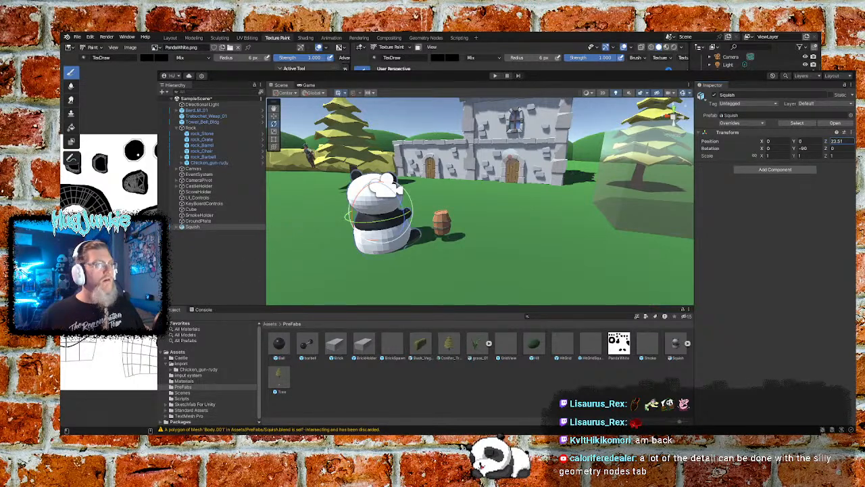
Step: Check the console warnings about the Squish model's mesh, then return to the PreFabs assets
{"action": "left_click", "coordinate": [176, 430]}
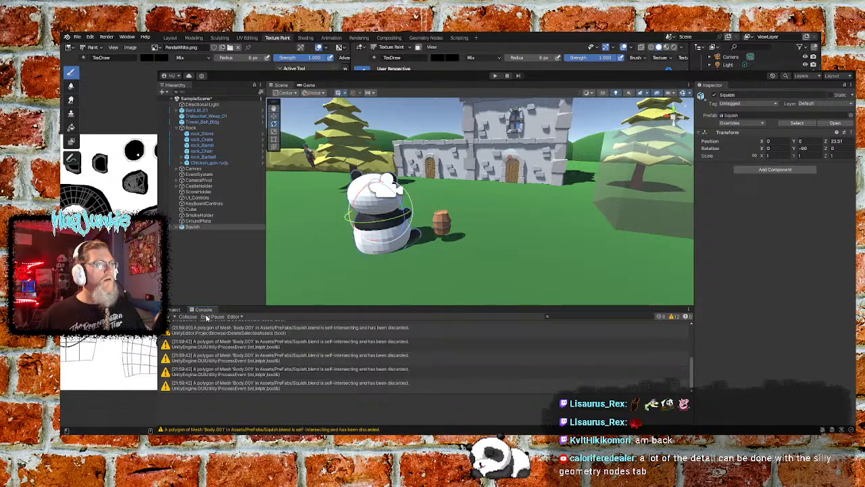
{"action": "left_click", "coordinate": [175, 310]}
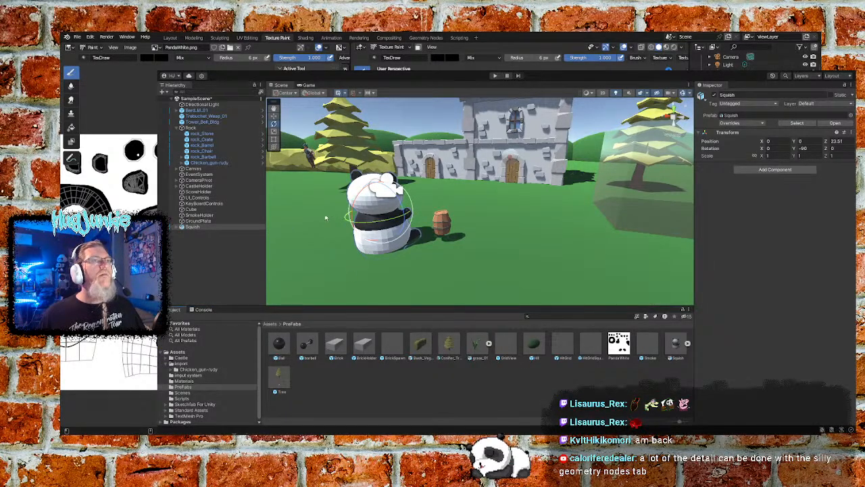
{"action": "middle_click_drag", "start_coordinate": [352, 257], "coordinate": [380, 260]}
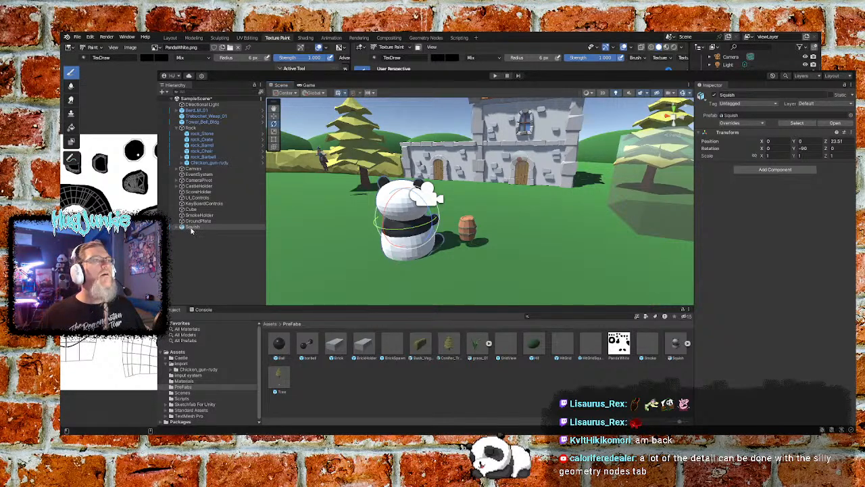
Step: Make Squish a child of Rock and set its X, Y and Z position to 0
{"action": "left_click_drag", "start_coordinate": [191, 229], "coordinate": [193, 132]}
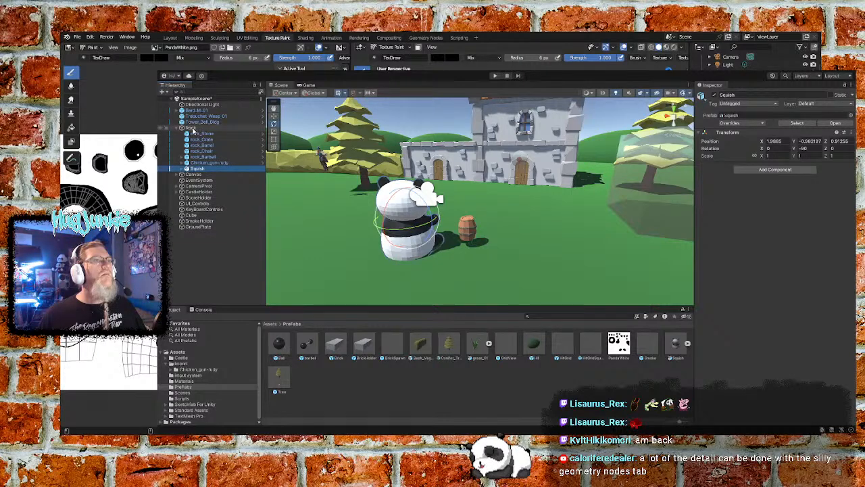
{"action": "left_click", "coordinate": [775, 141]}
{"action": "type", "text": "0"}
{"action": "key", "text": "Tab"}
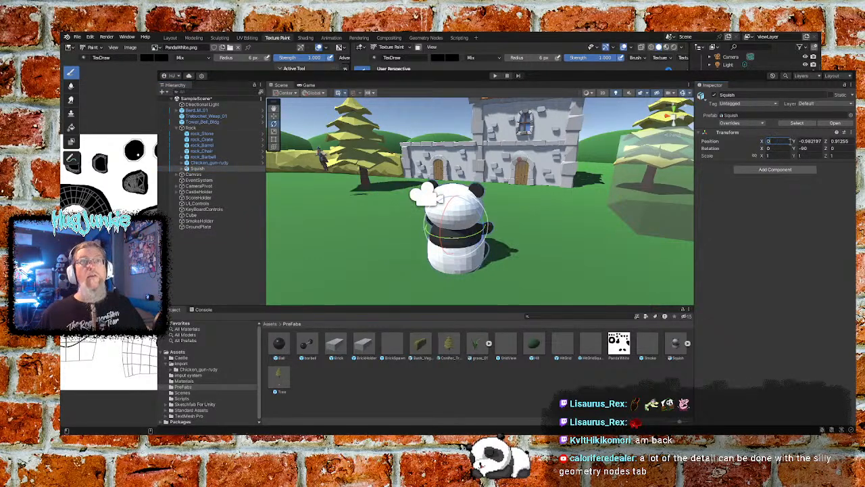
{"action": "type", "text": "0"}
{"action": "key", "text": "Tab"}
{"action": "type", "text": "0"}
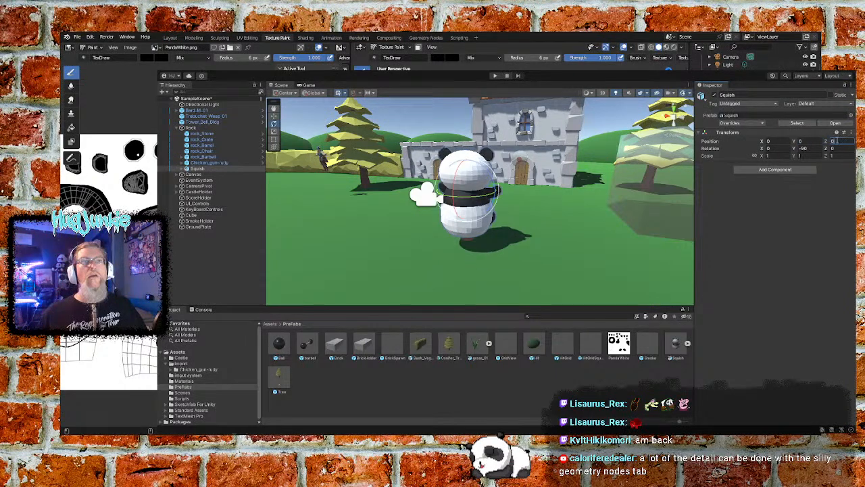
Step: Scale Squish down uniformly to about 0.36 so it is closer to the barrel's size
{"action": "mouse_move", "coordinate": [554, 209]}
{"action": "middle_mouse_down"}
{"action": "mouse_move", "coordinate": [506, 188]}
{"action": "mouse_move", "coordinate": [561, 211]}
{"action": "middle_mouse_up"}
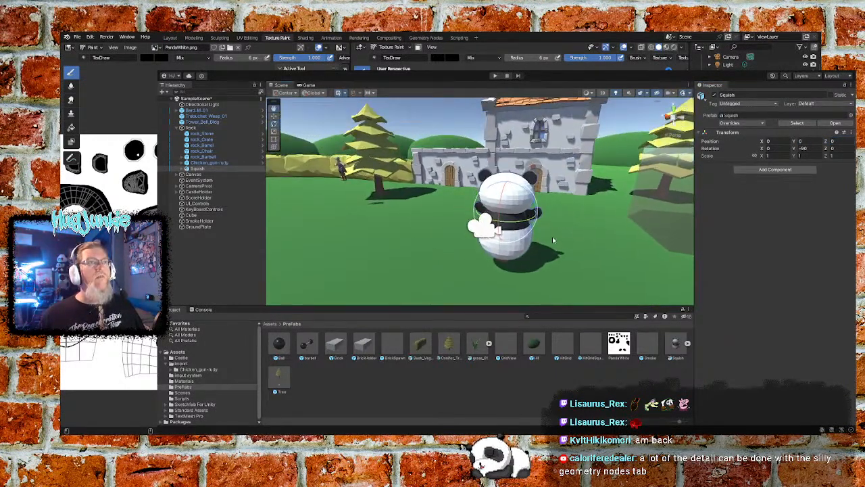
{"action": "middle_click_drag", "start_coordinate": [572, 248], "coordinate": [566, 240]}
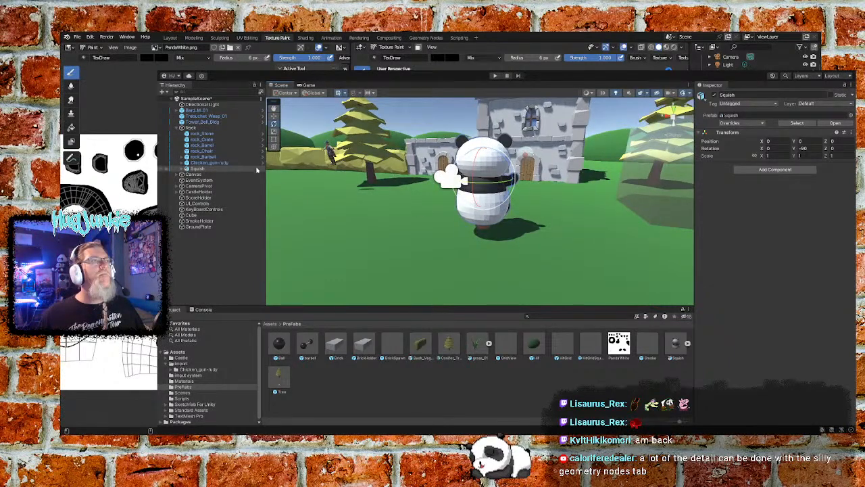
{"action": "left_click", "coordinate": [274, 134]}
{"action": "left_click_drag", "start_coordinate": [483, 179], "coordinate": [475, 197]}
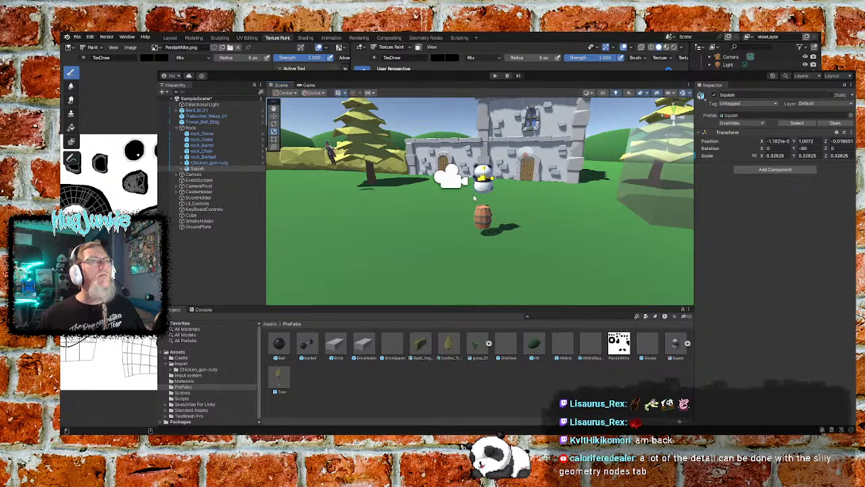
{"action": "left_click_drag", "start_coordinate": [474, 197], "coordinate": [476, 195]}
Step: Move Squish straight down until it overlaps the barrel on the grass
{"action": "middle_click_drag", "start_coordinate": [539, 203], "coordinate": [433, 235]}
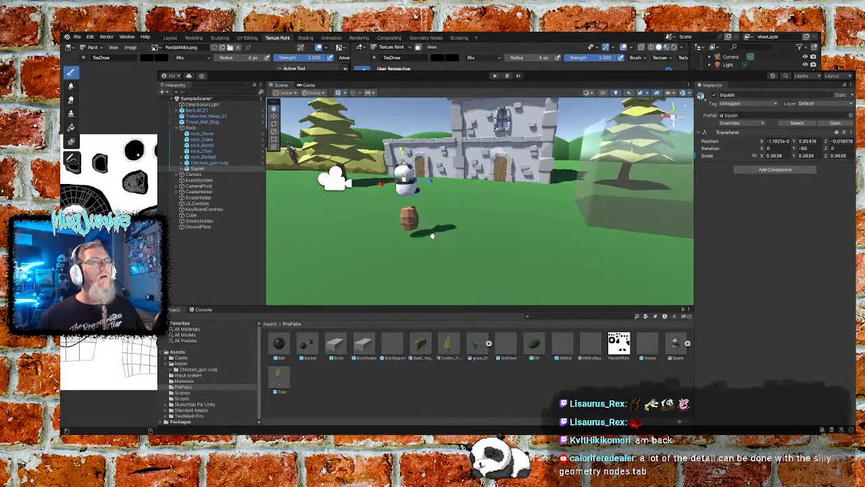
{"action": "scroll", "coordinate": [436, 232], "scroll_direction": "up", "scroll_amount": 4}
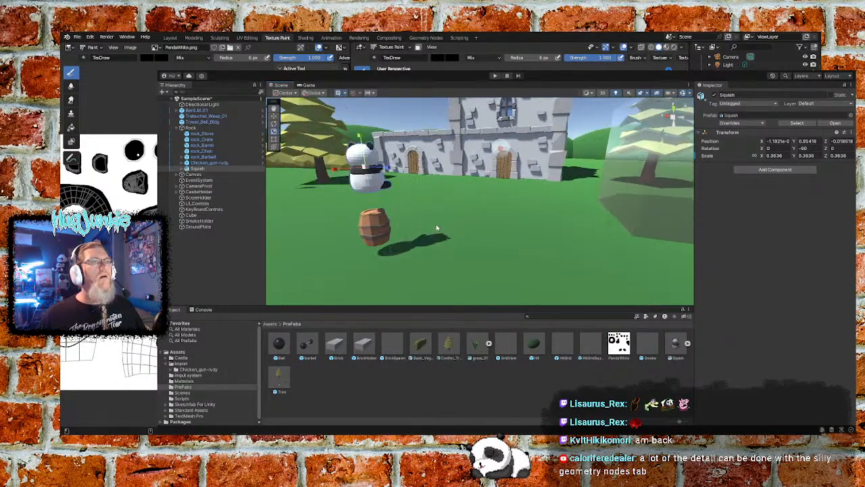
{"action": "mouse_move", "coordinate": [407, 188]}
{"action": "middle_mouse_down"}
{"action": "mouse_move", "coordinate": [410, 200]}
{"action": "mouse_move", "coordinate": [412, 190]}
{"action": "middle_mouse_up"}
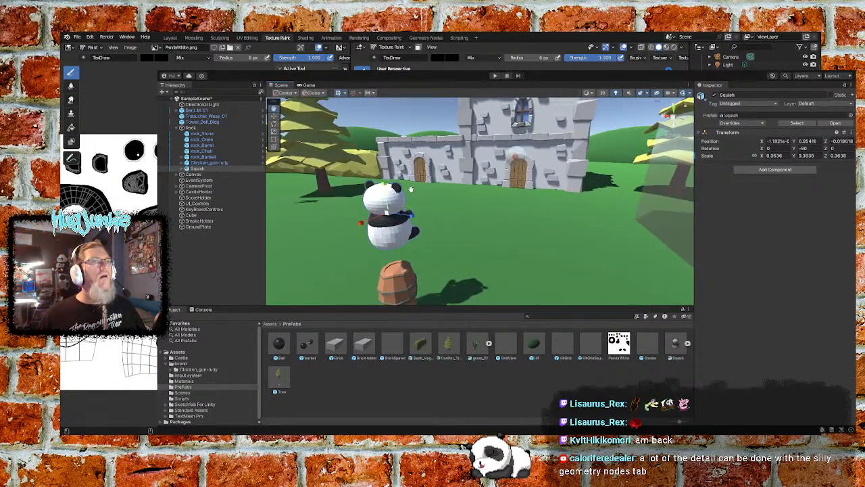
{"action": "left_click_drag", "start_coordinate": [447, 199], "coordinate": [359, 254], "text": "alt"}
{"action": "scroll", "coordinate": [359, 253], "scroll_direction": "up", "scroll_amount": 8, "text": "alt"}
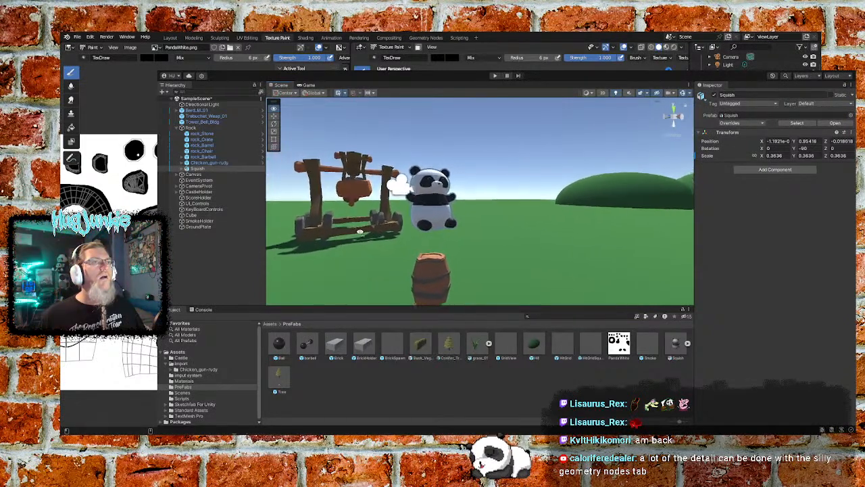
{"action": "key", "text": "s"}
{"action": "right_click_drag", "start_coordinate": [347, 232], "coordinate": [466, 247]}
{"action": "key", "text": "a"}
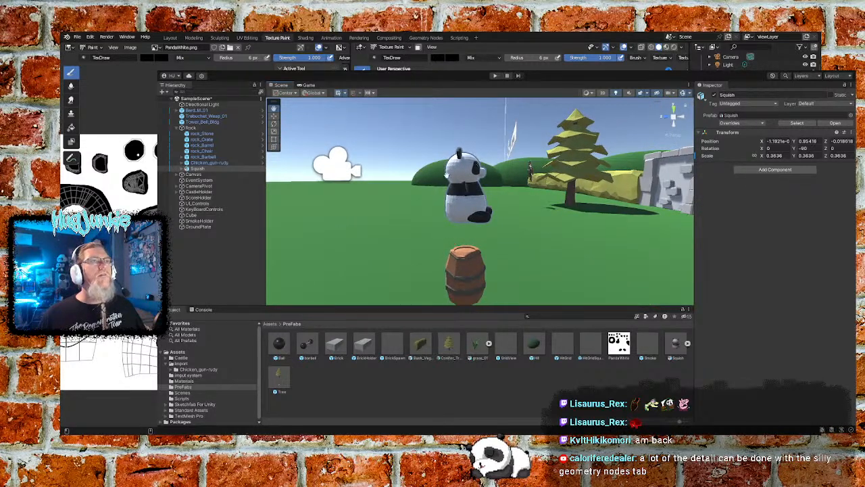
{"action": "left_click", "coordinate": [274, 115]}
{"action": "left_click_drag", "start_coordinate": [467, 157], "coordinate": [467, 236]}
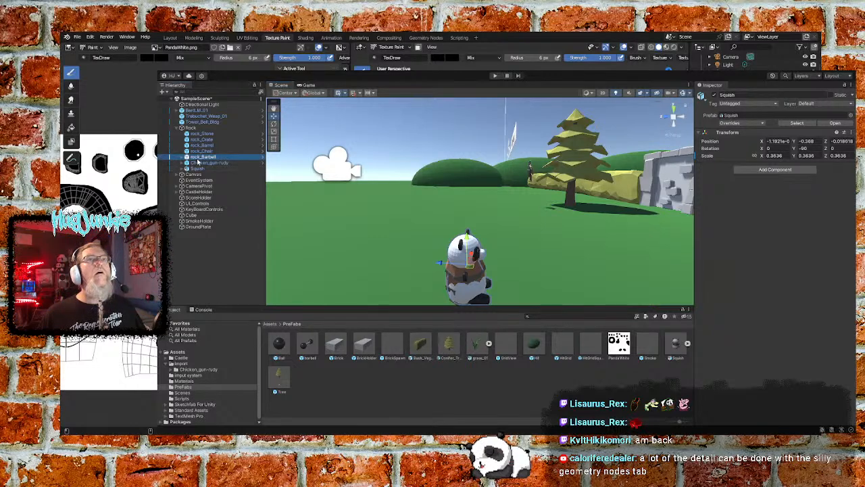
Step: Compare the properties of rock_Barbell and rock_Chair with those of Squish
{"action": "left_click", "coordinate": [201, 157]}
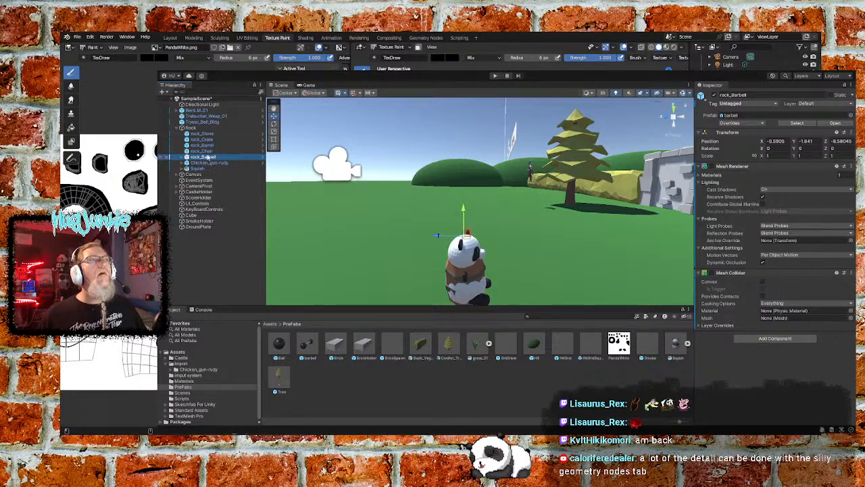
{"action": "left_click", "coordinate": [206, 152]}
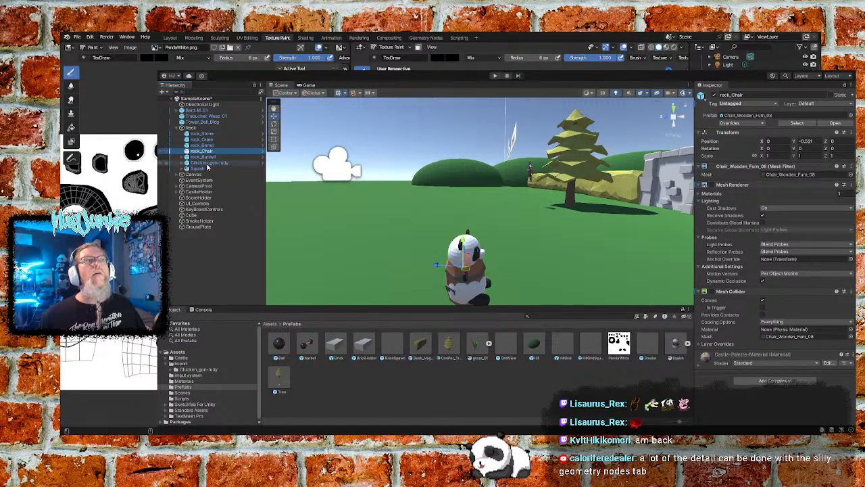
{"action": "left_click", "coordinate": [203, 169]}
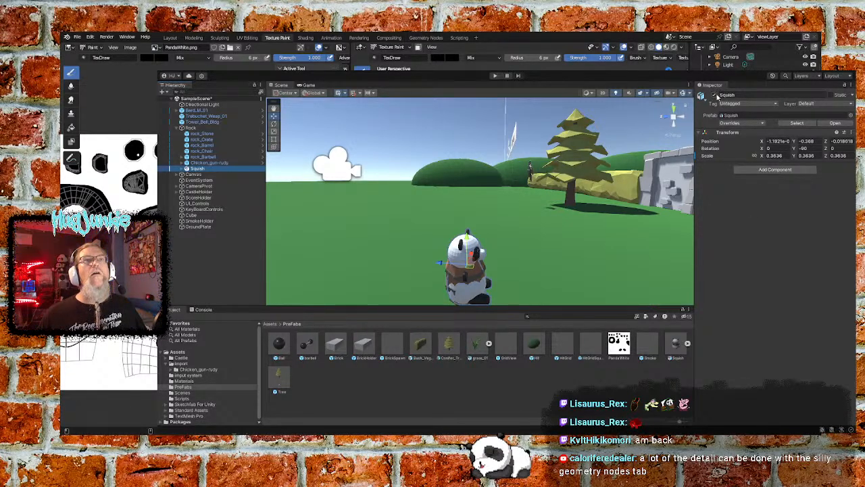
Step: Toggle Squish's active state several times against the barrel, leaving it inactive
{"action": "left_click", "coordinate": [715, 96]}
{"action": "left_click", "coordinate": [716, 96]}
{"action": "left_click", "coordinate": [715, 96]}
{"action": "left_click", "coordinate": [715, 96]}
{"action": "left_click", "coordinate": [715, 96]}
{"action": "left_click", "coordinate": [716, 95]}
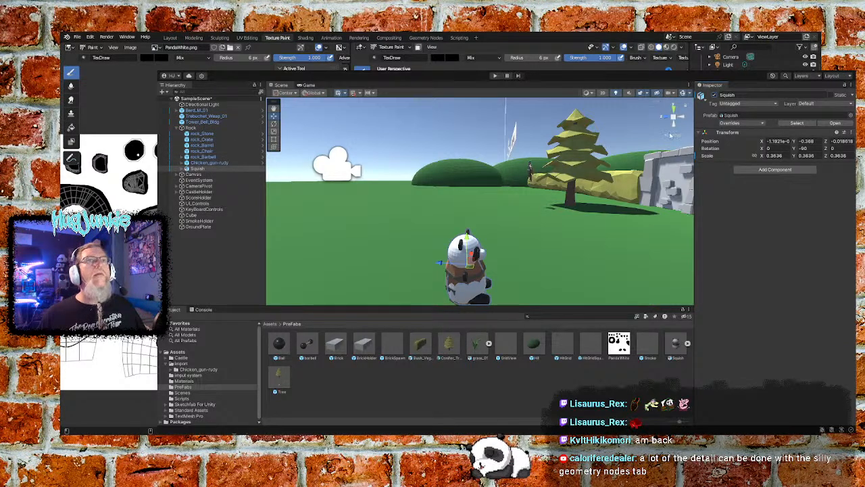
{"action": "left_click", "coordinate": [715, 96]}
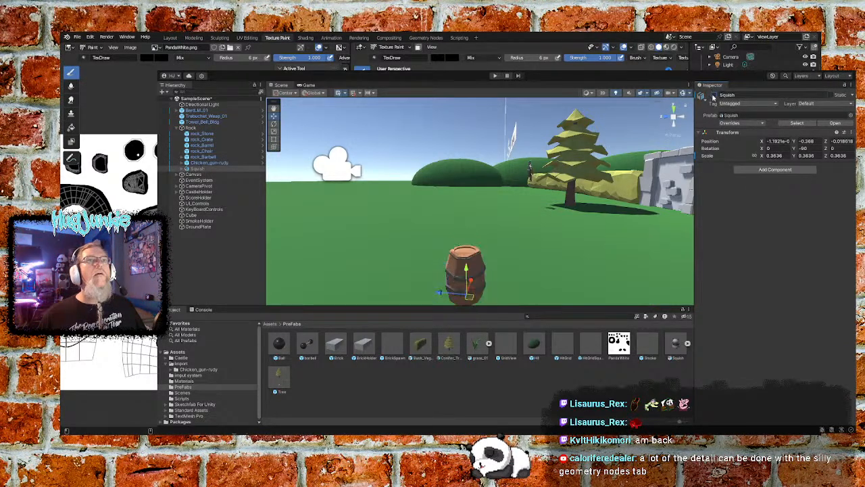
Step: Check the active states of rock_Chair and rock_Barrel, switching the barrel off and back on
{"action": "left_click", "coordinate": [214, 152]}
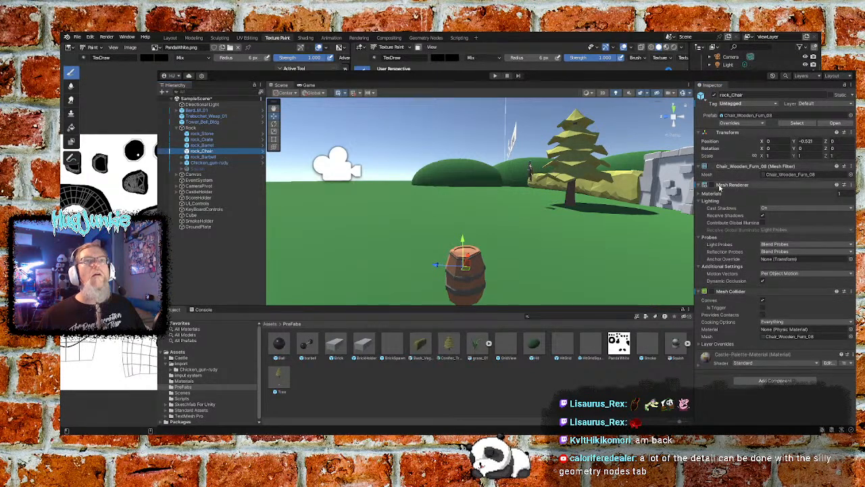
{"action": "left_click", "coordinate": [715, 96]}
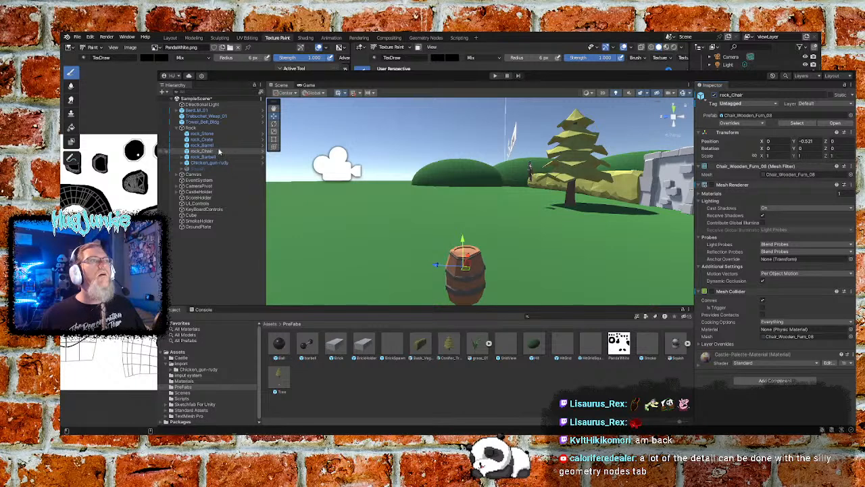
{"action": "left_click", "coordinate": [257, 146]}
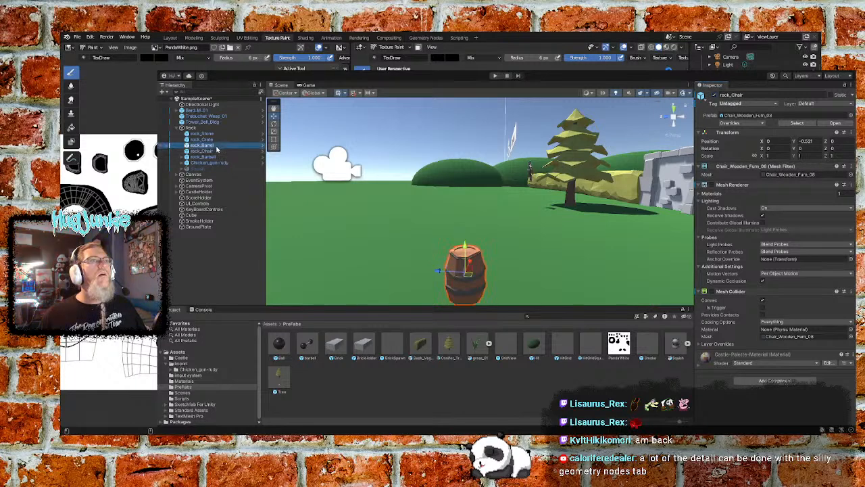
{"action": "left_click", "coordinate": [715, 96]}
{"action": "left_click", "coordinate": [716, 96]}
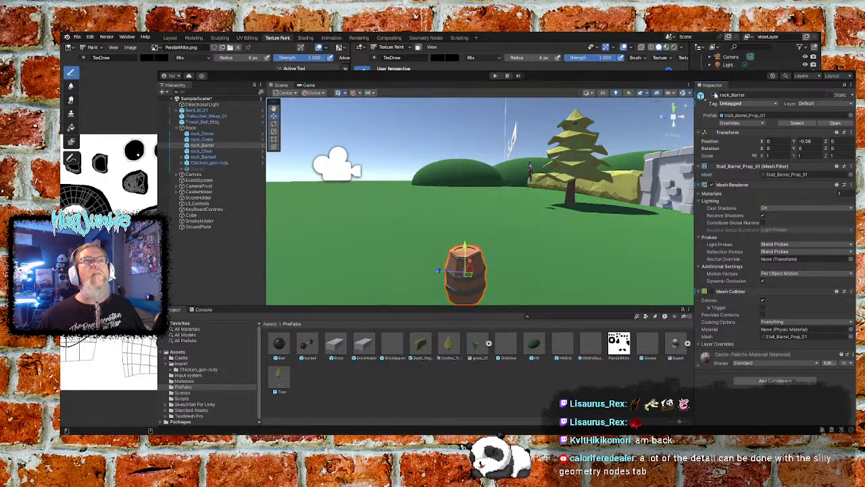
{"action": "left_click", "coordinate": [716, 96]}
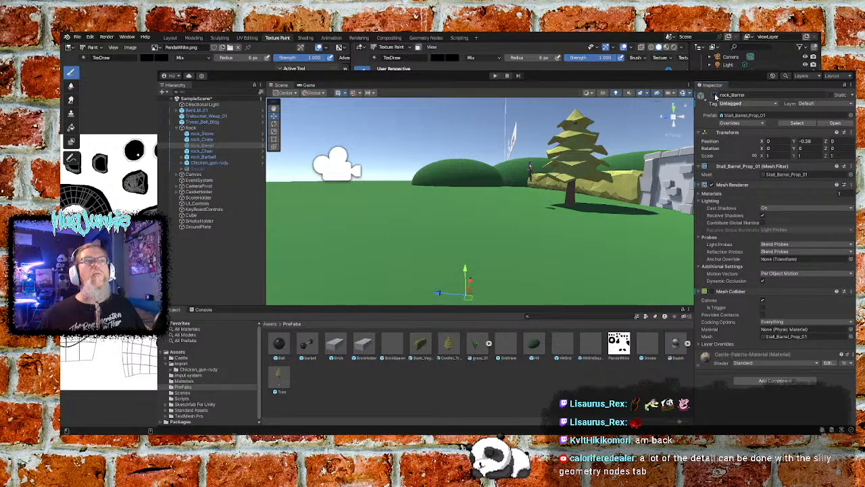
{"action": "left_click", "coordinate": [715, 96]}
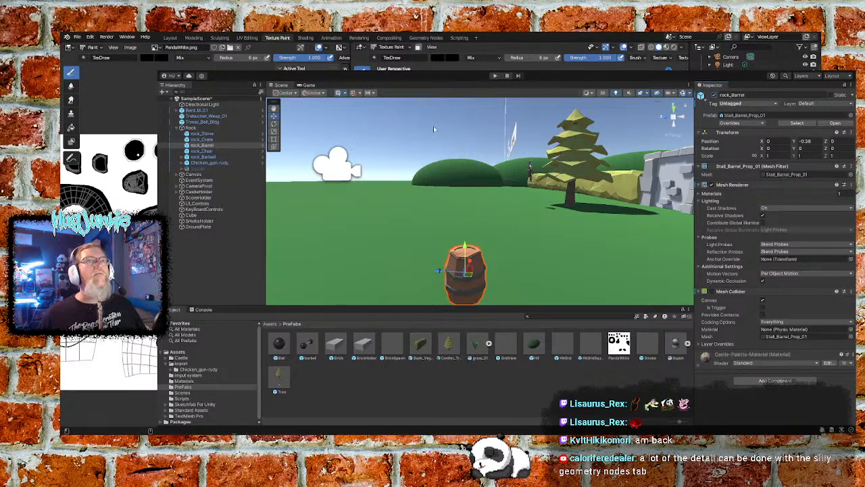
Step: Reactivate Squish and deactivate Chicken_gun-rudy under Rock
{"action": "left_click", "coordinate": [219, 168]}
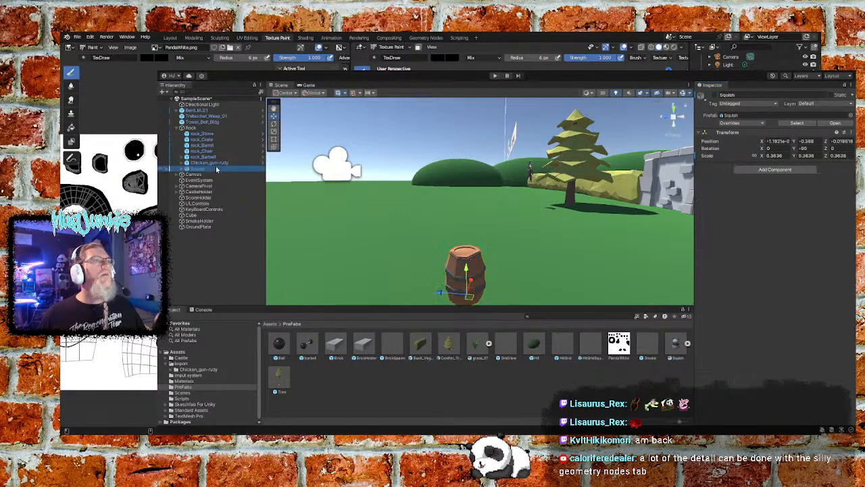
{"action": "left_click", "coordinate": [714, 96]}
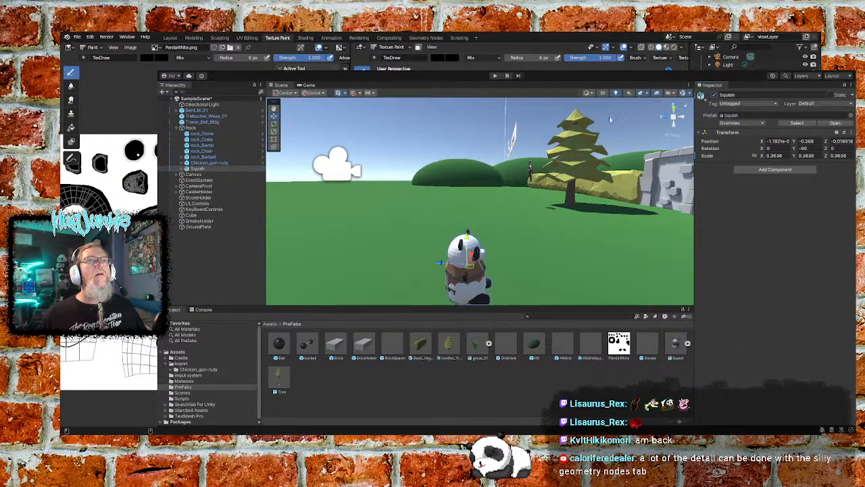
{"action": "left_click", "coordinate": [218, 164]}
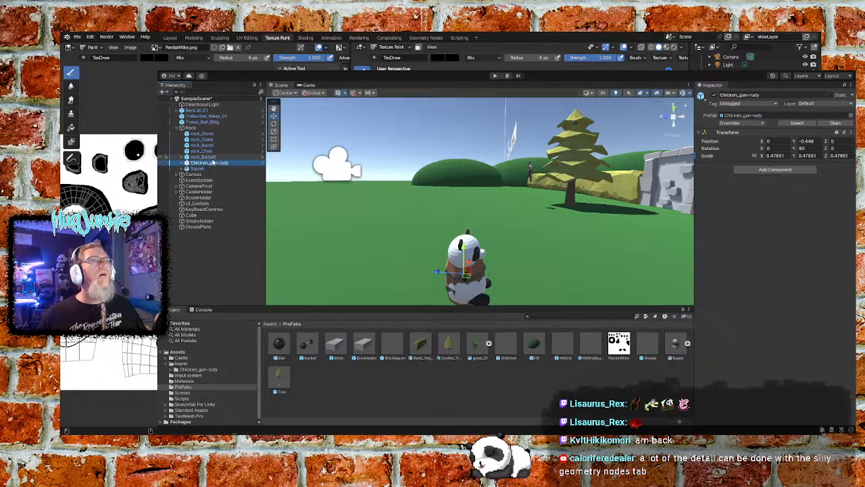
{"action": "left_click", "coordinate": [716, 96]}
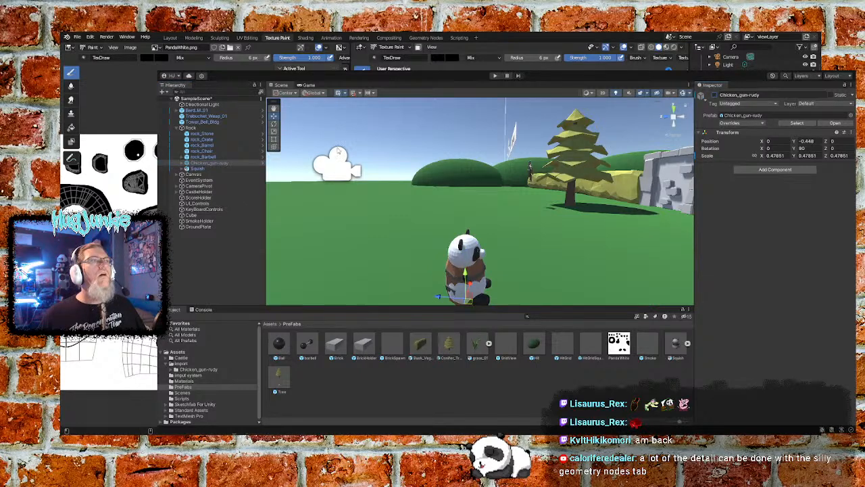
Step: Deactivate rock_Barbell, rock_Chair, rock_Barrel, rock_Crate and rock_Stone under Rock so that only Squish stays active
{"action": "left_click", "coordinate": [262, 156]}
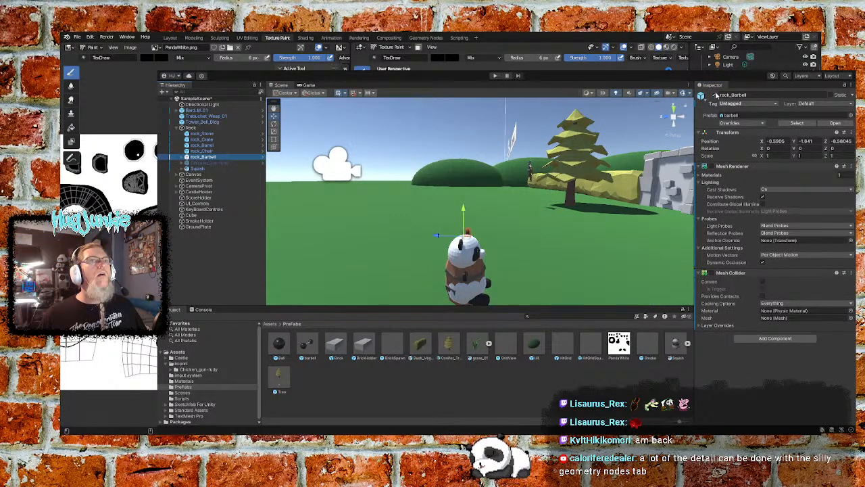
{"action": "left_click", "coordinate": [715, 96]}
{"action": "left_click", "coordinate": [254, 151]}
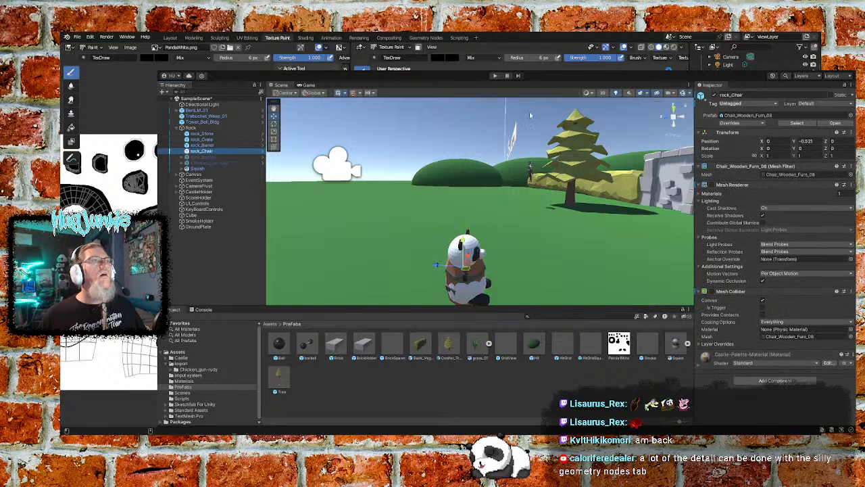
{"action": "left_click", "coordinate": [716, 96]}
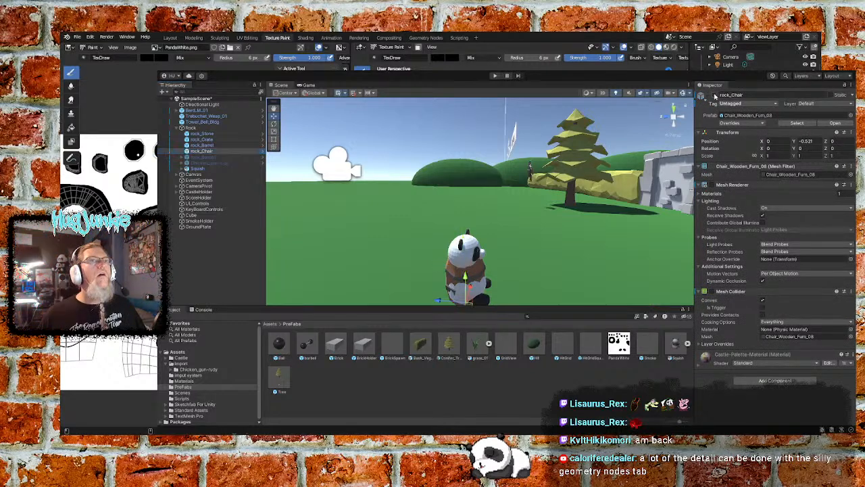
{"action": "left_click", "coordinate": [239, 145]}
{"action": "left_click", "coordinate": [716, 96]}
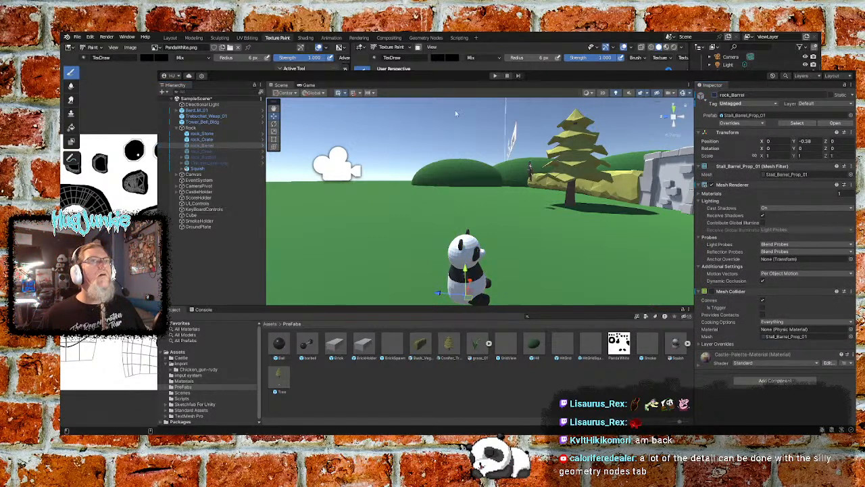
{"action": "left_click", "coordinate": [214, 140]}
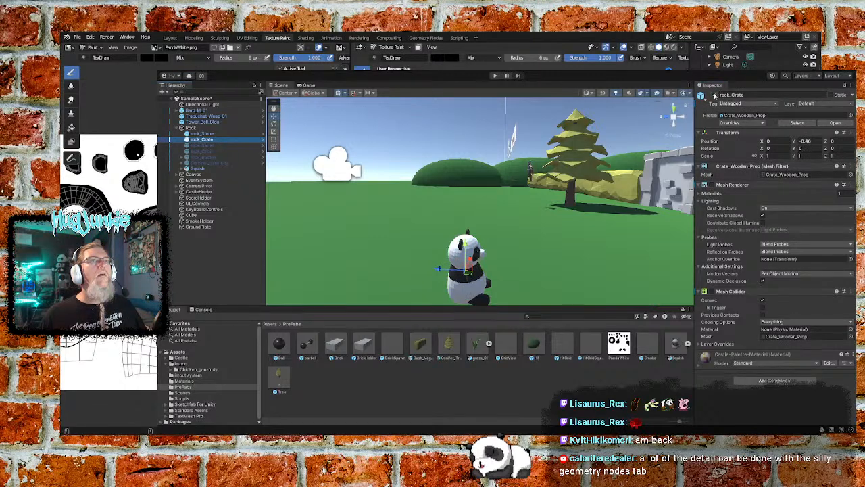
{"action": "left_click", "coordinate": [715, 95]}
{"action": "left_click", "coordinate": [203, 134]}
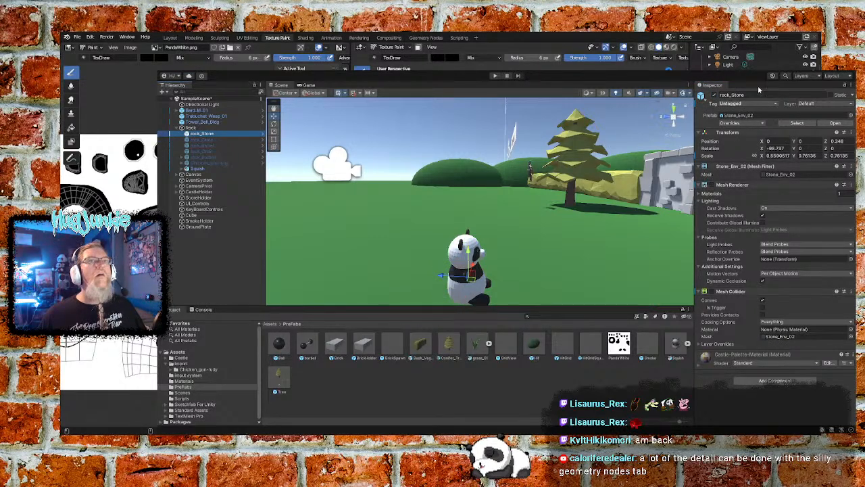
{"action": "left_click", "coordinate": [714, 95]}
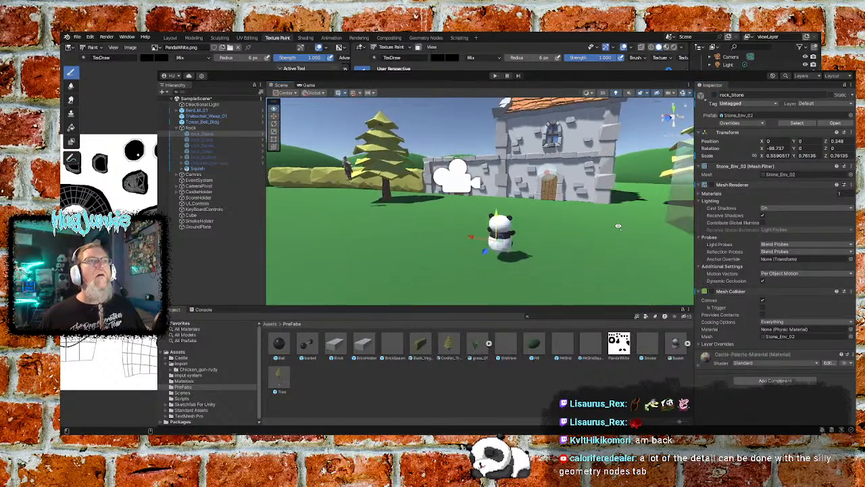
{"action": "left_click", "coordinate": [224, 265]}
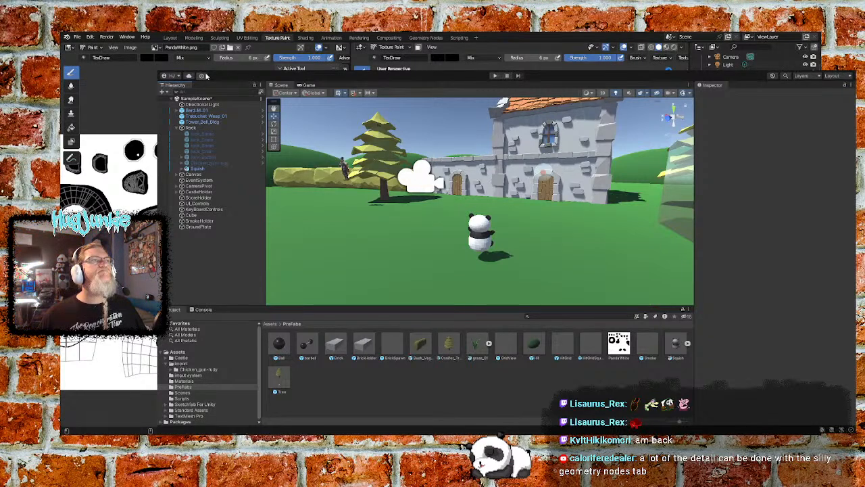
Step: Run the game in Play mode and launch Squish at the castle's main building from two different aims
{"action": "left_click", "coordinate": [495, 76]}
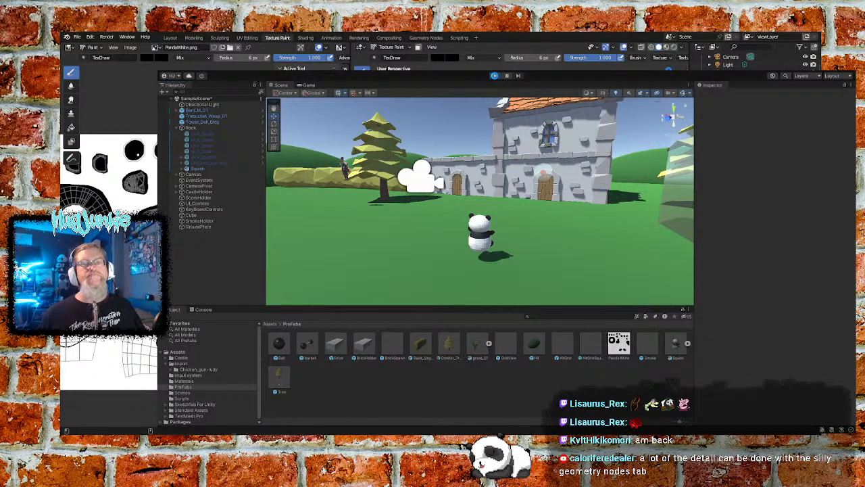
{"action": "left_click", "coordinate": [494, 75]}
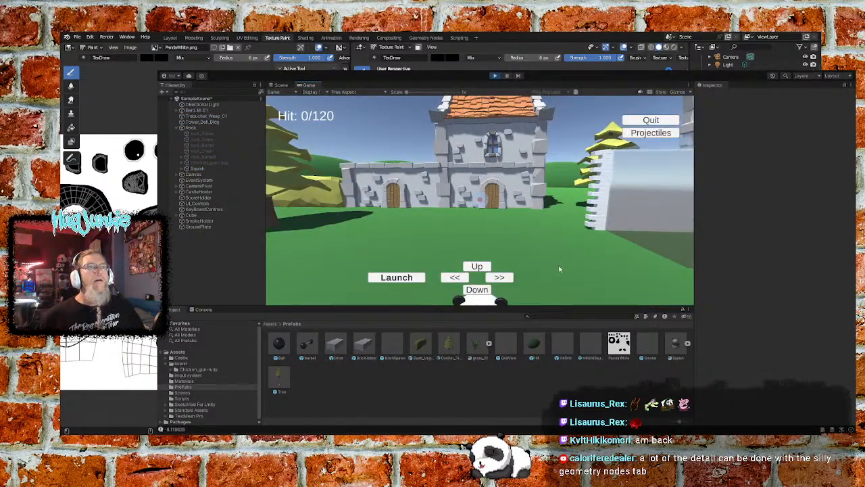
{"action": "key", "text": "Left"}
{"action": "key", "text": "Up"}
{"action": "key", "text": "space"}
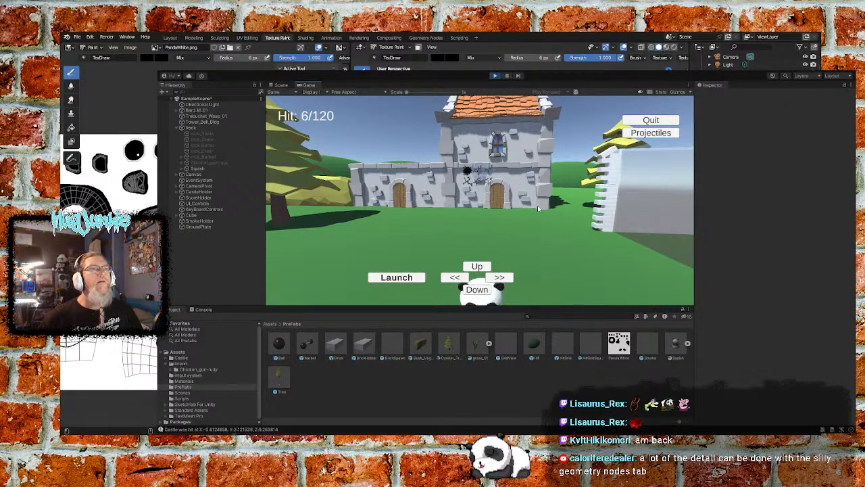
{"action": "key", "text": "Right"}
{"action": "key", "text": "Right"}
{"action": "key", "text": "space"}
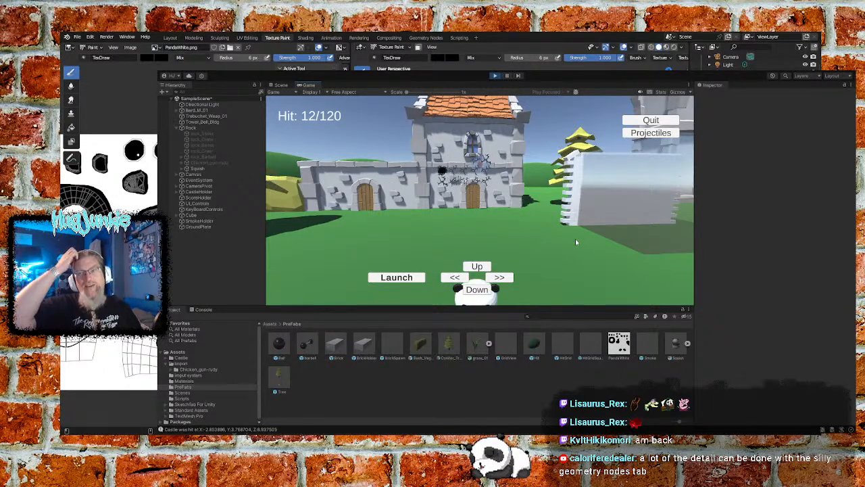
Step: Test more Squish launches across the castle front, varying the aim between the side wing, windows and door
{"action": "key", "text": "Left"}
{"action": "key", "text": "space"}
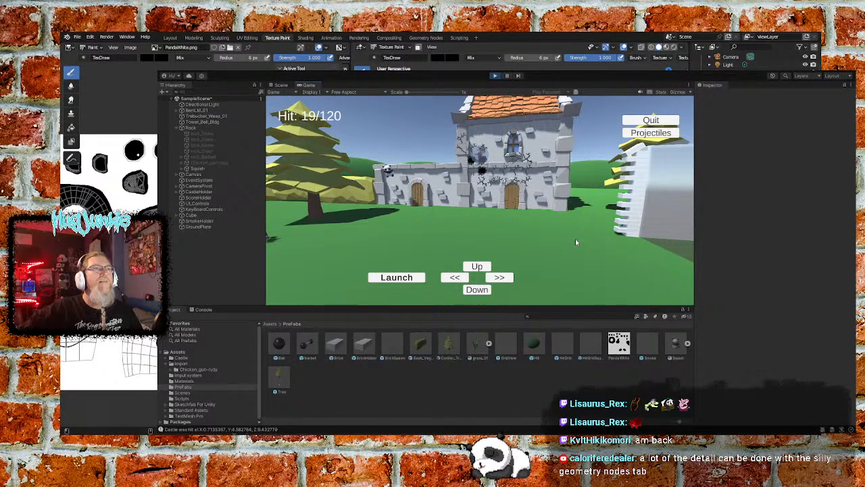
{"action": "key", "text": "Left"}
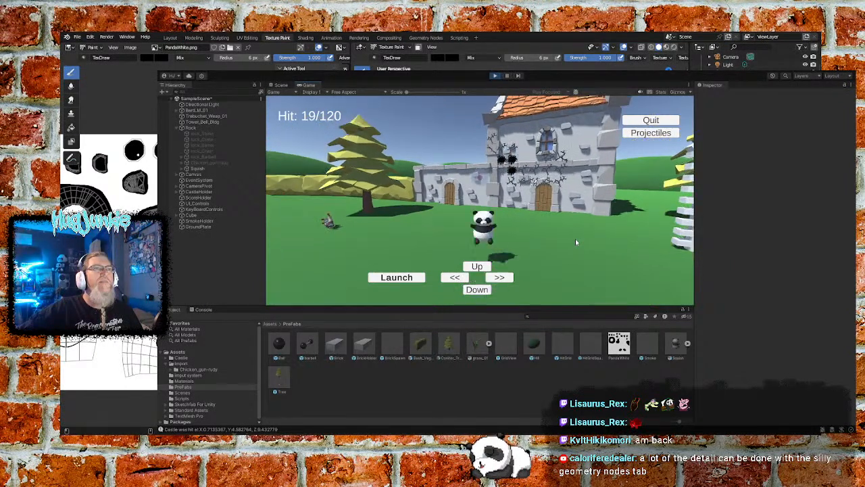
{"action": "key", "text": "space"}
{"action": "key", "text": "Right"}
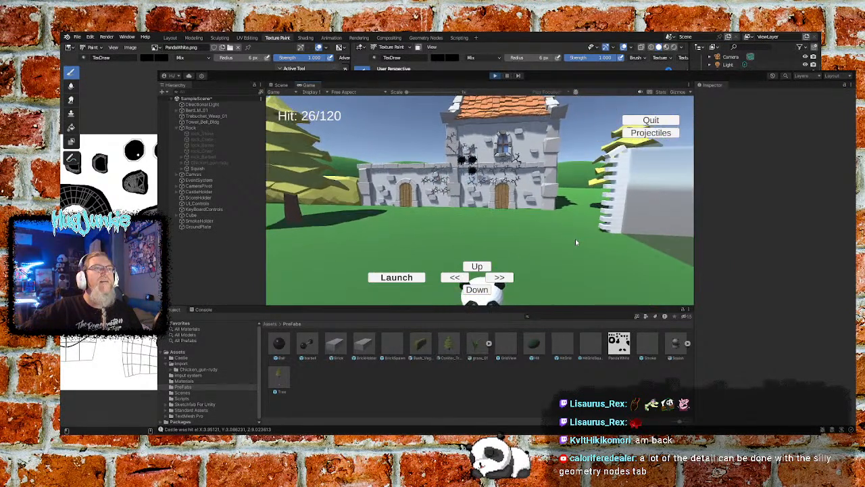
{"action": "key", "text": "Right"}
{"action": "key", "text": "space"}
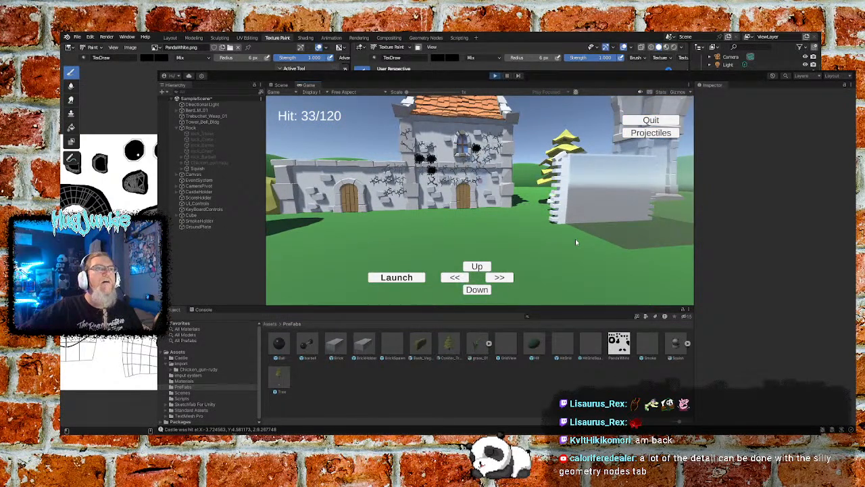
{"action": "key", "text": "Right"}
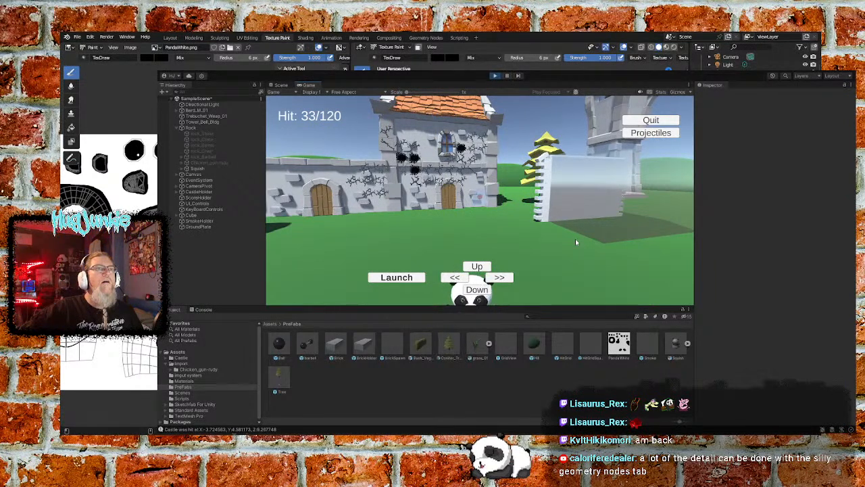
{"action": "key", "text": "Left"}
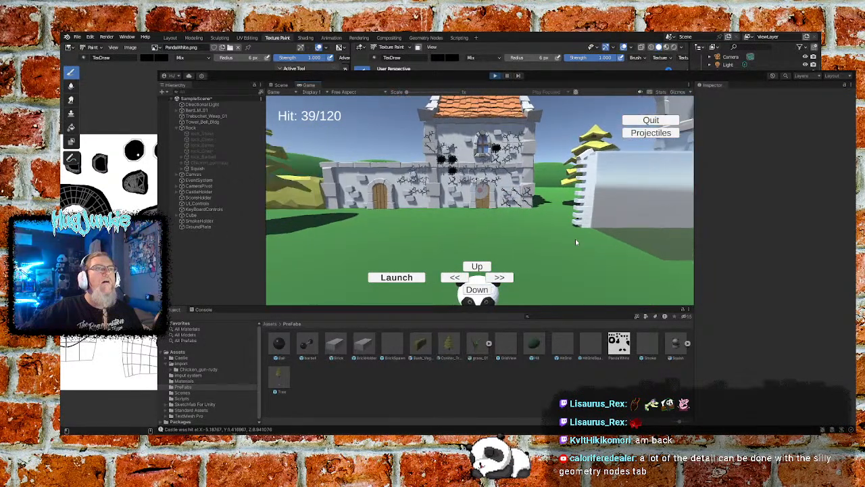
{"action": "key", "text": "Left"}
{"action": "key", "text": "space"}
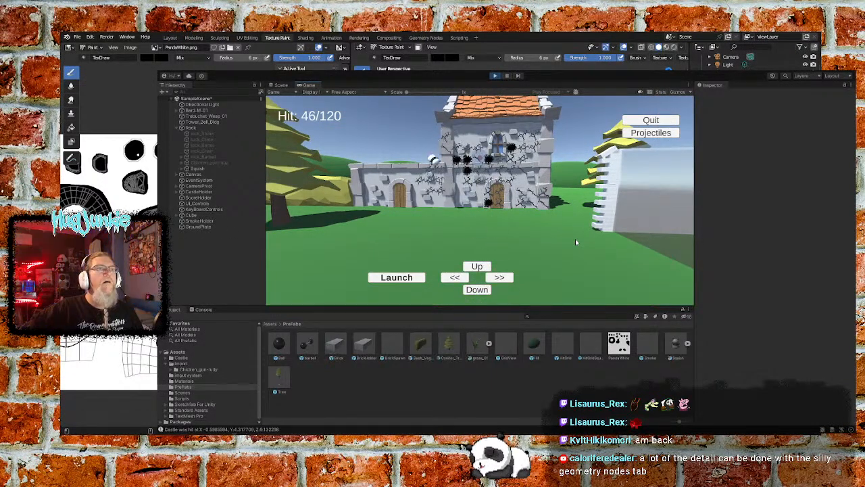
{"action": "key", "text": "space"}
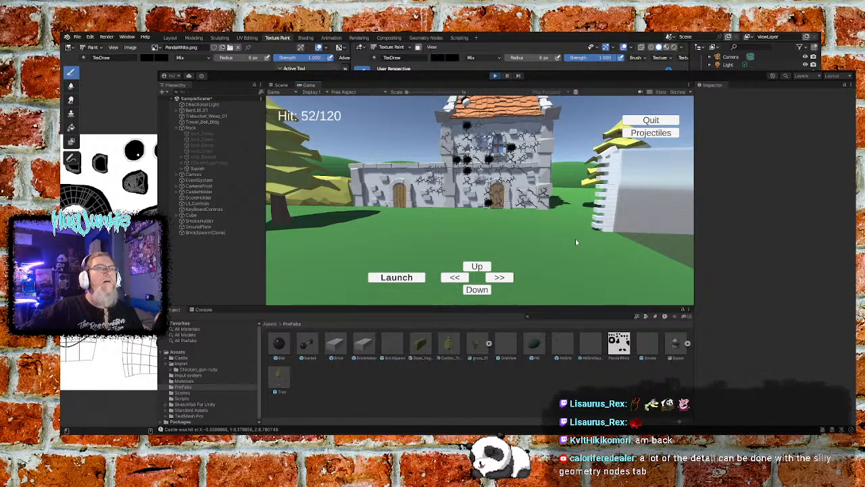
Step: Turn the aim towards the castle's lower wing near the tree and fire several Squish shots at it
{"action": "key", "text": "Left"}
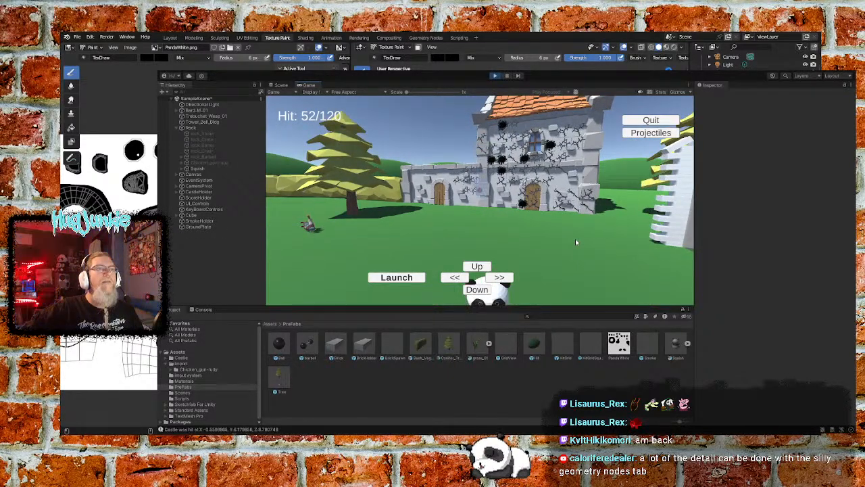
{"action": "key", "text": "Right"}
{"action": "key", "text": "space"}
{"action": "key", "text": "Left"}
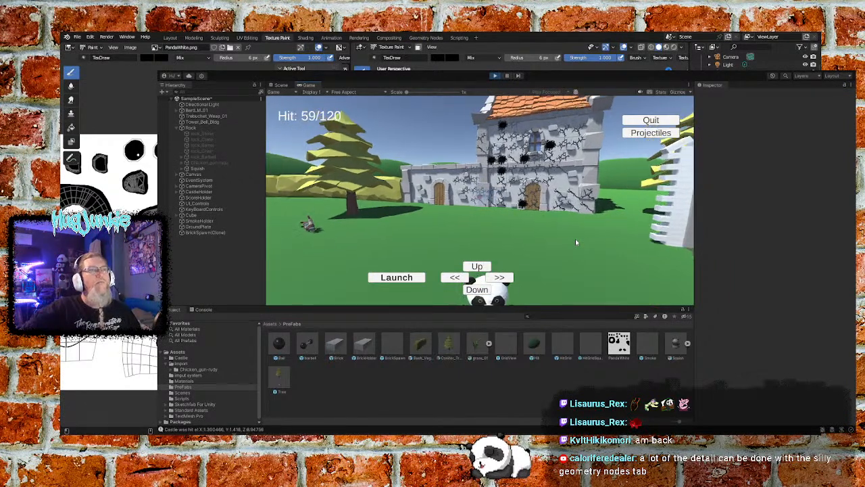
{"action": "key", "text": "space"}
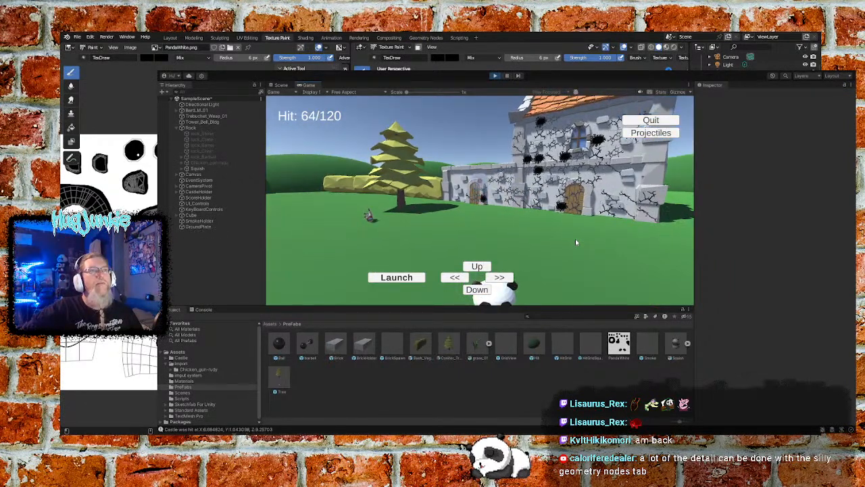
{"action": "key", "text": "space"}
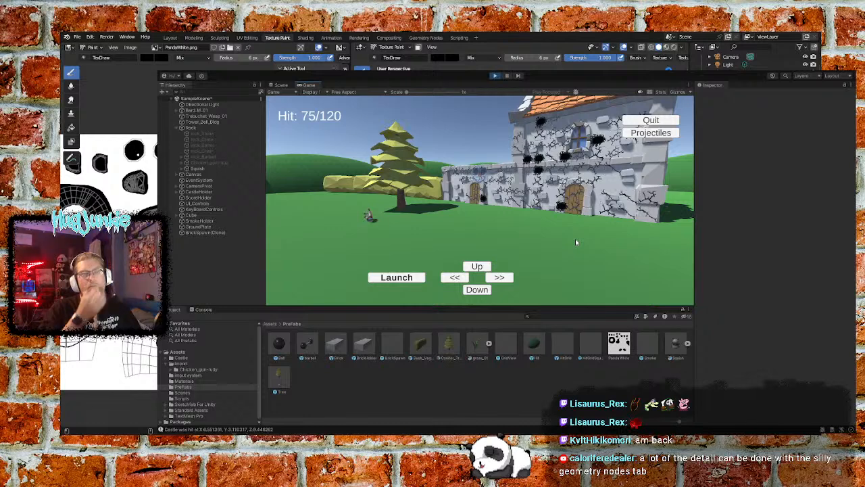
{"action": "key", "text": "Left"}
{"action": "key", "text": "space"}
{"action": "key", "text": "Right"}
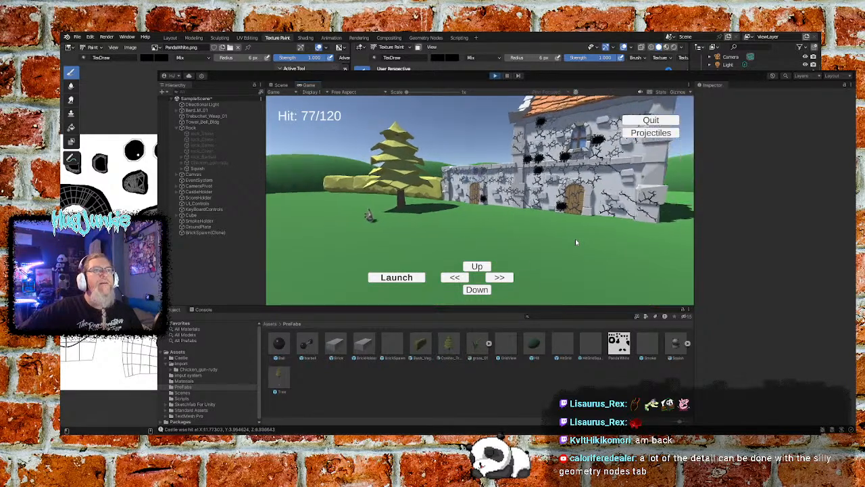
Step: Swing the aim over to the freestanding brick wall by the tower and launch Squish to knock it down
{"action": "key", "text": "Right"}
{"action": "key", "text": "Right"}
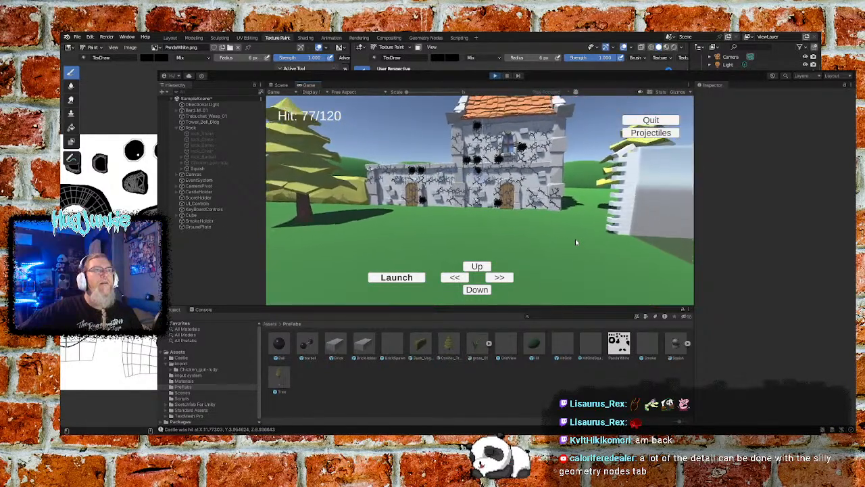
{"action": "key", "text": "Right"}
{"action": "key", "text": "space"}
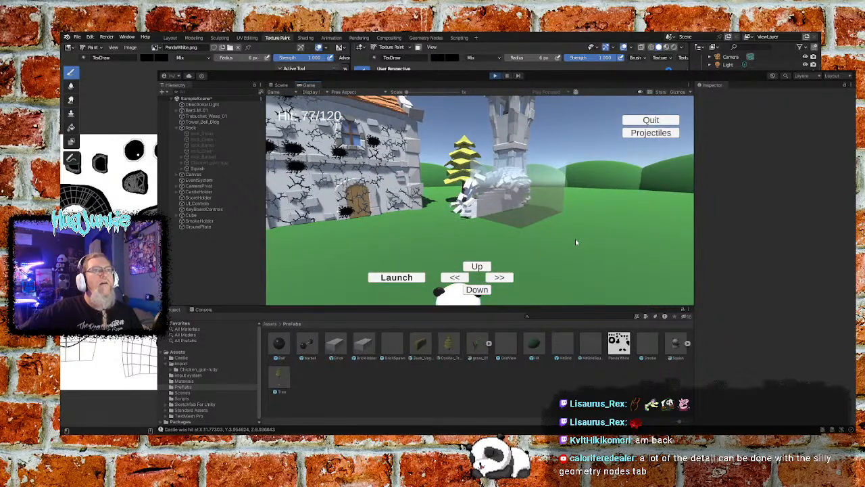
{"action": "key", "text": "Right"}
{"action": "key", "text": "space"}
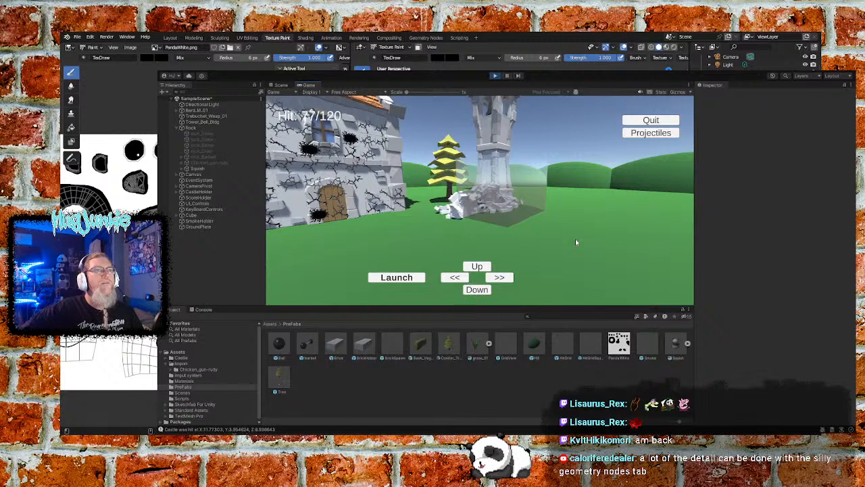
{"action": "key", "text": "Left"}
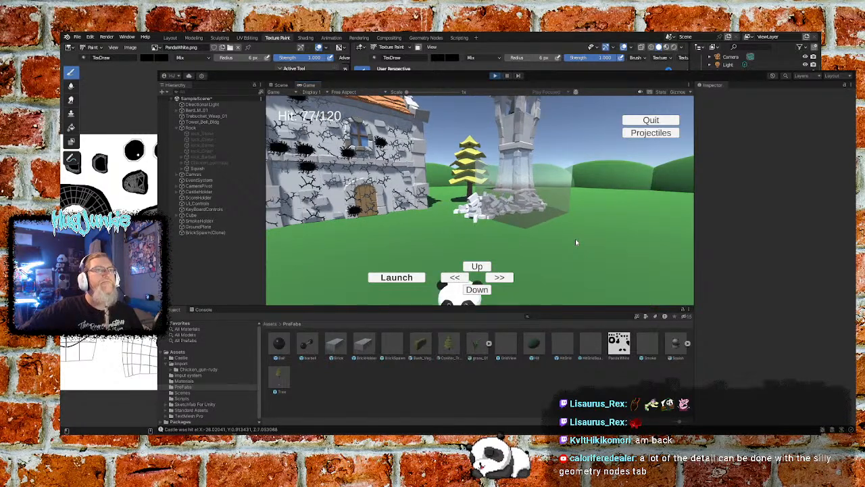
{"action": "key", "text": "Left"}
{"action": "key", "text": "space"}
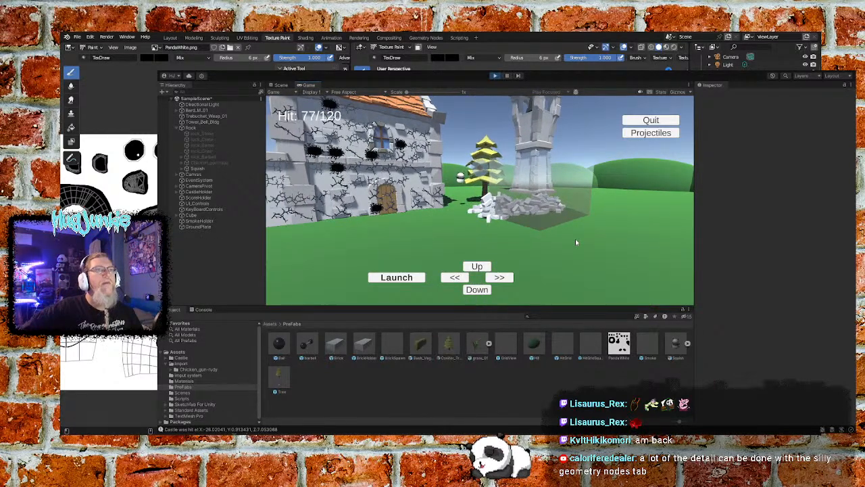
{"action": "key", "text": "space"}
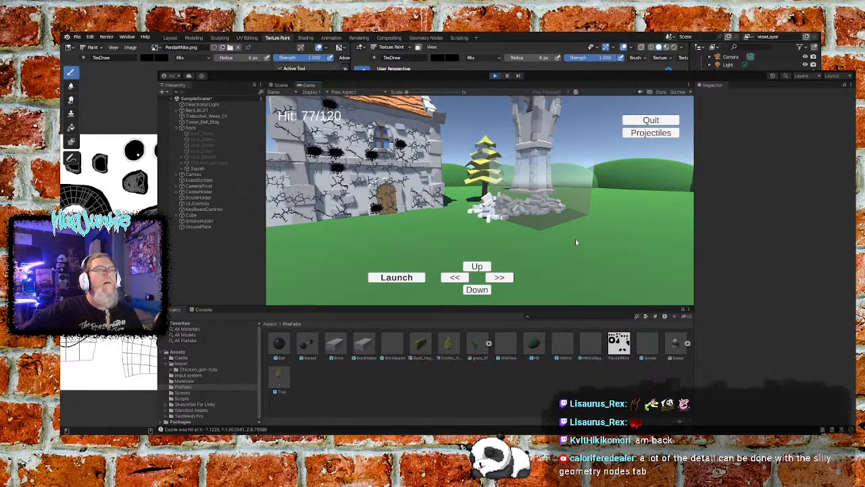
Step: Swing the aim from the collapsed brick wall back to the castle's main building and launch Squish at it
{"action": "key", "text": "Left"}
{"action": "key", "text": "space"}
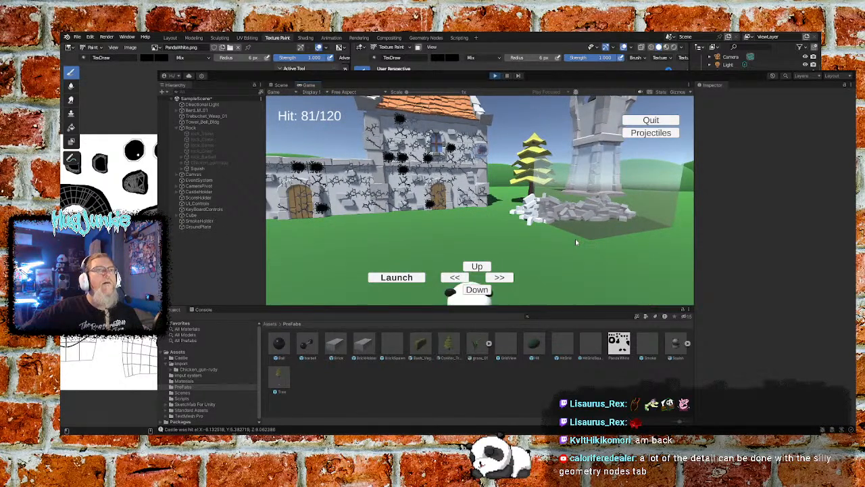
{"action": "key", "text": "Left"}
{"action": "key", "text": "space"}
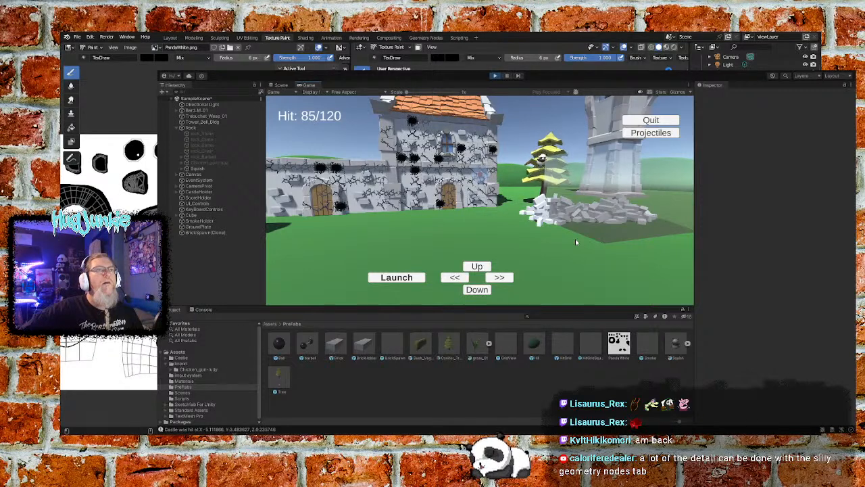
{"action": "key", "text": "Right"}
{"action": "key", "text": "Right"}
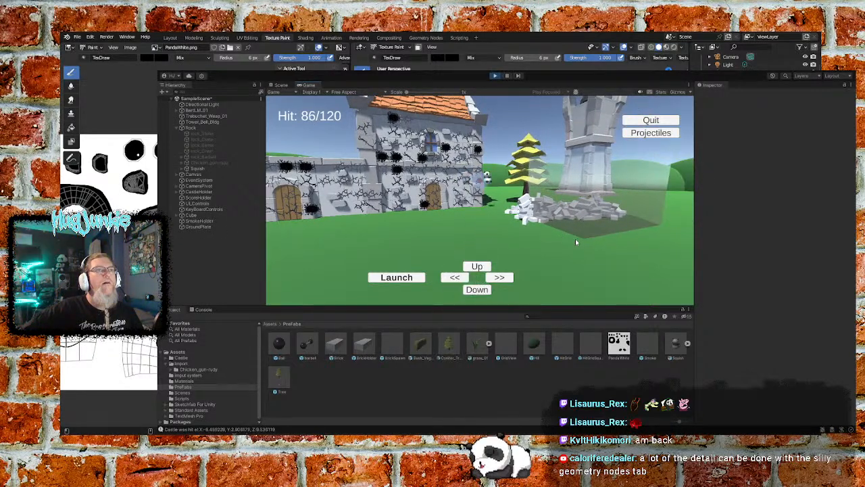
Step: Sweep the aim across the castle's main building towards its lower wing, launching Squish from successive angles
{"action": "key", "text": "Left"}
{"action": "key", "text": "Left"}
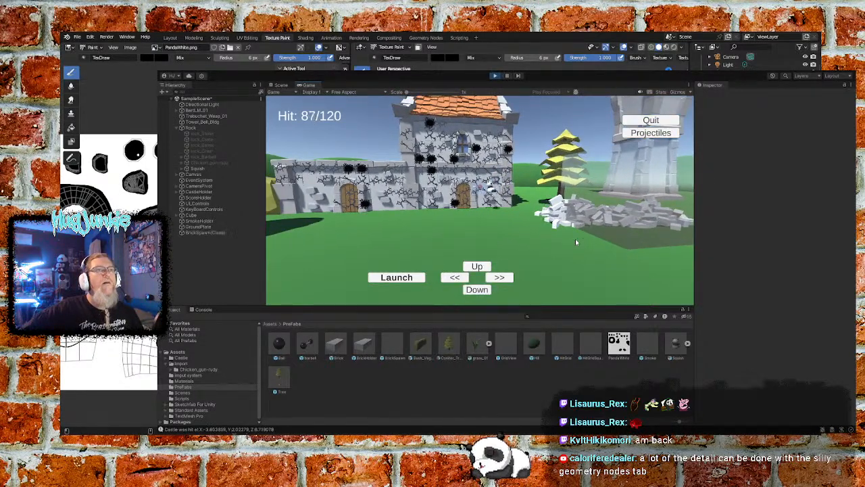
{"action": "key", "text": "Left"}
{"action": "key", "text": "space"}
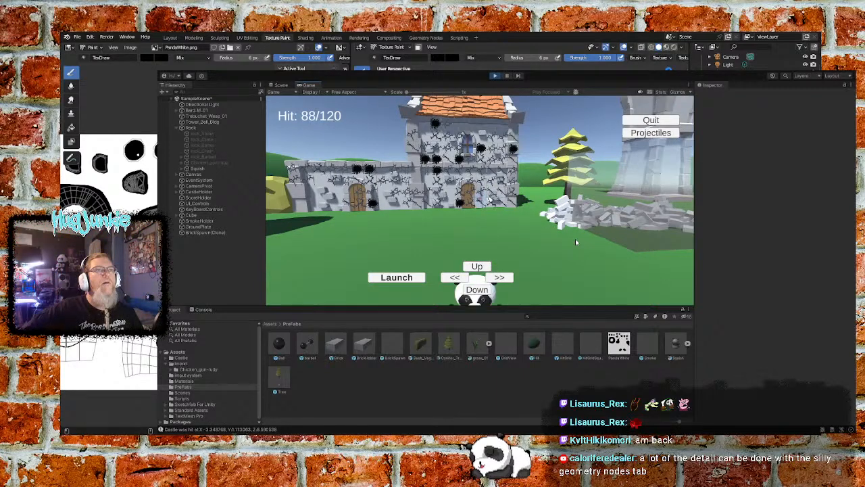
{"action": "key", "text": "Left"}
{"action": "key", "text": "space"}
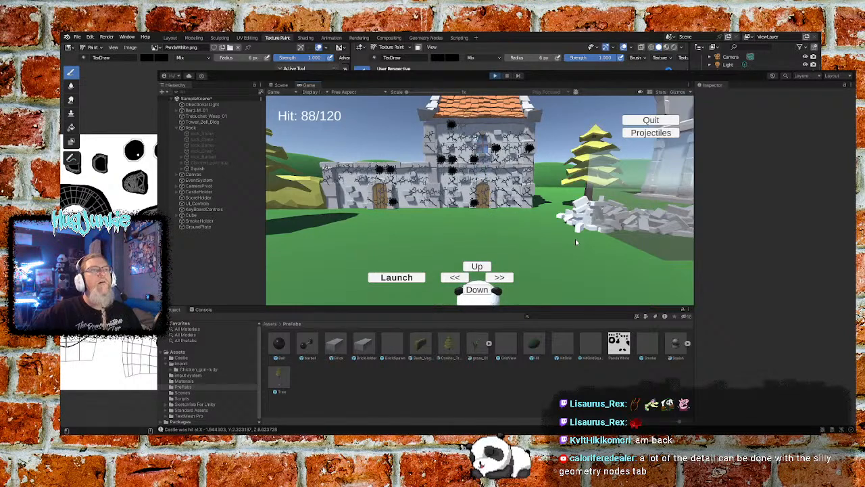
{"action": "key", "text": "space"}
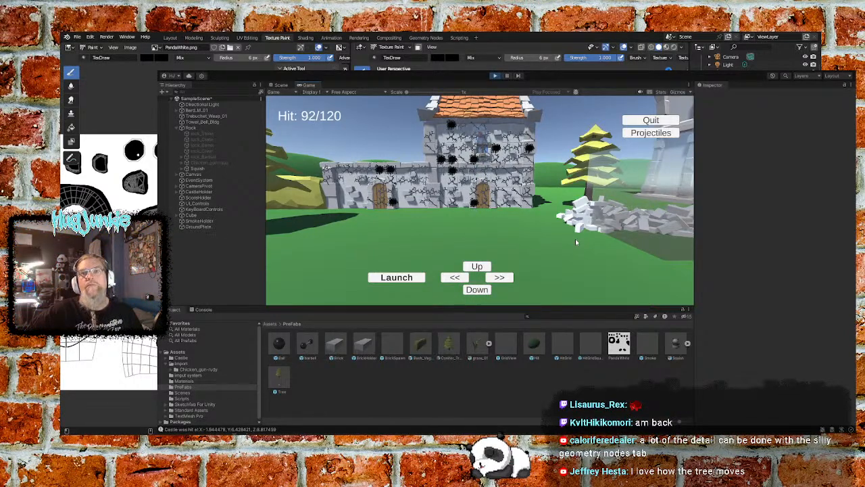
Step: Turn the aim towards the tree beside the tower and launch Squish around the castle's near corner
{"action": "key", "text": "Right"}
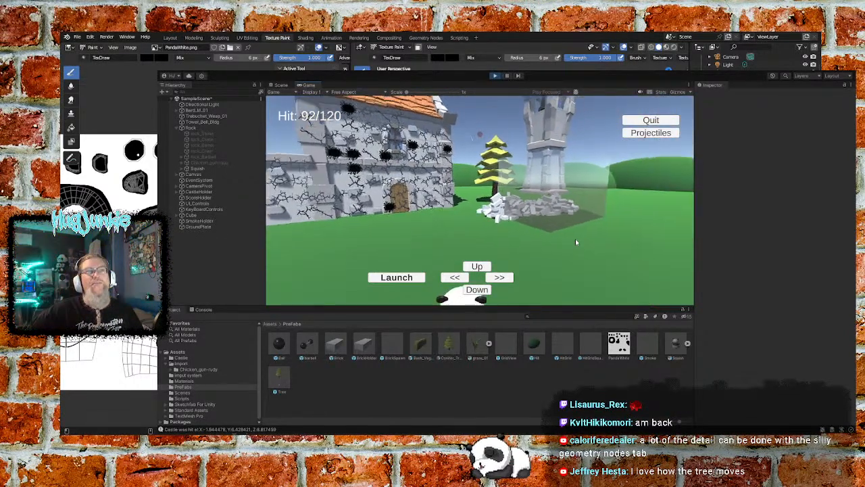
{"action": "key", "text": "space"}
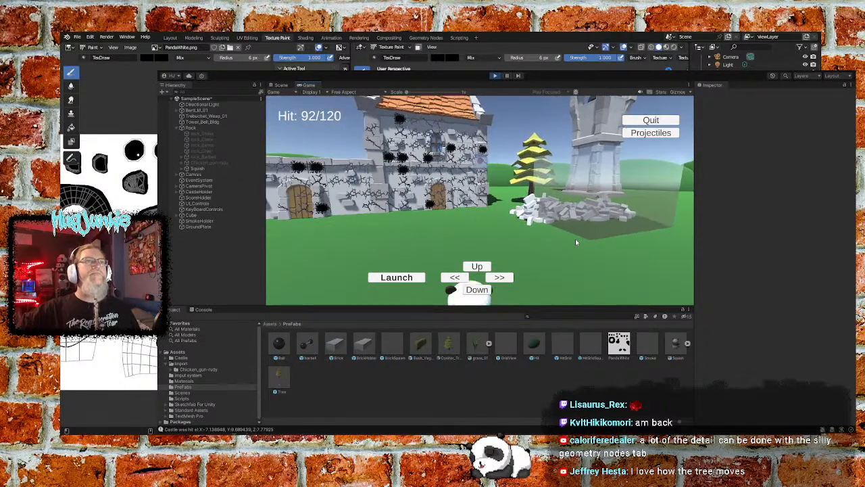
{"action": "key", "text": "space"}
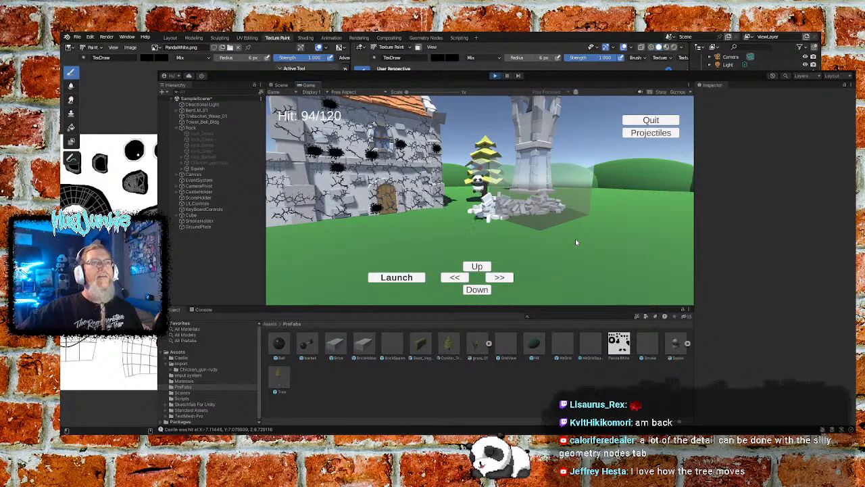
{"action": "key", "text": "Left"}
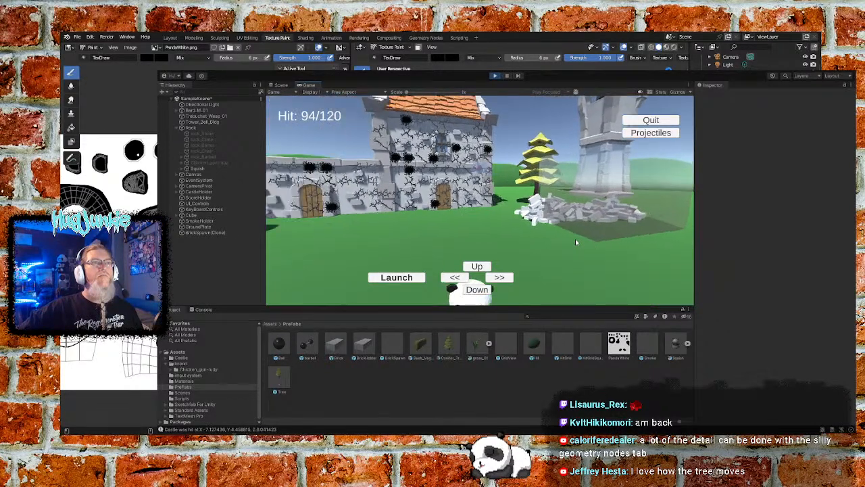
Step: Turn the aim across the castle's lower wing to the large tree beyond it, launching Squish along the way
{"action": "key", "text": "Left"}
{"action": "key", "text": "space"}
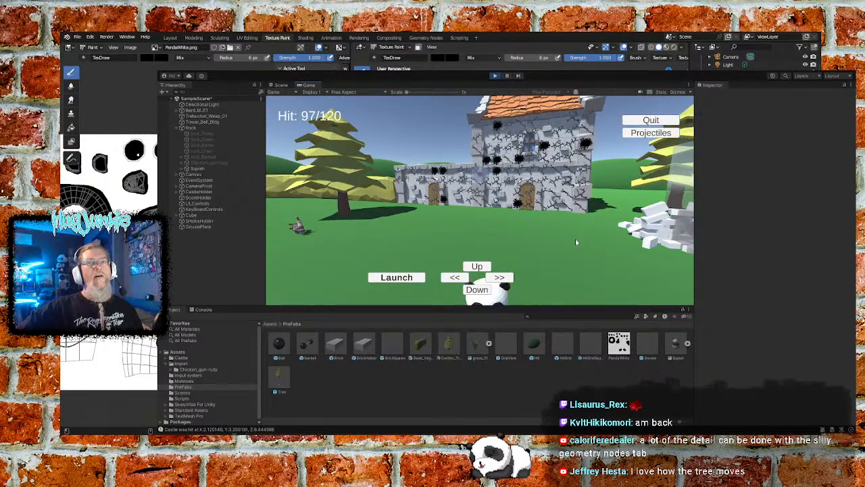
{"action": "key", "text": "space"}
{"action": "key", "text": "Left"}
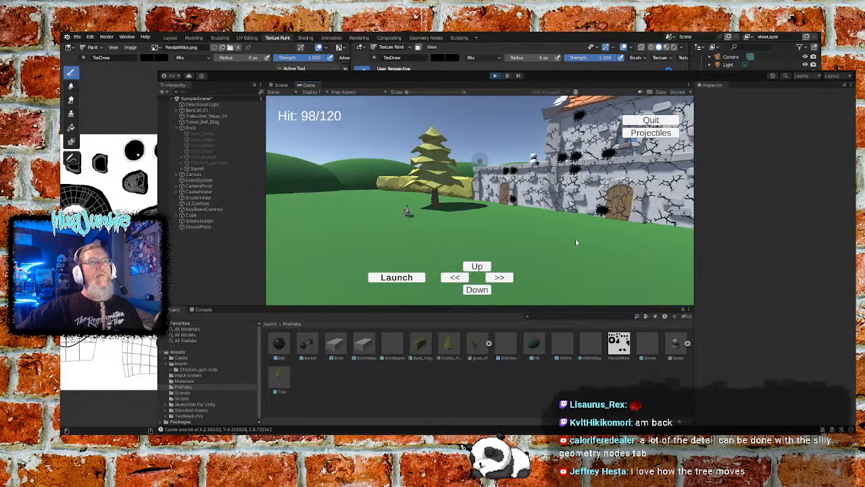
{"action": "key", "text": "space"}
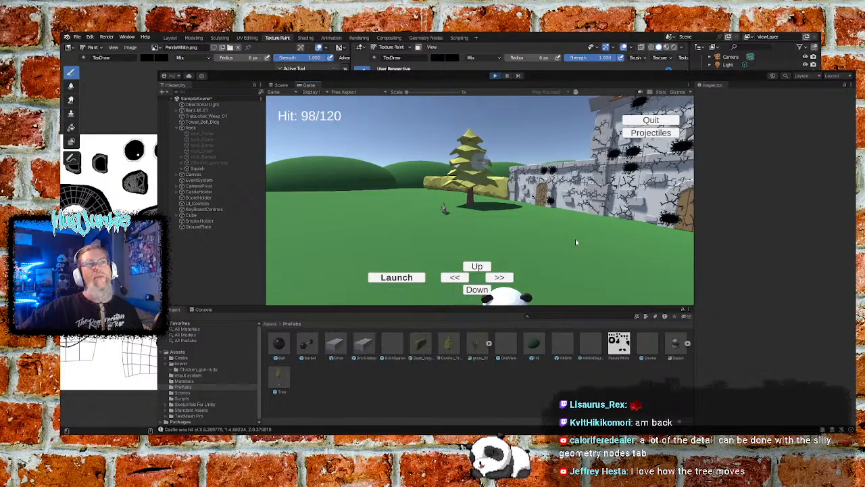
{"action": "key", "text": "space"}
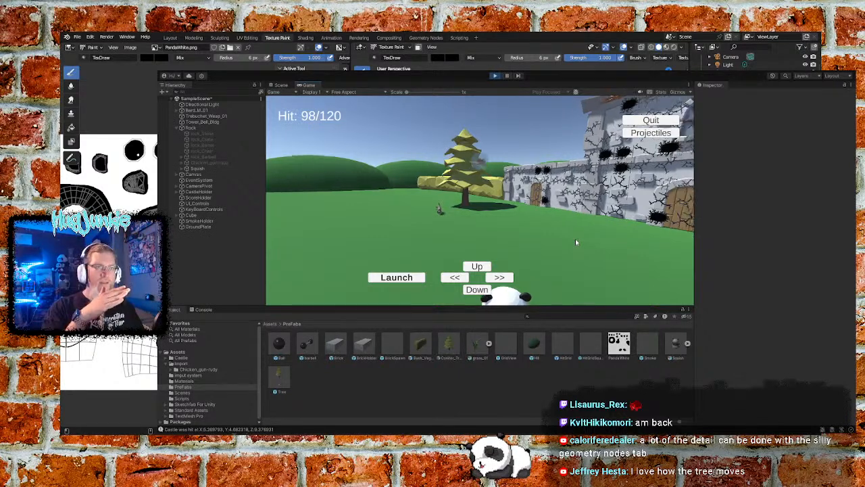
Step: Bring the aim back to the castle's main building and fire more Squish shots at its front
{"action": "key", "text": "space"}
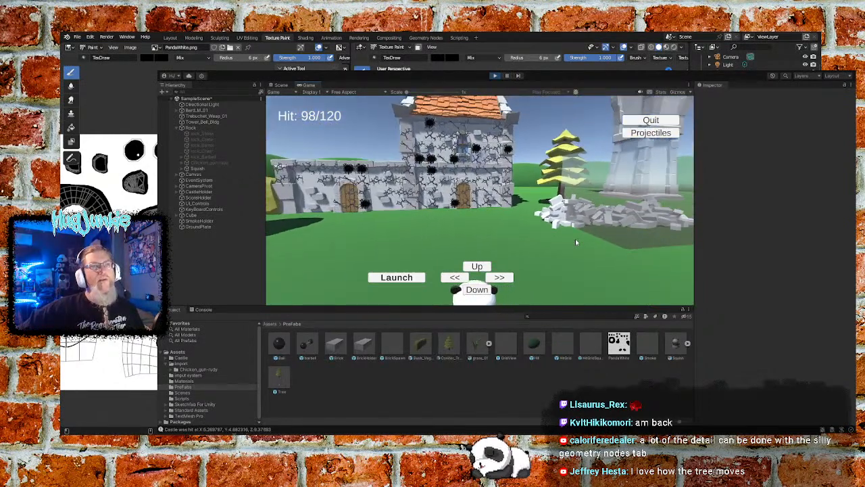
{"action": "key", "text": "space"}
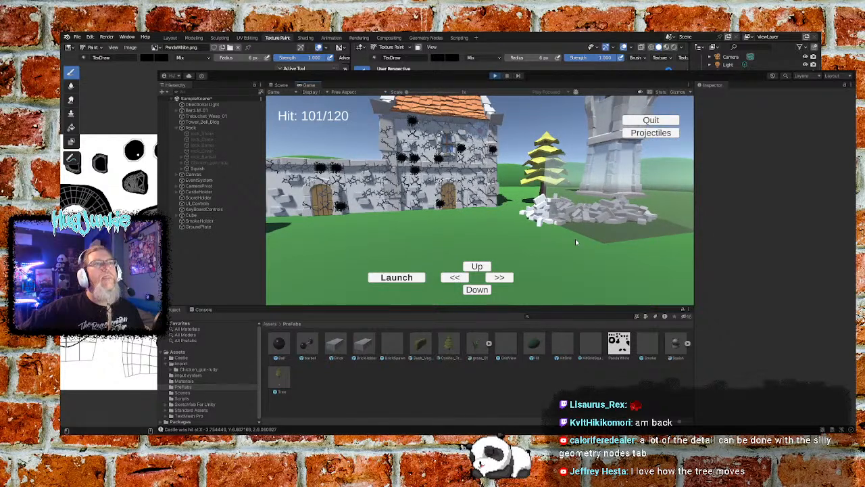
{"action": "key", "text": "space"}
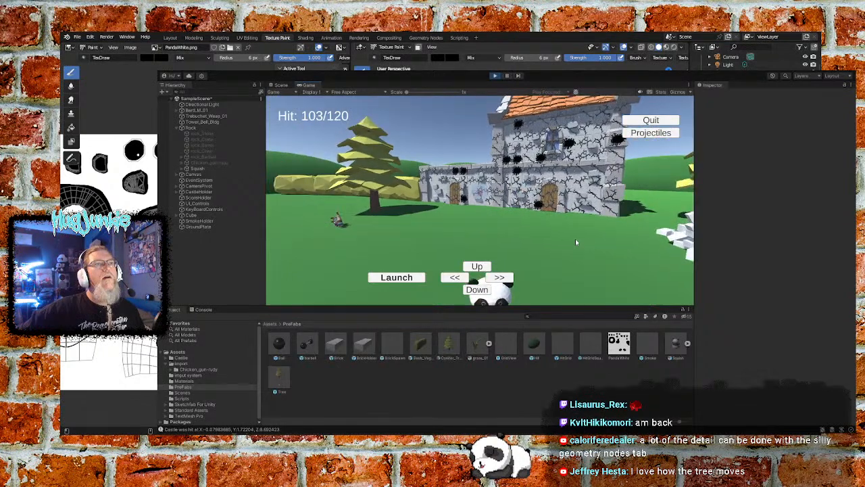
Step: Keep launching Squish at the castle's lower wing and main building to reach the 120-hit level target
{"action": "key", "text": "space"}
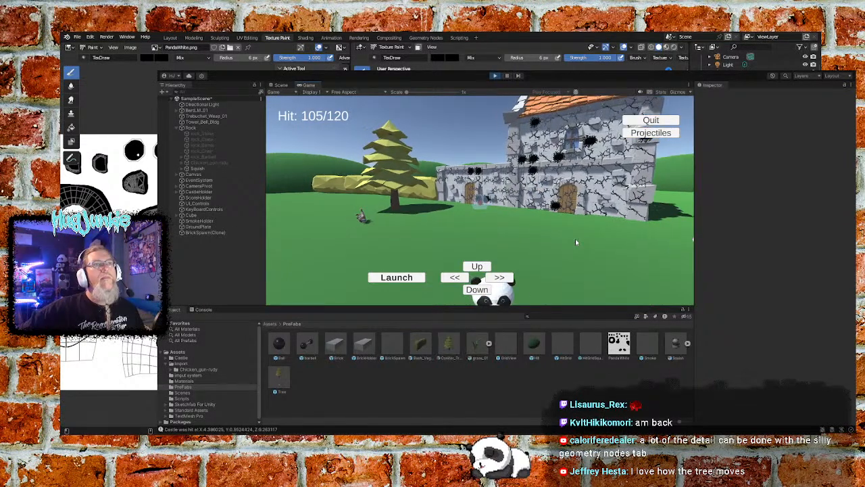
{"action": "key", "text": "space"}
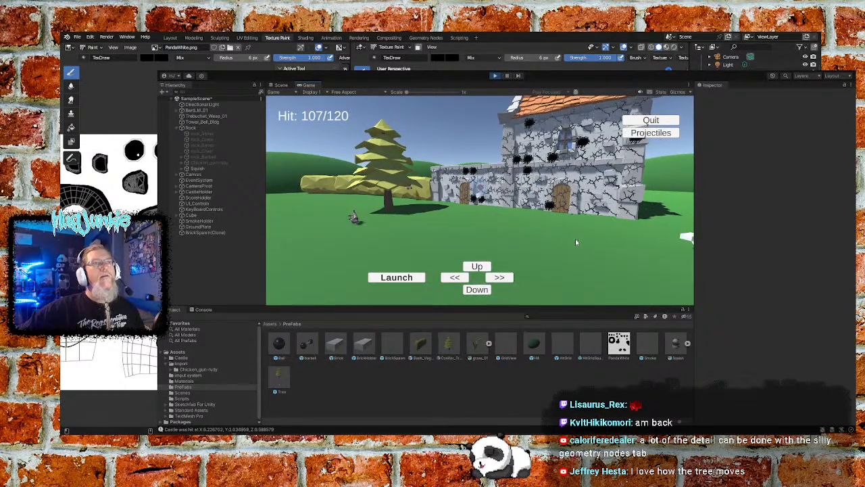
{"action": "key", "text": "space"}
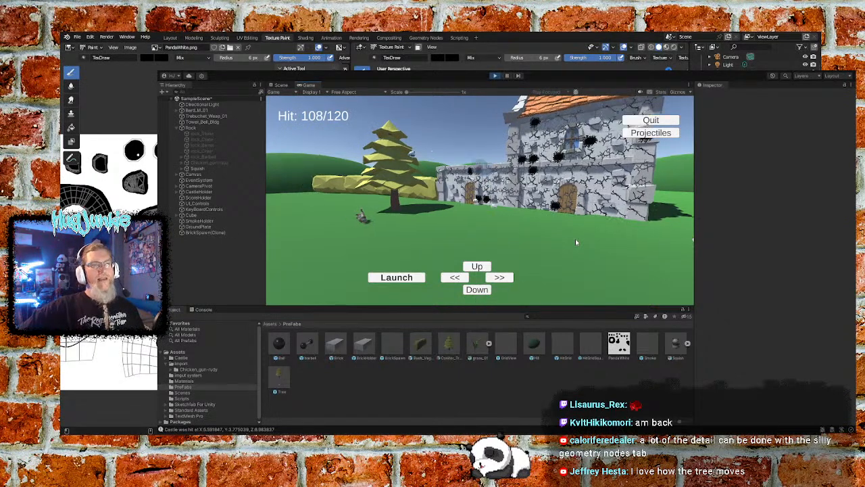
{"action": "key", "text": "space"}
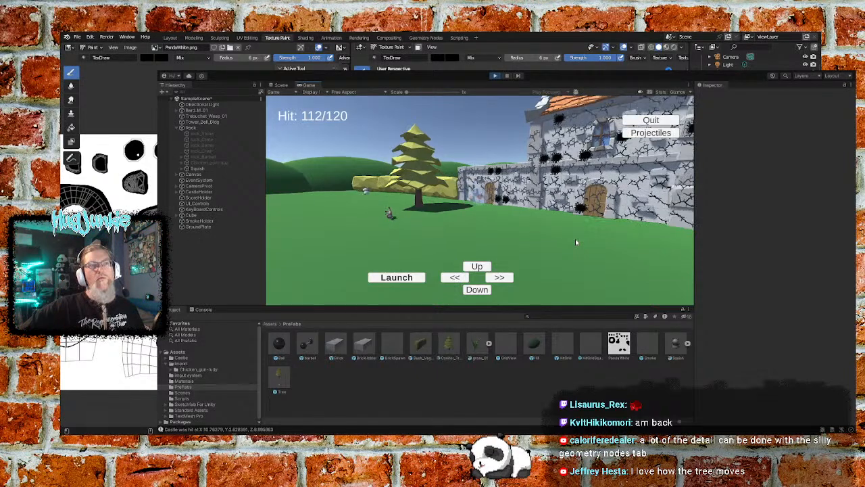
{"action": "key", "text": "space"}
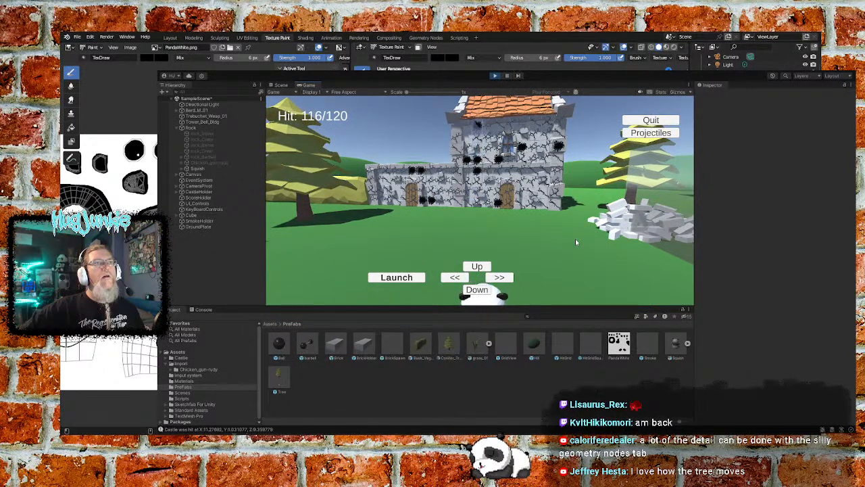
{"action": "key", "text": "space"}
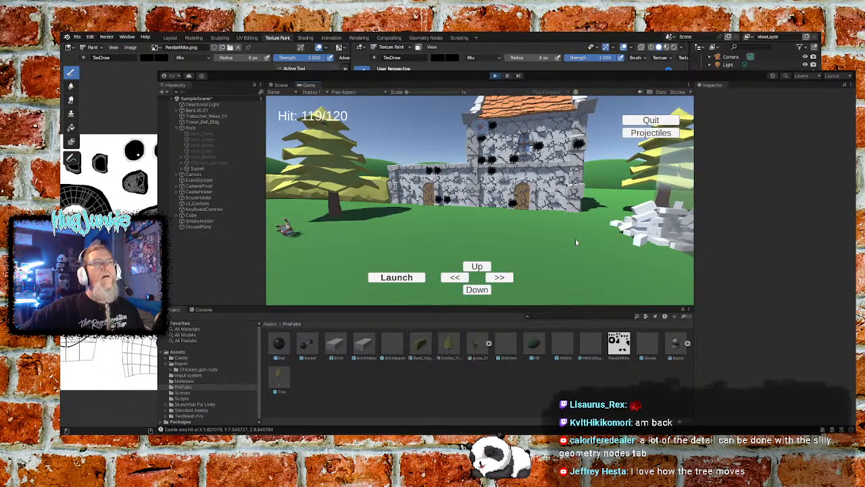
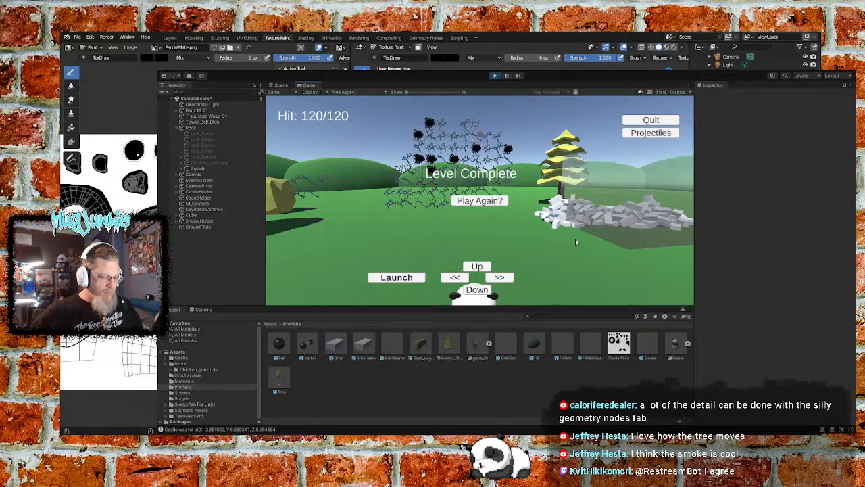
Step: Launch Squish once more through the area where the castle stood, after completing the level
{"action": "key", "text": "Left"}
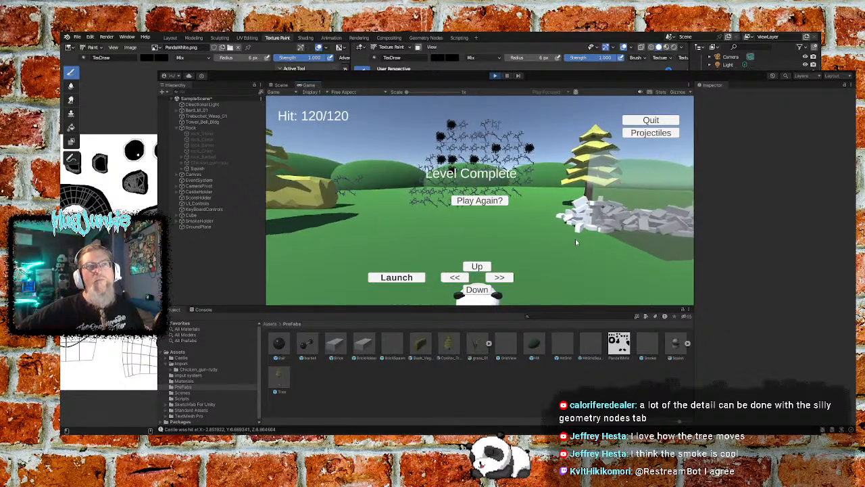
{"action": "key", "text": "Left"}
{"action": "key", "text": "space"}
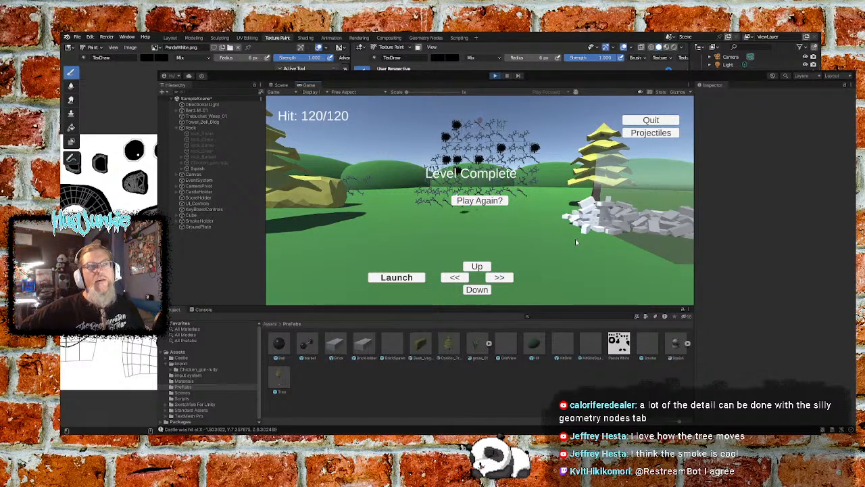
{"action": "key", "text": "Right"}
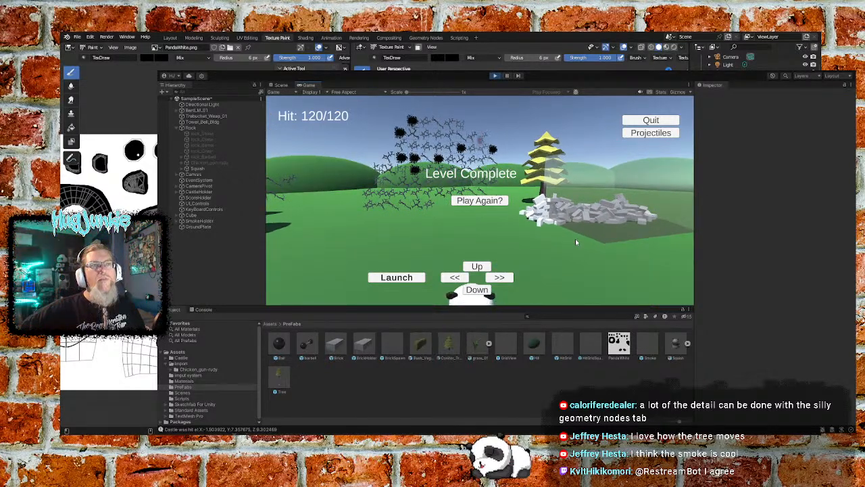
{"action": "key", "text": "Left"}
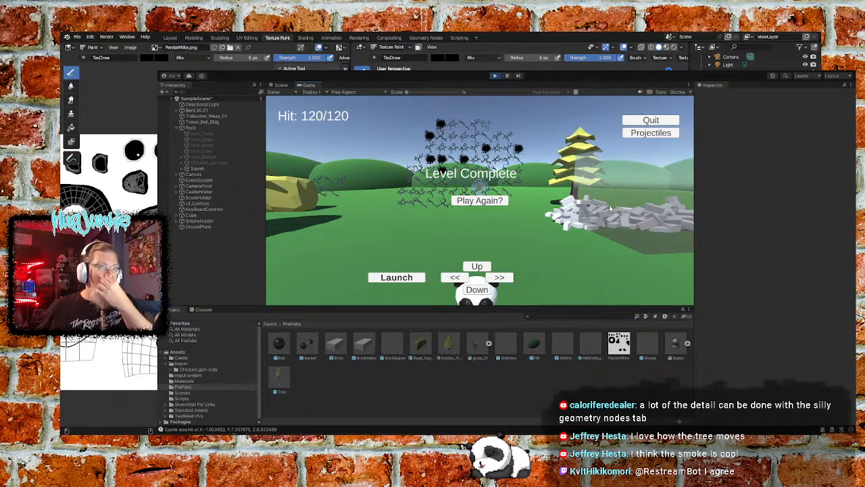
{"action": "left_click_drag", "start_coordinate": [591, 230], "coordinate": [554, 210]}
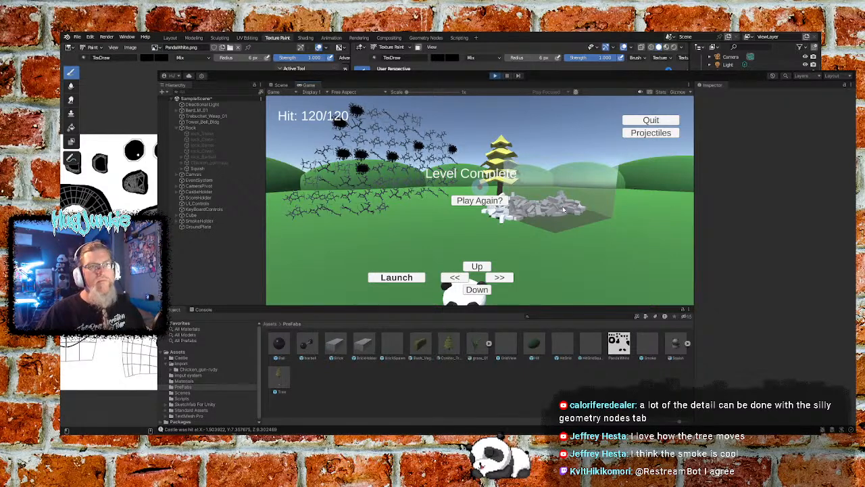
{"action": "key", "text": "Right"}
{"action": "key", "text": "Left"}
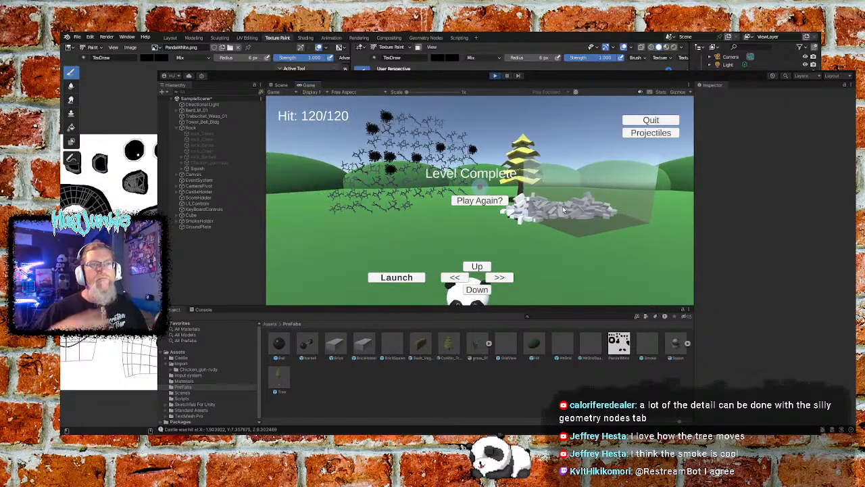
{"action": "key", "text": "Right"}
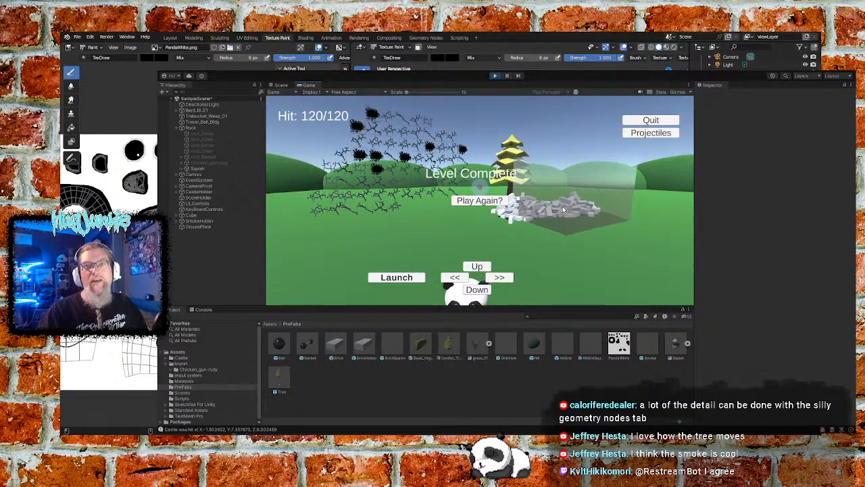
{"action": "key", "text": "Right"}
{"action": "key", "text": "Right"}
{"action": "key", "text": "Left"}
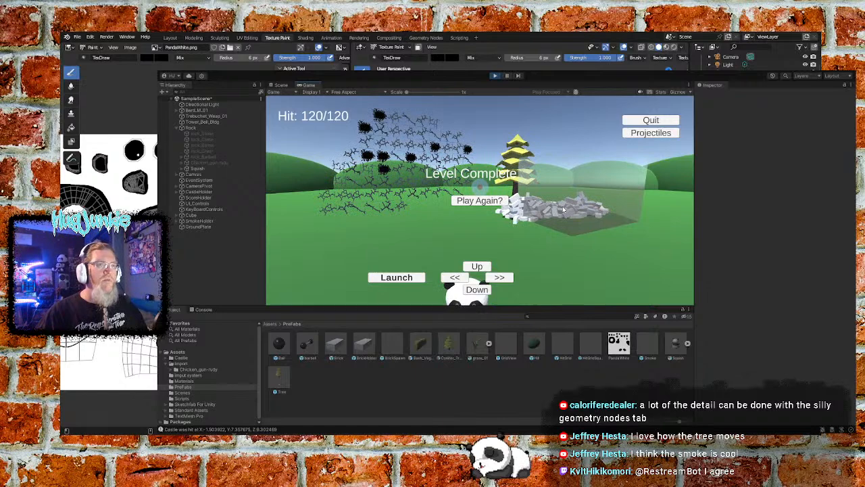
{"action": "key", "text": "Left"}
{"action": "key", "text": "Right"}
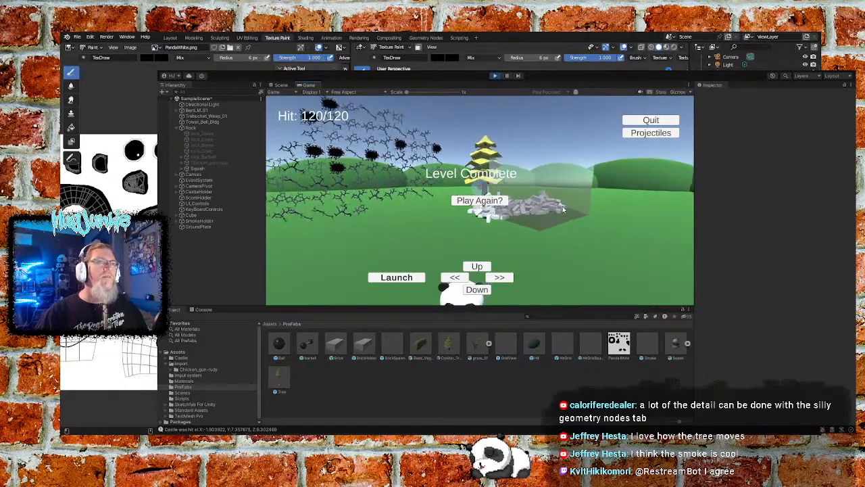
{"action": "key", "text": "Left"}
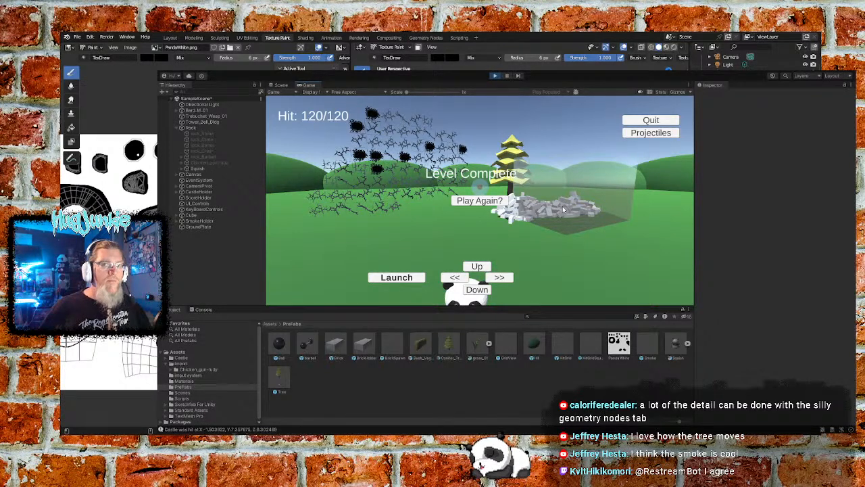
Step: Stop the playtest and look over the trebuchet and Squish in the editable scene
{"action": "left_click", "coordinate": [495, 77]}
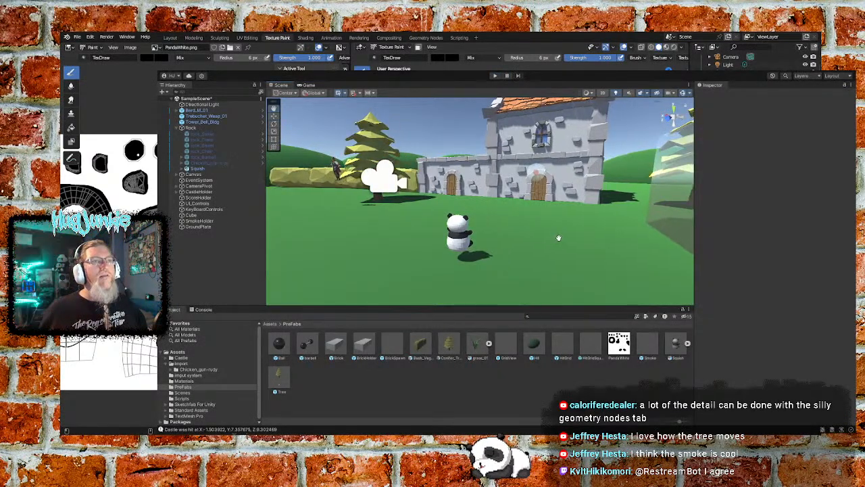
{"action": "right_click_drag", "start_coordinate": [539, 236], "coordinate": [465, 269]}
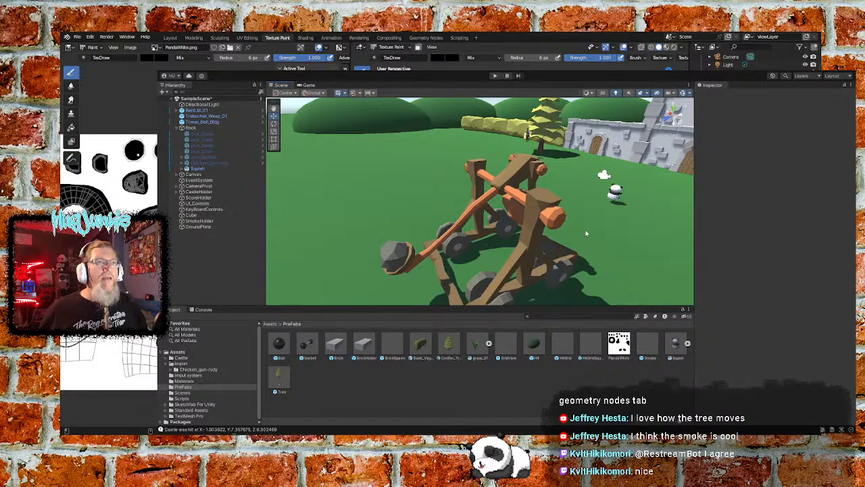
{"action": "left_click_drag", "start_coordinate": [569, 236], "coordinate": [623, 212], "text": "alt"}
{"action": "key", "text": "q"}
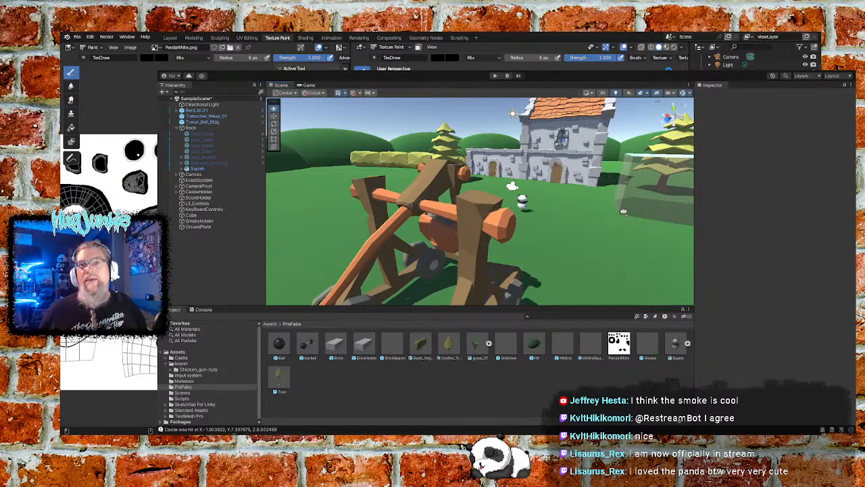
{"action": "key", "text": "w"}
{"action": "right_click_drag", "start_coordinate": [623, 211], "coordinate": [600, 203]}
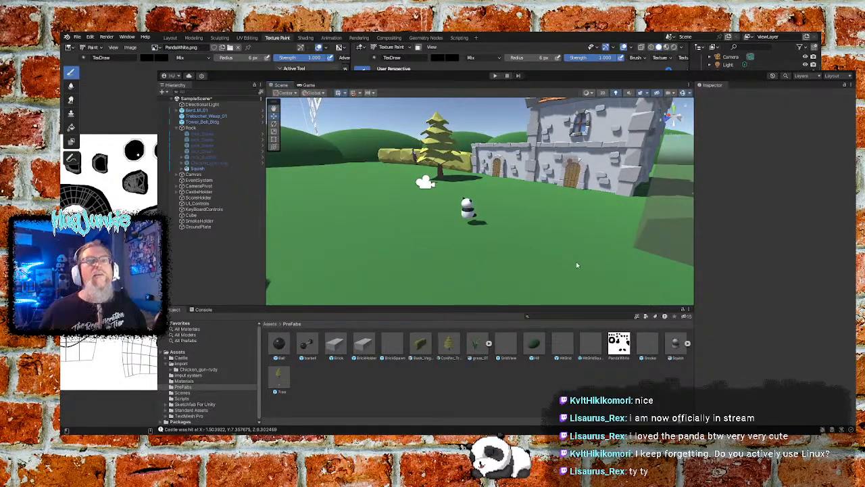
{"action": "key", "text": "w"}
{"action": "right_click_drag", "start_coordinate": [527, 258], "coordinate": [306, 228]}
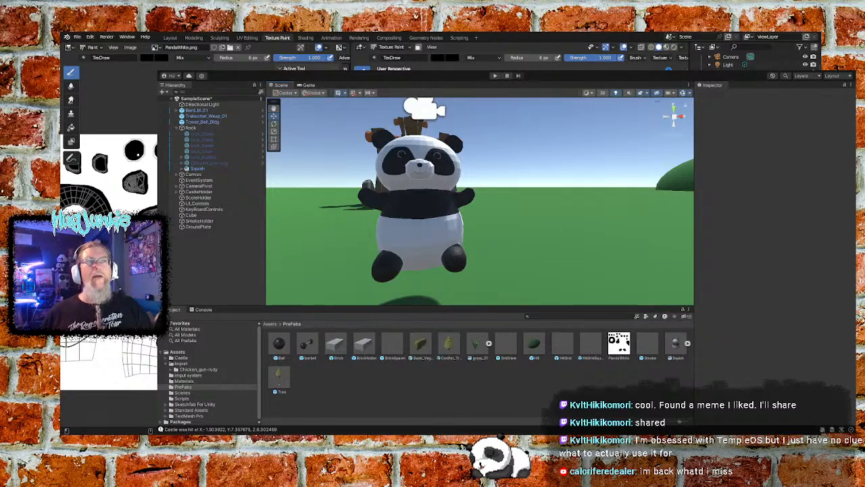
Step: Examine the loaded trebuchet from the side and from above
{"action": "right_click_drag", "start_coordinate": [464, 211], "coordinate": [635, 204]}
{"action": "key", "text": "a"}
{"action": "key", "text": "w"}
{"action": "key", "text": "s"}
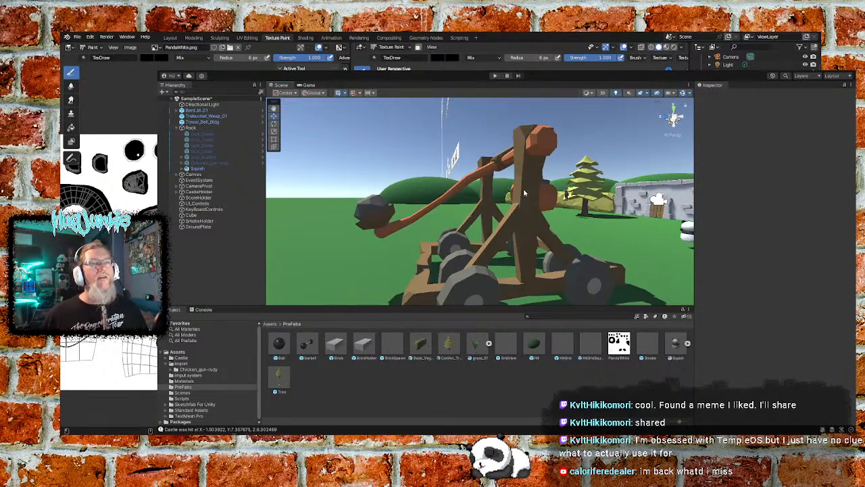
{"action": "key", "text": "s"}
{"action": "right_click_drag", "start_coordinate": [581, 208], "coordinate": [568, 212]}
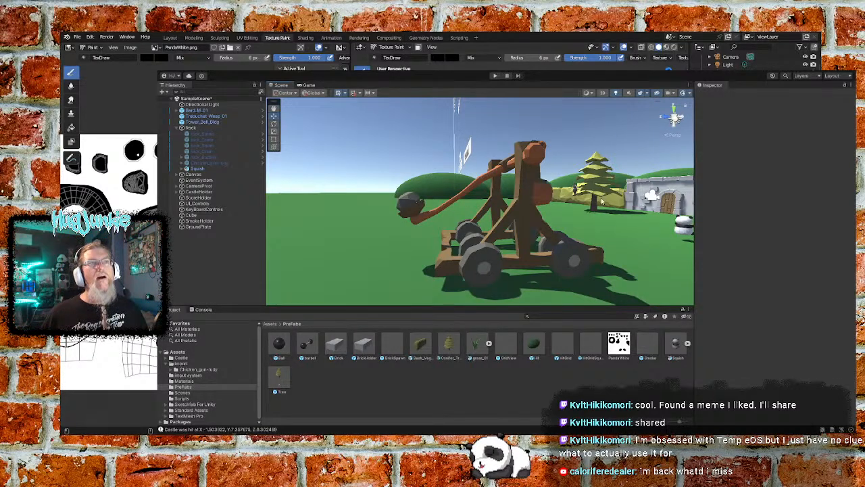
{"action": "key", "text": "w"}
{"action": "right_click_drag", "start_coordinate": [515, 98], "coordinate": [607, 206]}
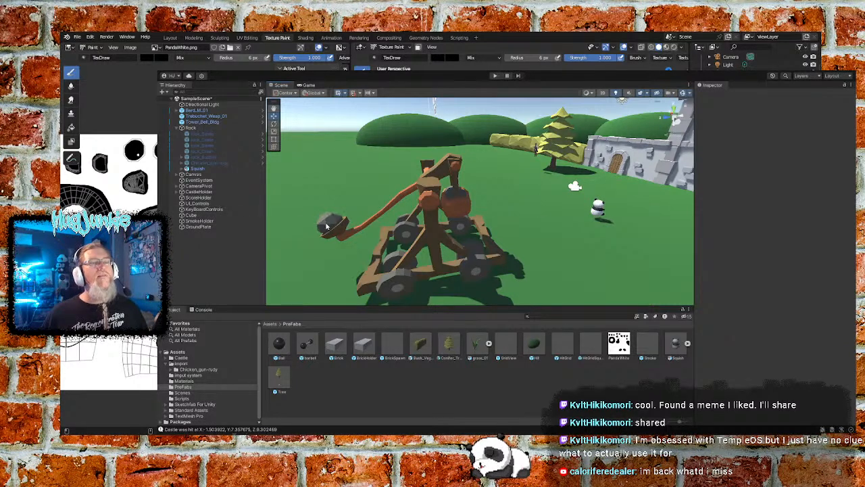
Step: Survey Squish in front of the castle and compare its placement with the trebuchet behind it
{"action": "right_click_drag", "start_coordinate": [640, 198], "coordinate": [424, 290]}
{"action": "key", "text": "w"}
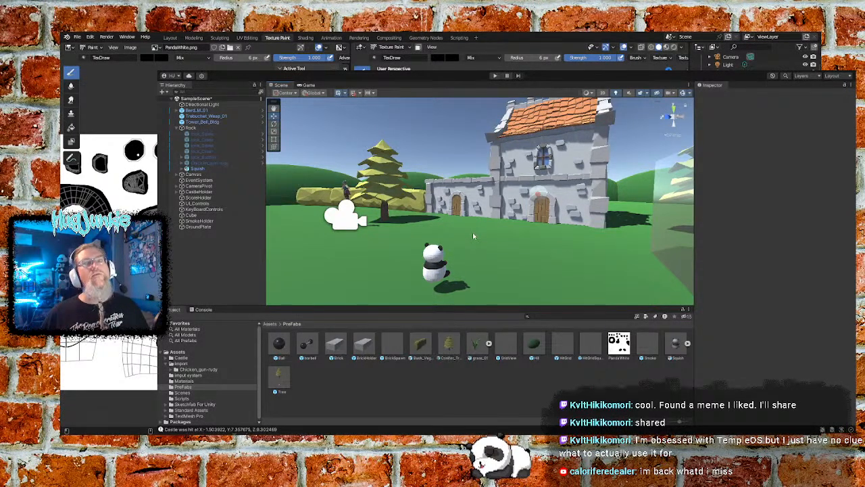
{"action": "right_click_drag", "start_coordinate": [420, 241], "coordinate": [539, 225]}
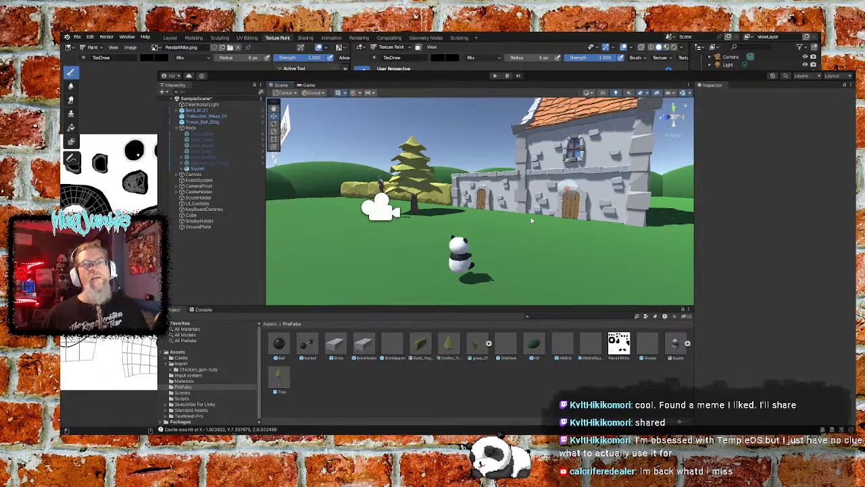
{"action": "right_click_drag", "start_coordinate": [530, 217], "coordinate": [364, 217]}
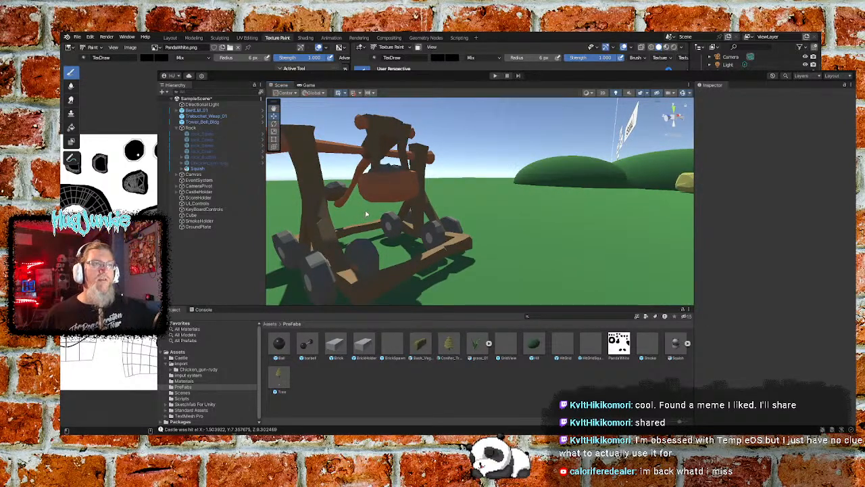
{"action": "right_click_drag", "start_coordinate": [453, 213], "coordinate": [628, 212]}
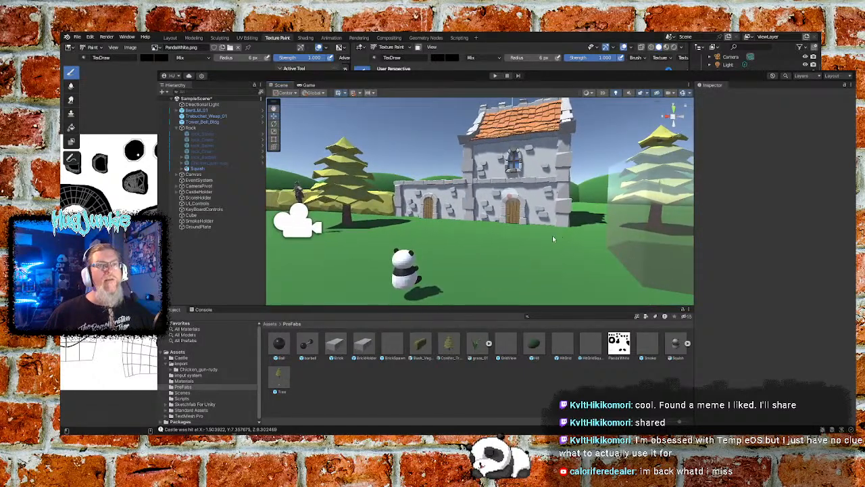
{"action": "right_click_drag", "start_coordinate": [558, 236], "coordinate": [595, 227]}
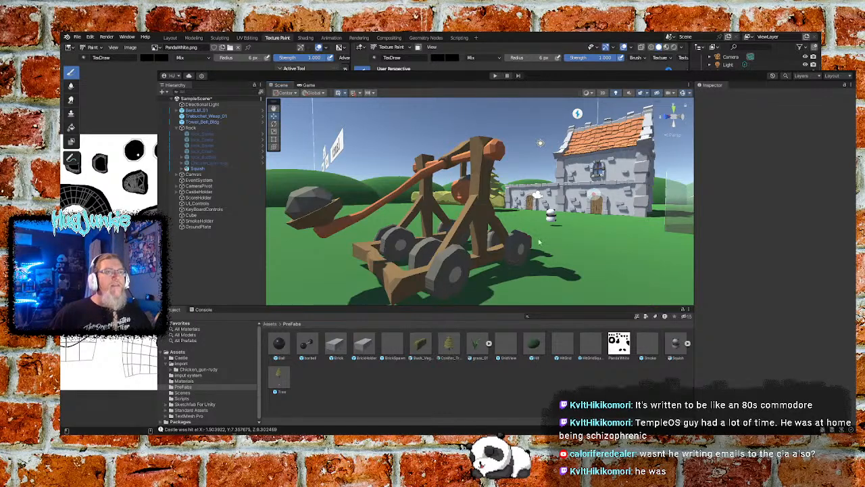
Step: Show the project's Scripts folder and select rock_Stone under the Rock object to view its components
{"action": "key", "text": "w"}
{"action": "mouse_move", "coordinate": [548, 228]}
{"action": "right_mouse_down"}
{"action": "mouse_move", "coordinate": [536, 220]}
{"action": "mouse_move", "coordinate": [551, 214]}
{"action": "right_mouse_up"}
{"action": "key", "text": "w"}
{"action": "key", "text": "w"}
{"action": "key", "text": "d"}
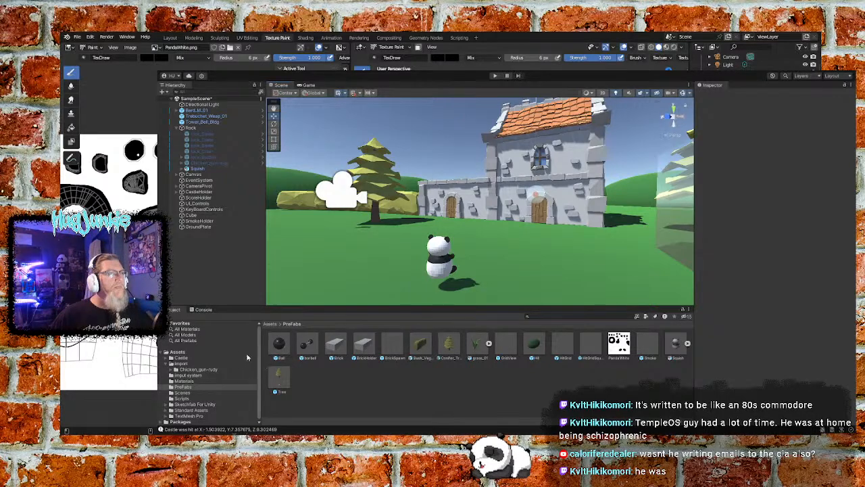
{"action": "left_click", "coordinate": [187, 399]}
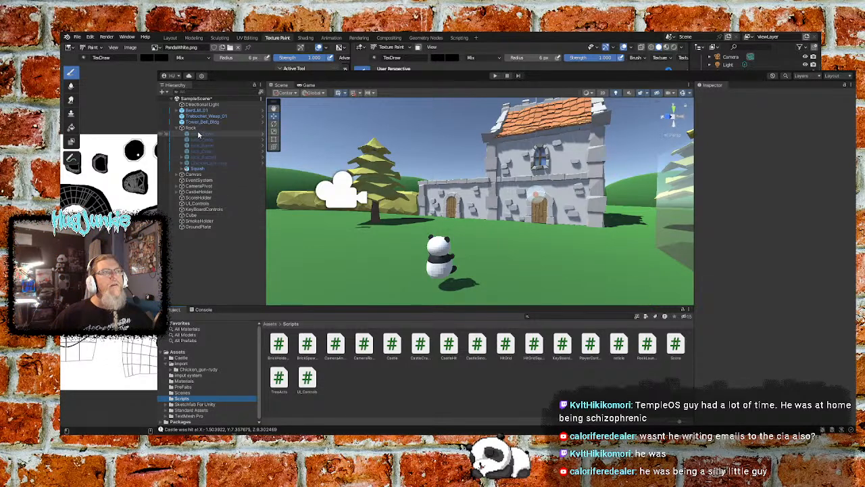
{"action": "left_click", "coordinate": [198, 135]}
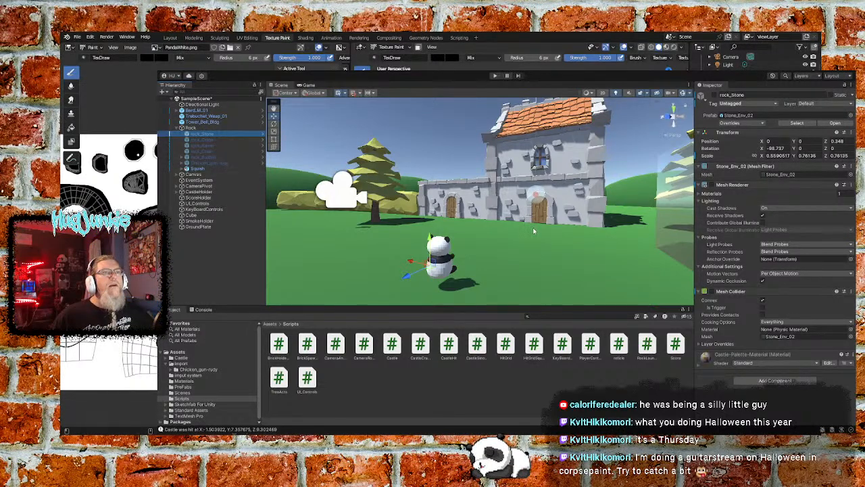
Step: Examine Squish from behind and from the front, and the bard character beside the conifer up close
{"action": "mouse_move", "coordinate": [540, 246]}
{"action": "middle_mouse_down"}
{"action": "mouse_move", "coordinate": [523, 241]}
{"action": "mouse_move", "coordinate": [548, 236]}
{"action": "mouse_move", "coordinate": [532, 250]}
{"action": "middle_mouse_up"}
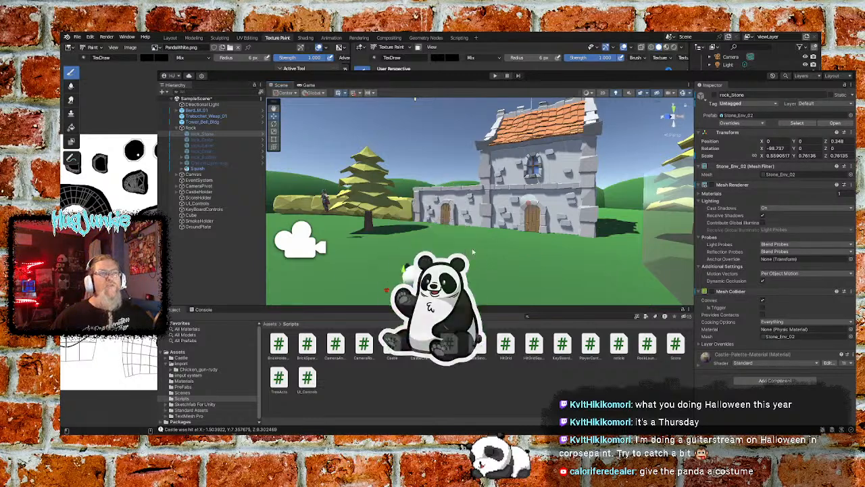
{"action": "middle_click_drag", "start_coordinate": [487, 264], "coordinate": [505, 257]}
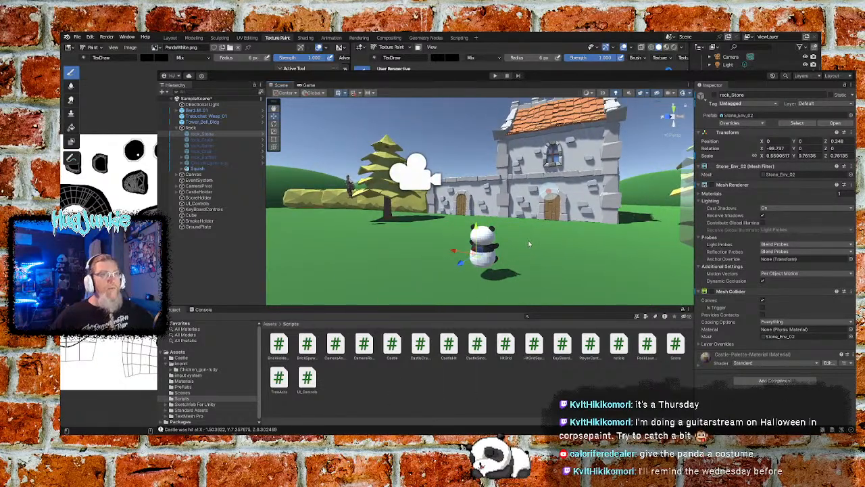
{"action": "middle_click_drag", "start_coordinate": [502, 240], "coordinate": [528, 238]}
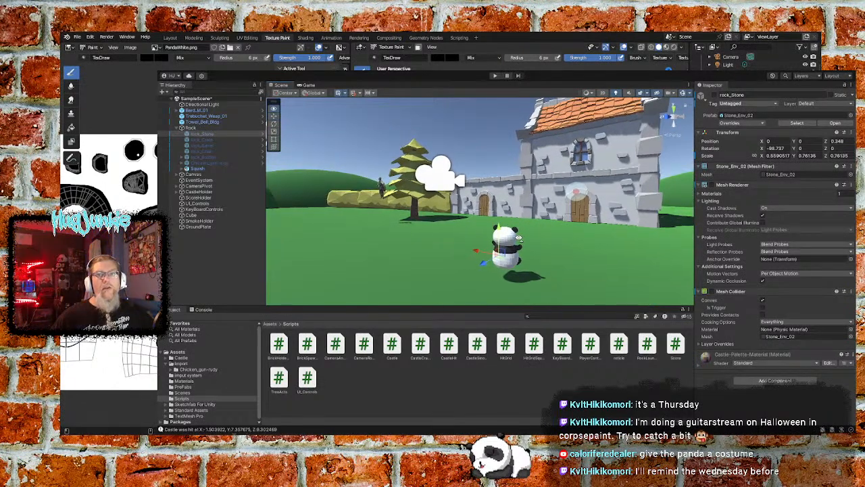
{"action": "left_click_drag", "start_coordinate": [519, 238], "coordinate": [467, 235], "text": "alt"}
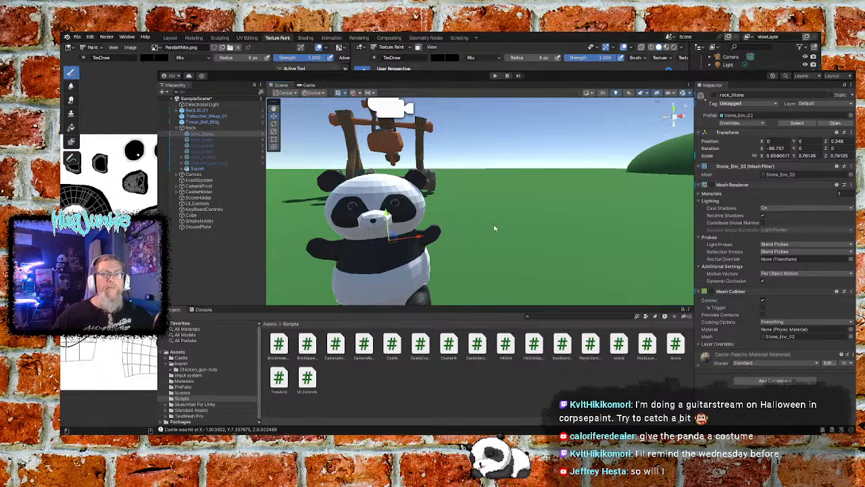
{"action": "right_click_drag", "start_coordinate": [501, 223], "coordinate": [643, 179]}
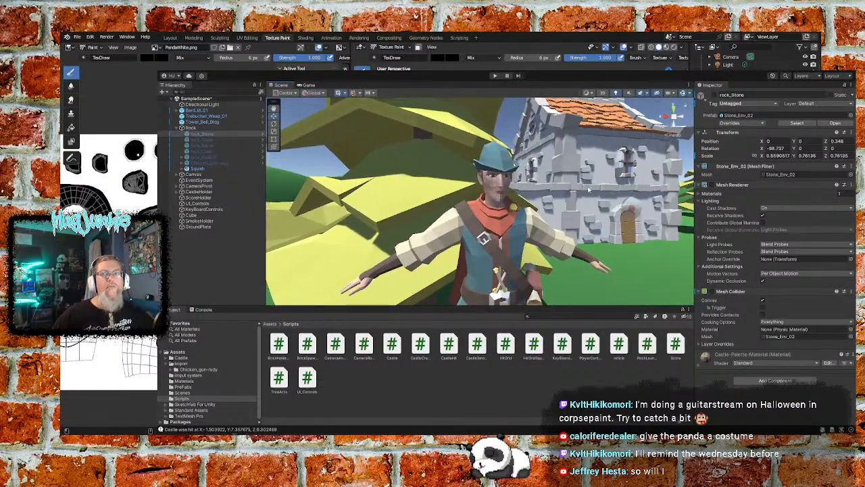
{"action": "scroll", "coordinate": [544, 214], "scroll_direction": "up", "scroll_amount": 5}
{"action": "mouse_move", "coordinate": [577, 209]}
{"action": "right_mouse_down"}
{"action": "mouse_move", "coordinate": [503, 196]}
{"action": "mouse_move", "coordinate": [555, 211]}
{"action": "mouse_move", "coordinate": [510, 248]}
{"action": "mouse_move", "coordinate": [492, 216]}
{"action": "mouse_move", "coordinate": [591, 208]}
{"action": "right_mouse_up"}
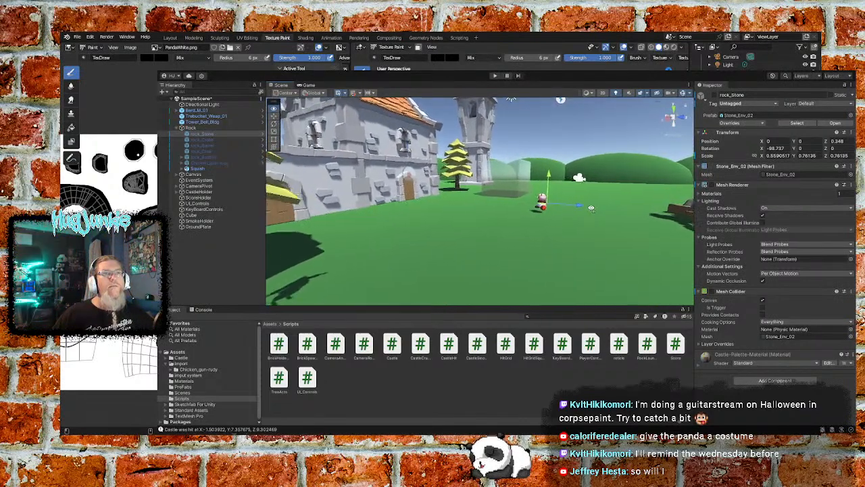
{"action": "key", "text": "w"}
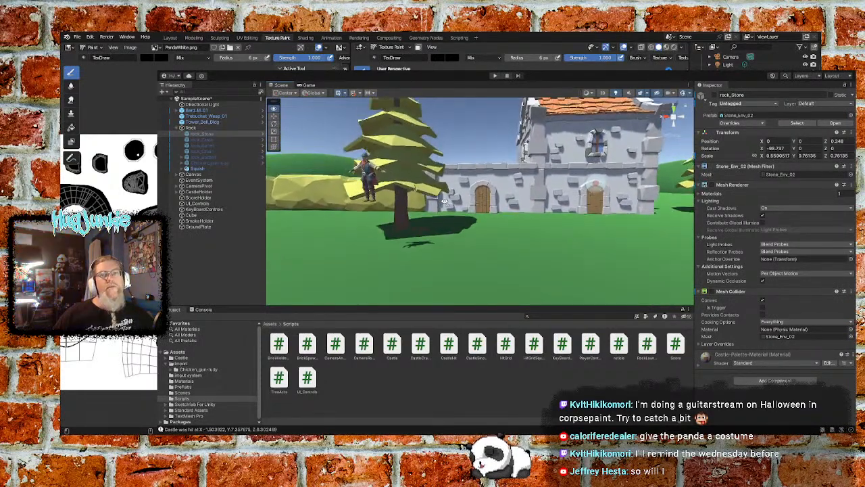
{"action": "key", "text": "e"}
{"action": "key", "text": "w"}
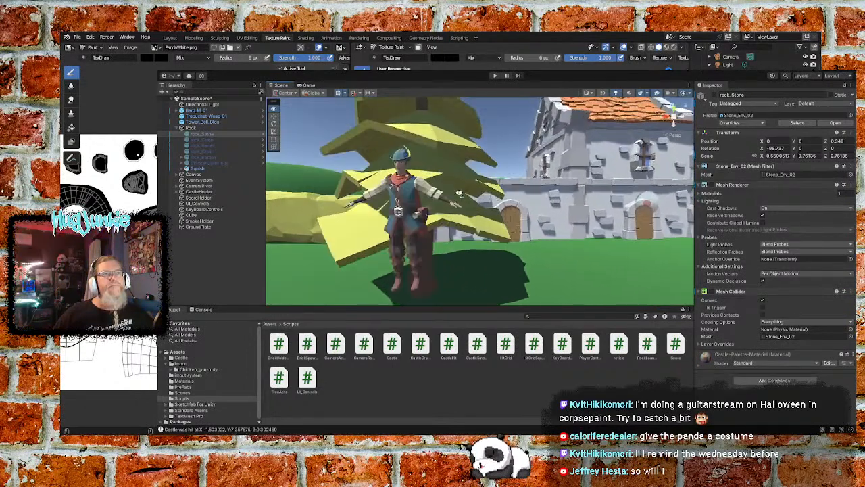
{"action": "key", "text": "s"}
{"action": "key", "text": "a"}
{"action": "right_click_drag", "start_coordinate": [459, 193], "coordinate": [448, 160]}
{"action": "key", "text": "w"}
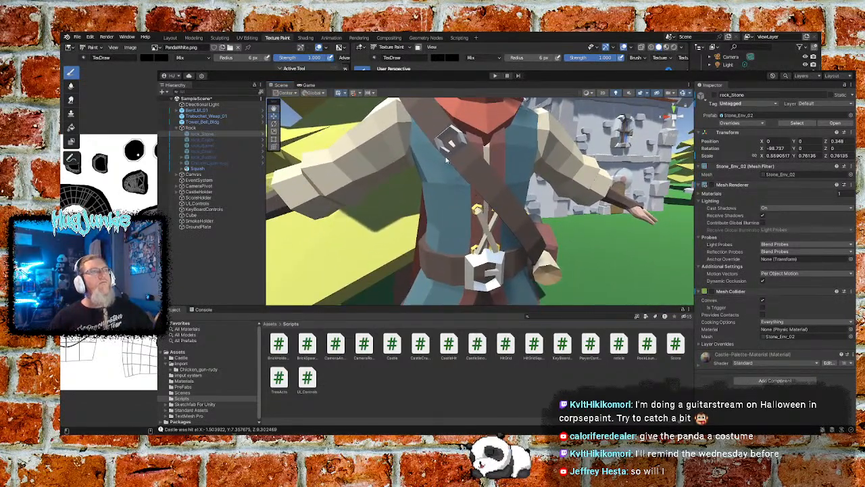
Step: Select the Bard_M_01 character, check its Movement child object, and review the bard's collider, controller and rigidbody components
{"action": "left_click", "coordinate": [465, 169]}
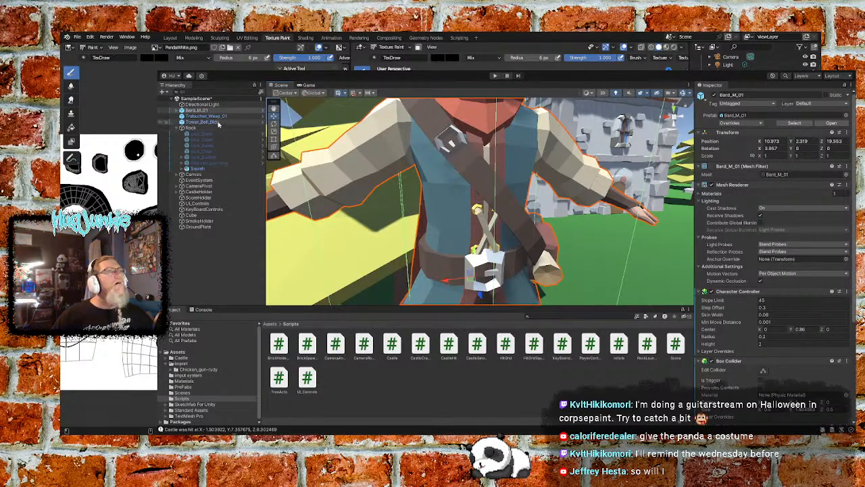
{"action": "left_click", "coordinate": [178, 110]}
{"action": "left_click", "coordinate": [199, 117]}
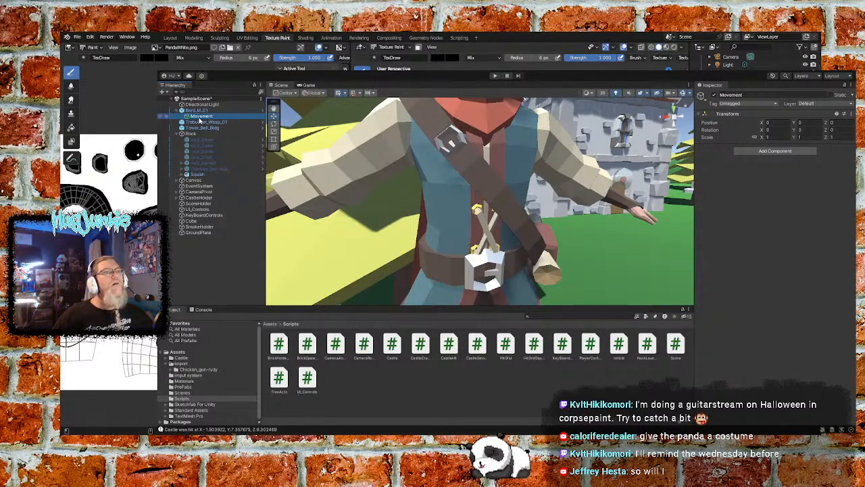
{"action": "left_click", "coordinate": [225, 111]}
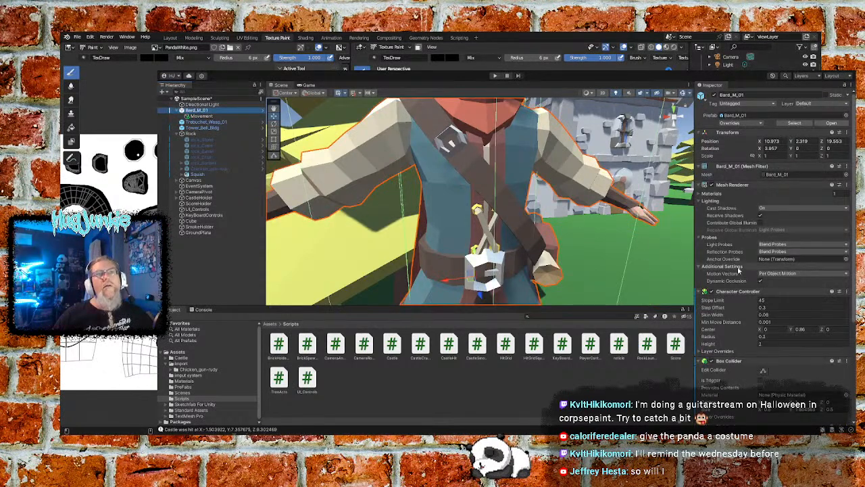
{"action": "scroll", "coordinate": [742, 271], "scroll_direction": "down", "scroll_amount": 3}
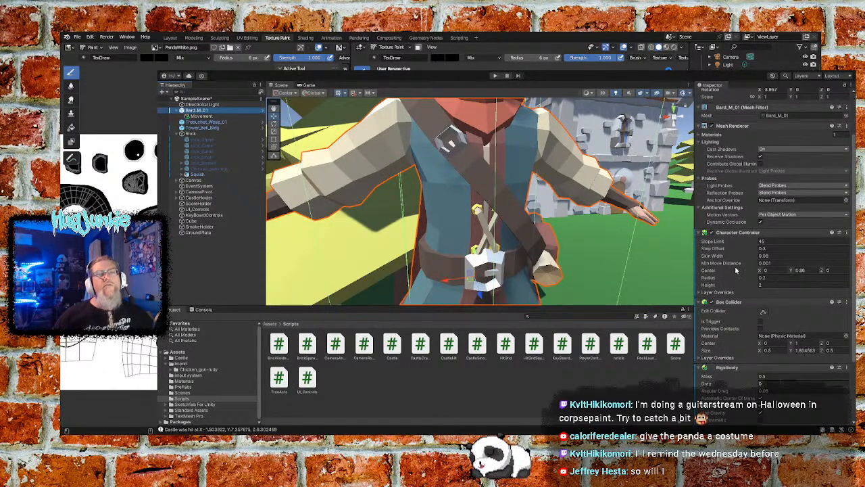
{"action": "scroll", "coordinate": [736, 270], "scroll_direction": "down", "scroll_amount": 4}
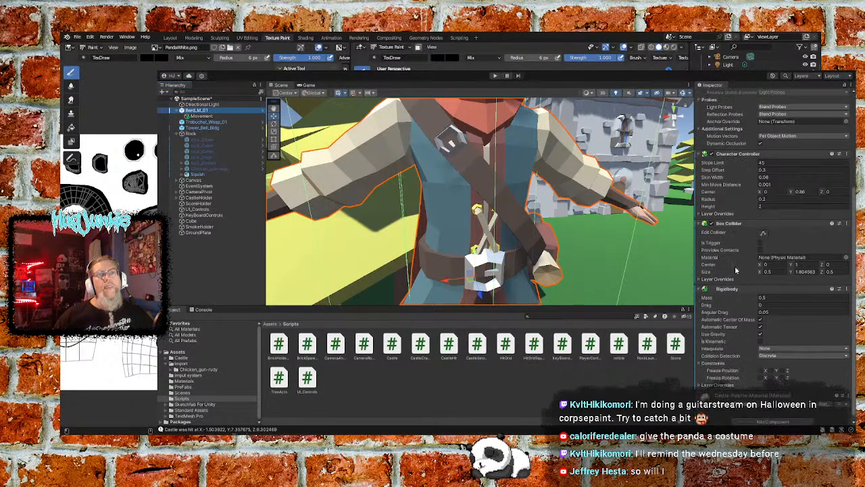
{"action": "scroll", "coordinate": [732, 321], "scroll_direction": "up", "scroll_amount": 4}
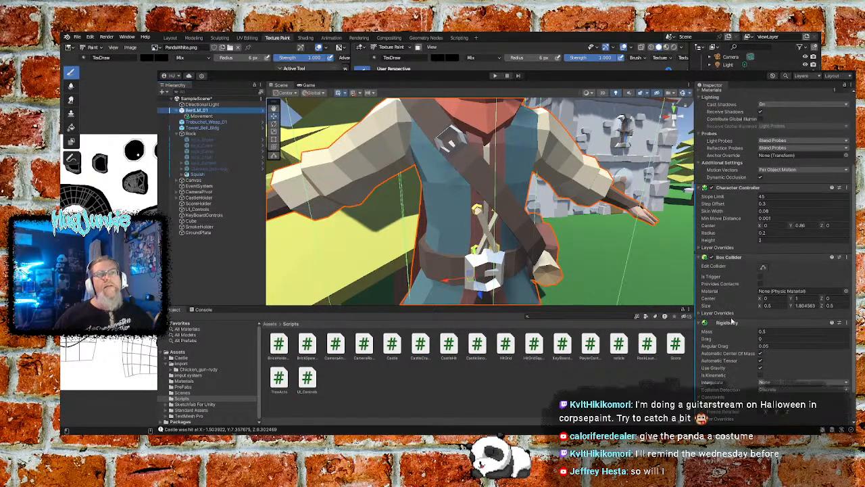
{"action": "scroll", "coordinate": [732, 321], "scroll_direction": "up", "scroll_amount": 2}
{"action": "scroll", "coordinate": [730, 299], "scroll_direction": "up", "scroll_amount": 2}
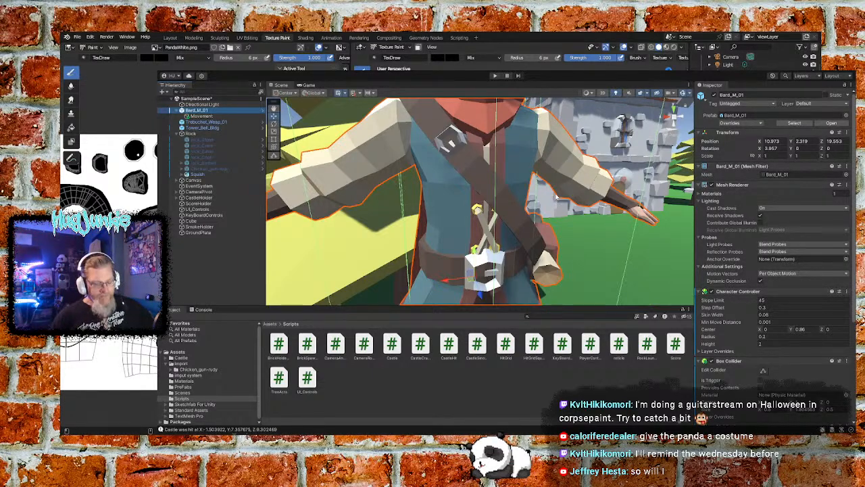
Step: Return from the bard to Squish and examine the panda's side and face up close
{"action": "scroll", "coordinate": [634, 241], "scroll_direction": "down", "scroll_amount": 5}
{"action": "left_click_drag", "start_coordinate": [634, 241], "coordinate": [577, 231], "text": "alt"}
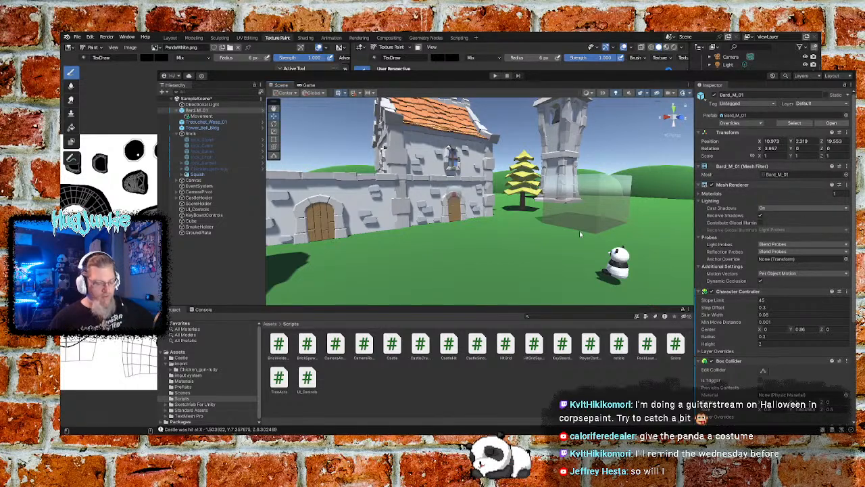
{"action": "left_click_drag", "start_coordinate": [532, 213], "coordinate": [331, 219], "text": "alt"}
{"action": "middle_click_drag", "start_coordinate": [331, 219], "coordinate": [361, 219]}
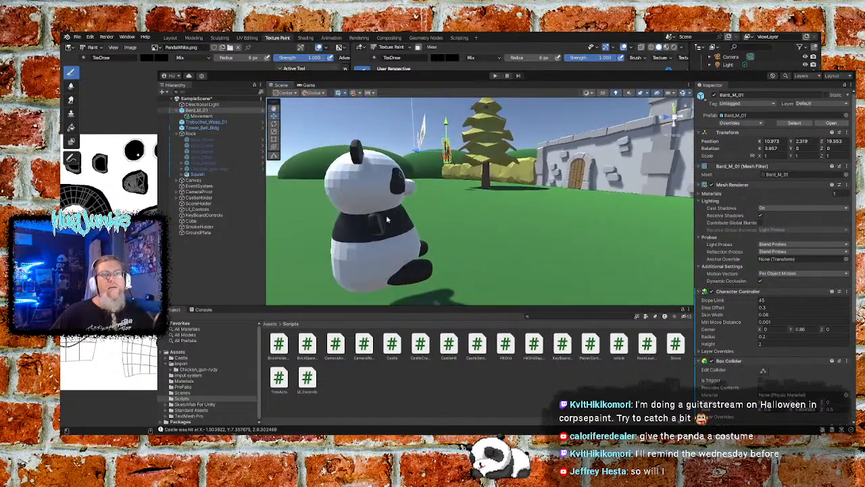
{"action": "left_click_drag", "start_coordinate": [459, 213], "coordinate": [451, 215], "text": "alt"}
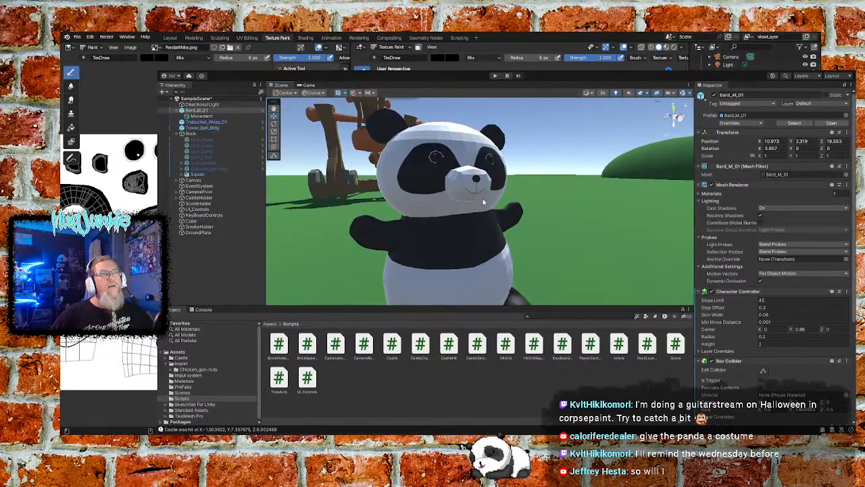
Step: Examine Squish from the front, survey the castle facade and the conifer beside it, and return to the panda
{"action": "right_click_drag", "start_coordinate": [397, 196], "coordinate": [396, 169]}
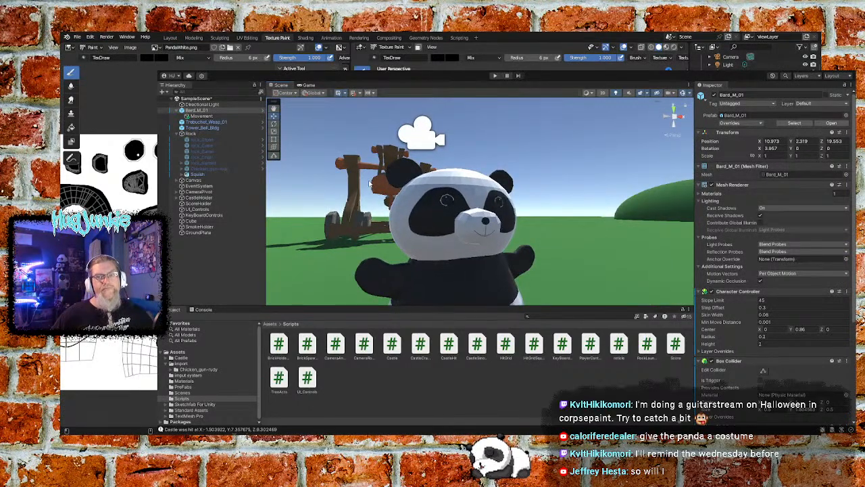
{"action": "right_click_drag", "start_coordinate": [546, 212], "coordinate": [436, 161]}
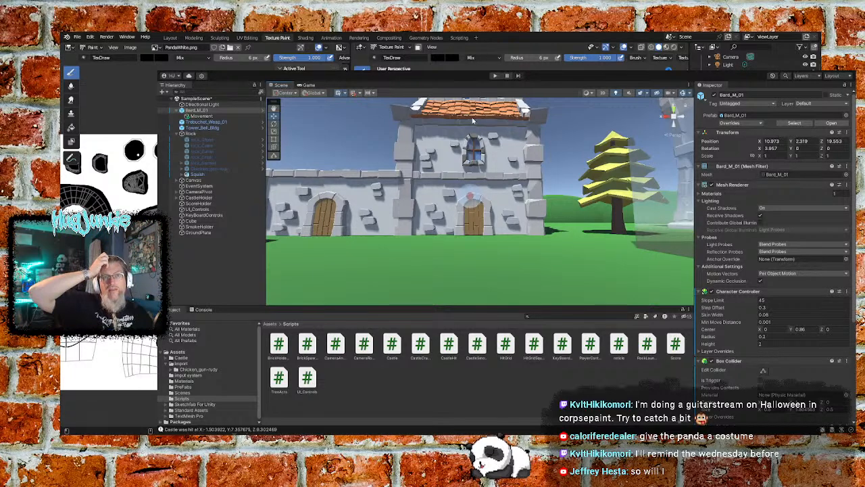
{"action": "right_click_drag", "start_coordinate": [595, 205], "coordinate": [638, 202]}
{"action": "right_click_drag", "start_coordinate": [587, 206], "coordinate": [385, 203]}
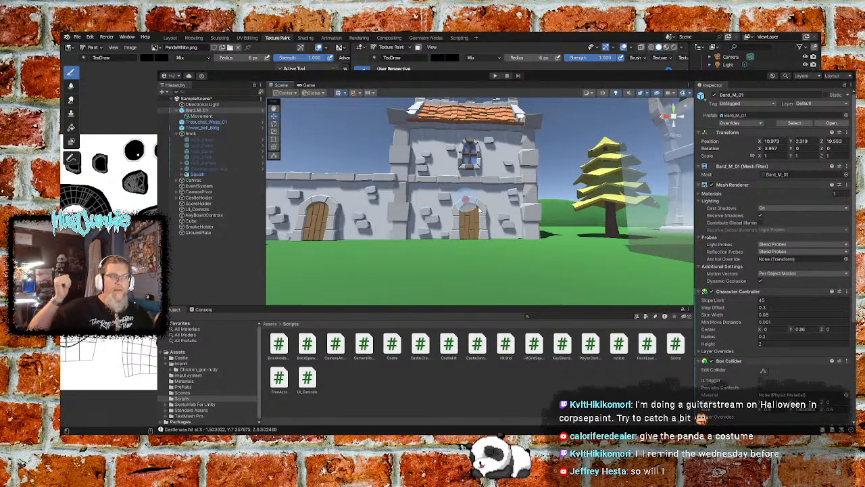
{"action": "right_click_drag", "start_coordinate": [537, 213], "coordinate": [339, 205]}
{"action": "right_click_drag", "start_coordinate": [415, 198], "coordinate": [318, 212]}
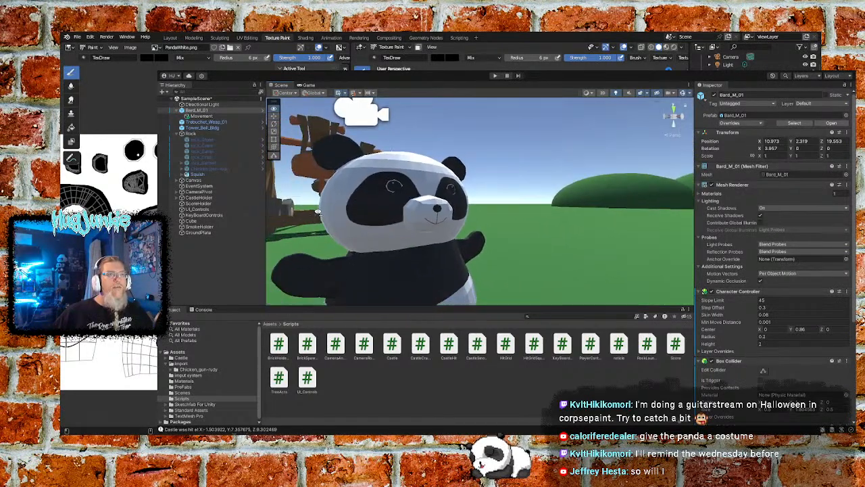
Step: Review the level from behind the trebuchet, with Squish and the castle in the view beyond it
{"action": "right_click_drag", "start_coordinate": [411, 209], "coordinate": [545, 234]}
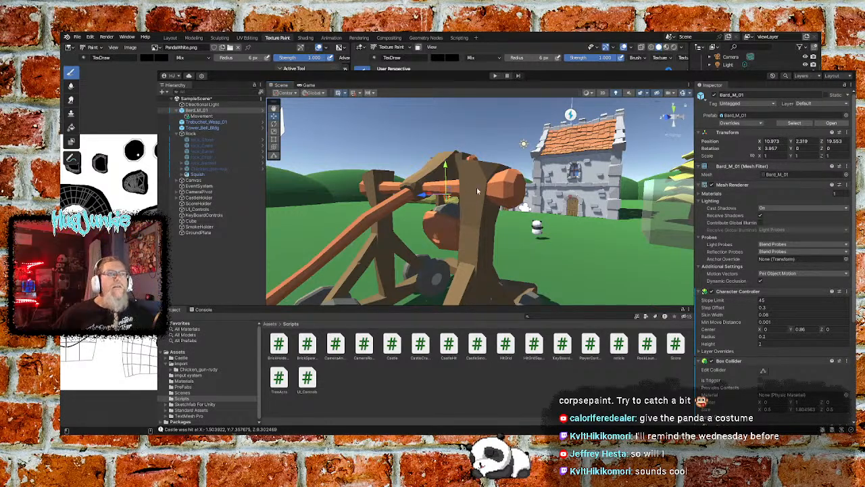
{"action": "right_click_drag", "start_coordinate": [488, 209], "coordinate": [495, 214]}
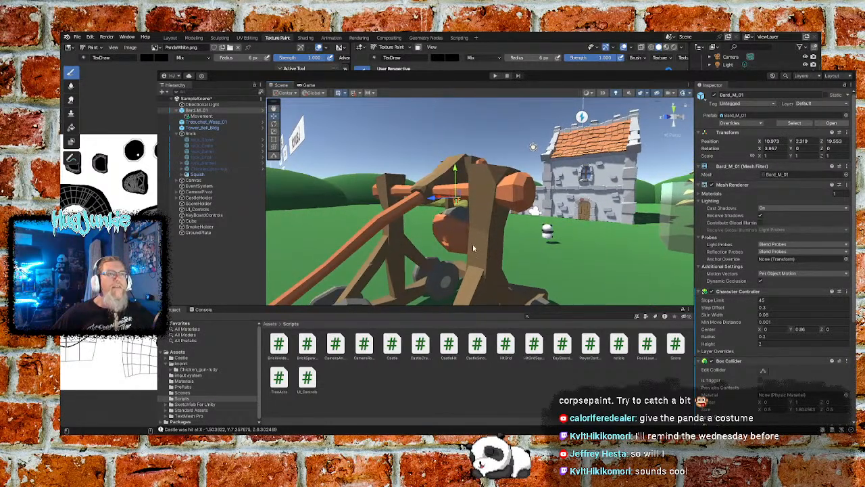
{"action": "right_click_drag", "start_coordinate": [434, 253], "coordinate": [370, 287]}
{"action": "right_click_drag", "start_coordinate": [543, 224], "coordinate": [610, 192]}
{"action": "right_click_drag", "start_coordinate": [554, 213], "coordinate": [598, 197]}
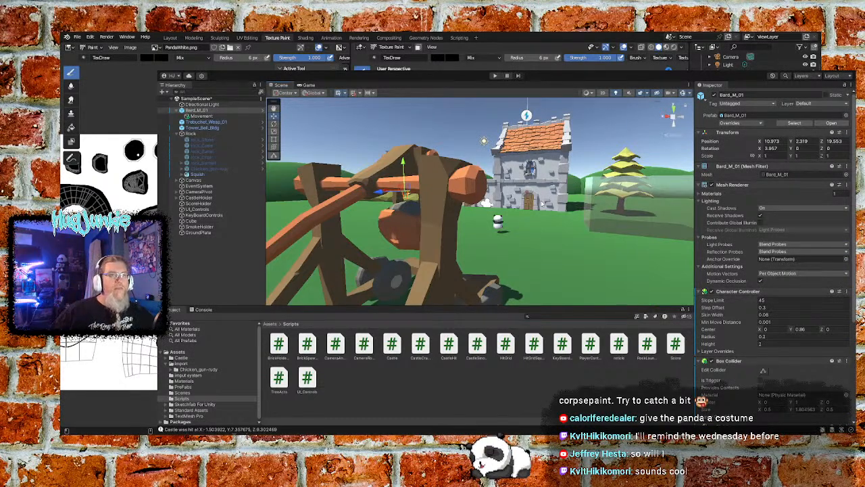
{"action": "right_click_drag", "start_coordinate": [470, 235], "coordinate": [455, 240]}
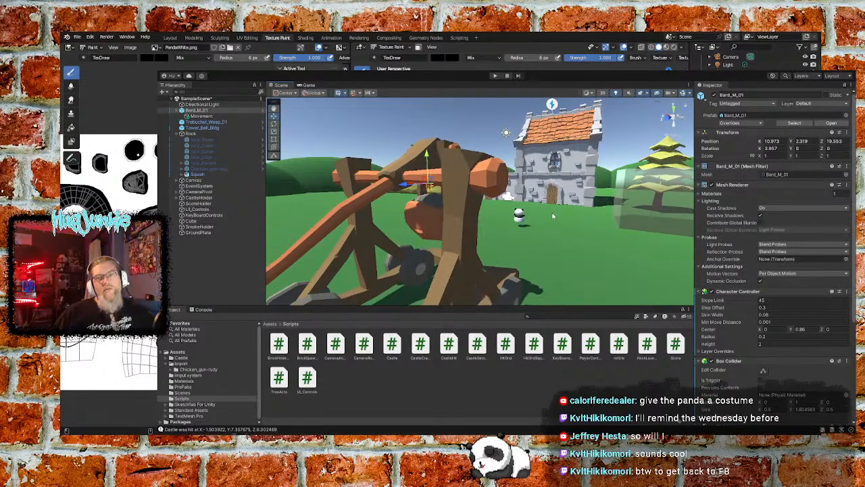